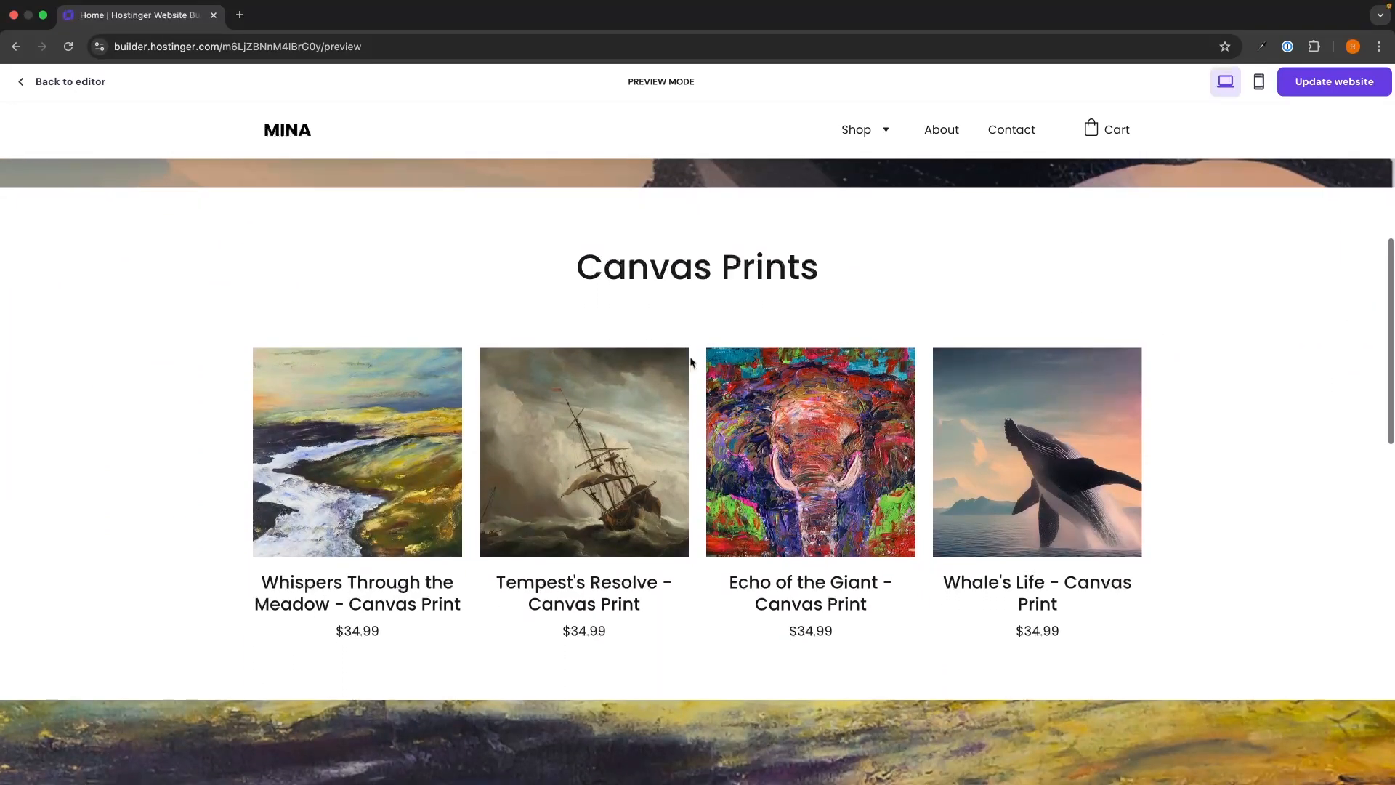
- Open the Tempest's Resolve canvas print from the art shop preview
left_click(639, 407)
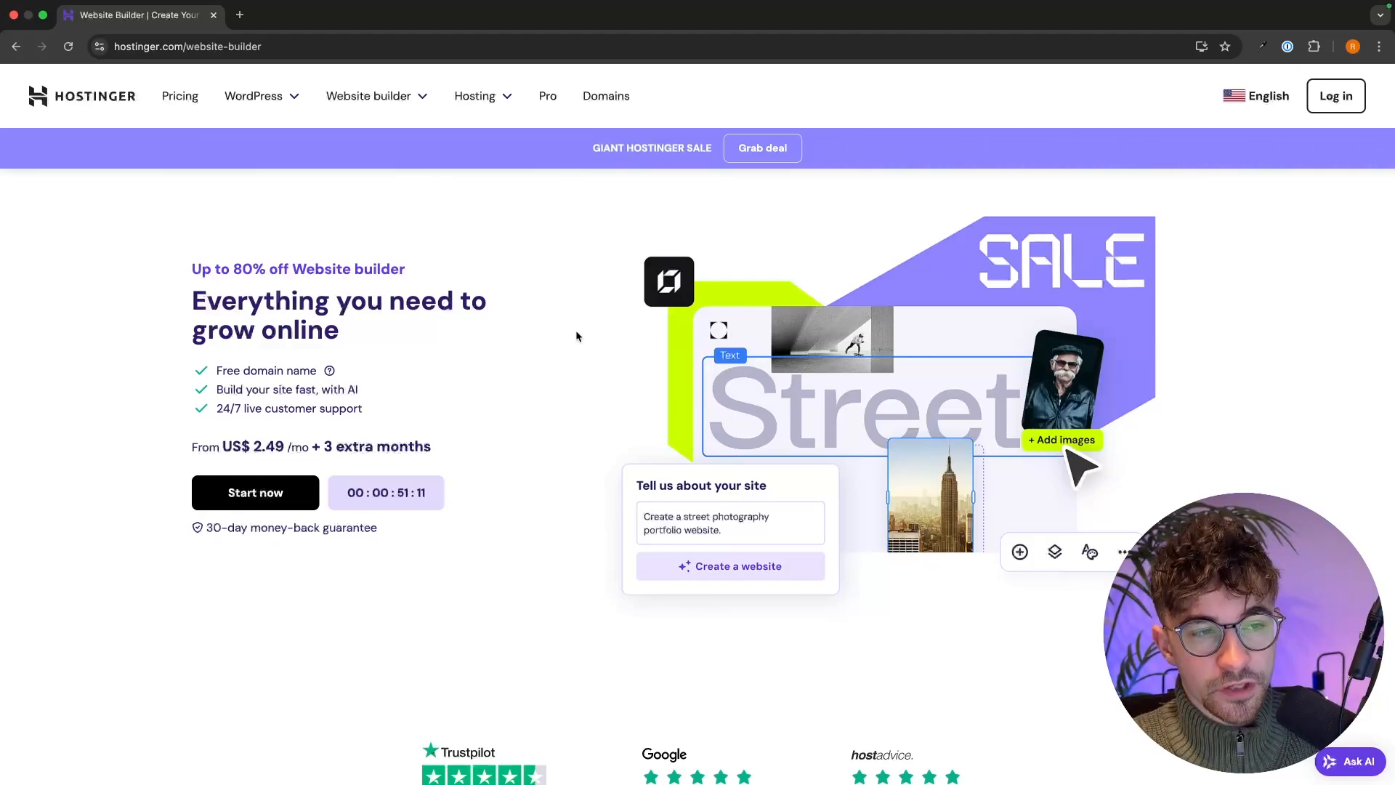
- Jump down to the website builder pricing plans
left_click_drag(192, 270, 435, 268)
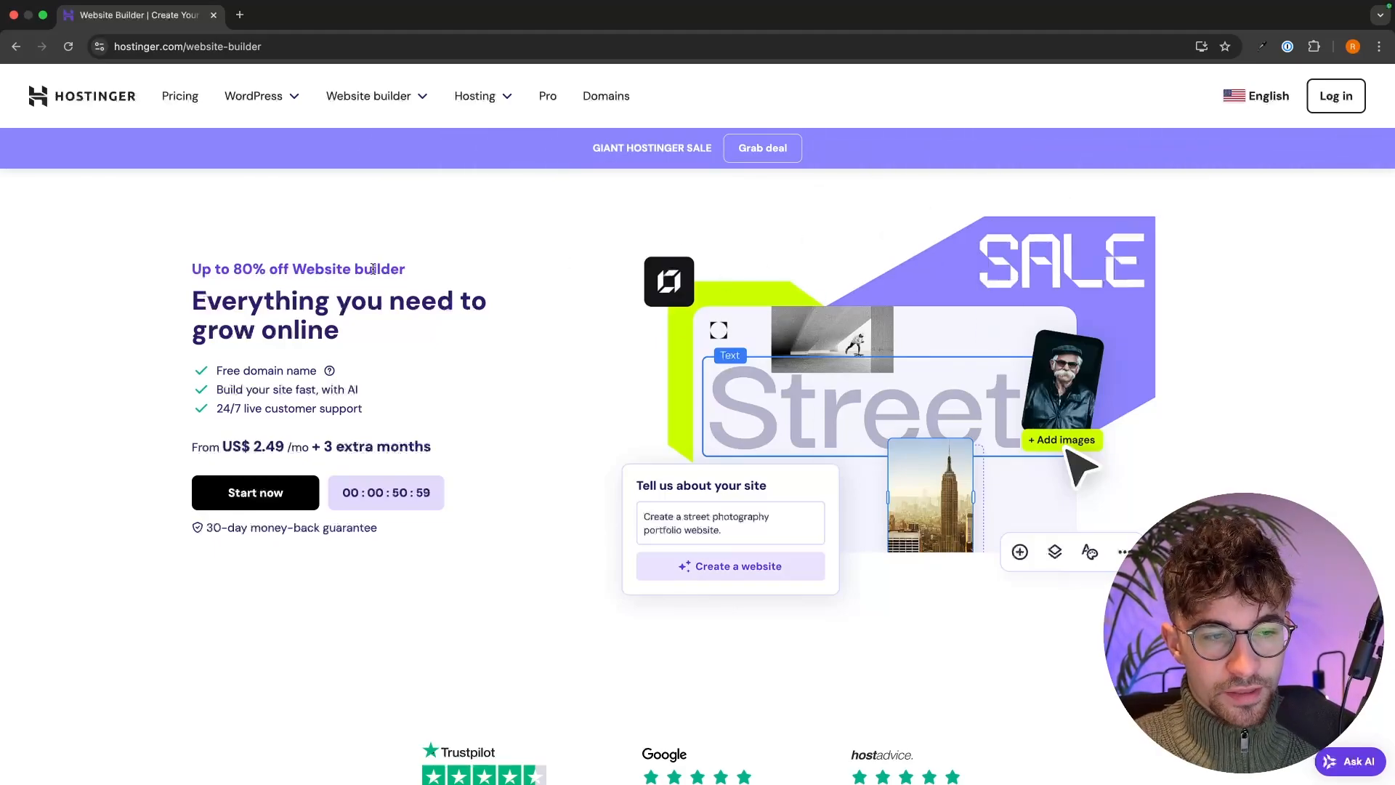
left_click(261, 492)
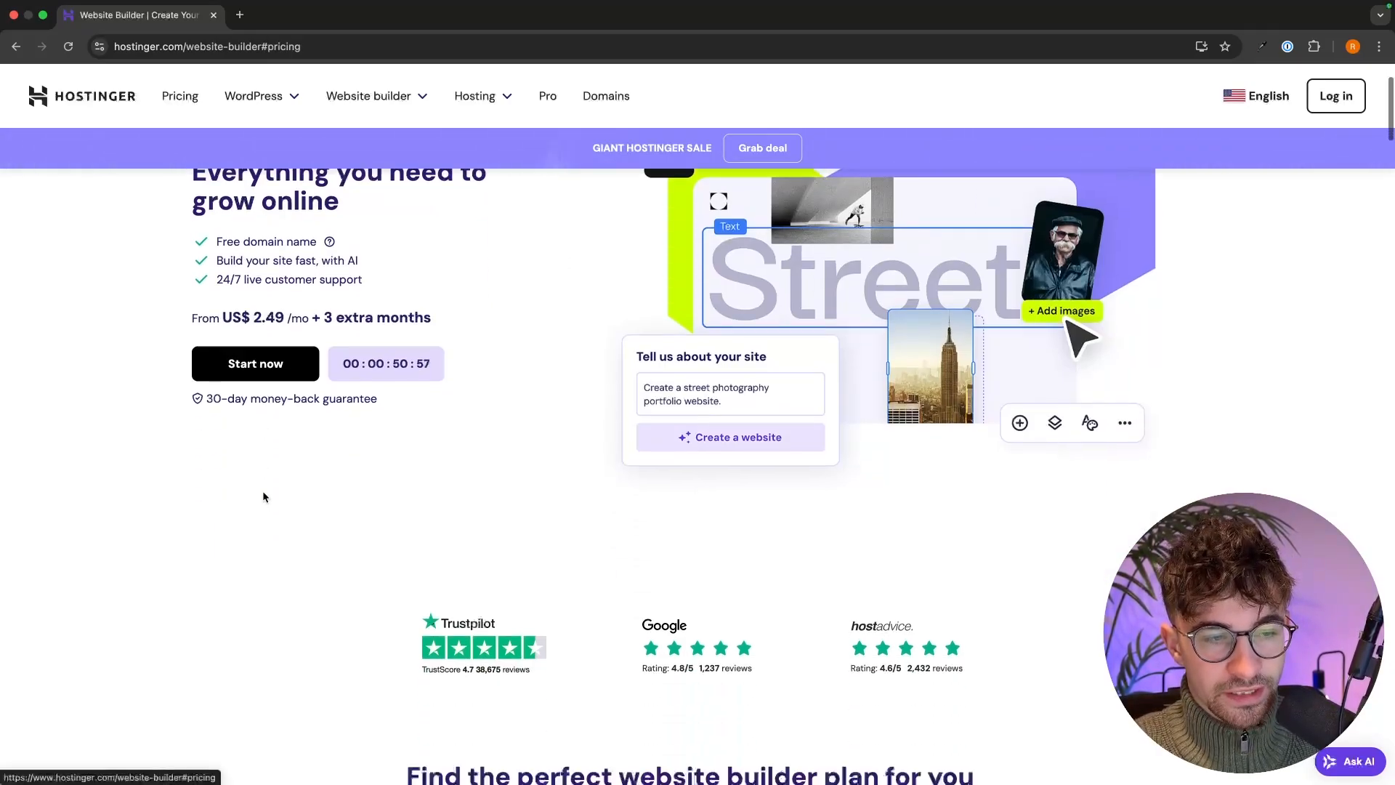
scroll(836, 290, "down", 1)
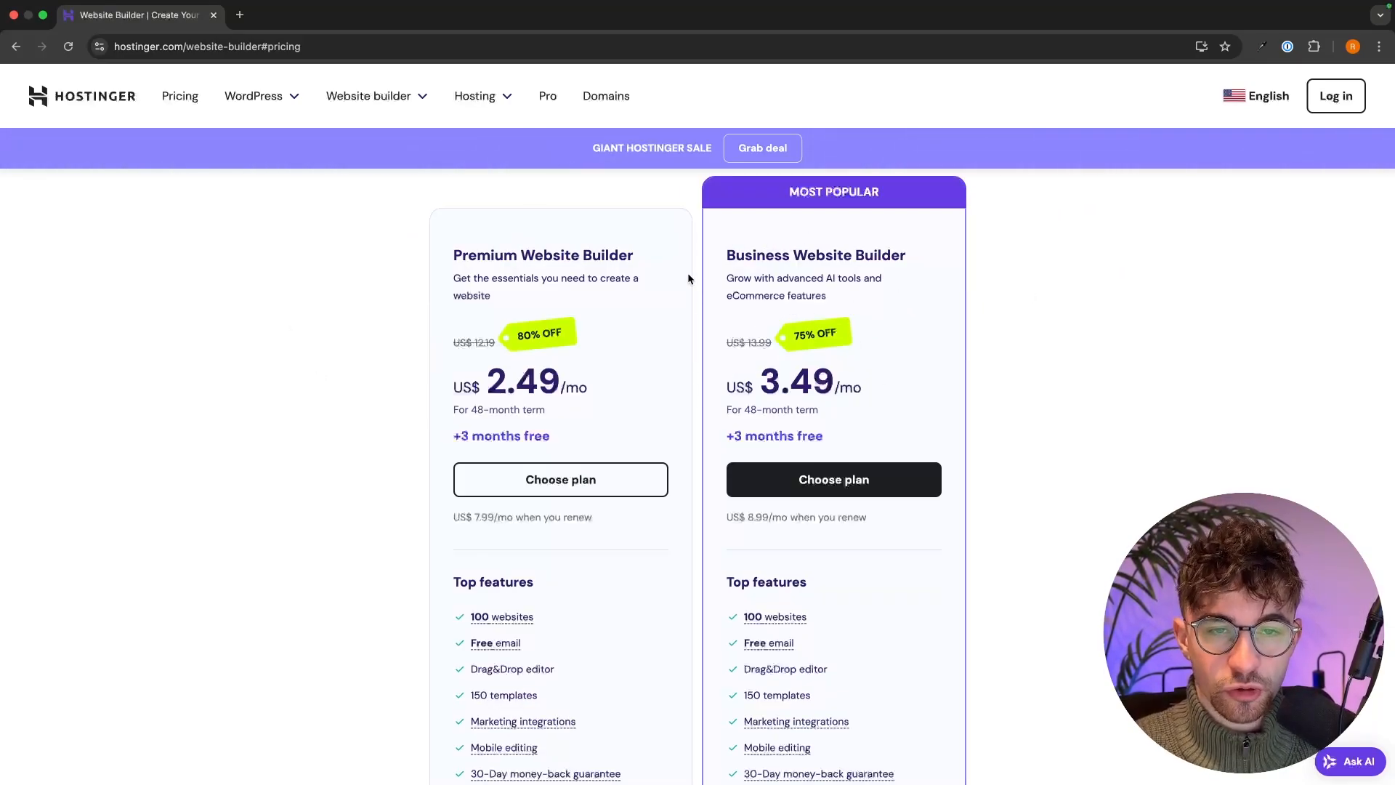
- Compare the Premium and Business features and choose the Business Website Builder plan
left_click_drag(715, 256, 903, 256)
left_click(948, 263)
scroll(949, 263, "down", 7)
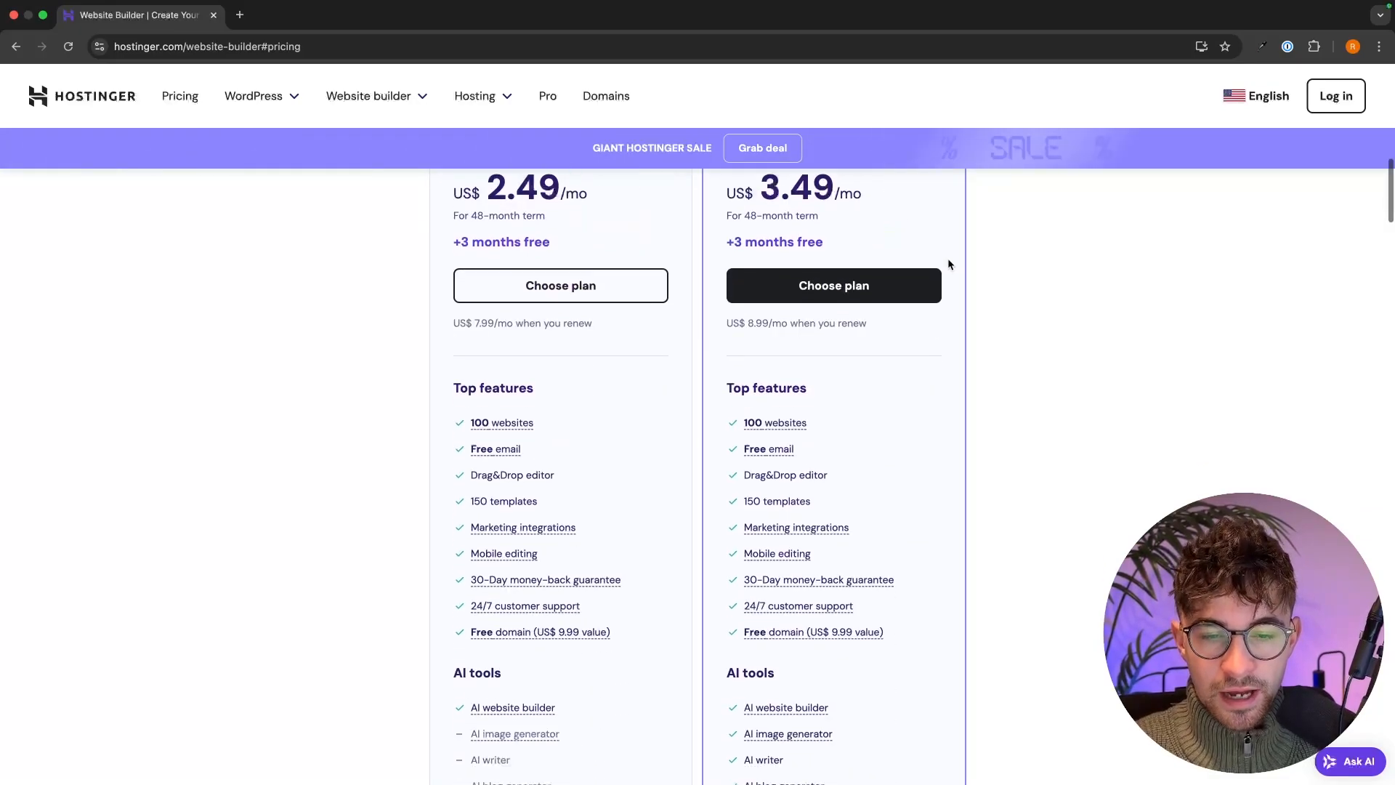
scroll(947, 258, "down", 1)
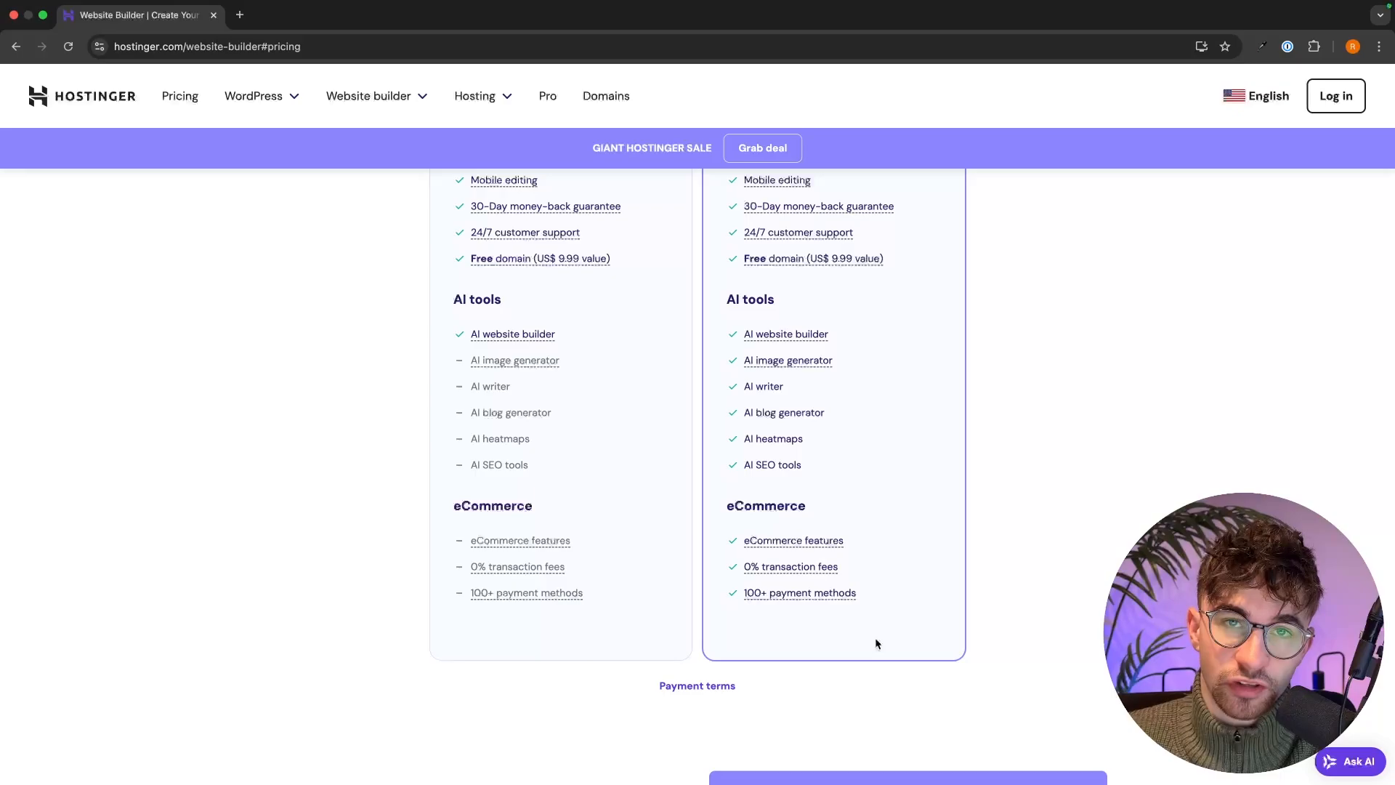
scroll(879, 613, "up", 7)
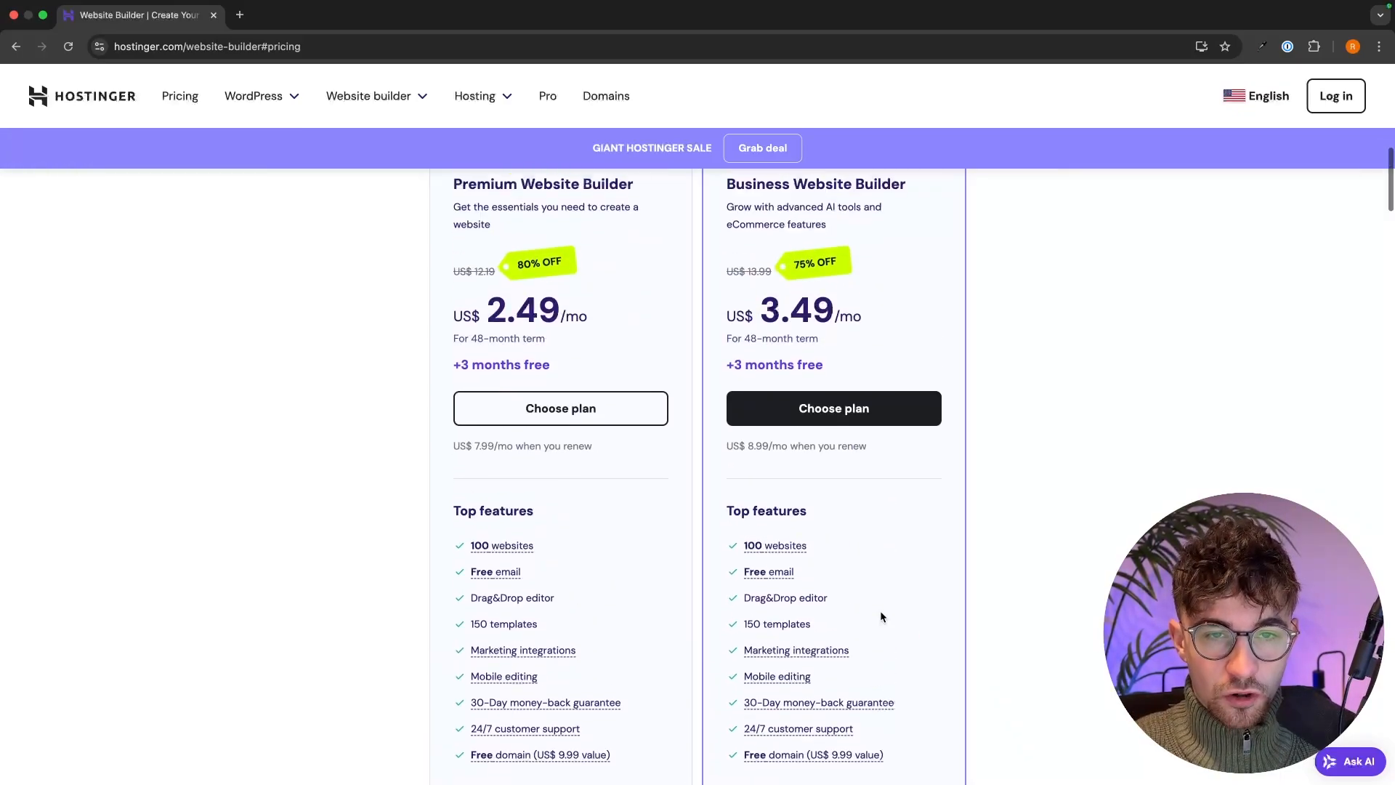
scroll(883, 617, "up", 1)
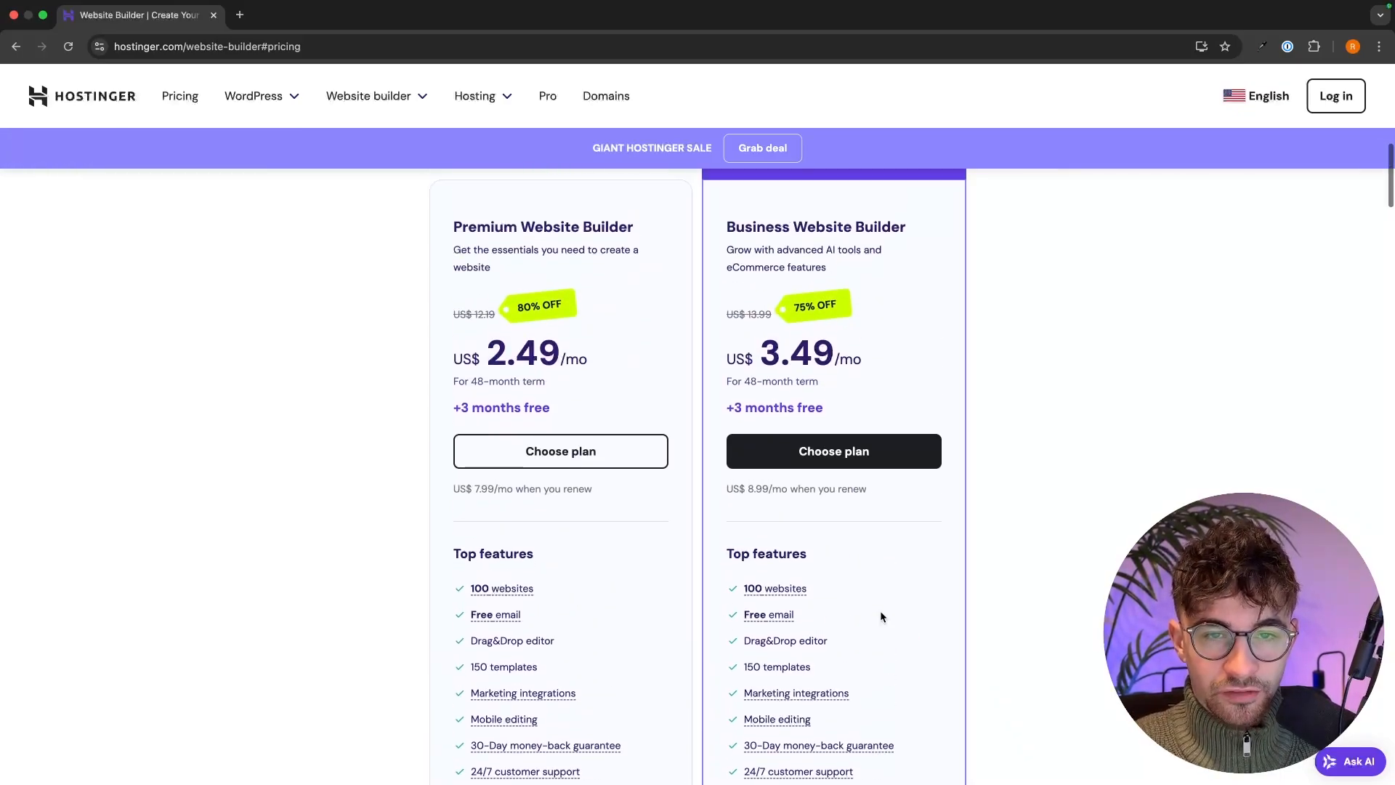
left_click(862, 465)
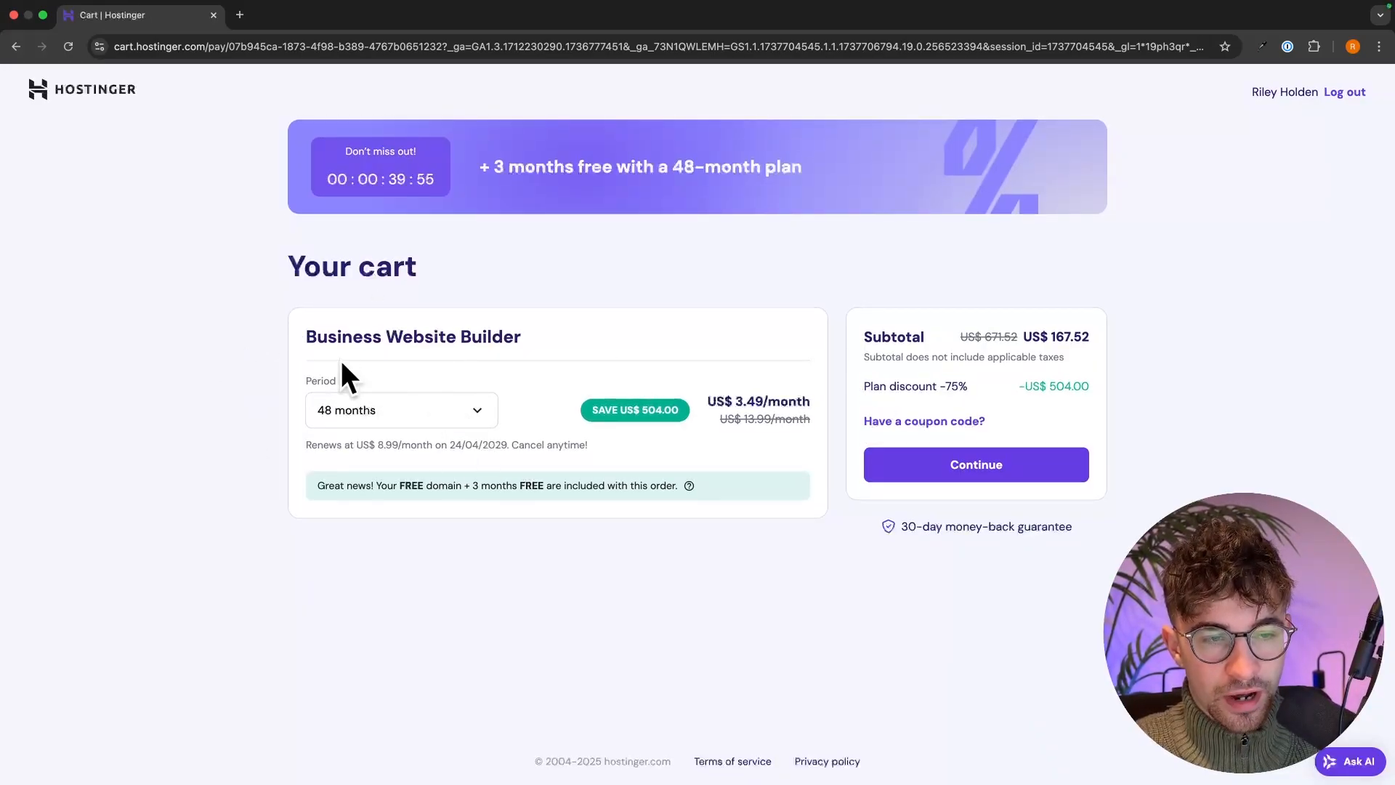
- Set the billing period to 1 month, noting the US$ 13.99/month price and US$ 4.99 setup fee
left_click(447, 414)
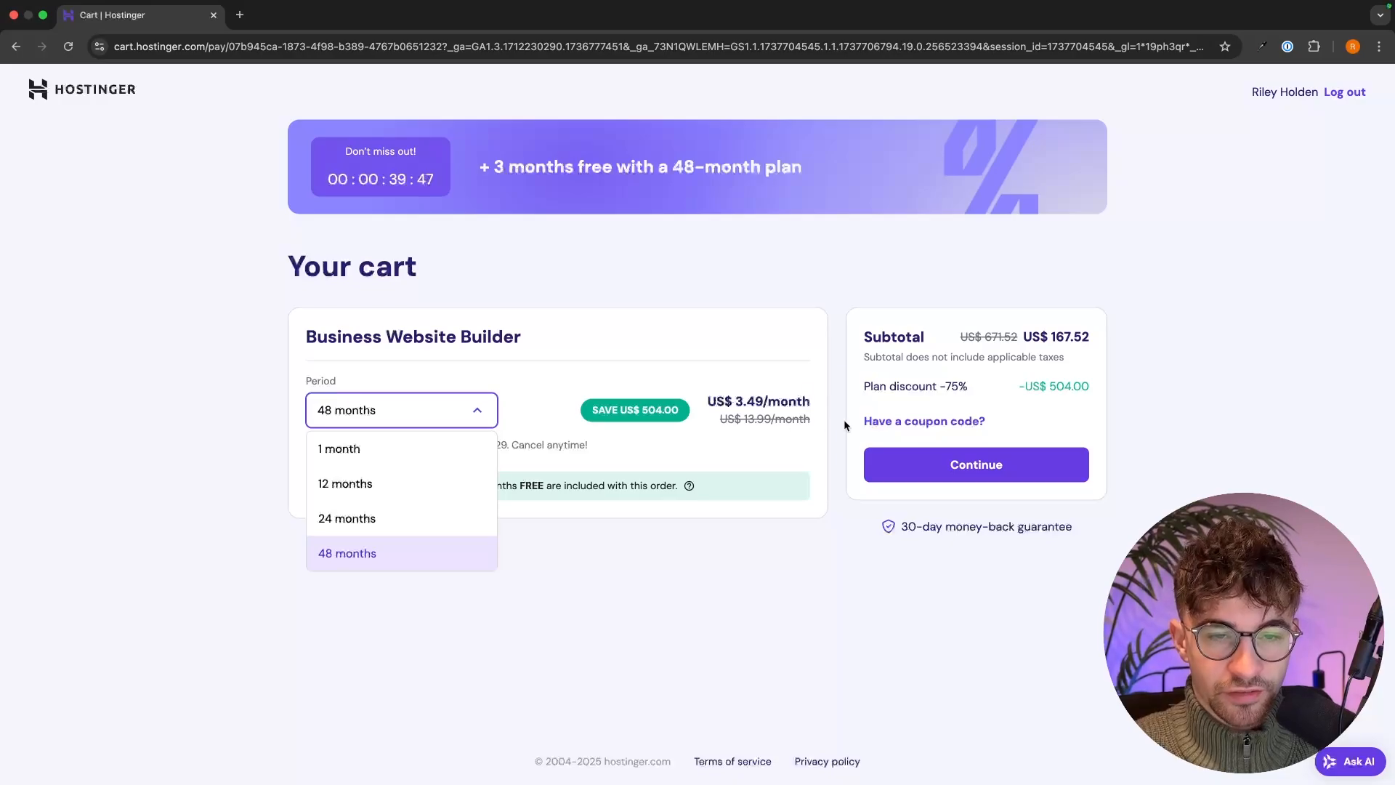
left_click(358, 450)
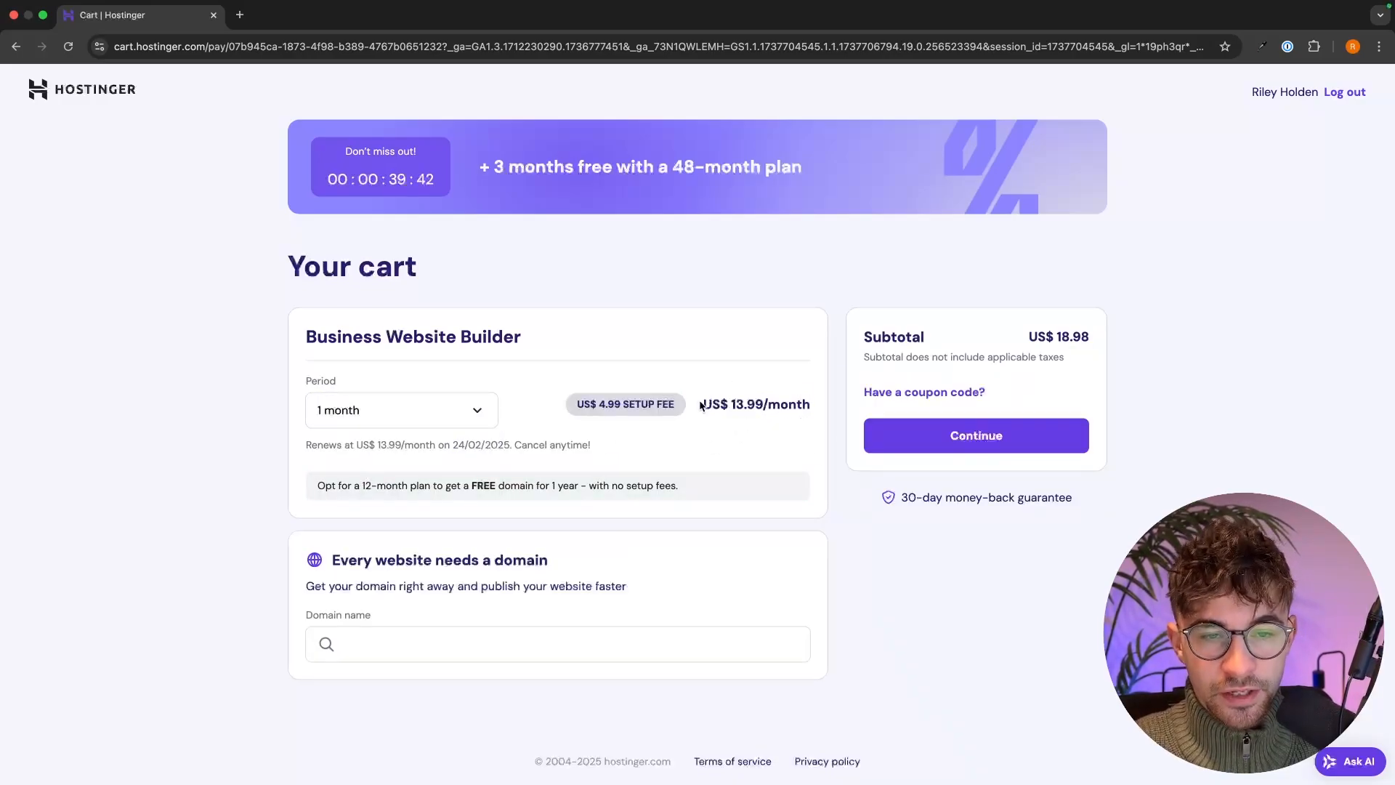
left_click_drag(702, 405, 831, 401)
left_click(830, 401)
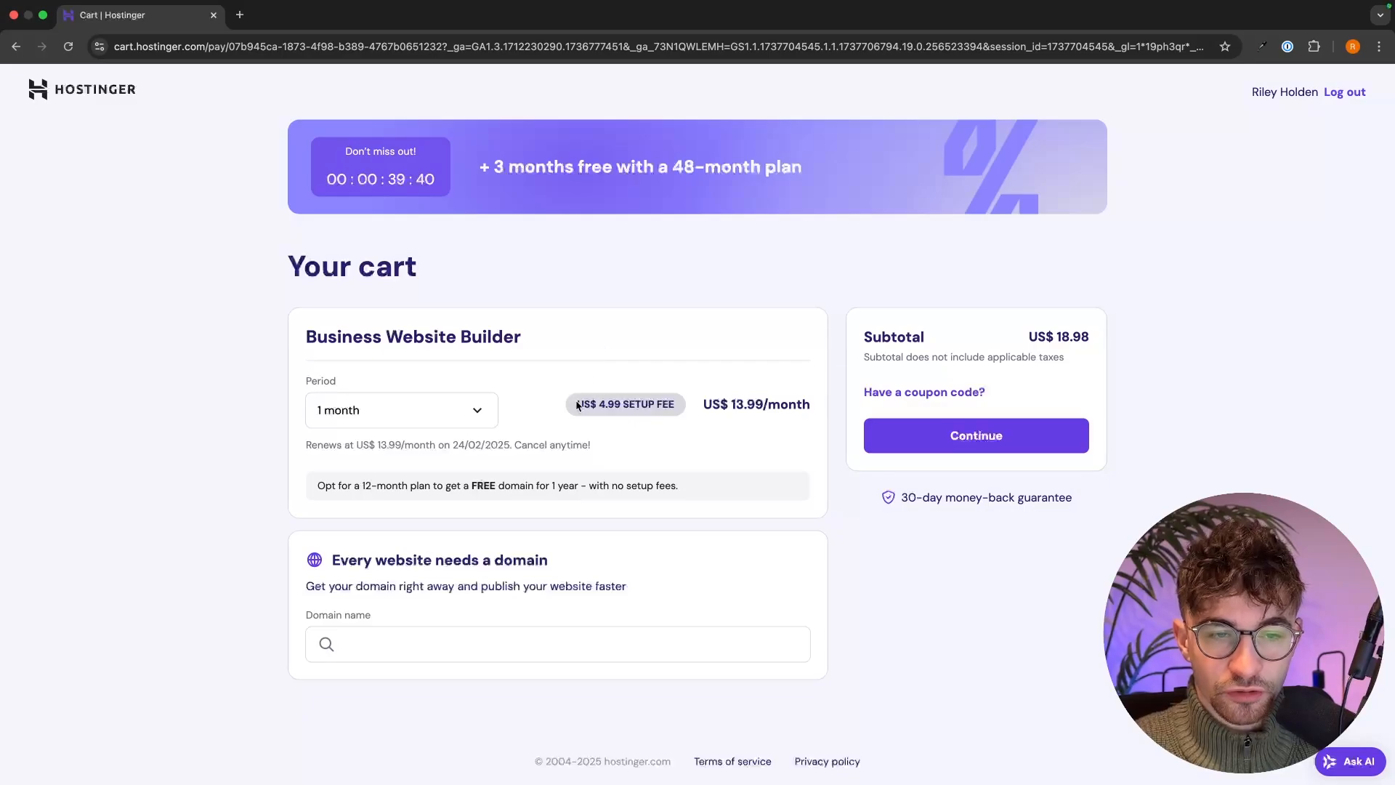
left_click_drag(578, 405, 672, 401)
left_click(674, 401)
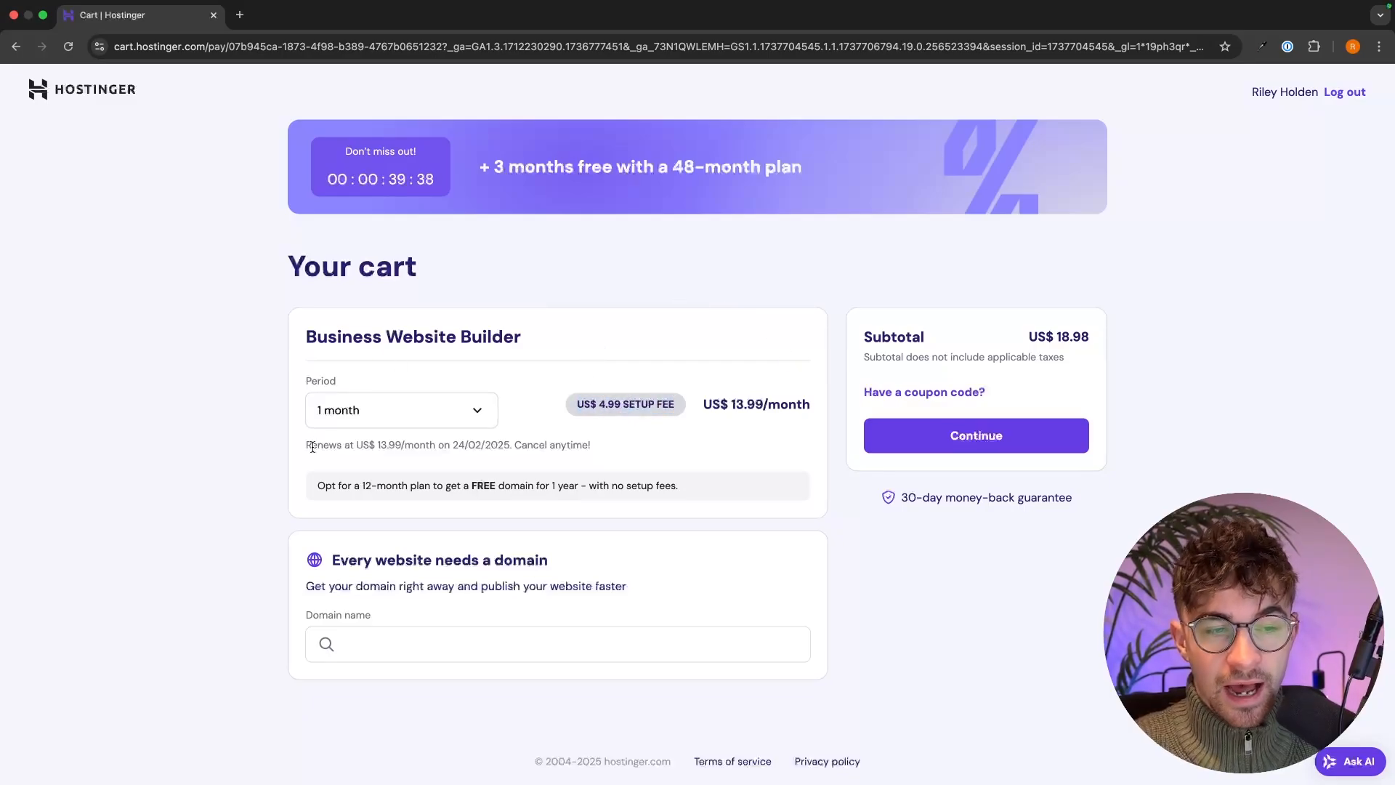
- Point out the 12-month free domain and no-setup-fees notes
left_click_drag(318, 484, 690, 481)
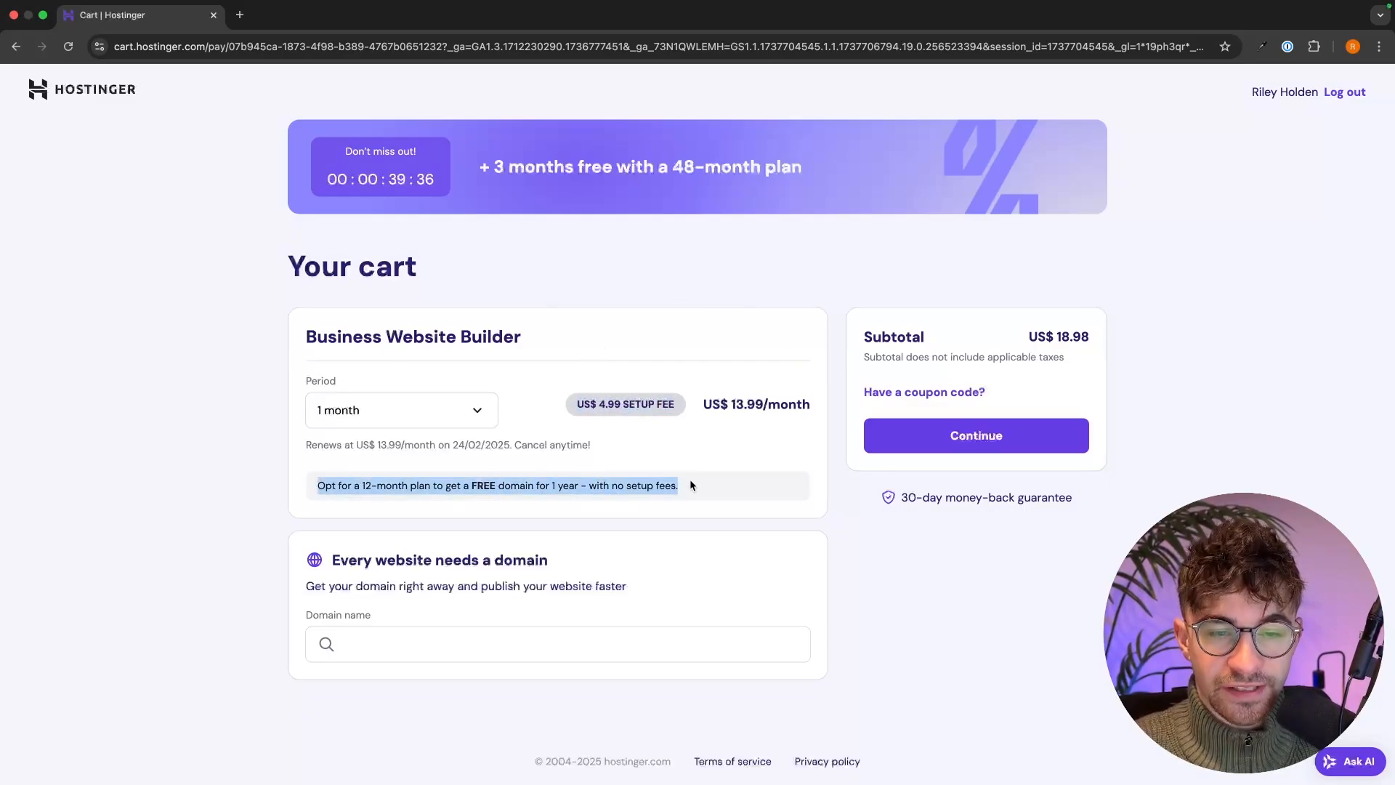
left_click(690, 481)
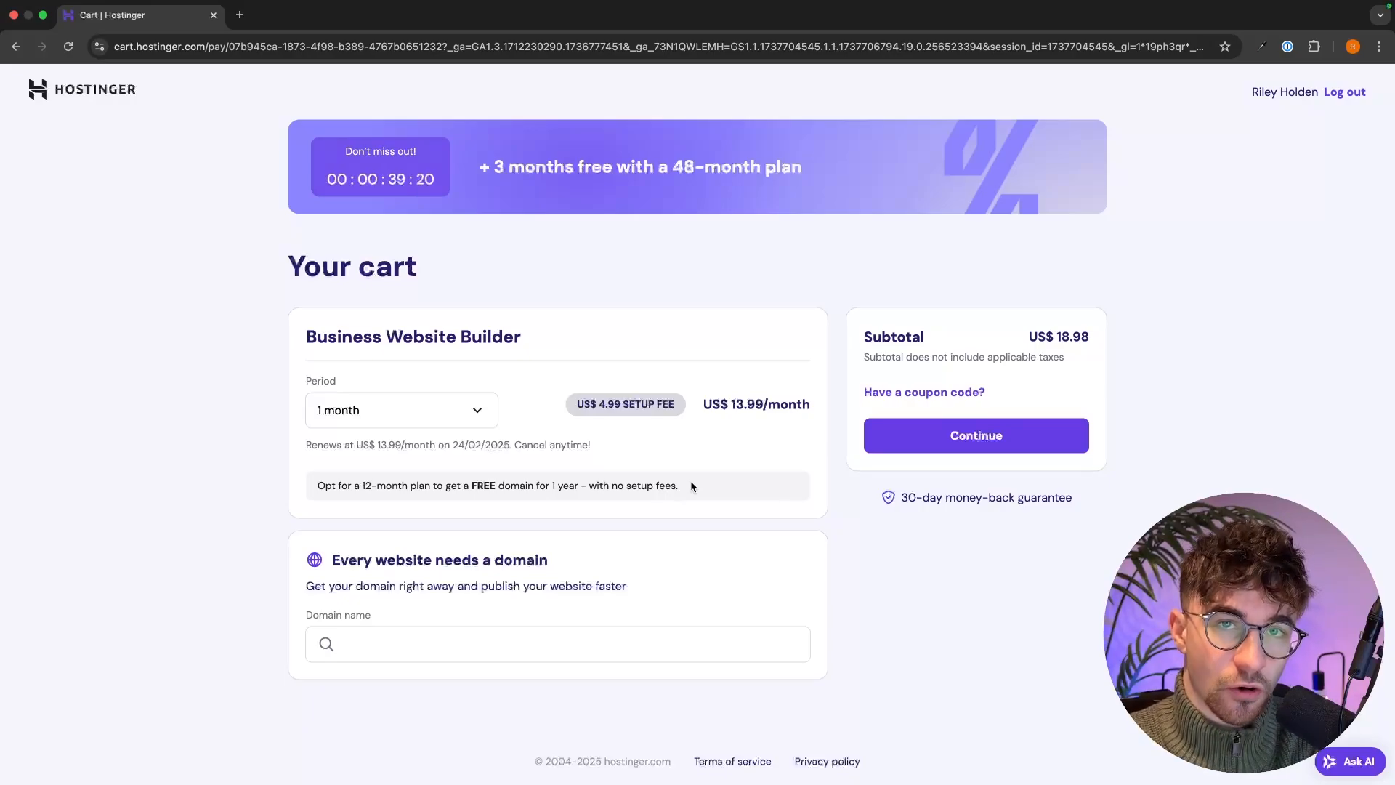
left_click_drag(394, 490, 687, 487)
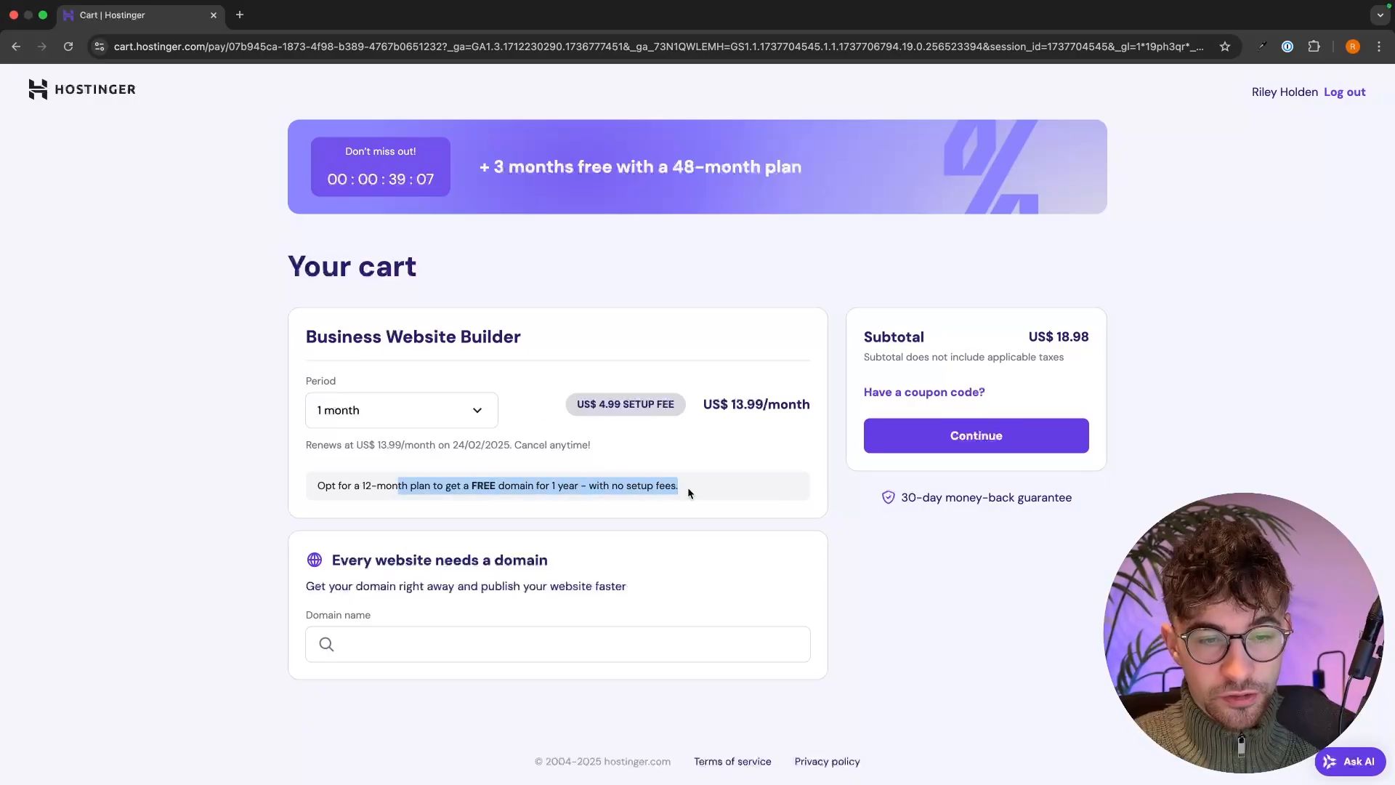
left_click(687, 486)
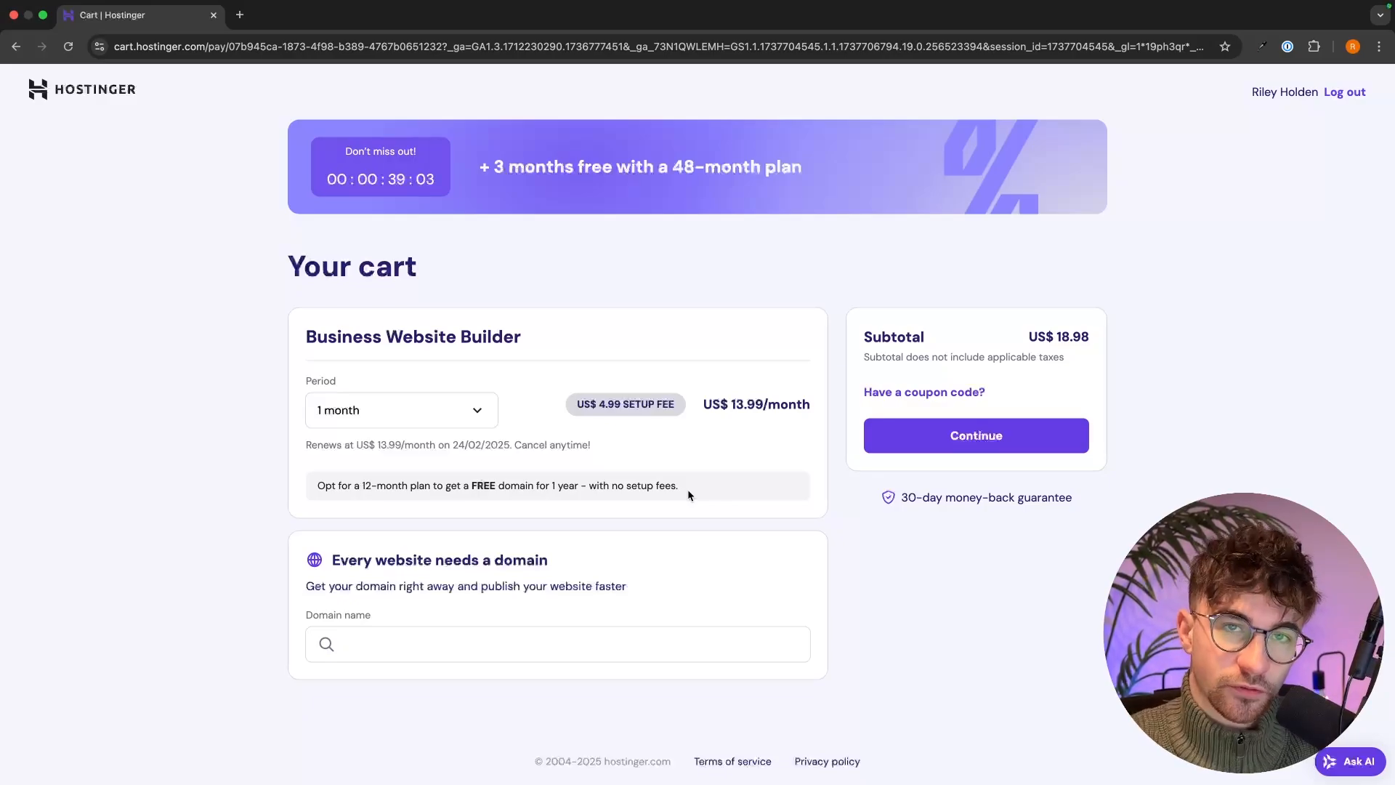
left_click(367, 411)
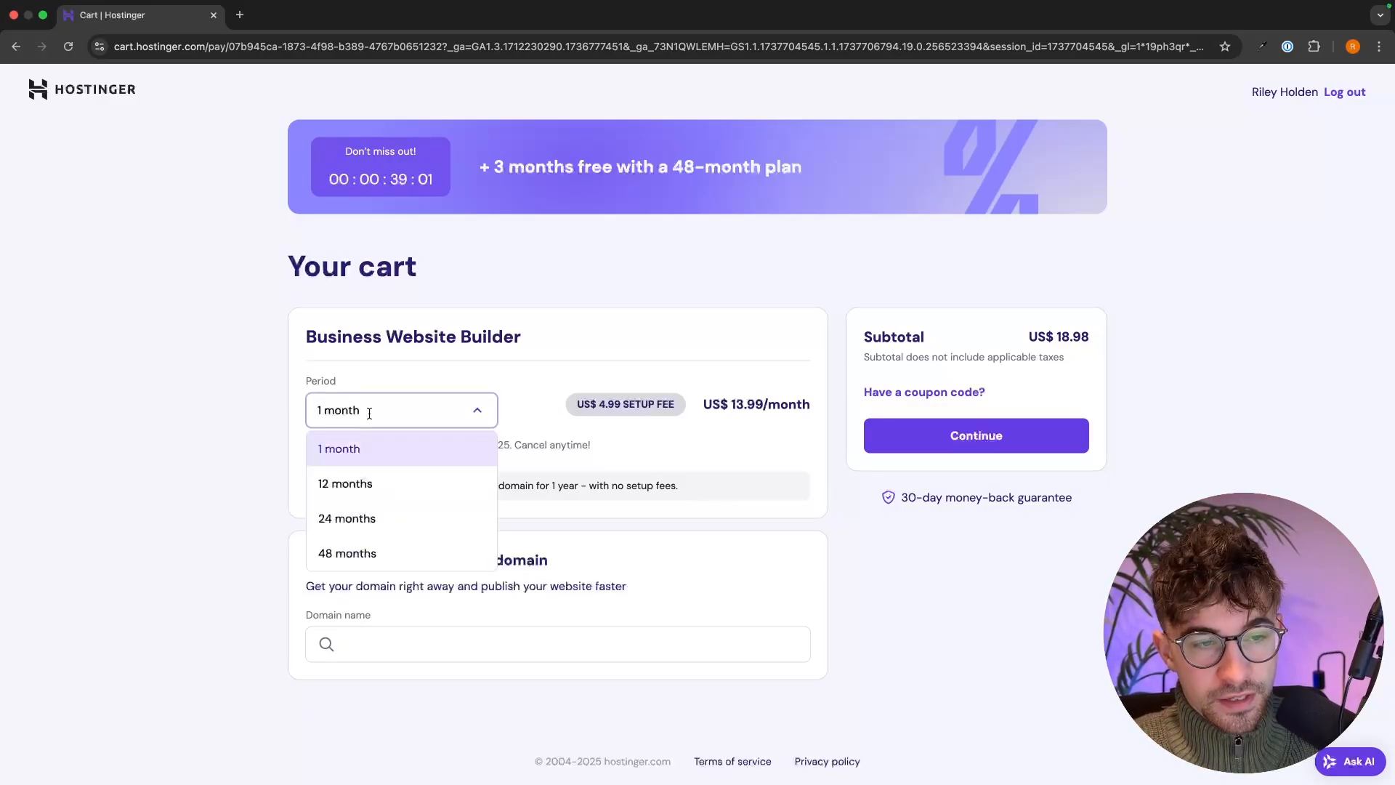
- Change the period to 12 months and point out the free domain for 1 year
left_click(356, 484)
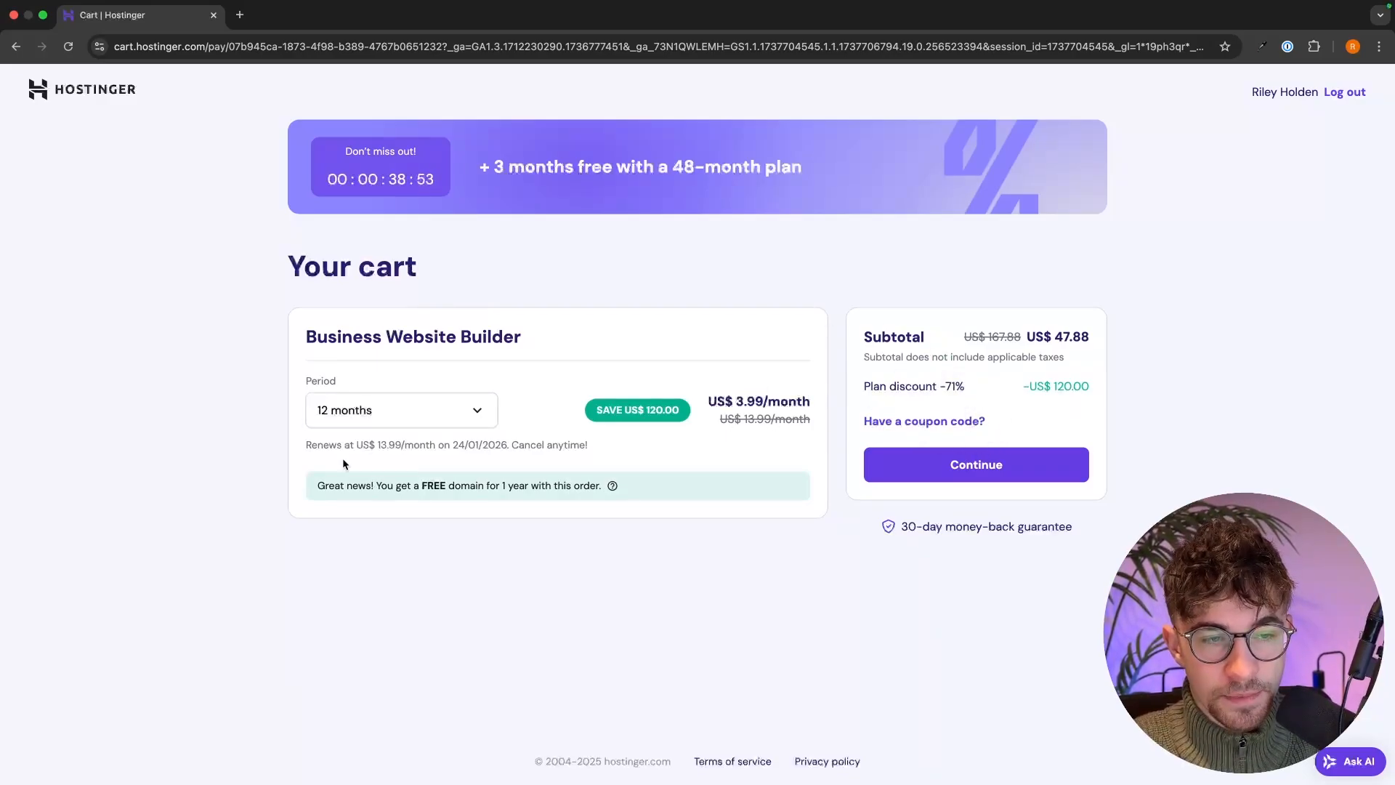
left_click_drag(321, 480, 619, 484)
left_click(639, 483)
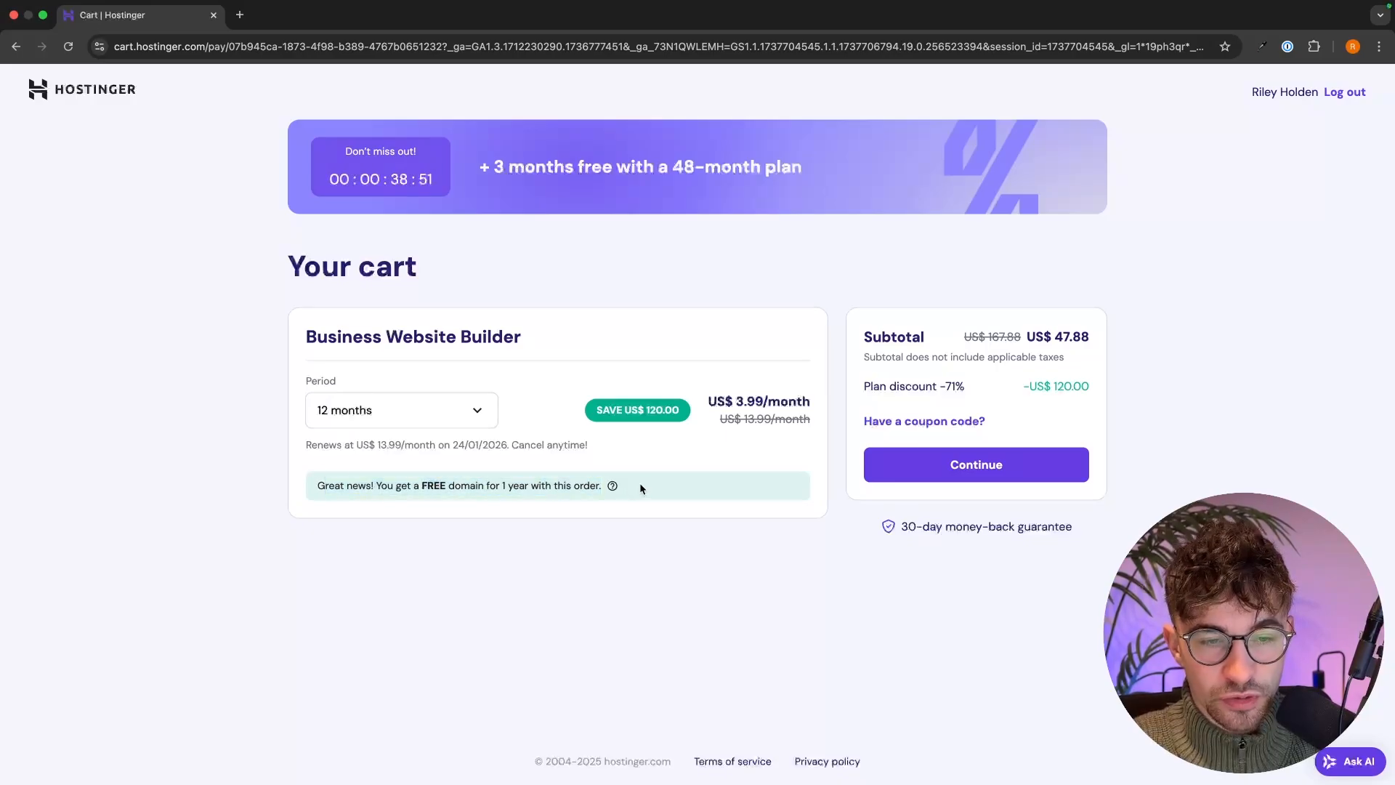
left_click(399, 409)
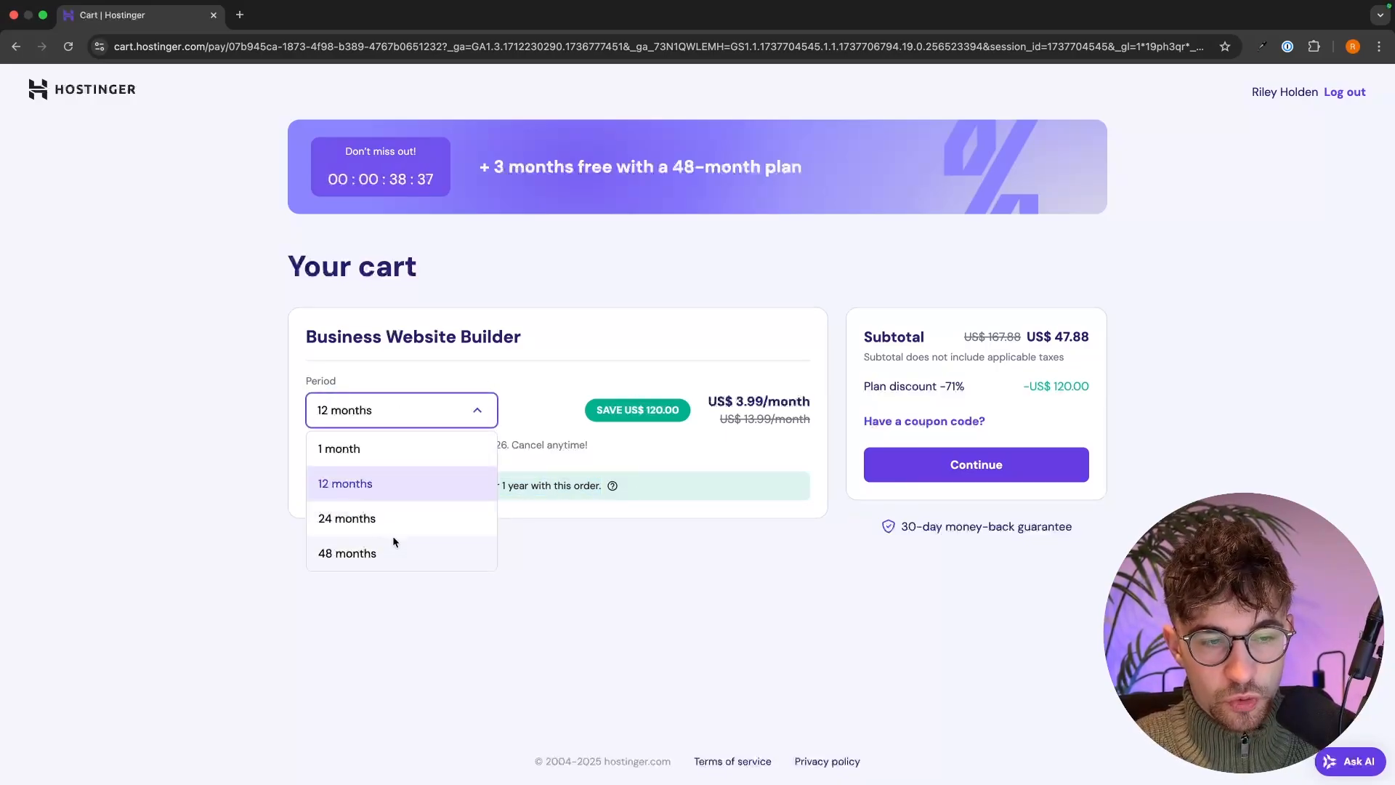
left_click(531, 560)
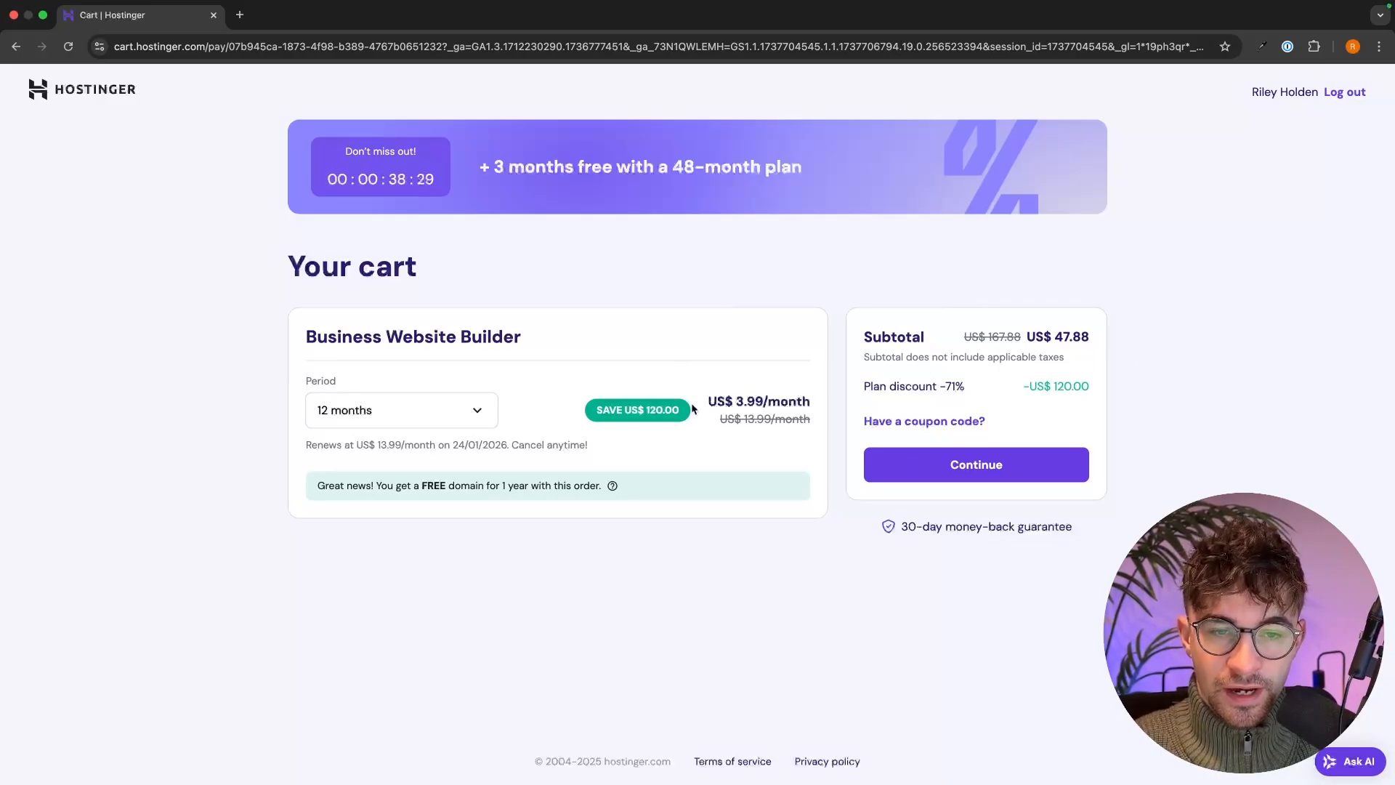
- Highlight the US$ 3.99/month price, renewal date and US$ 13.99/month renewal rate
left_click_drag(704, 403, 816, 401)
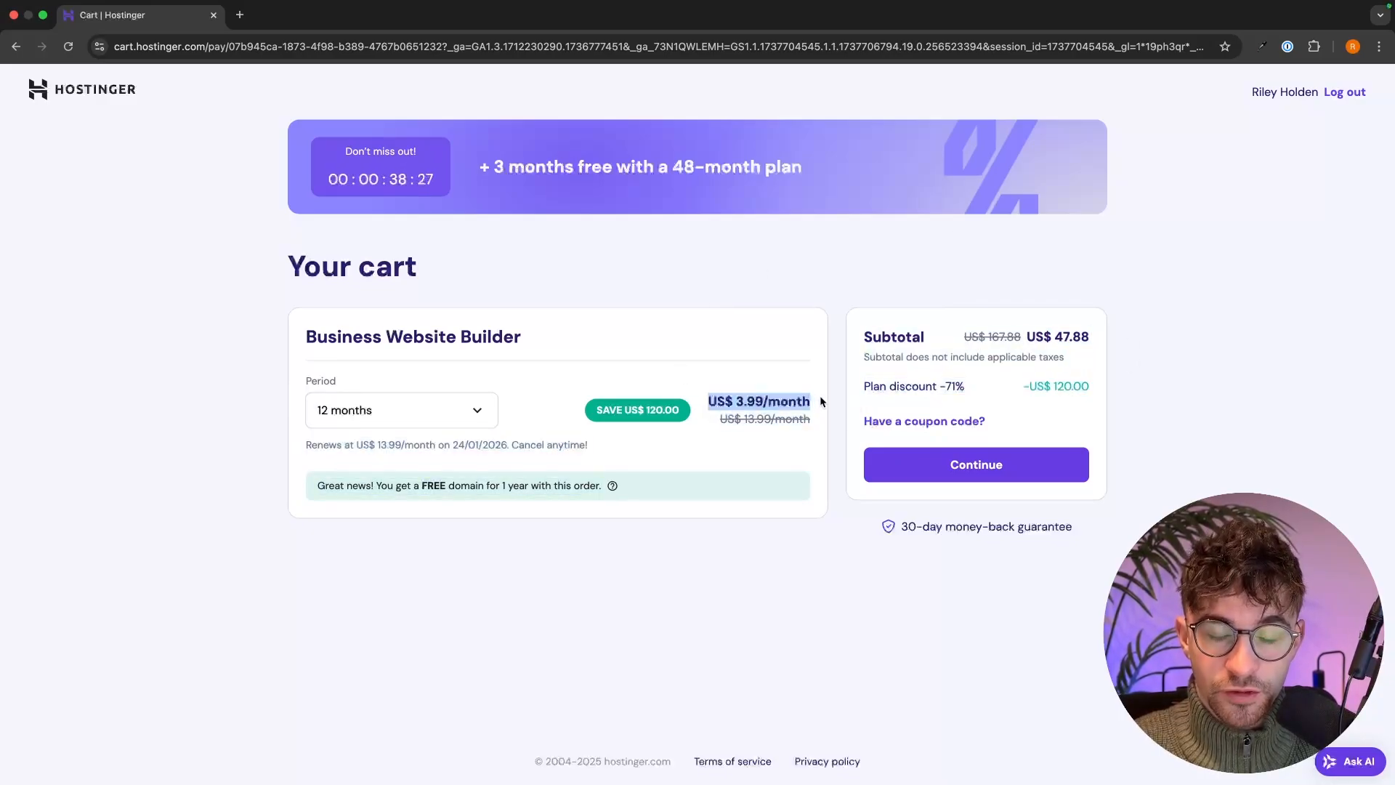
left_click(821, 400)
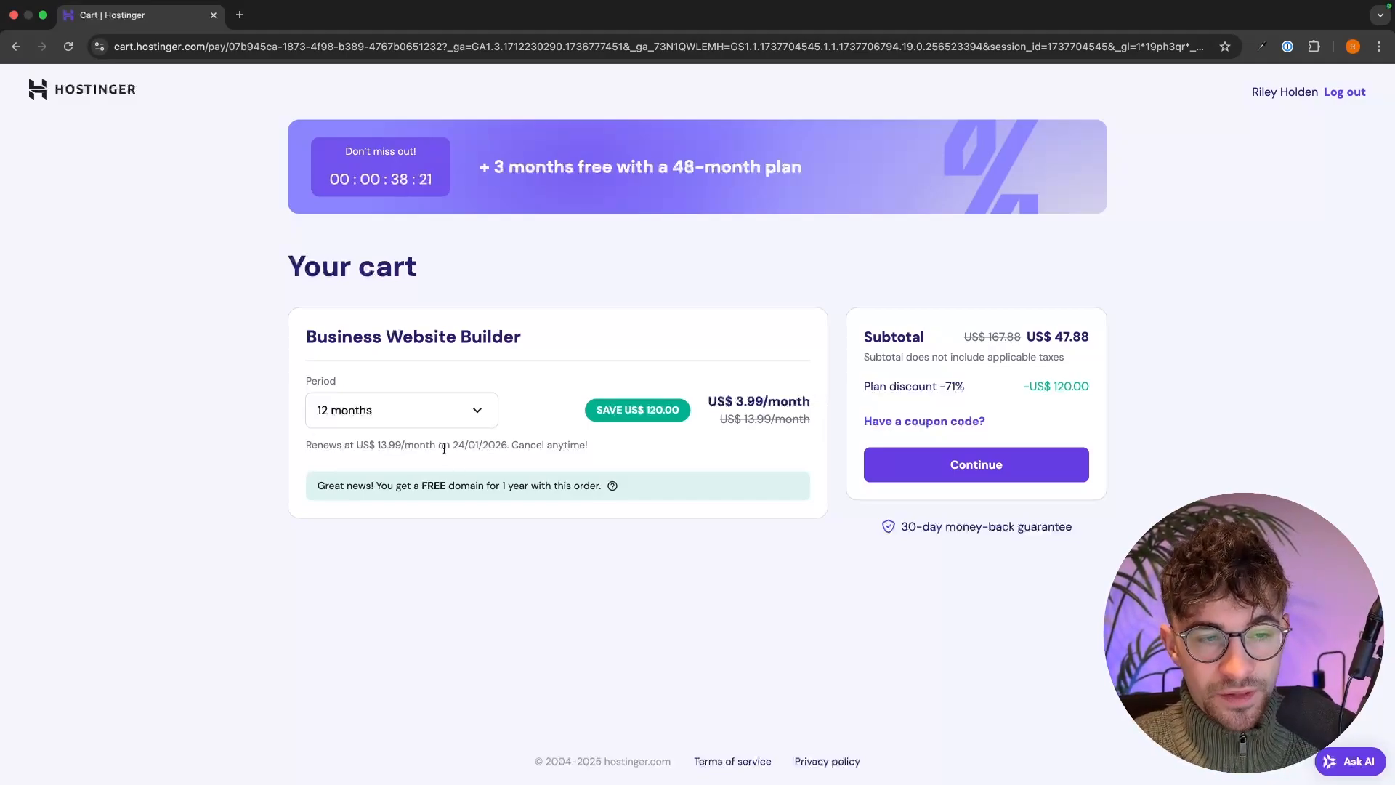
left_click_drag(444, 449, 603, 444)
left_click(603, 445)
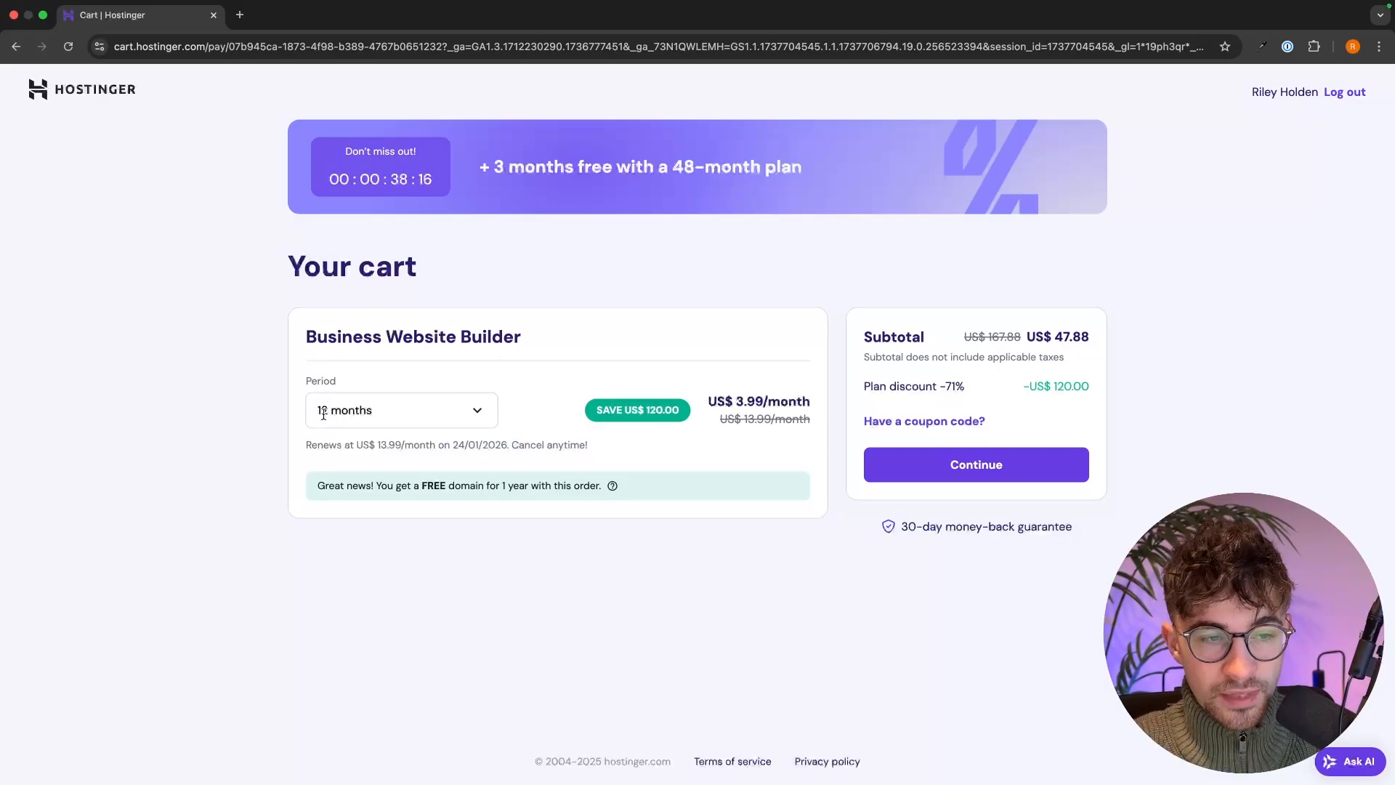
left_click_drag(302, 449, 468, 446)
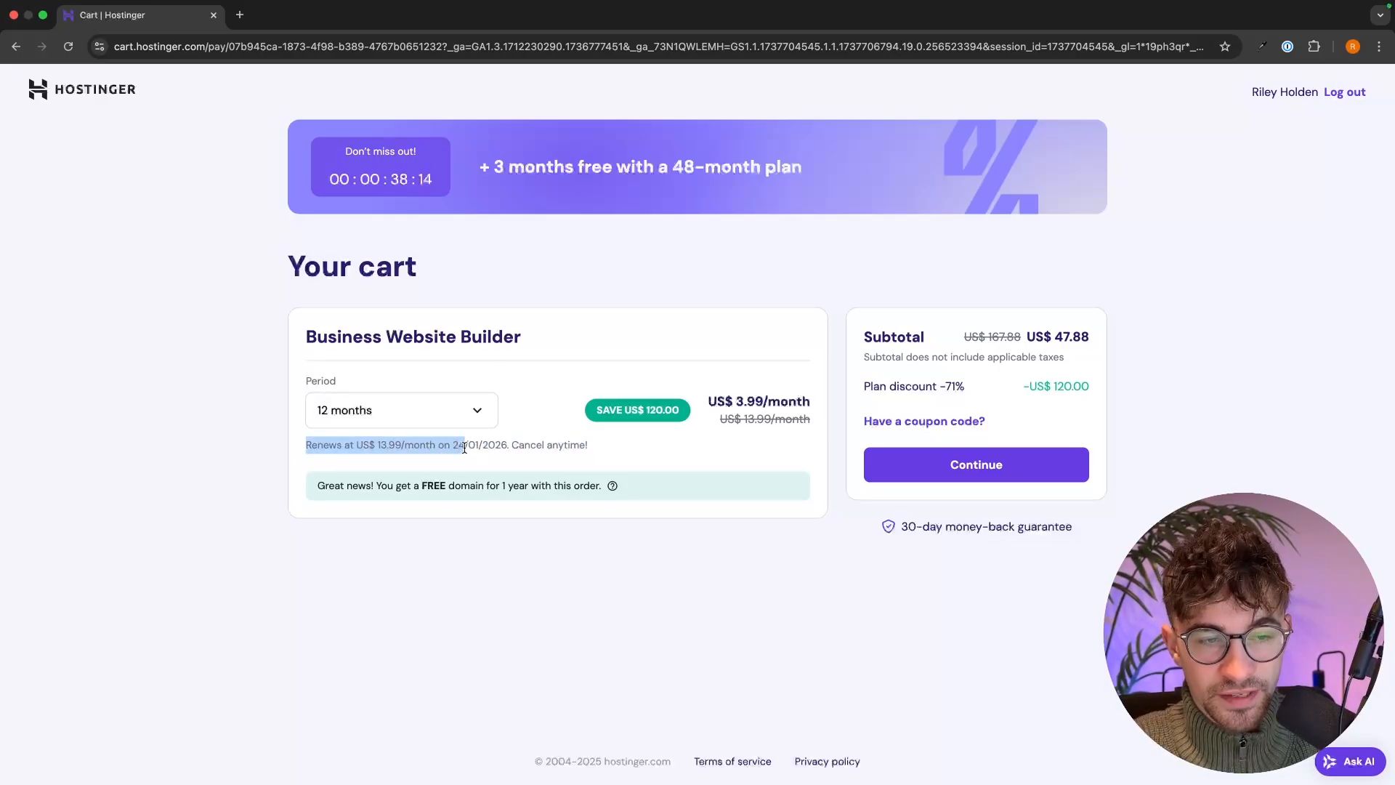
left_click(353, 452)
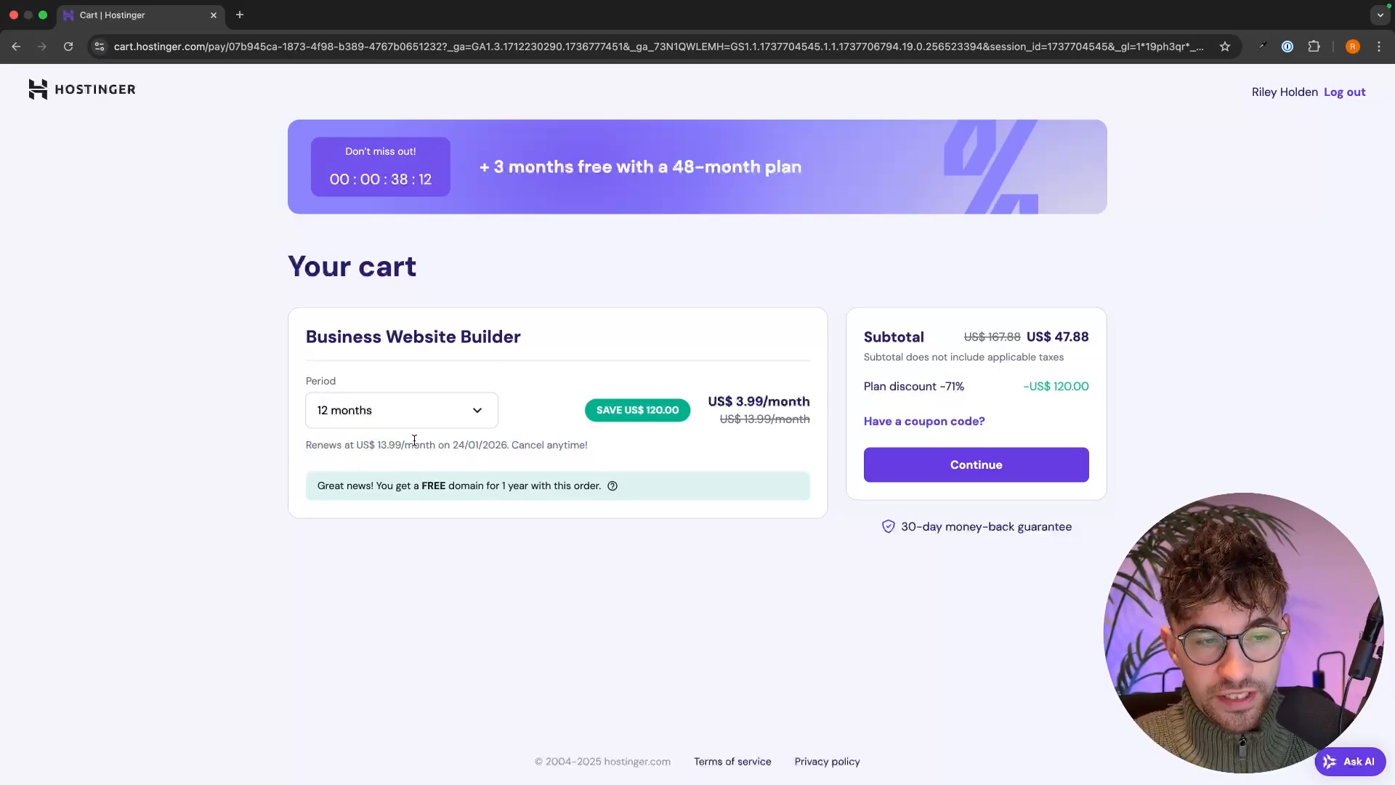
left_click(475, 416)
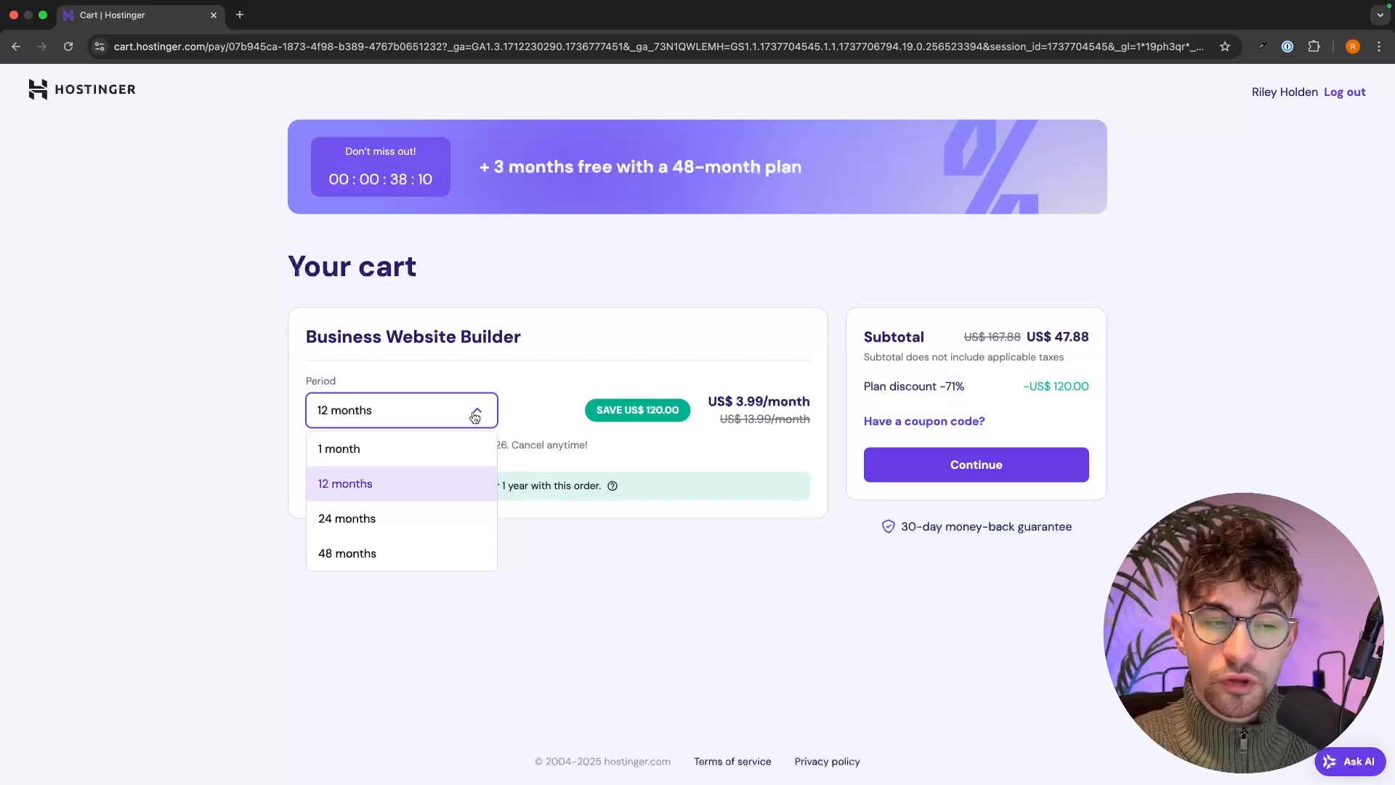
- Try the 24-month period, reviewing its US$ 95.76 subtotal, monthly price and renewal terms
left_click(393, 520)
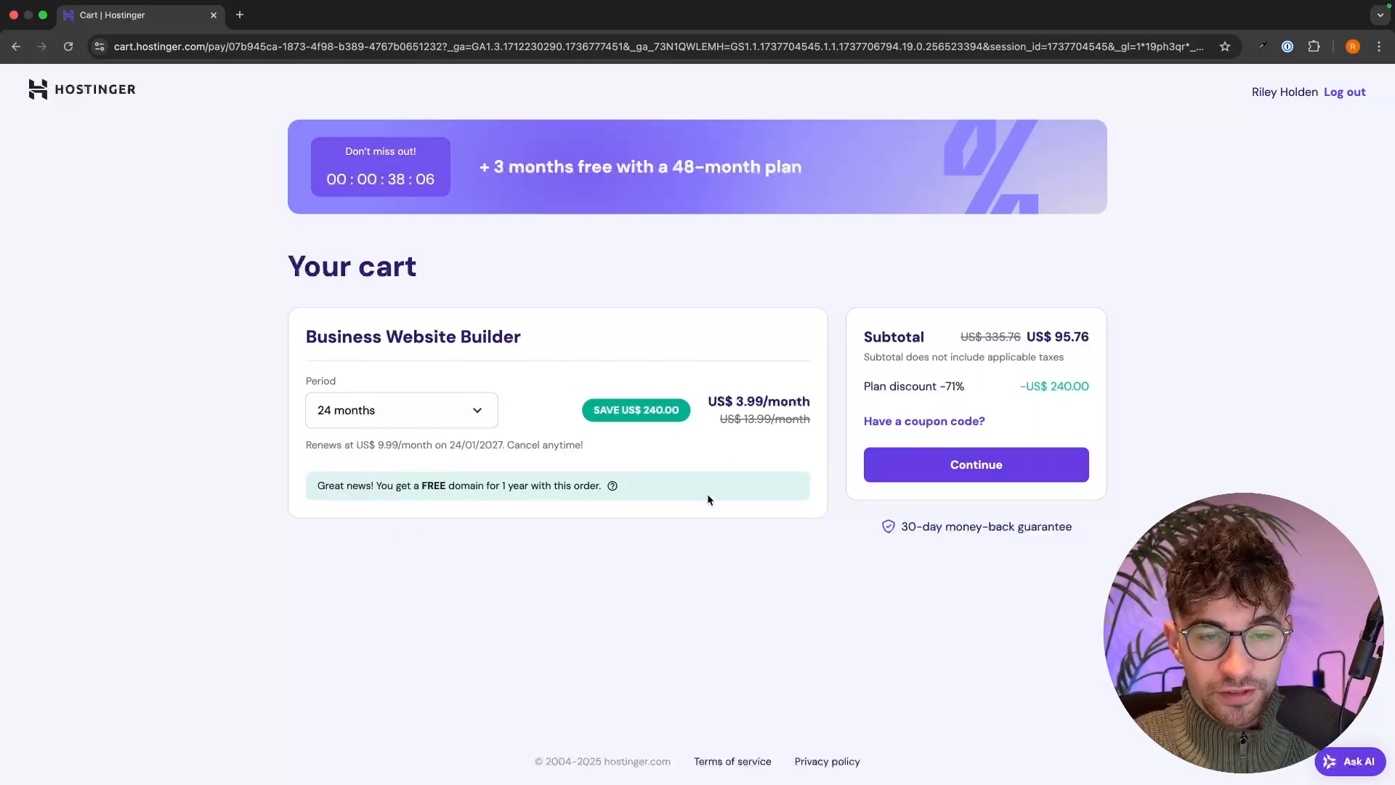
left_click_drag(855, 338, 1092, 335)
left_click(1096, 335)
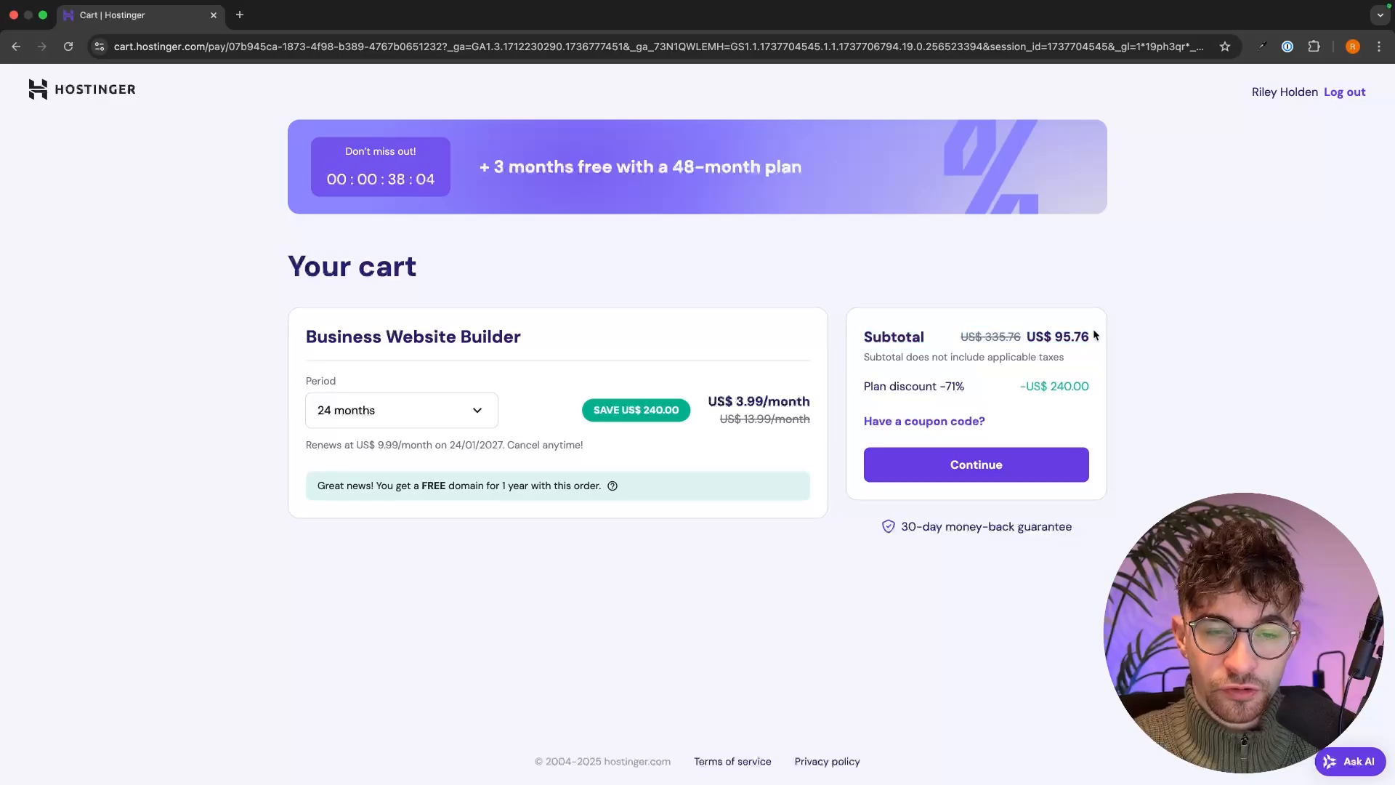
left_click_drag(695, 404, 840, 397)
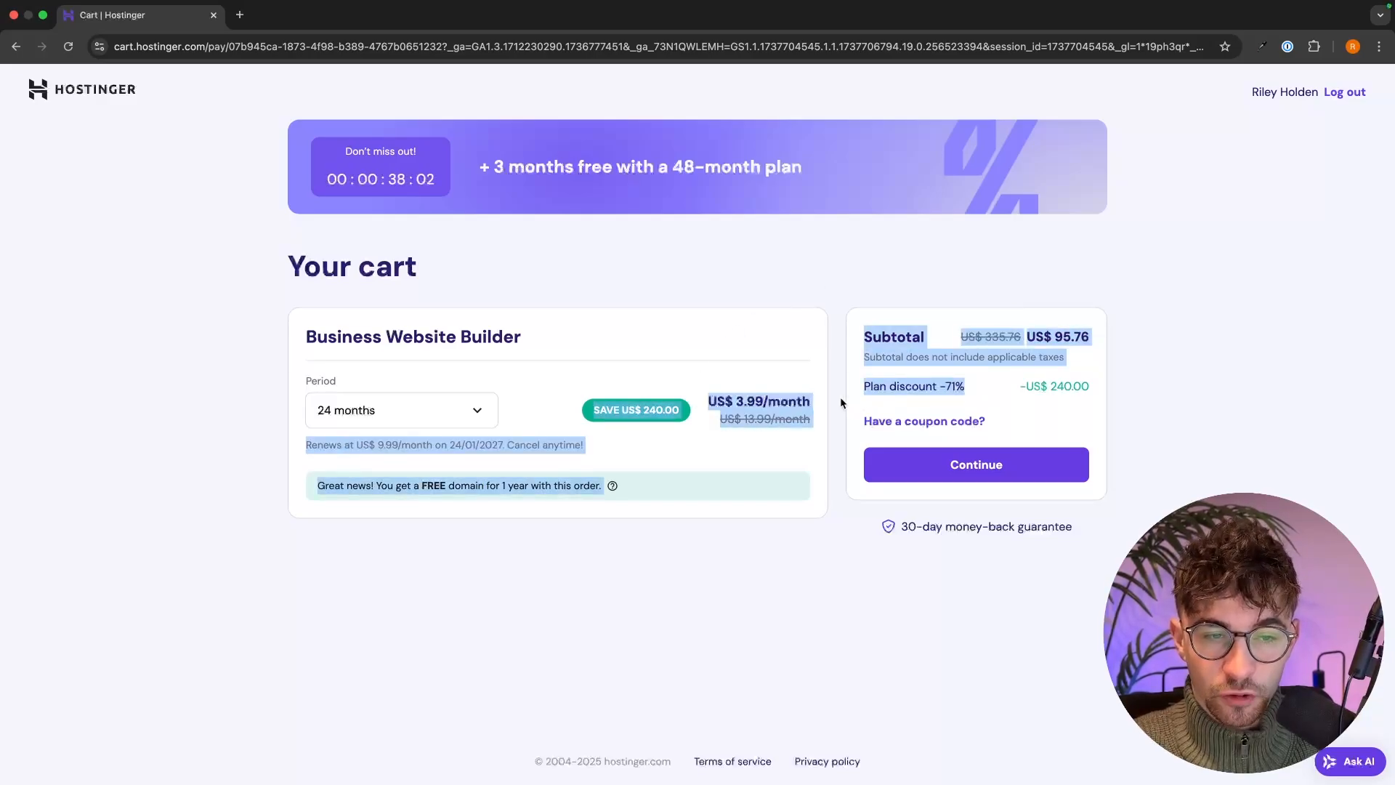
left_click(839, 396)
left_click_drag(438, 443, 528, 445)
left_click(492, 443)
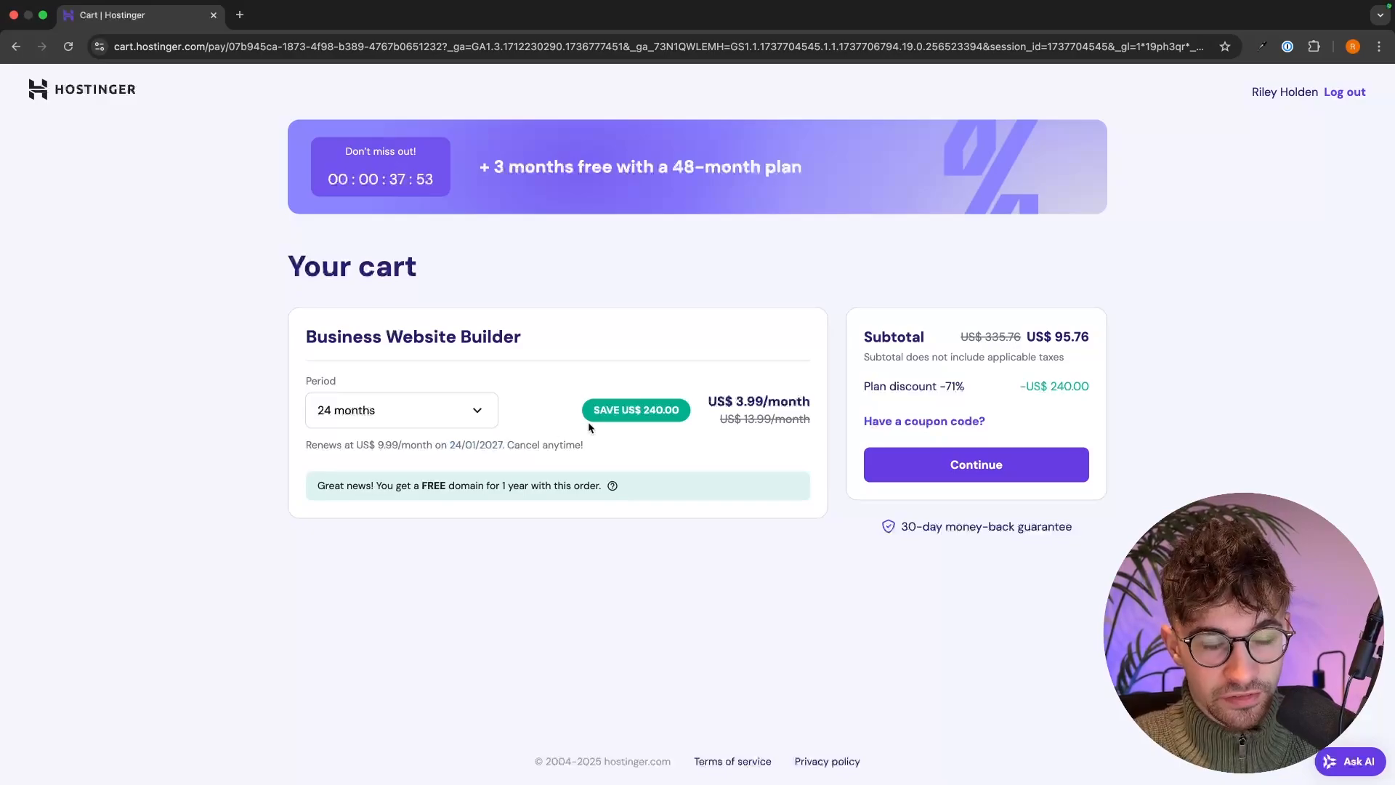
left_click_drag(341, 452, 392, 451)
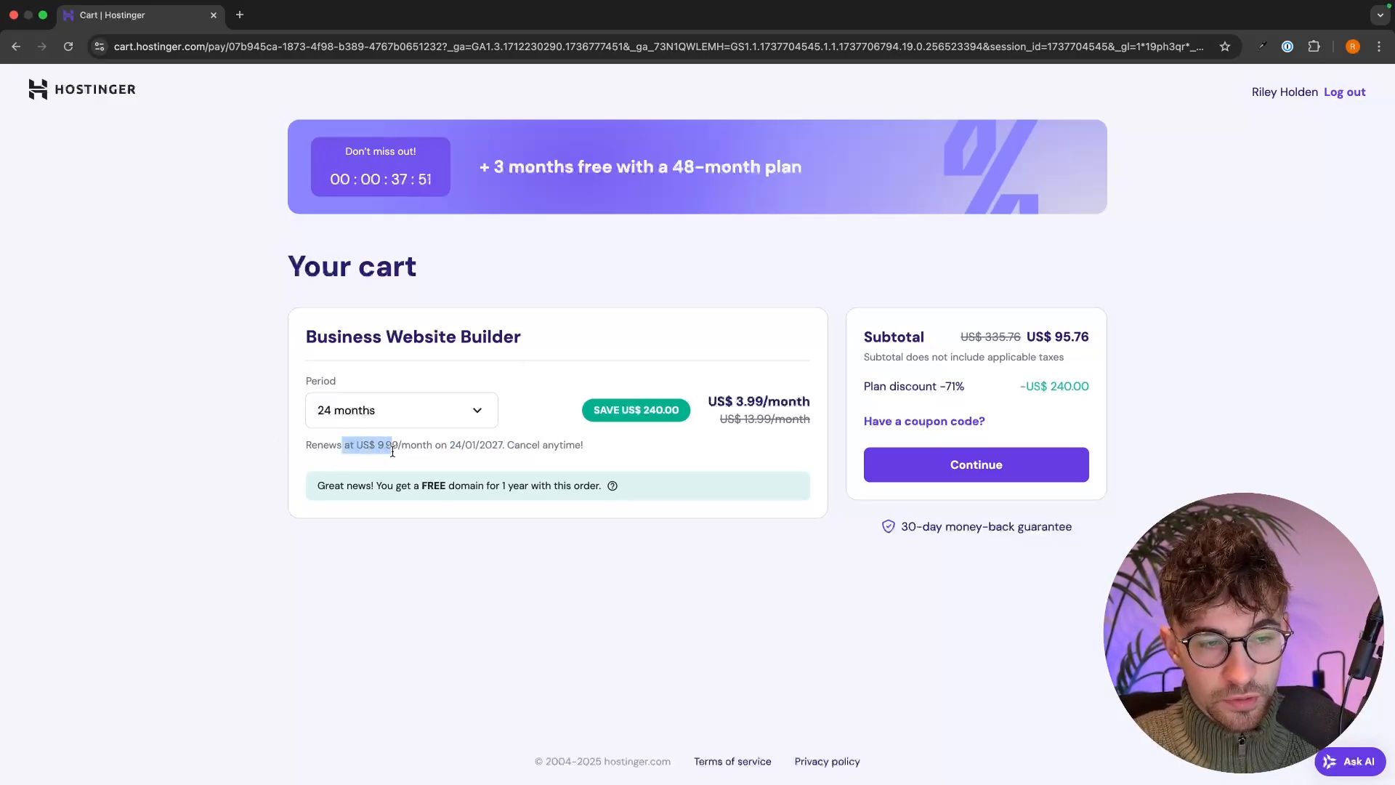
left_click(415, 451)
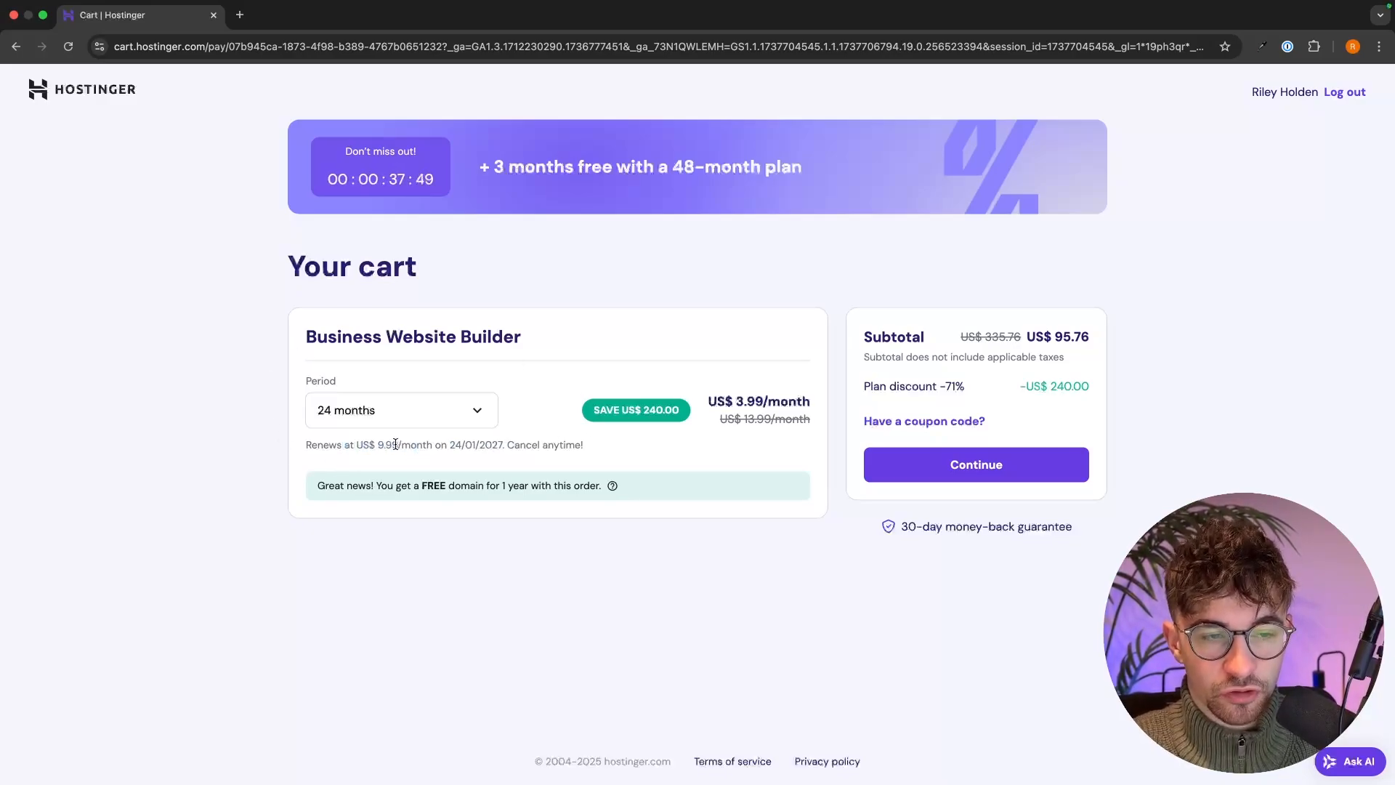
- Switch to the 48-month period and highlight the updated prices and savings
left_click(445, 404)
left_click(340, 553)
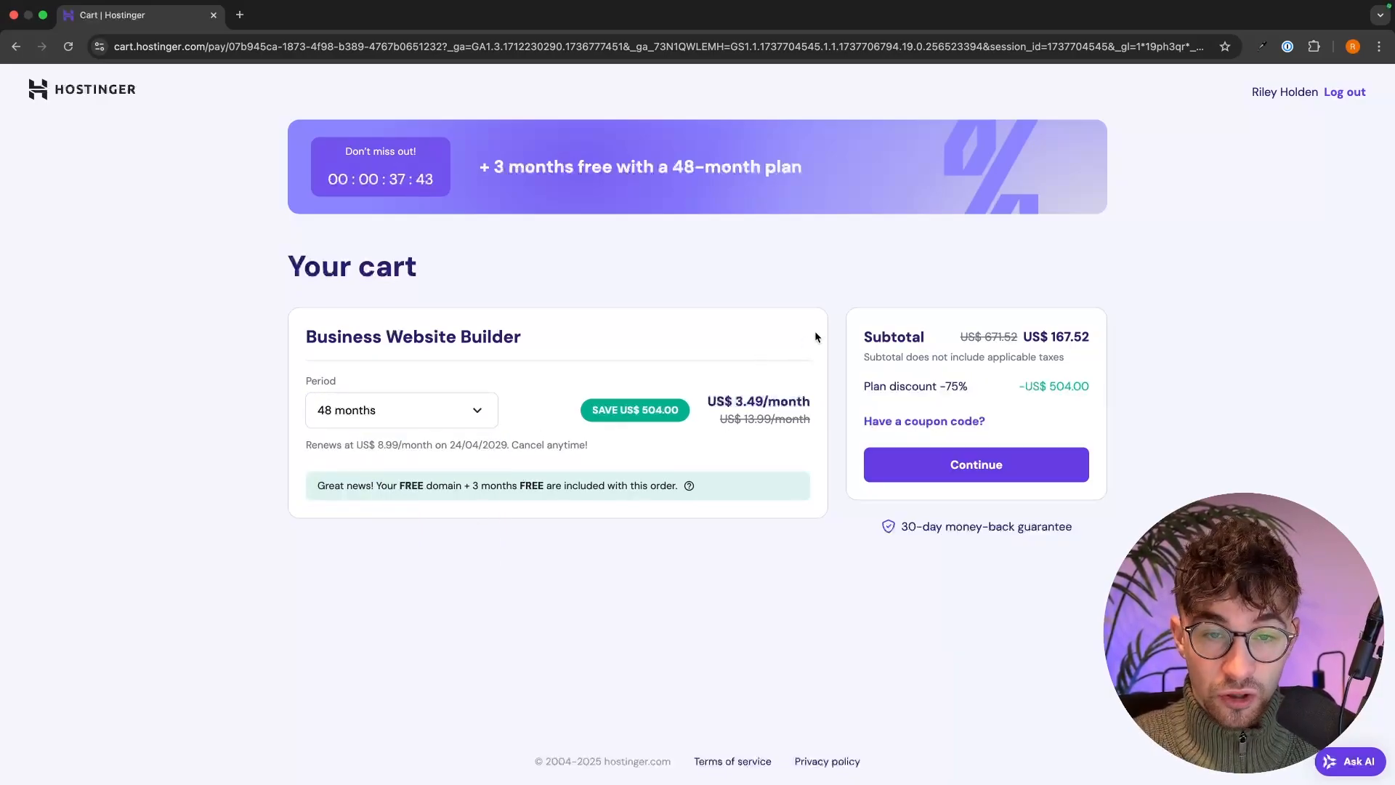
left_click_drag(816, 335, 1019, 346)
left_click(1025, 341)
left_click_drag(680, 387, 803, 393)
left_click(821, 388)
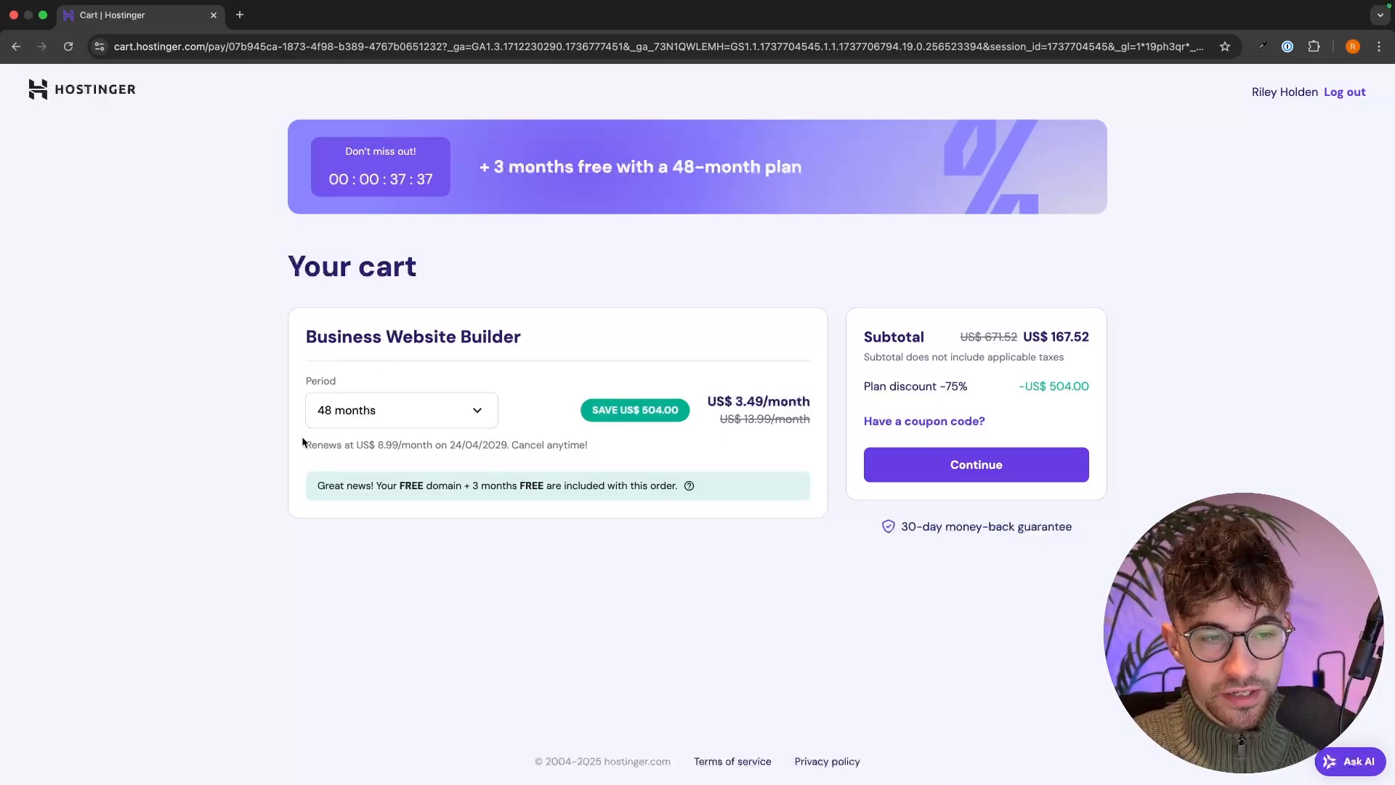
- Check the 48-month renewal price, keep 48 months, and proceed to checkout
left_click_drag(304, 443, 442, 440)
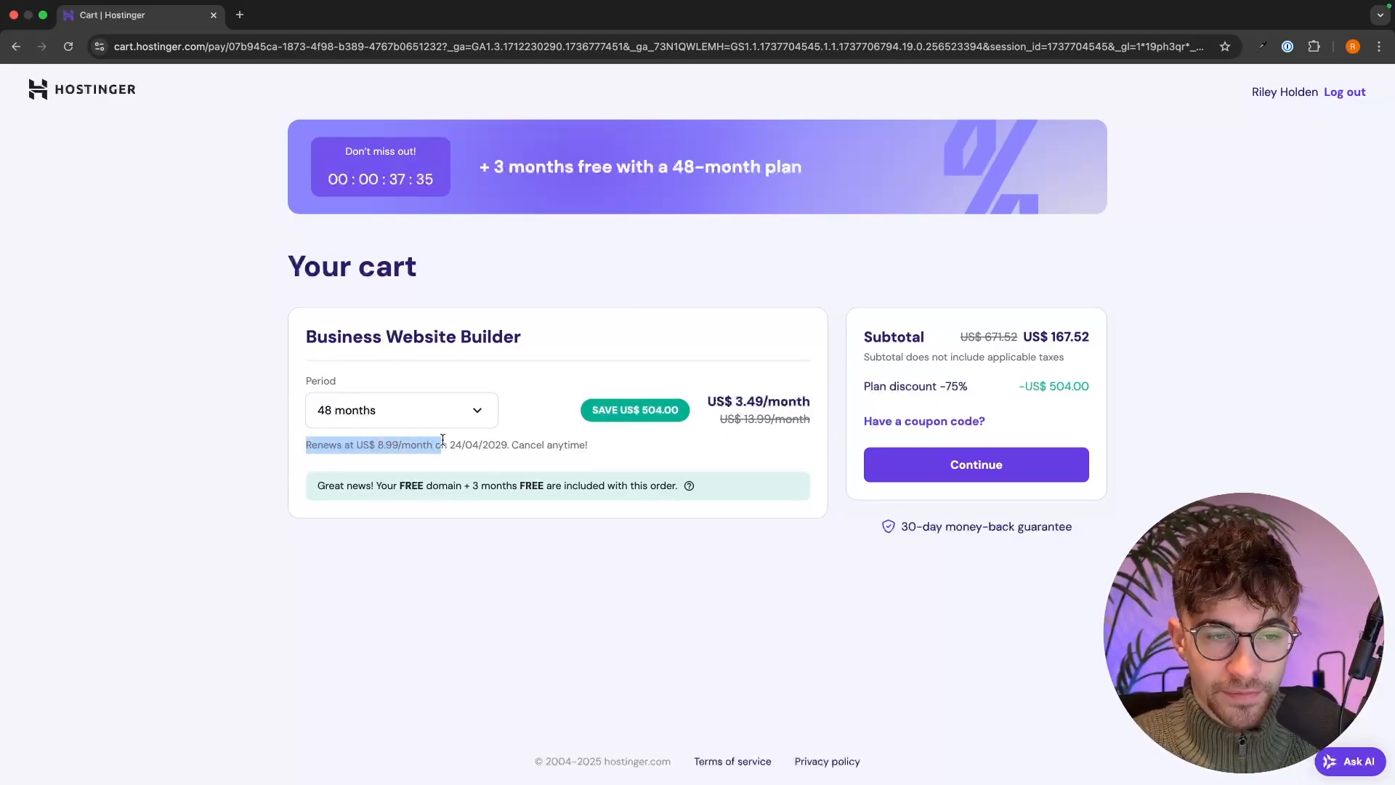
left_click(445, 440)
left_click(458, 412)
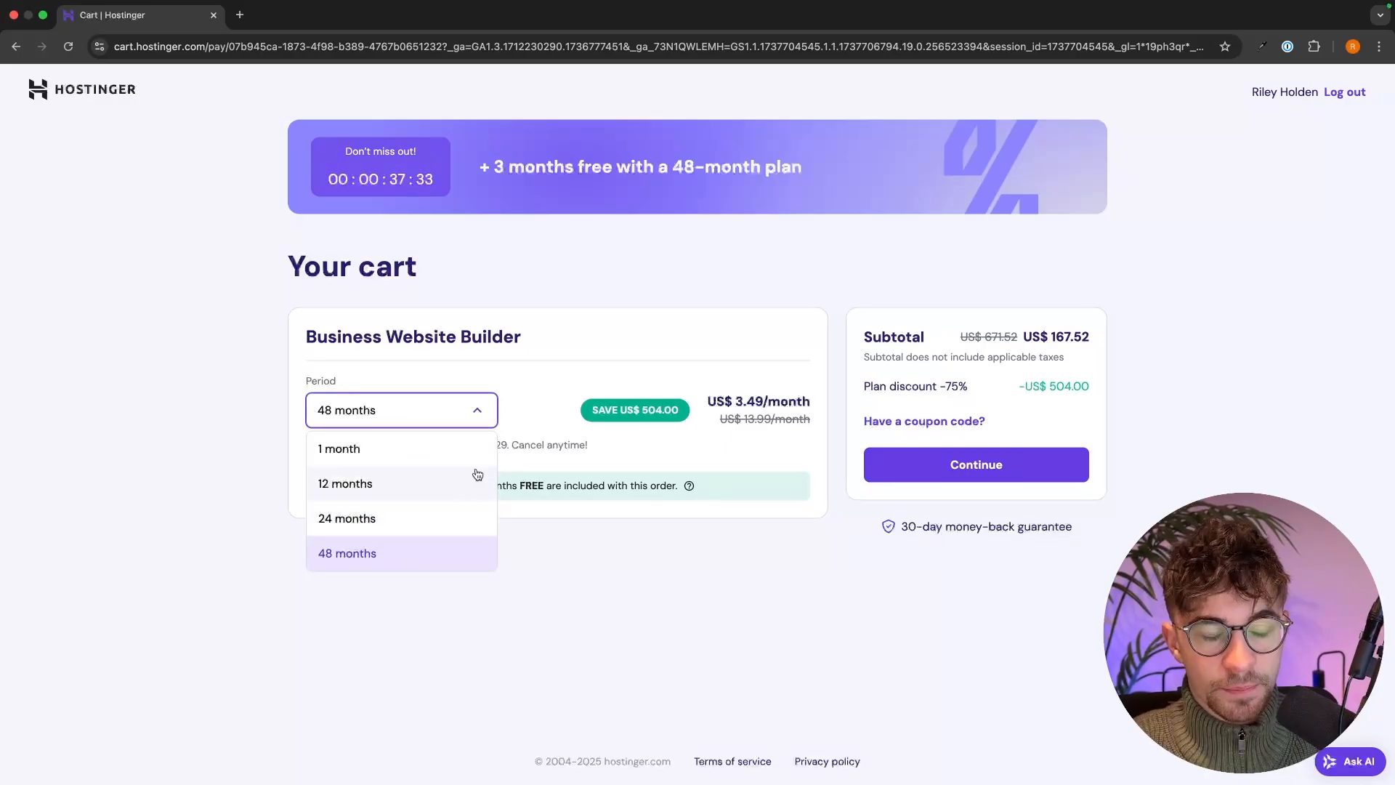
left_click(583, 542)
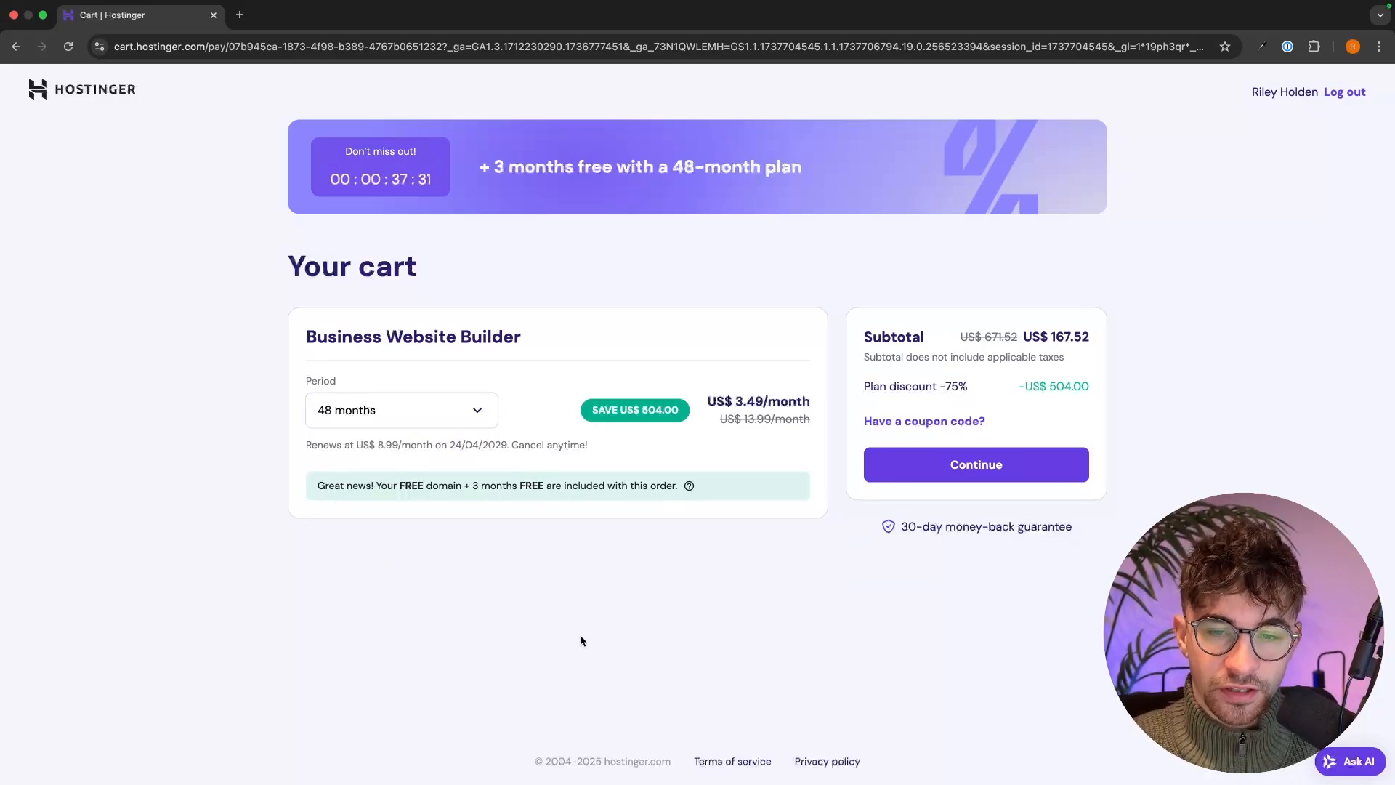
left_click(977, 463)
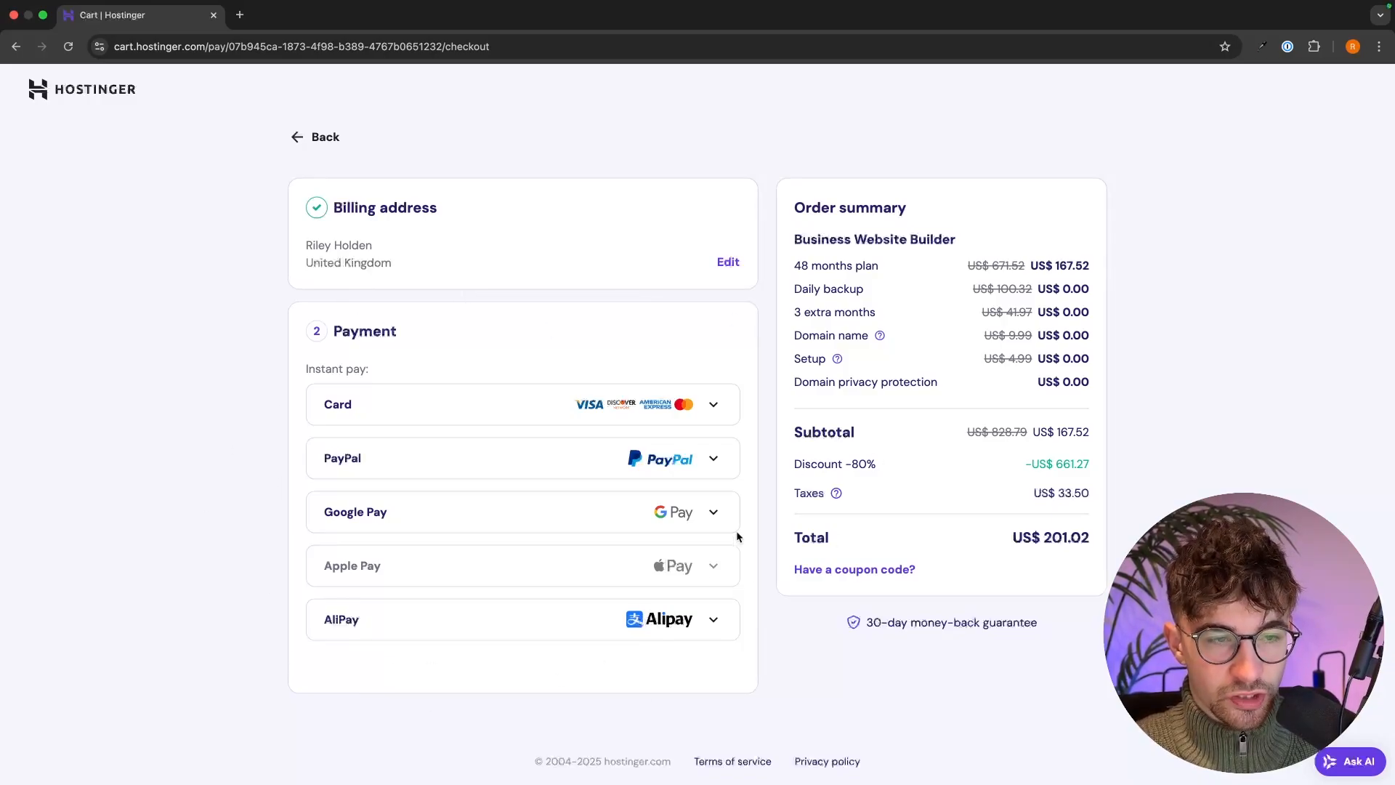
- Select card payment for the US$ 201.02 order to reveal the card fields
left_click(476, 391)
scroll(926, 251, "down", 1)
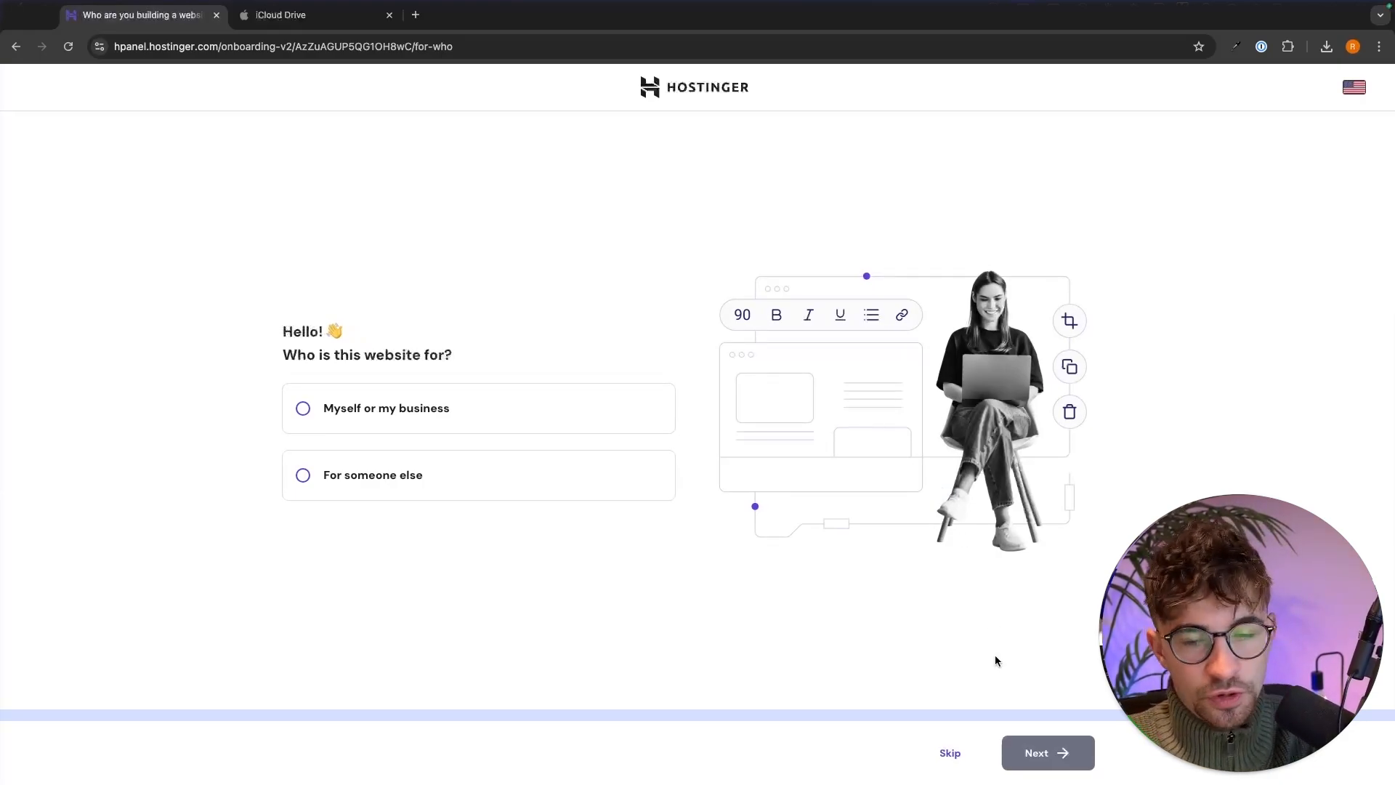
- Skip 'Who is this website for?' and choose 'I'll create a website'
left_click(949, 752)
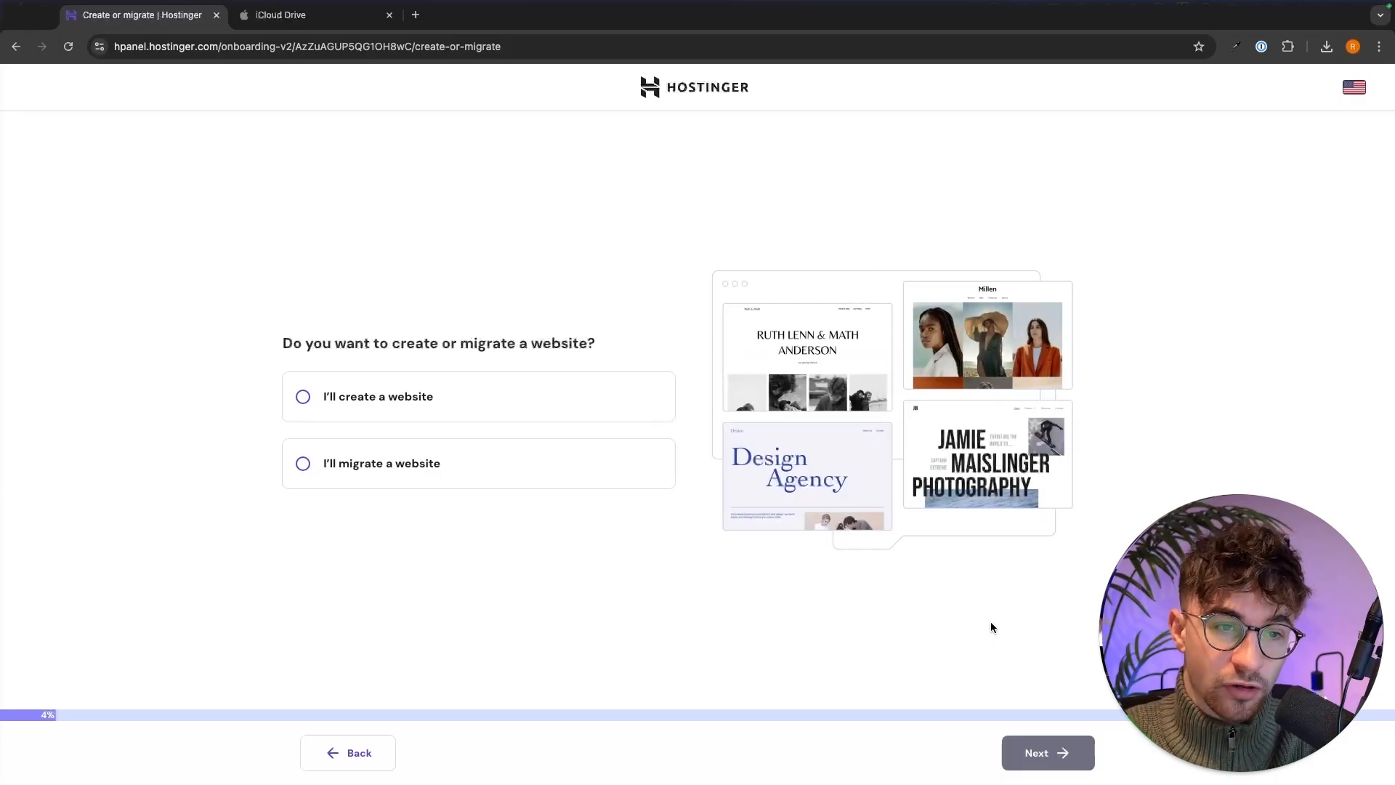
left_click(424, 408)
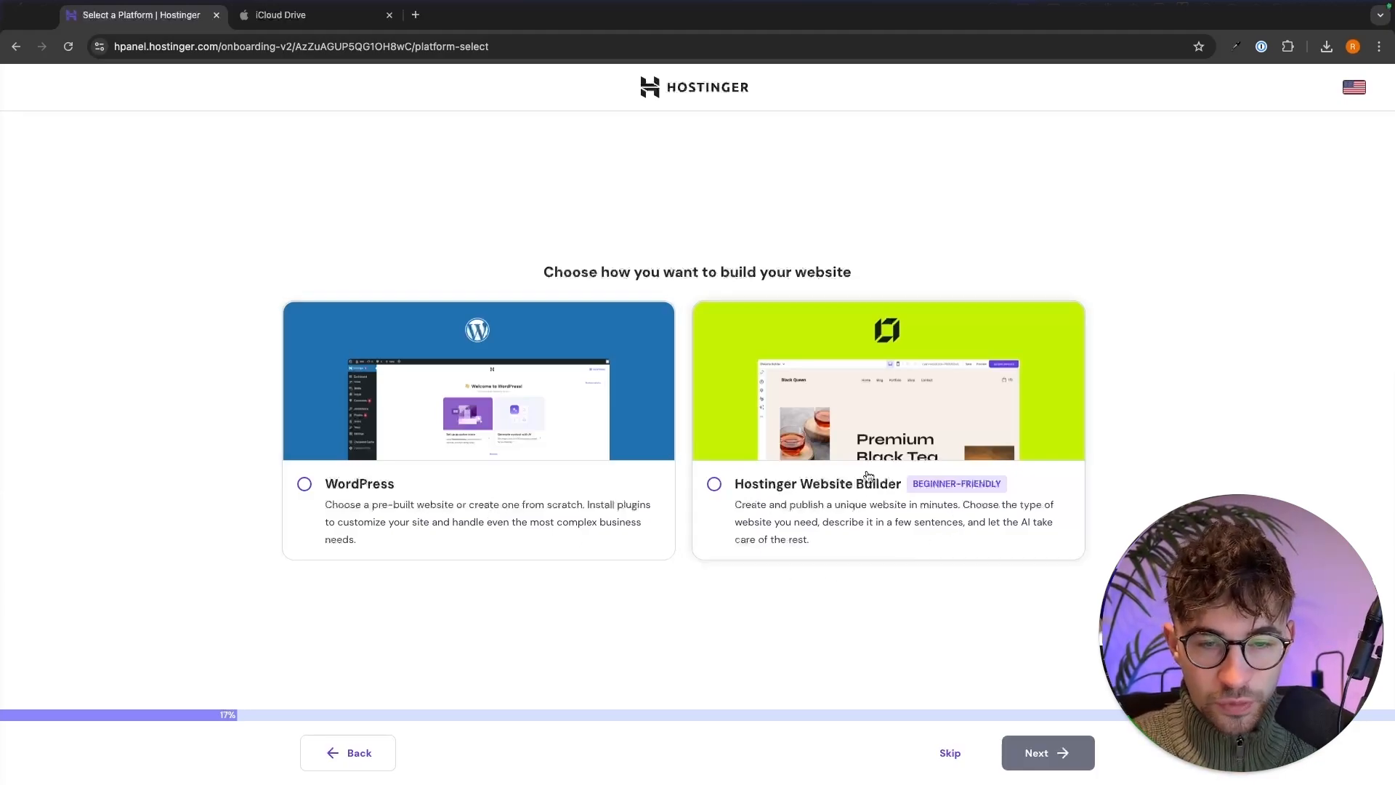
- Pick Hostinger Website Builder as the platform and move on to the domain name step
left_click(878, 427)
left_click(1059, 753)
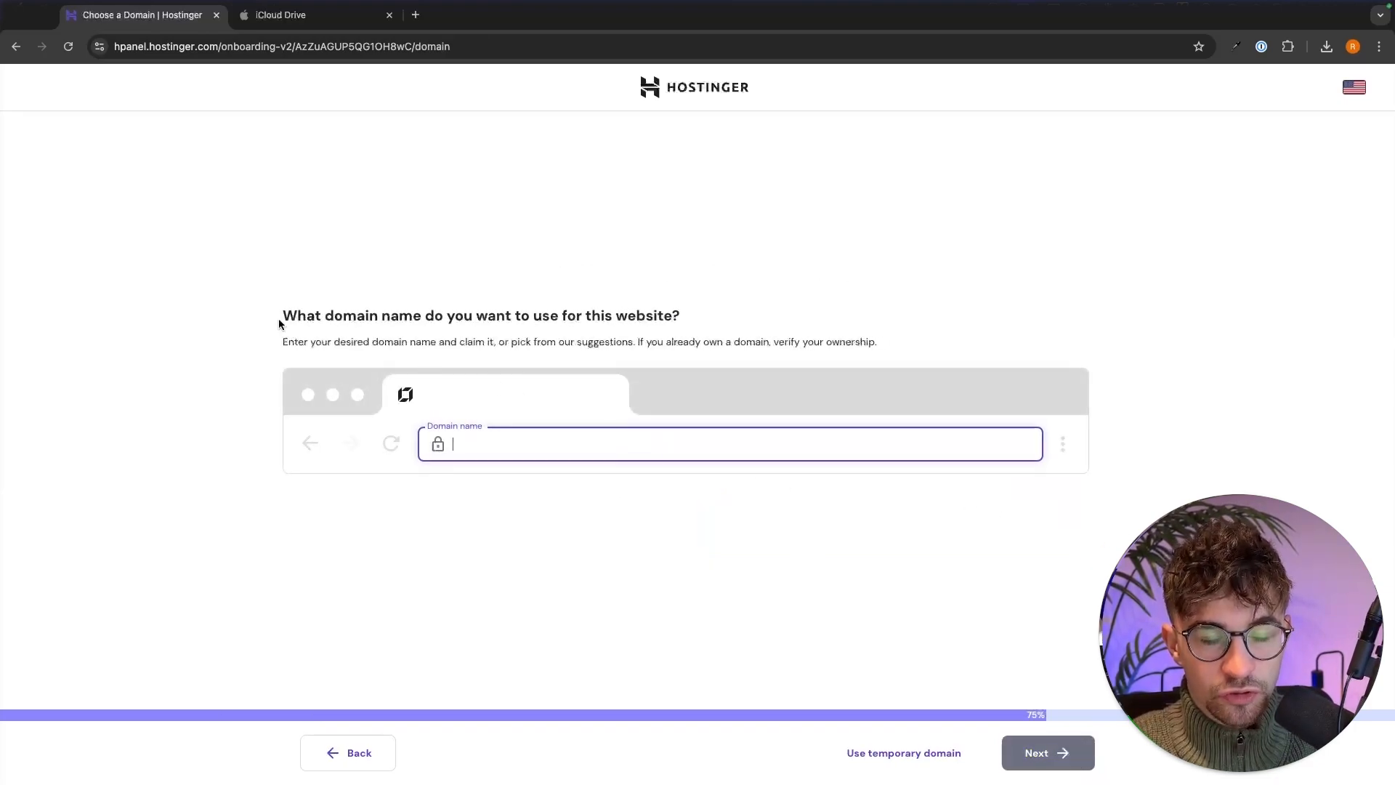
left_click_drag(279, 324, 710, 314)
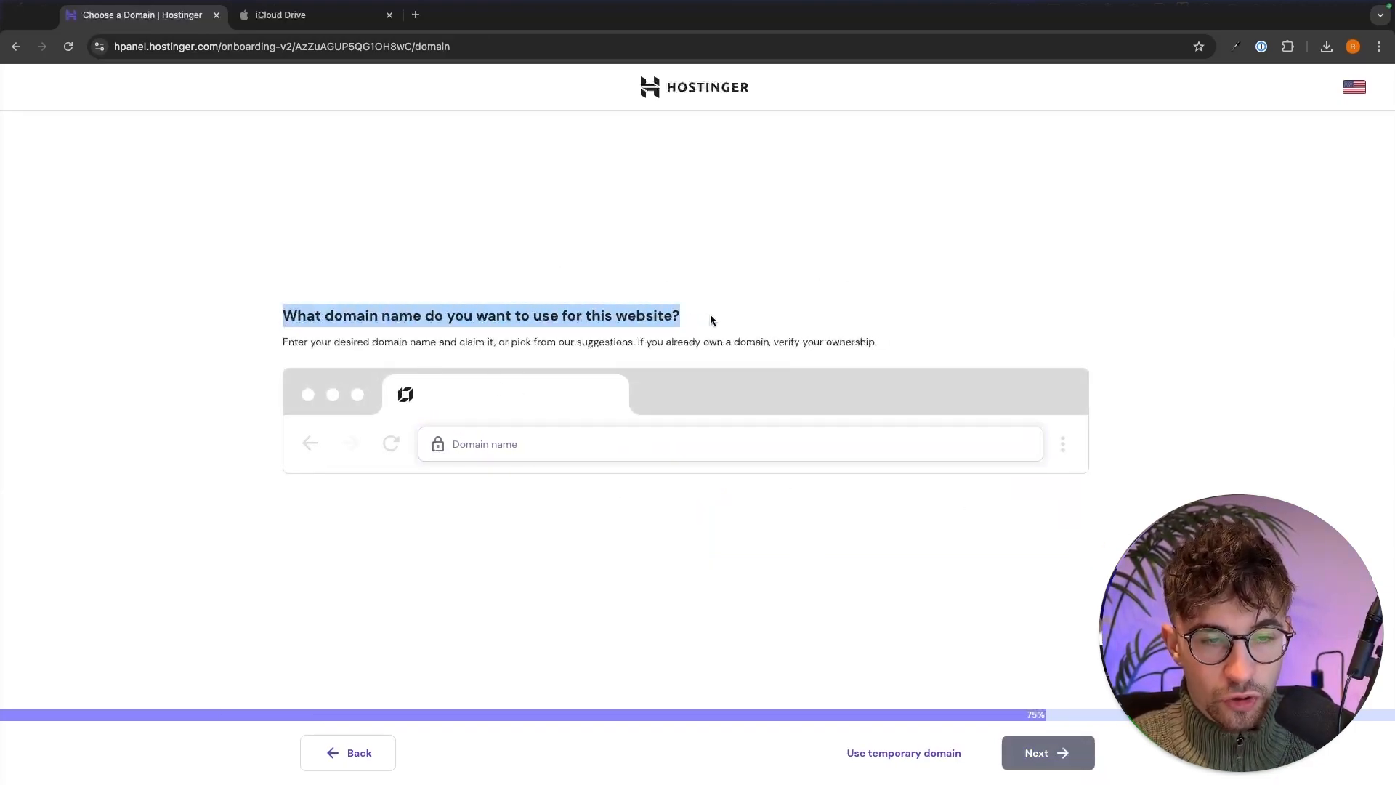
left_click(776, 349)
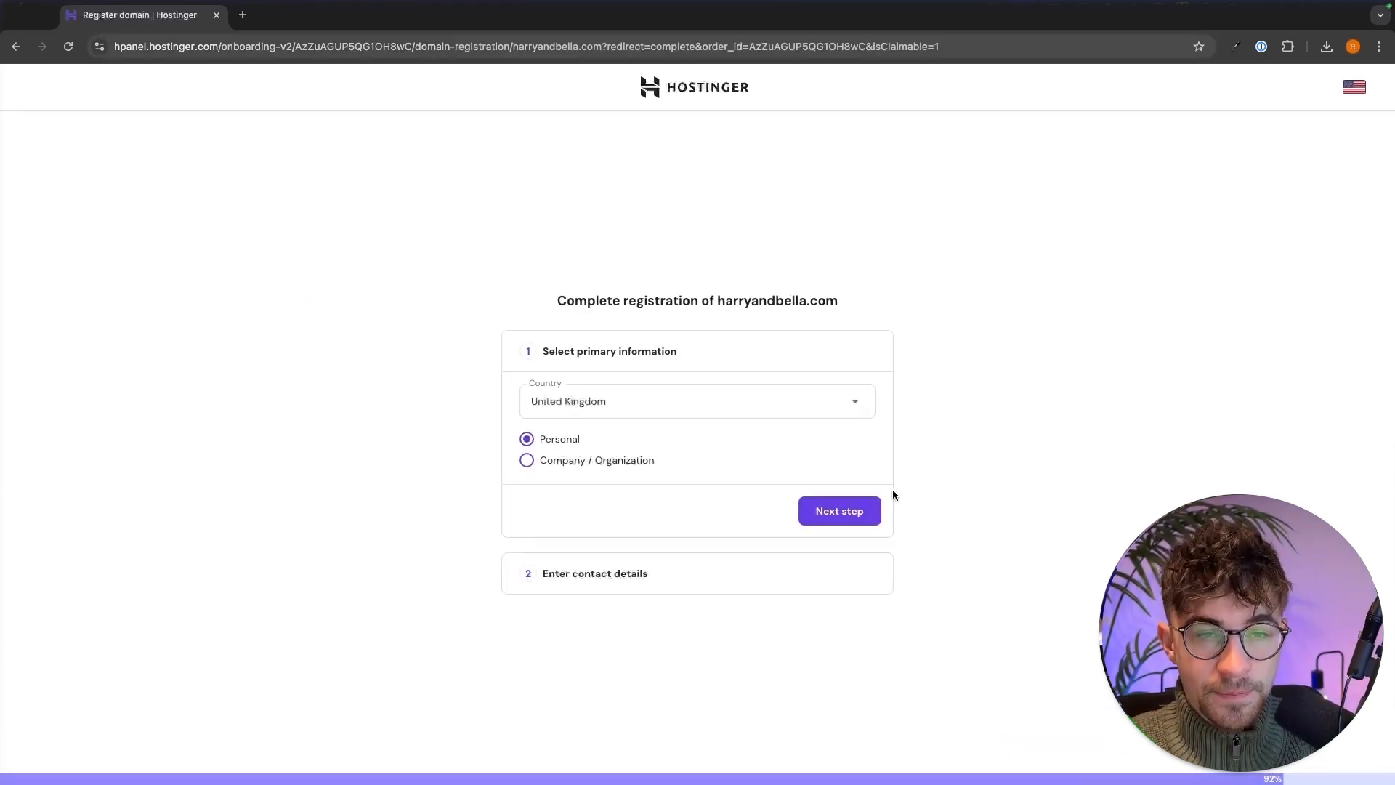
- Confirm the primary registration information and finish registering the domain
left_click(843, 505)
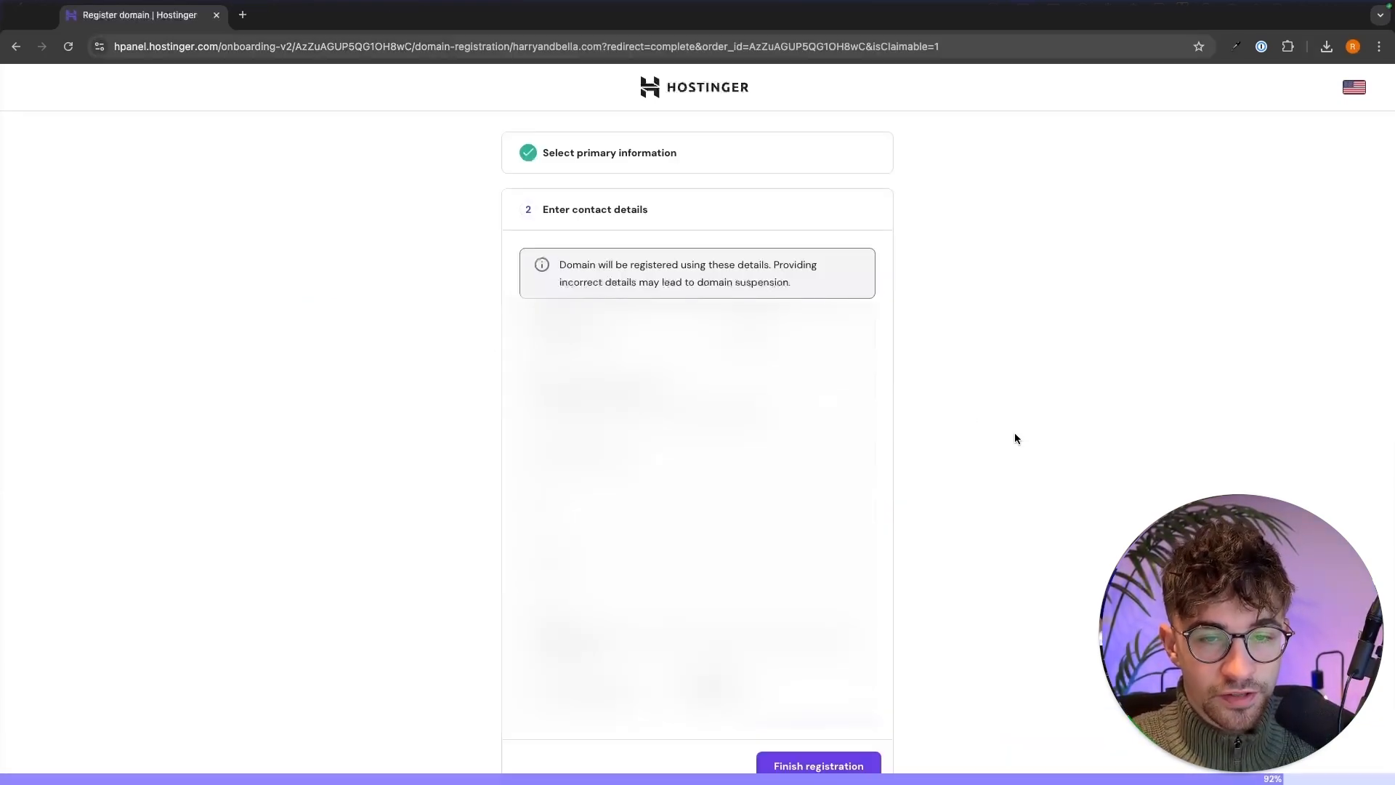
left_click(818, 764)
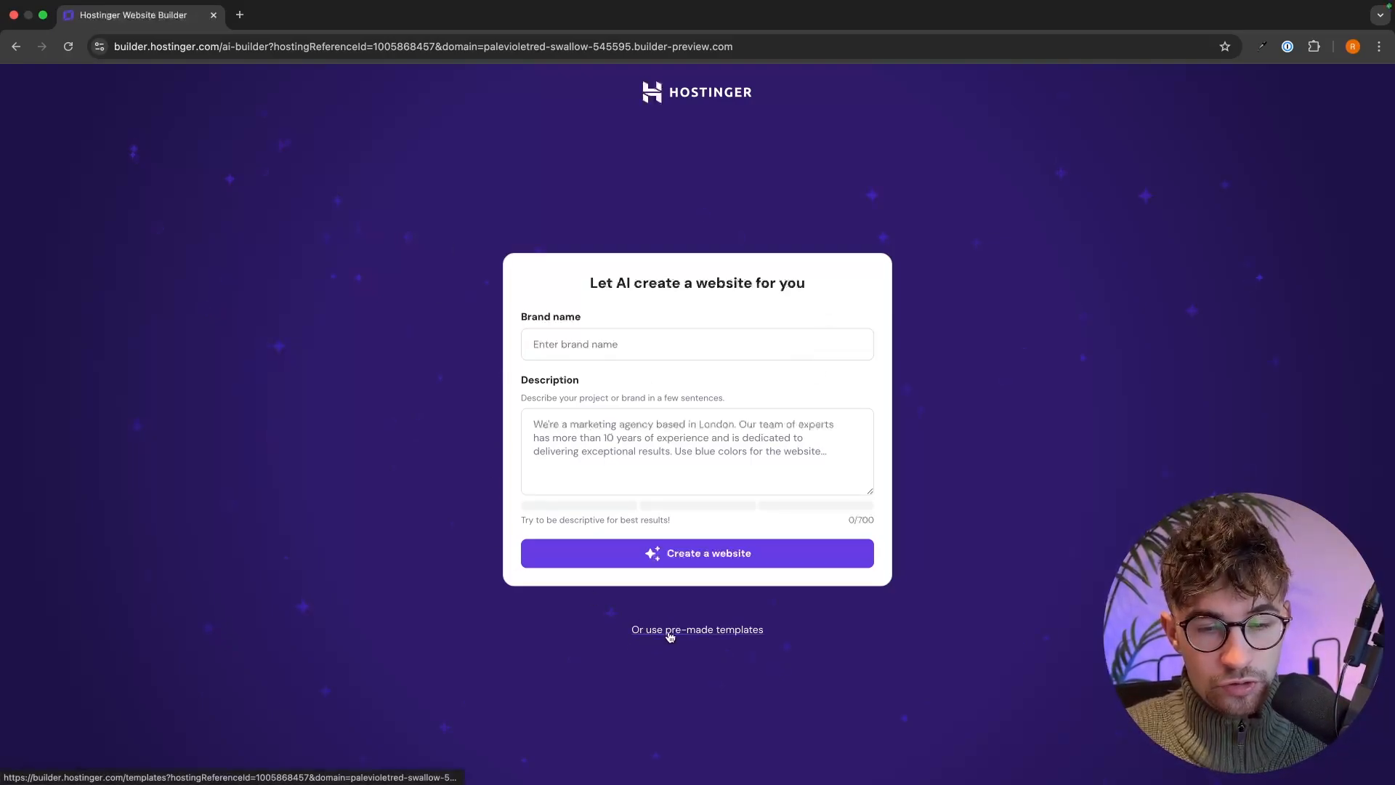
- Browse the pre-made templates instead of AI and search for 'mina'
left_click(716, 632)
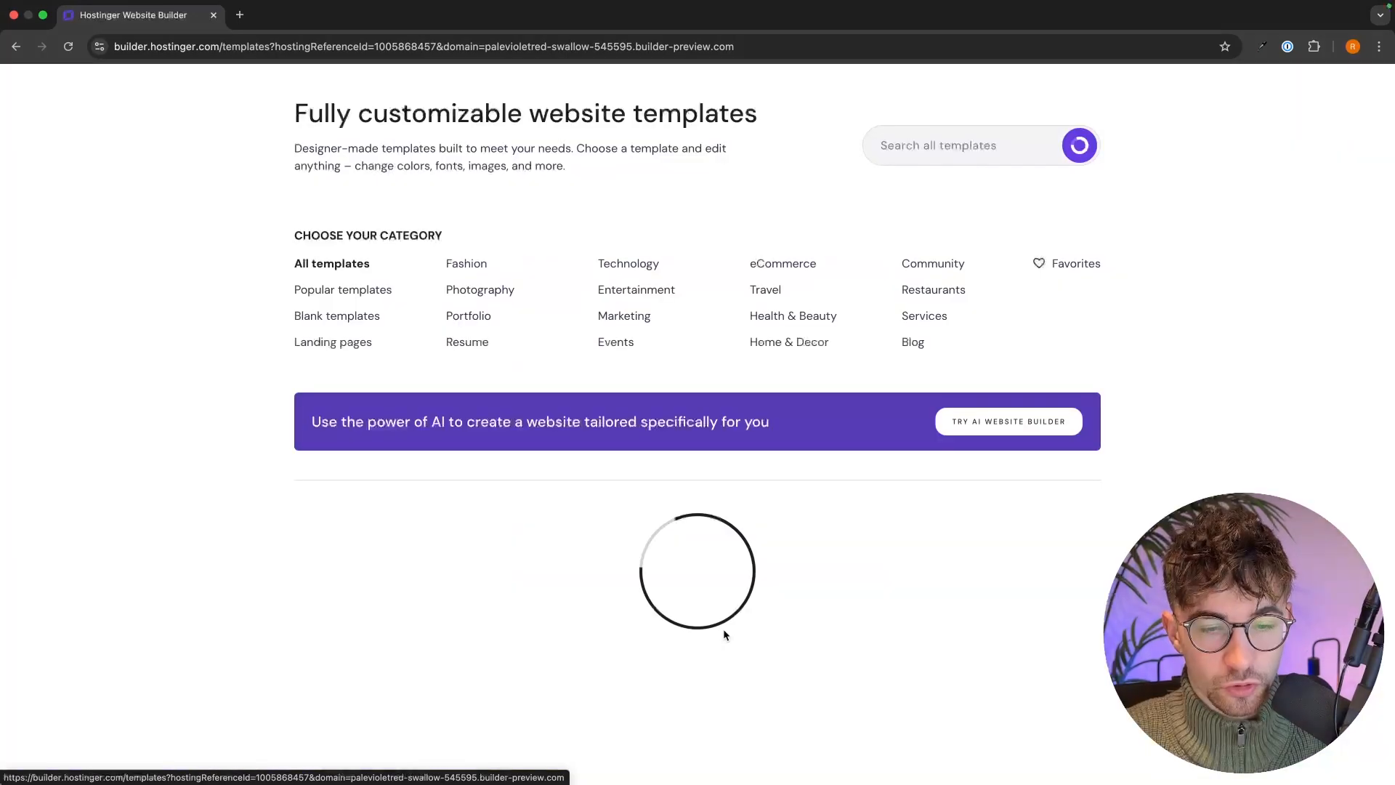
scroll(1139, 469, "down", 3)
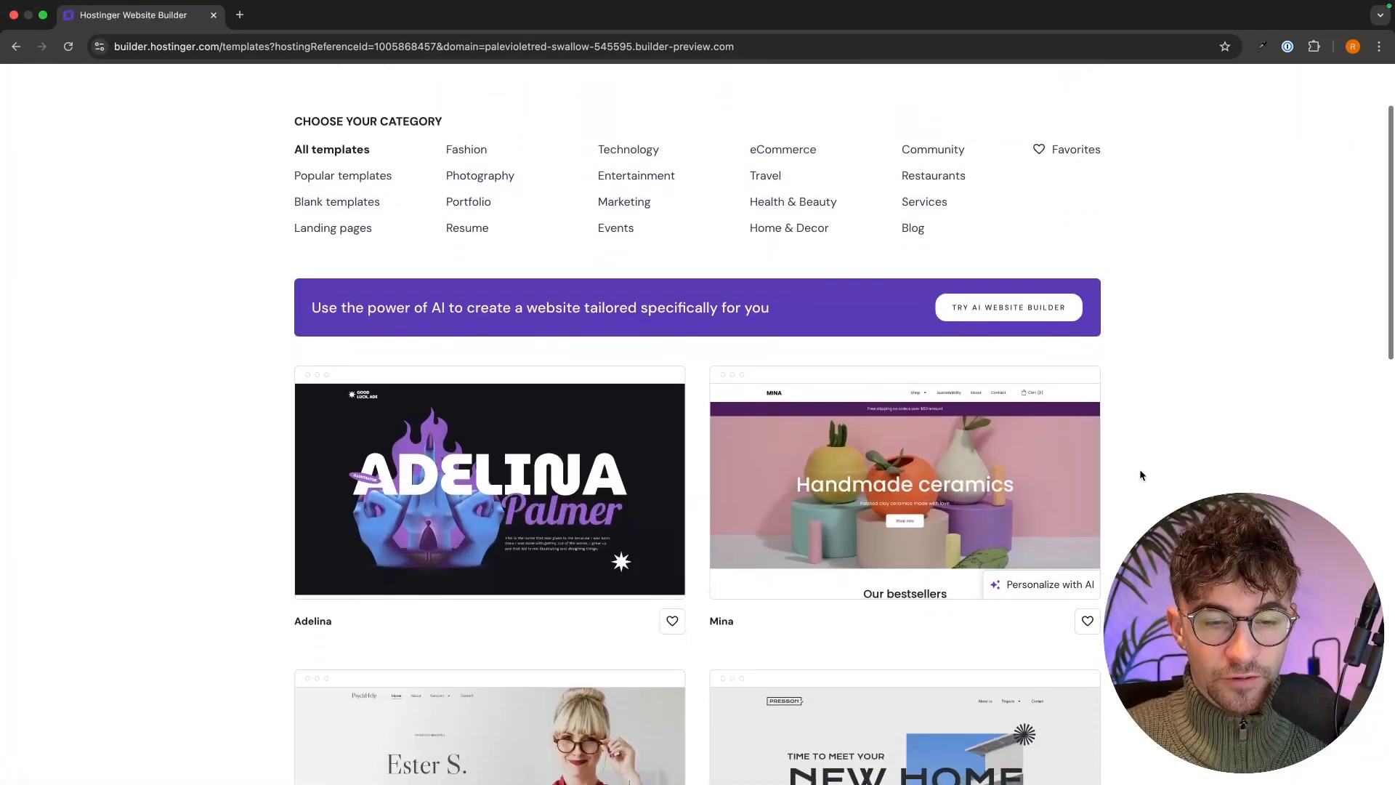
scroll(1139, 474, "up", 3)
scroll(1139, 475, "down", 2)
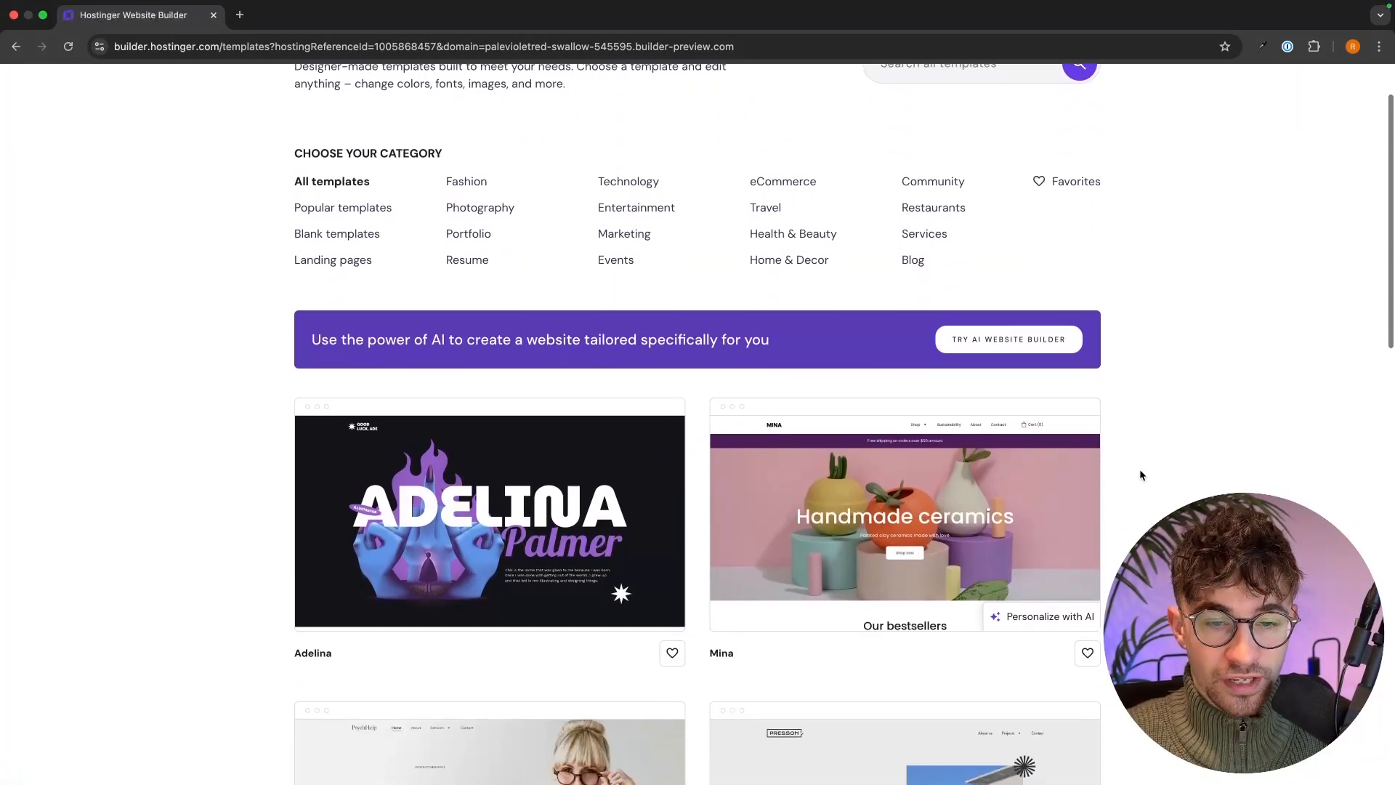
scroll(806, 452, "down", 1)
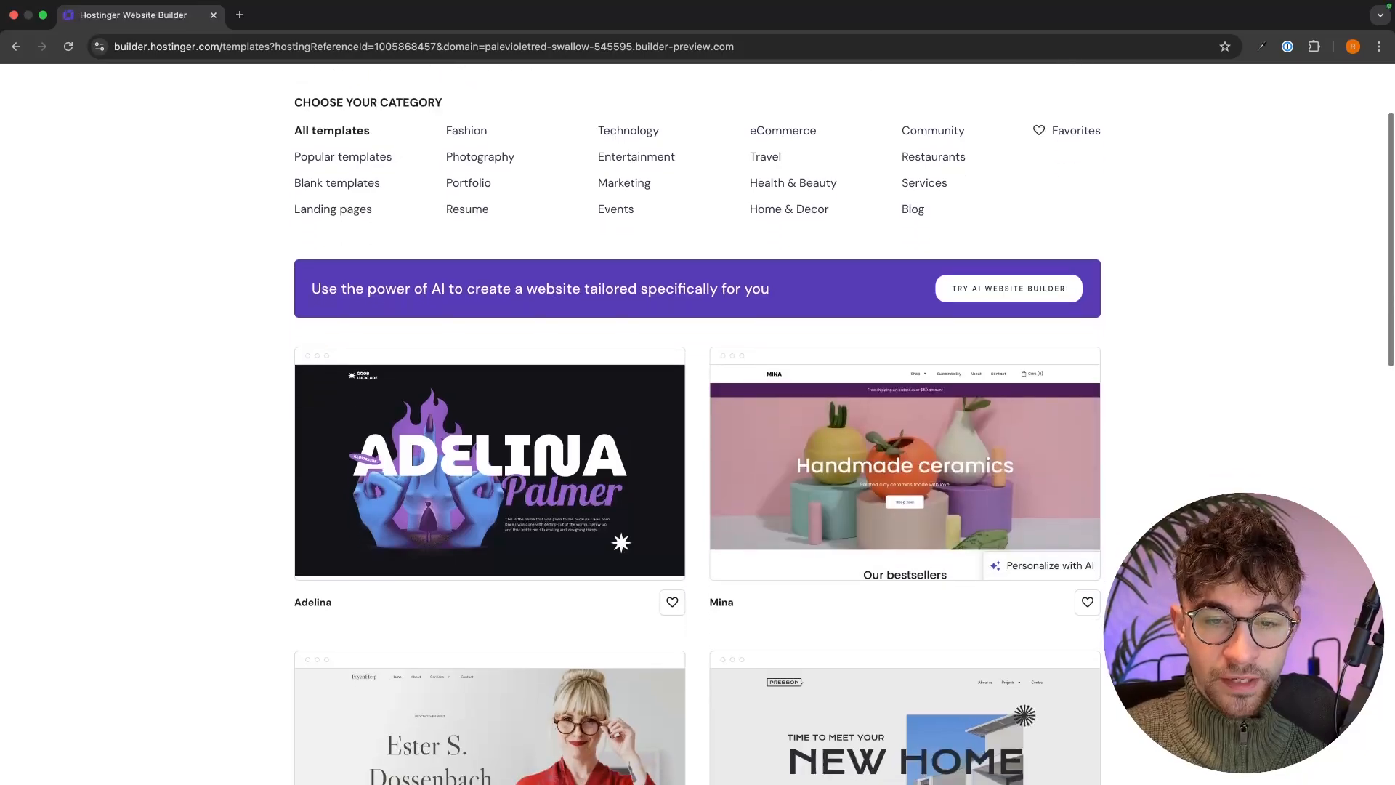
scroll(923, 401, "up", 3)
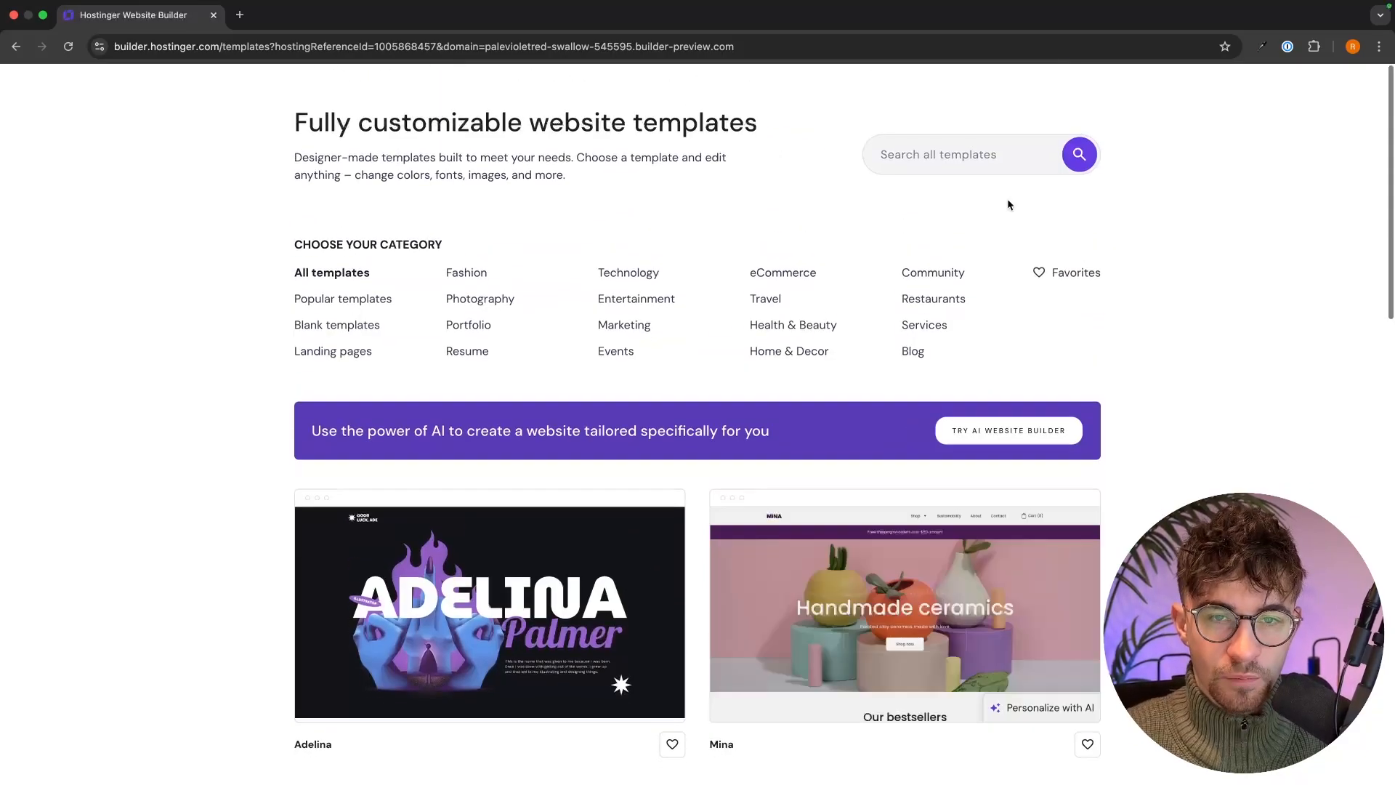
left_click(954, 143)
type("mina")
key("Return")
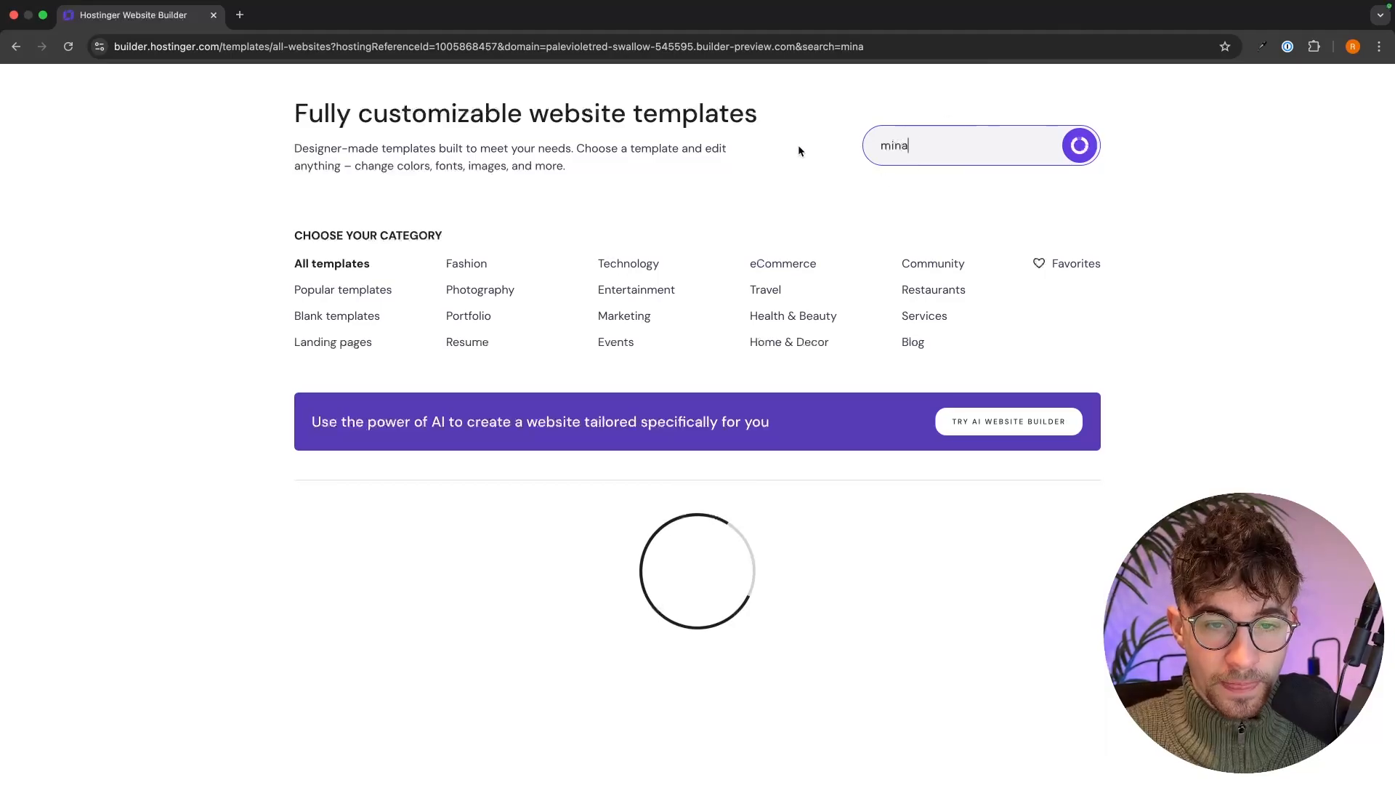
- Select the Mina template and use the original without AI personalization
scroll(1187, 330, "down", 5)
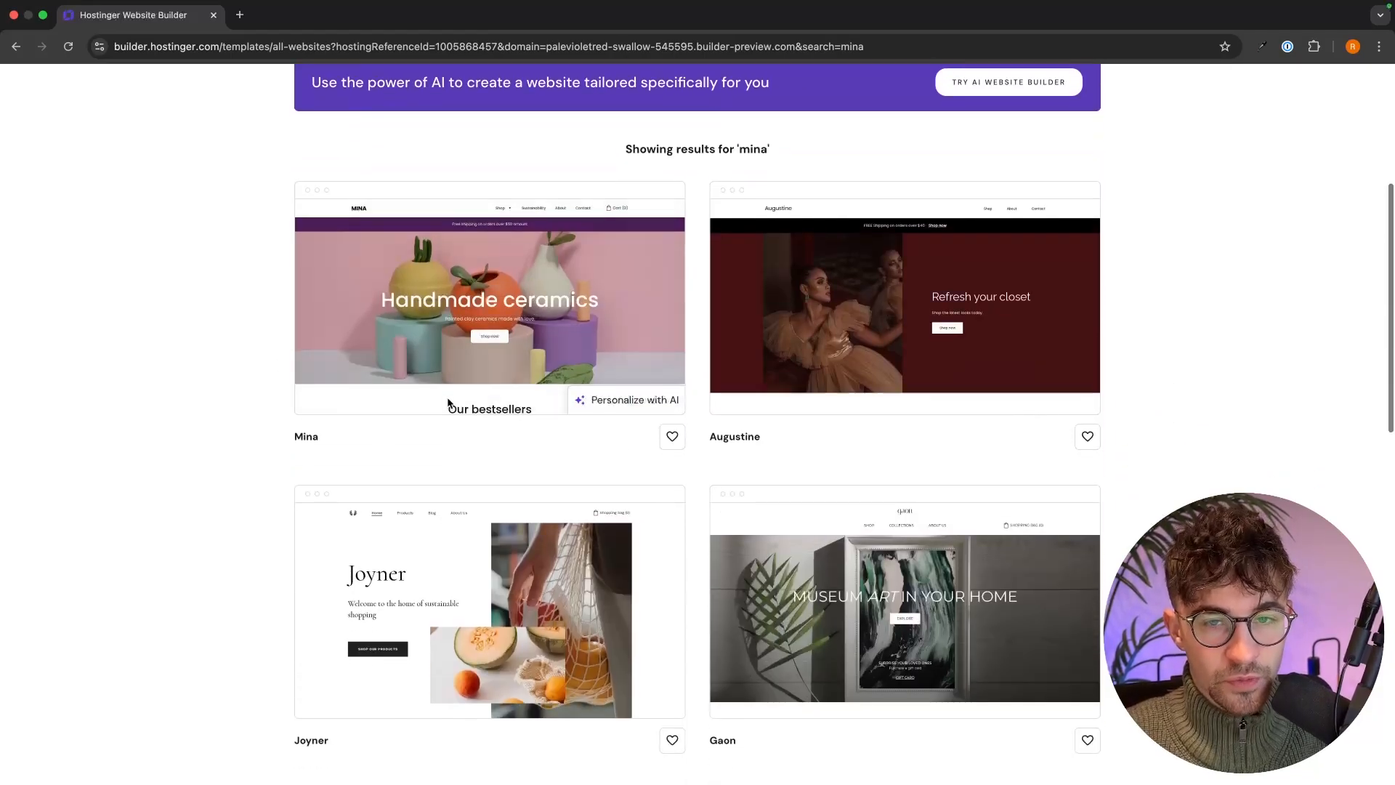
mouse_move(400, 304)
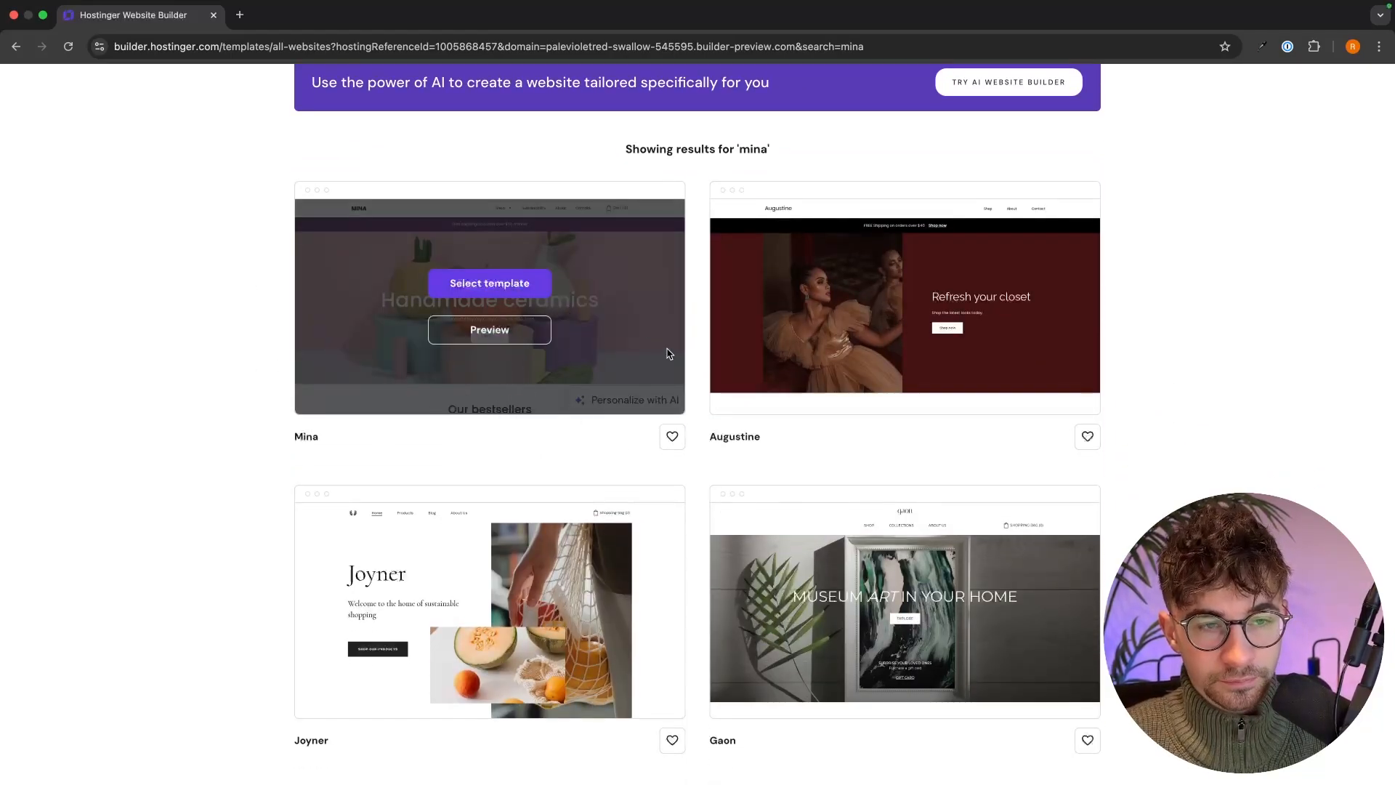
left_click(517, 292)
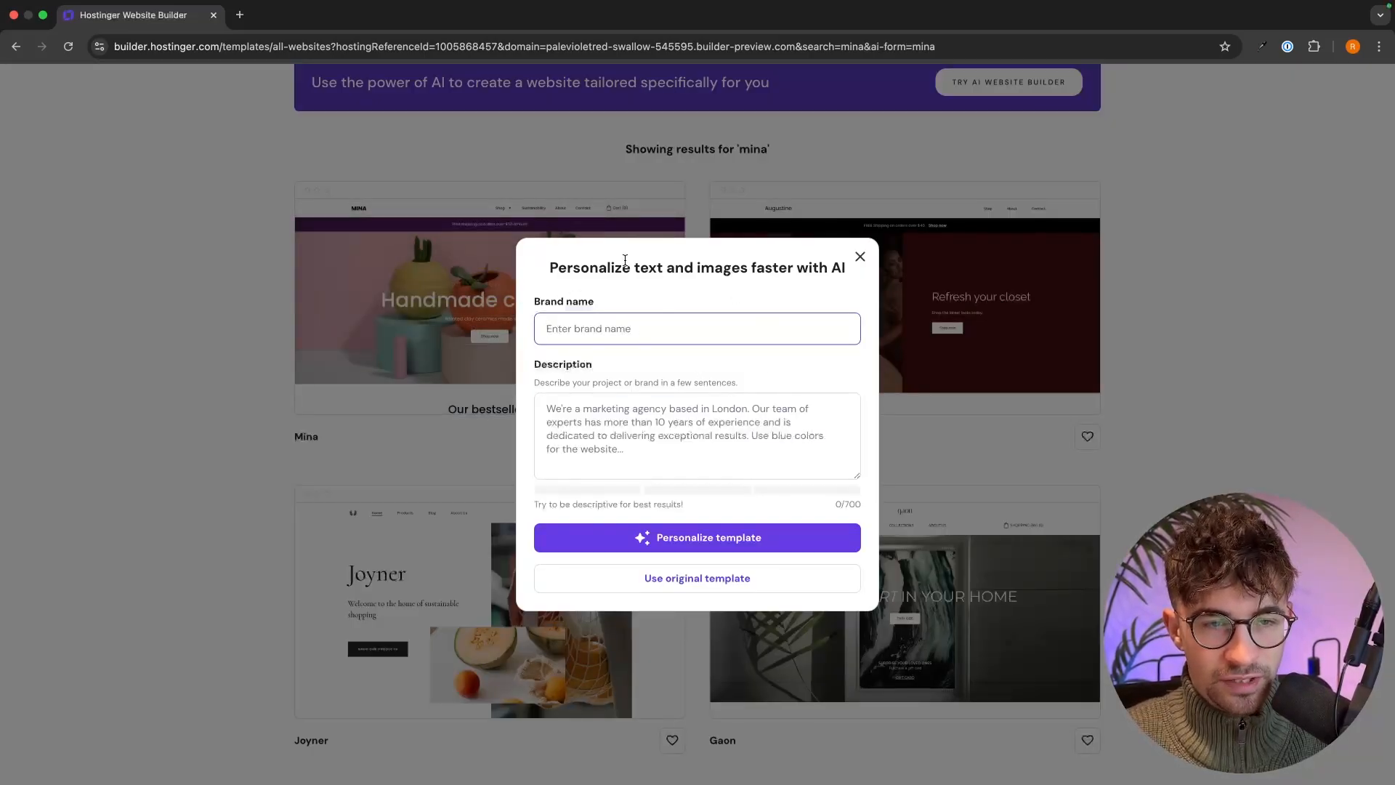
left_click_drag(542, 268, 909, 271)
left_click(909, 271)
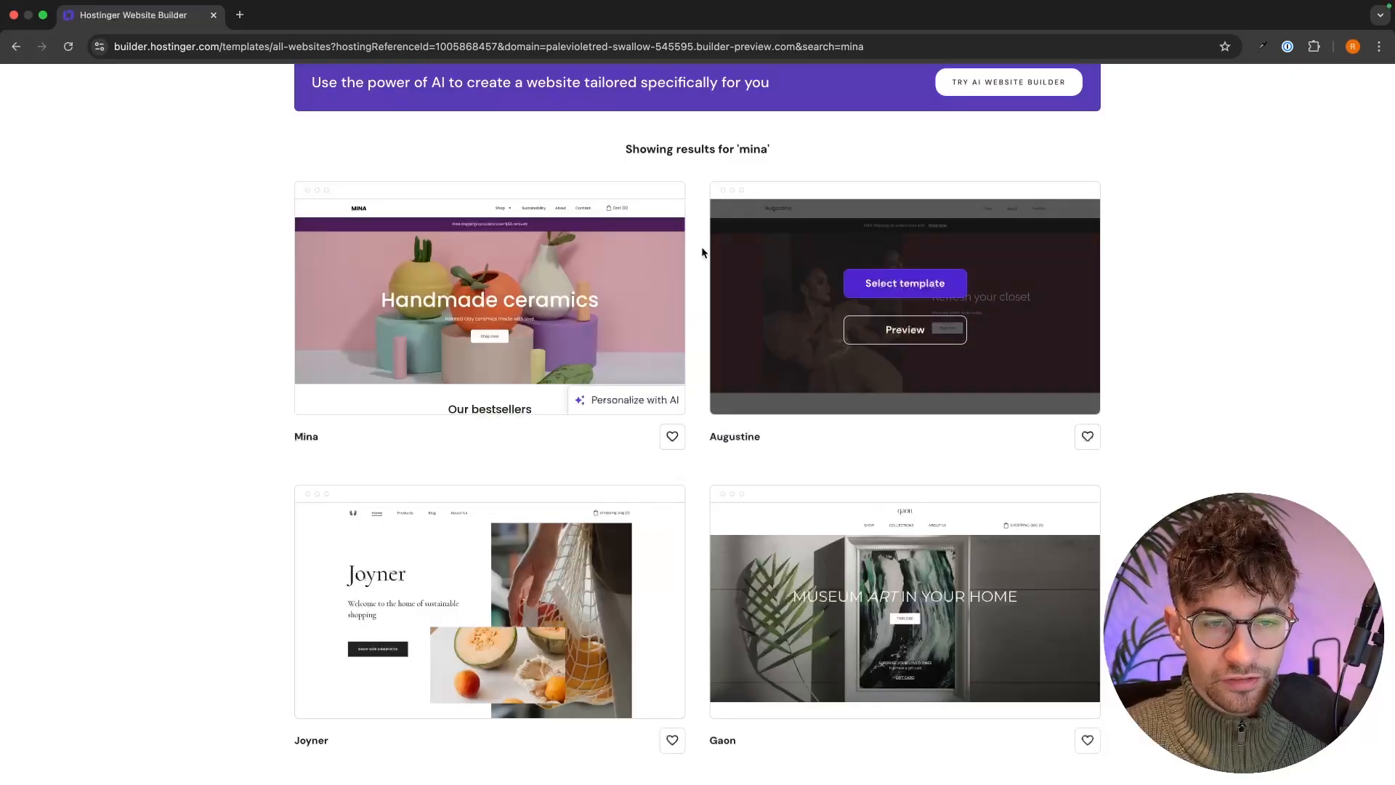
left_click(517, 291)
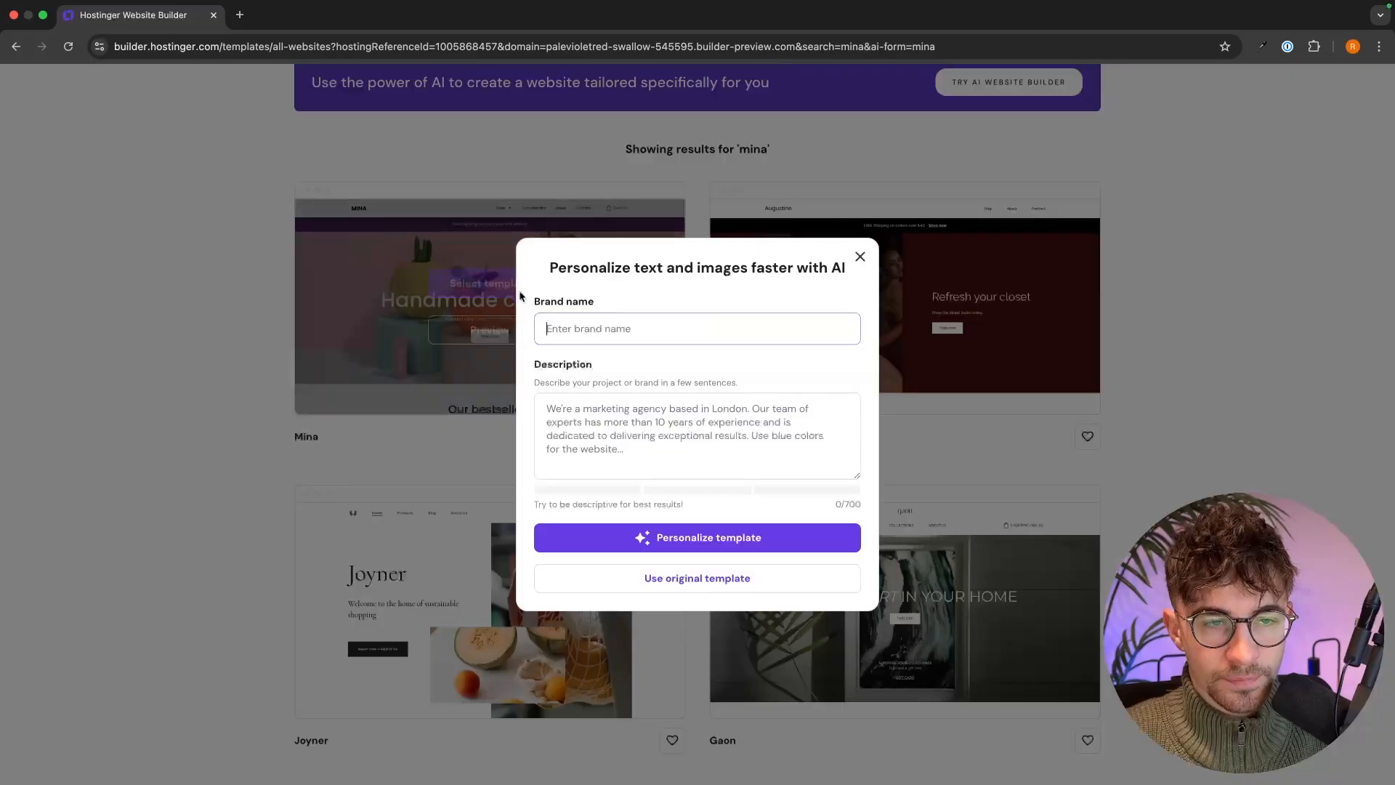
left_click(718, 581)
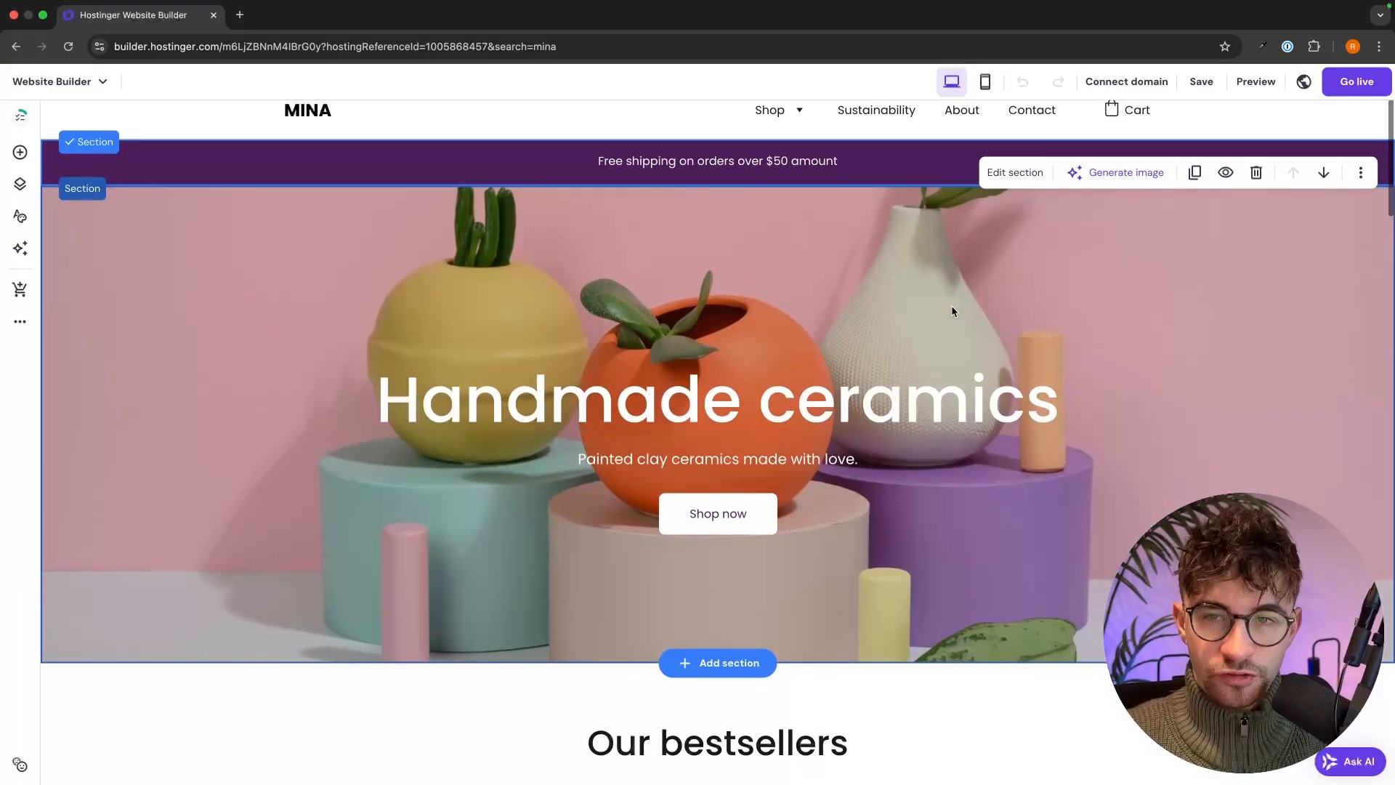
- Drag the 'Handmade ceramics' heading slightly up and keep the Shop now button beneath the subtitle
scroll(1211, 435, "down", 5)
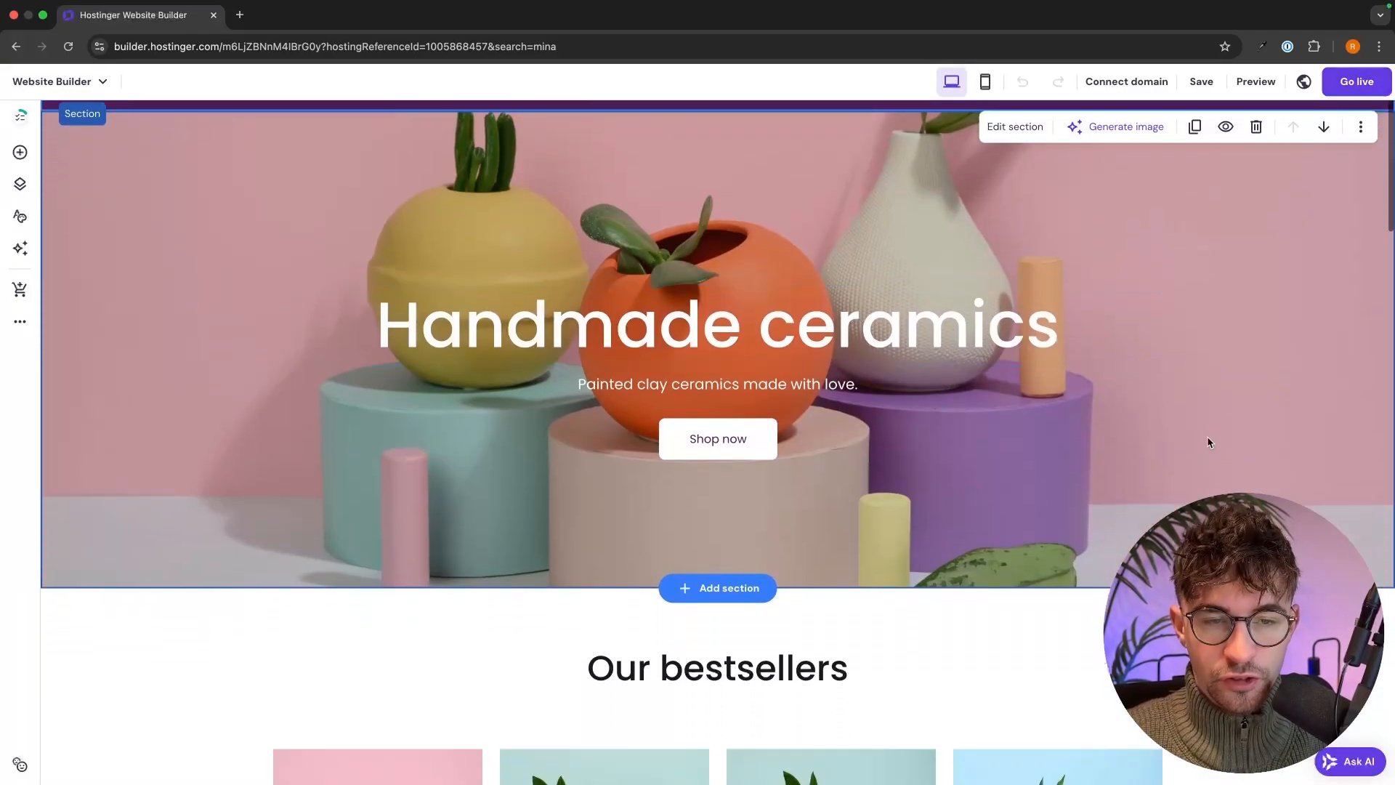
scroll(1212, 443, "down", 3)
scroll(1212, 443, "up", 6)
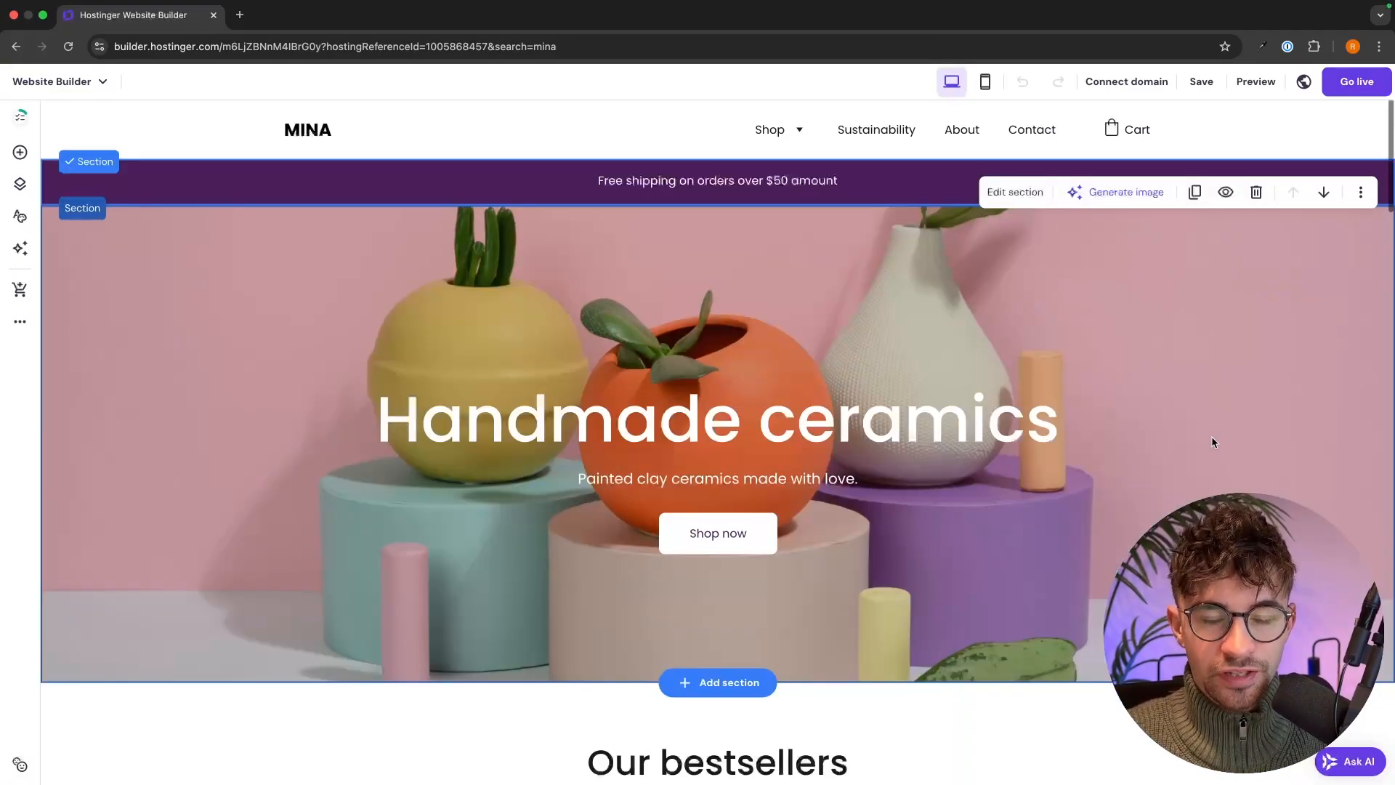
scroll(1212, 442, "down", 1)
scroll(1212, 441, "down", 2)
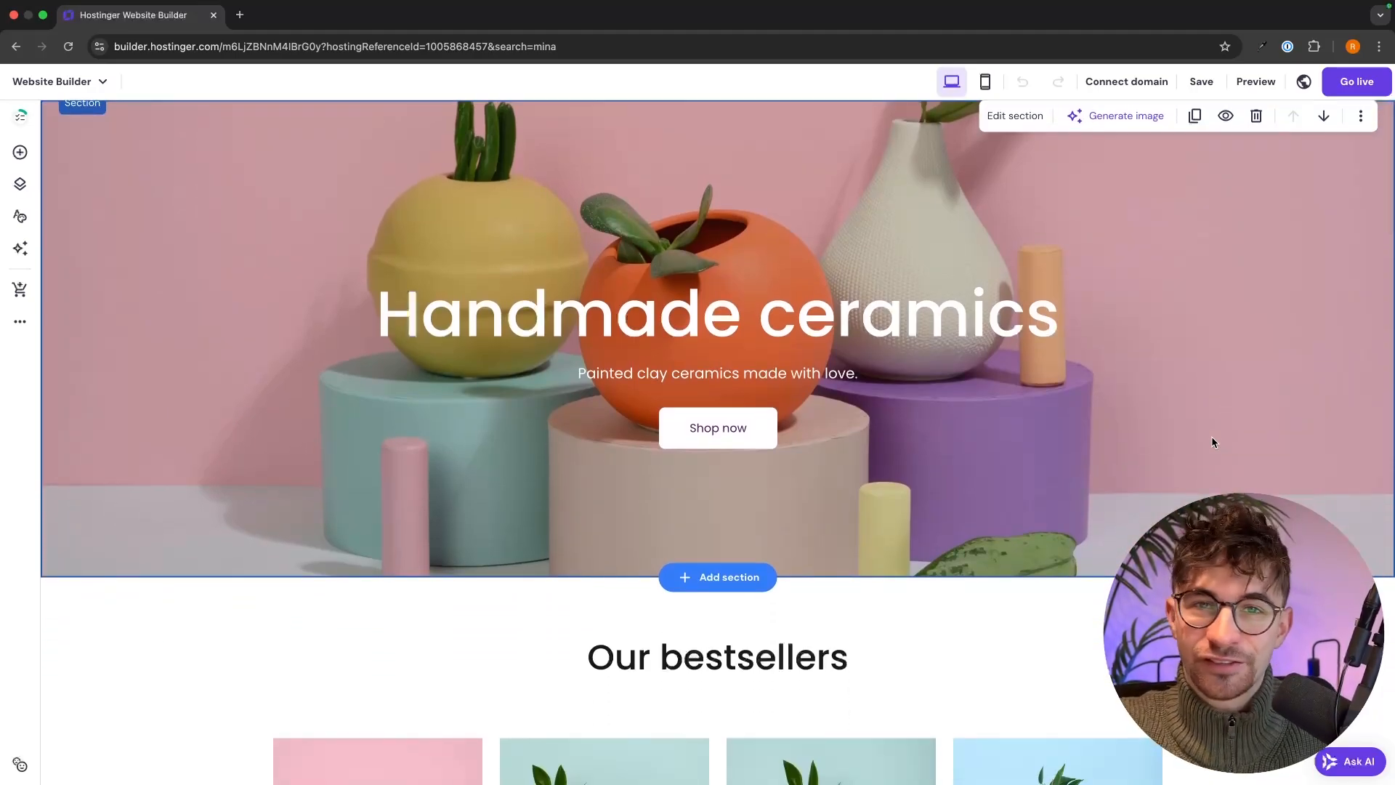
scroll(1211, 442, "up", 2)
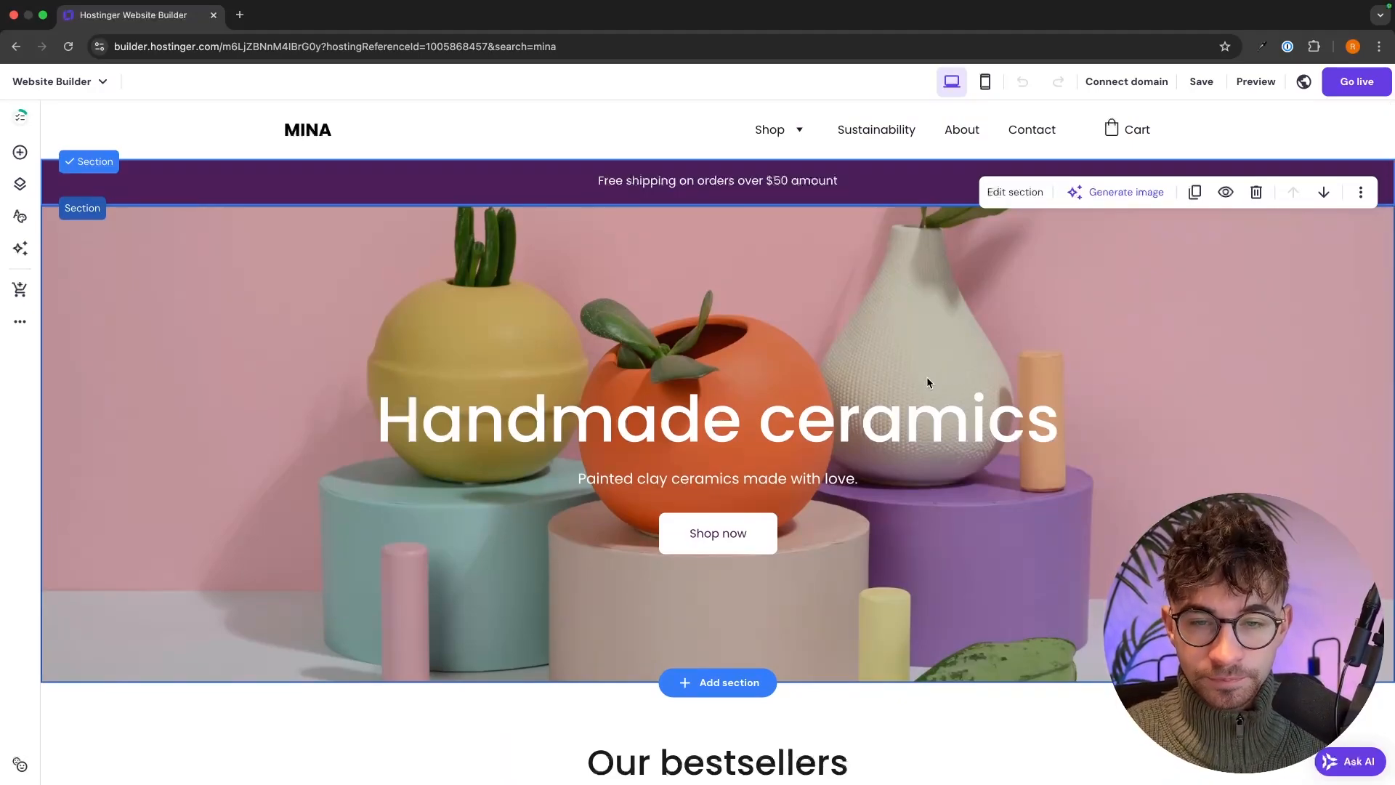
left_click_drag(854, 410, 914, 401)
mouse_move(715, 545)
left_mouse_down()
mouse_move(910, 441)
mouse_move(739, 353)
mouse_move(741, 541)
mouse_move(715, 544)
left_mouse_up()
- Select the hero heading text, then open and close the hero section's settings
left_click(887, 421)
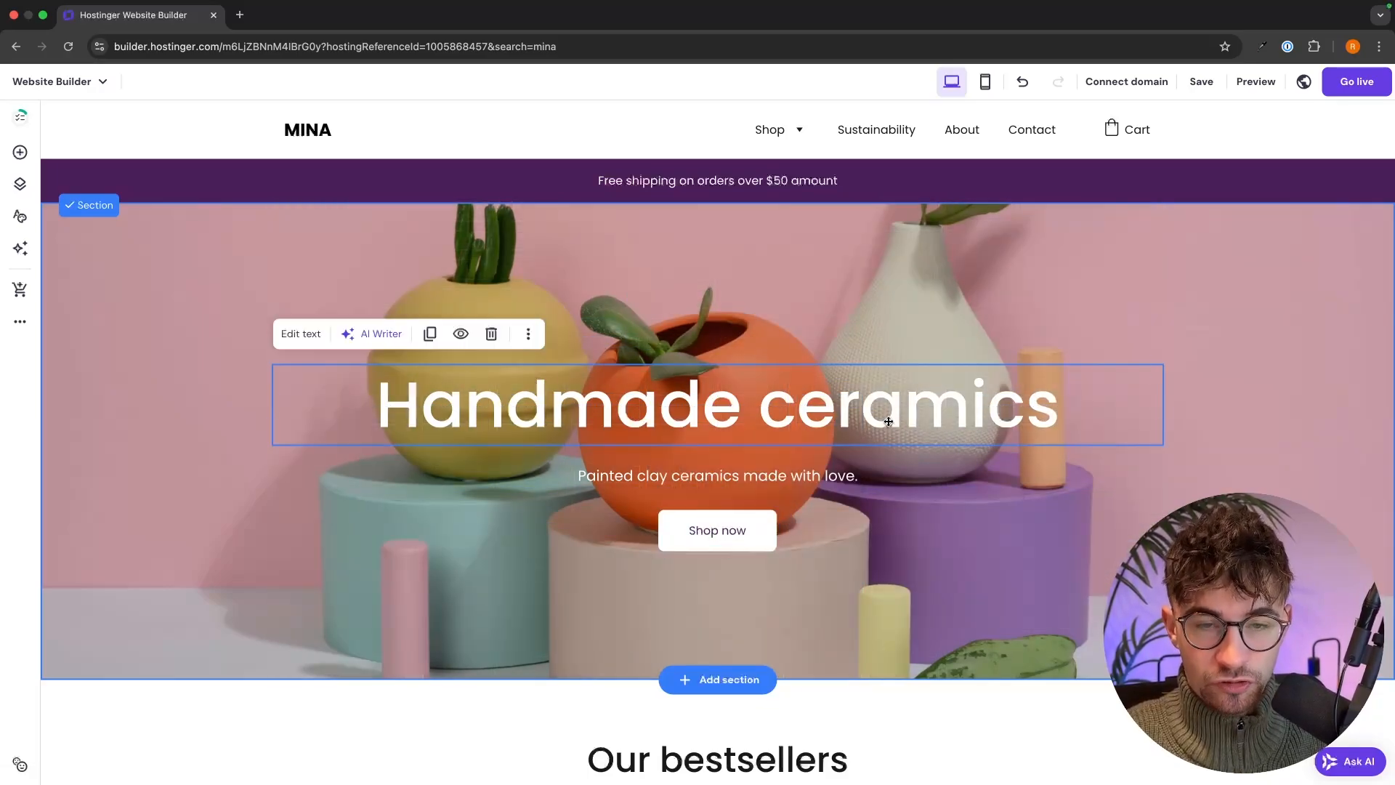
left_click(887, 421)
double_click(888, 420)
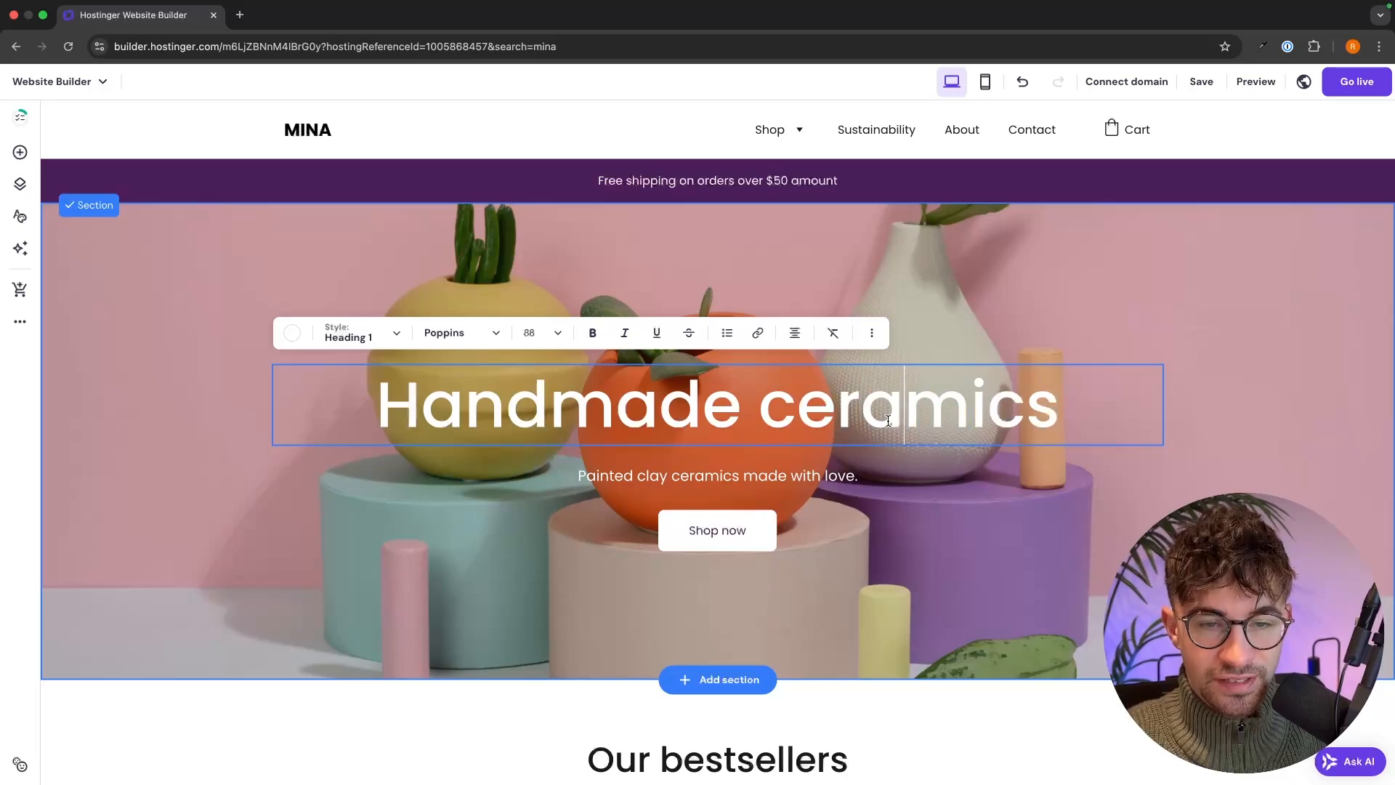
triple_click(888, 421)
left_click(1256, 303)
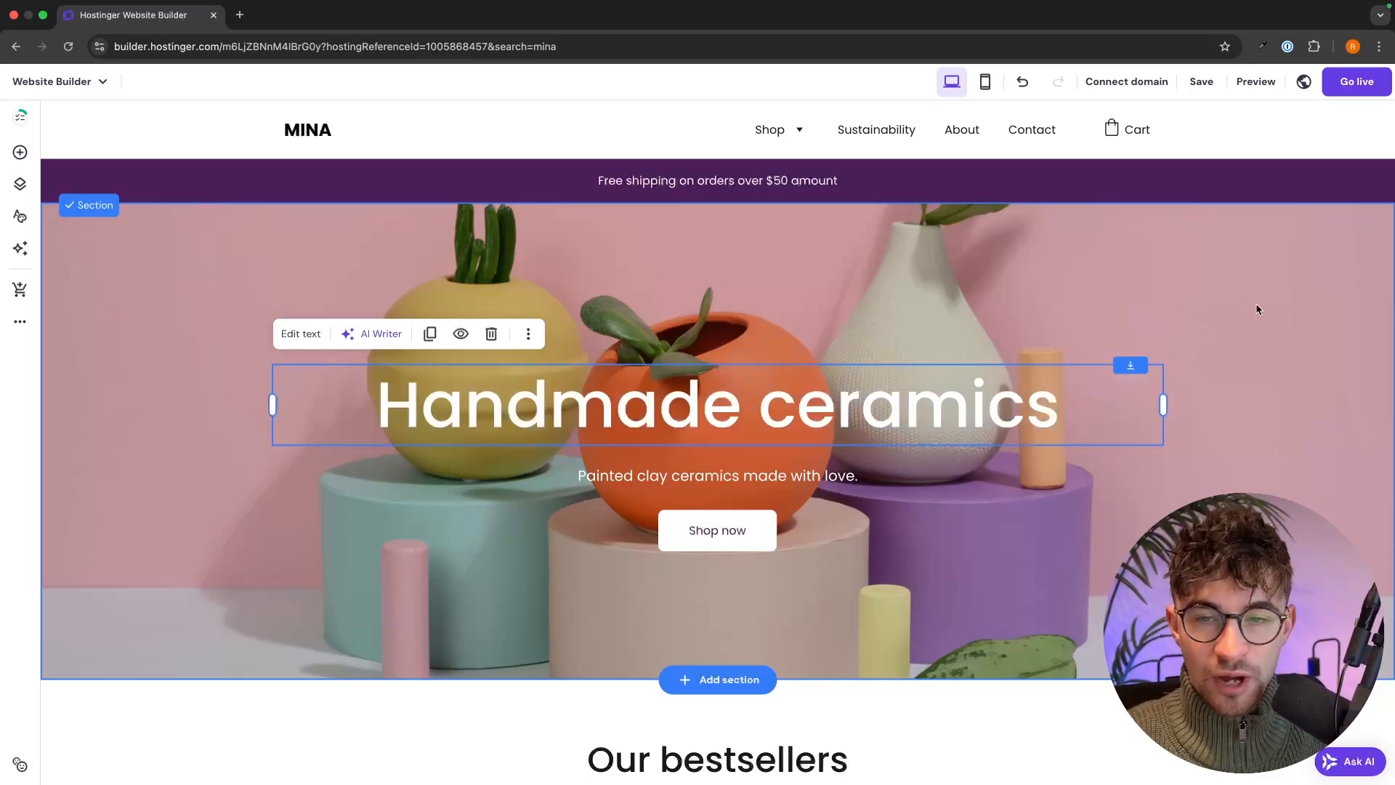
left_click(1255, 303)
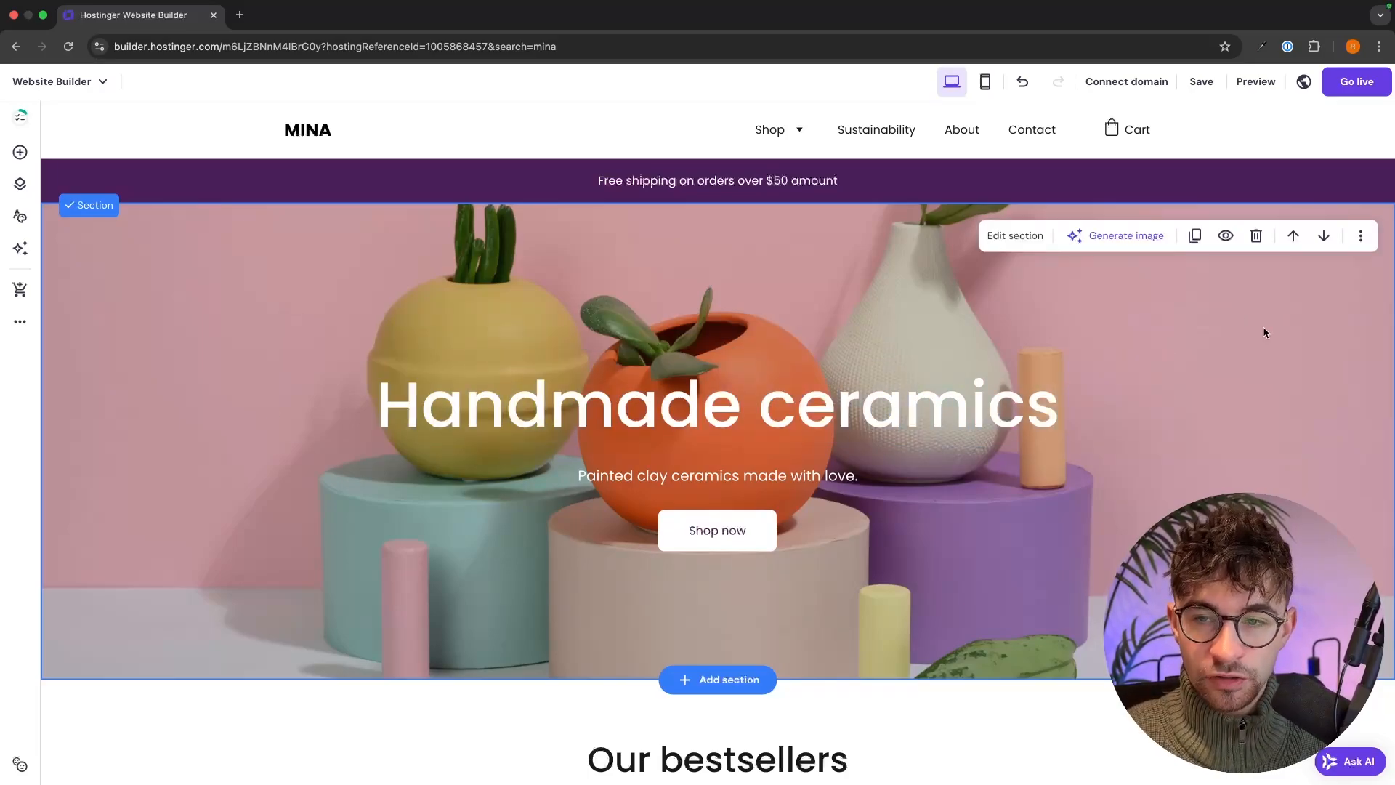
left_click(1035, 237)
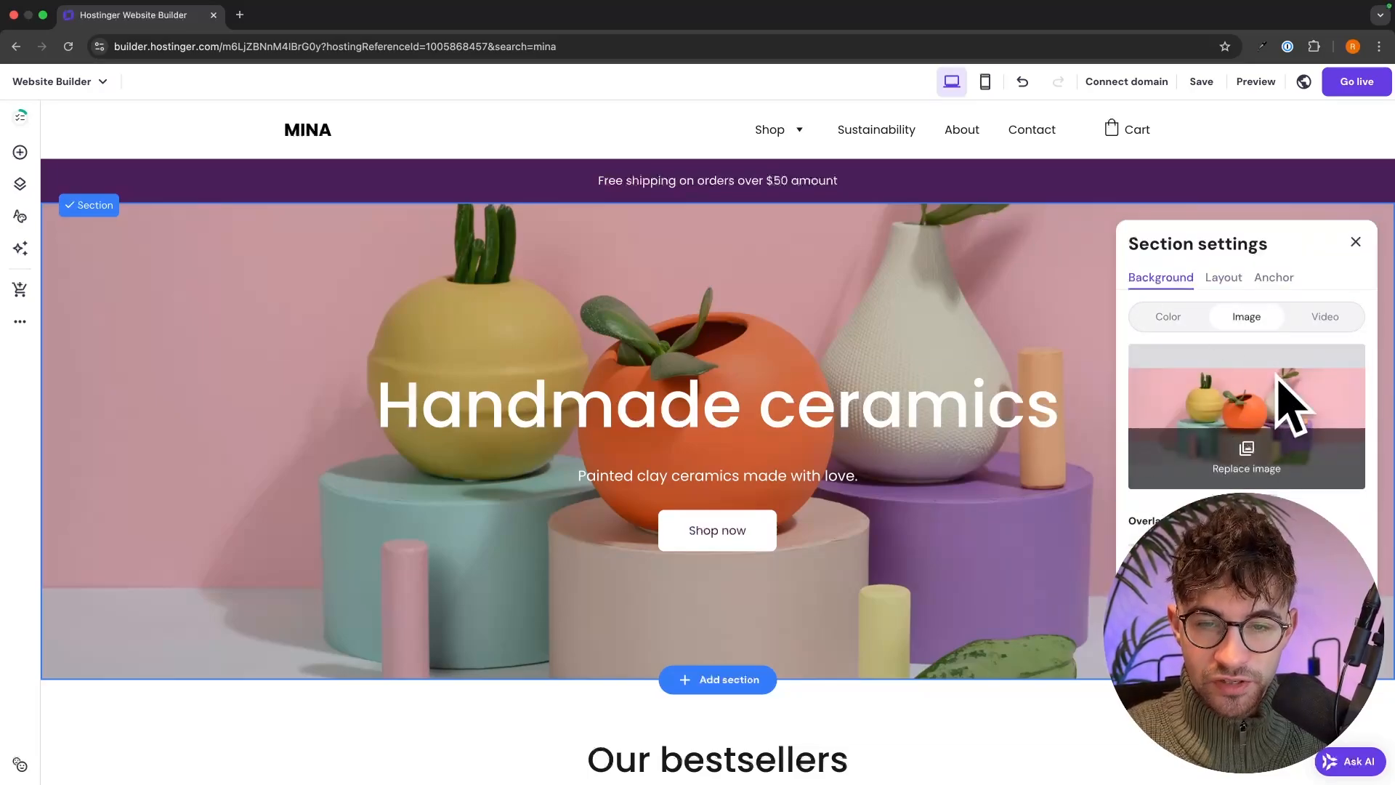
left_click(926, 224)
- Replace the hero heading with 'Art by' followed by the artist's name
left_click(846, 412)
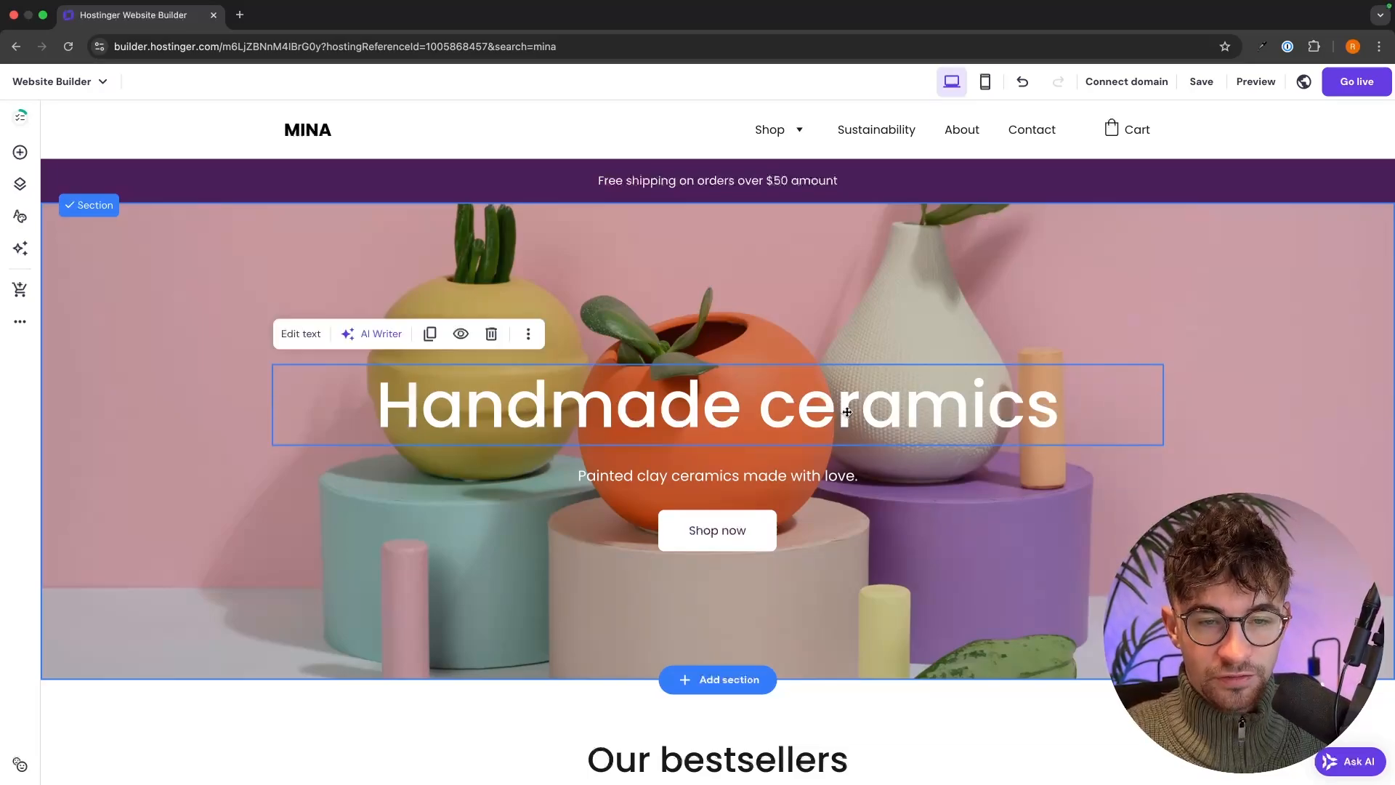
left_click(847, 411)
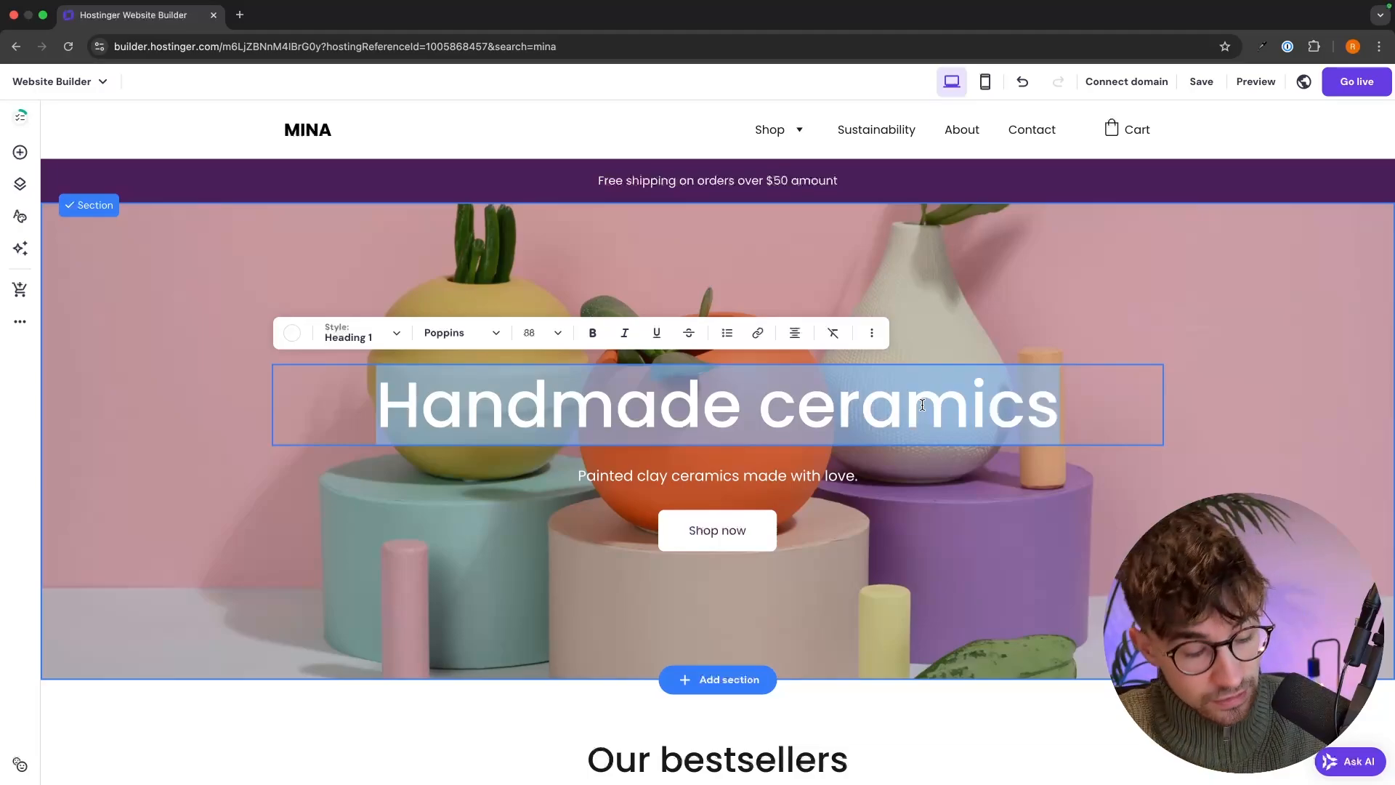
type("a")
key("BackSpace")
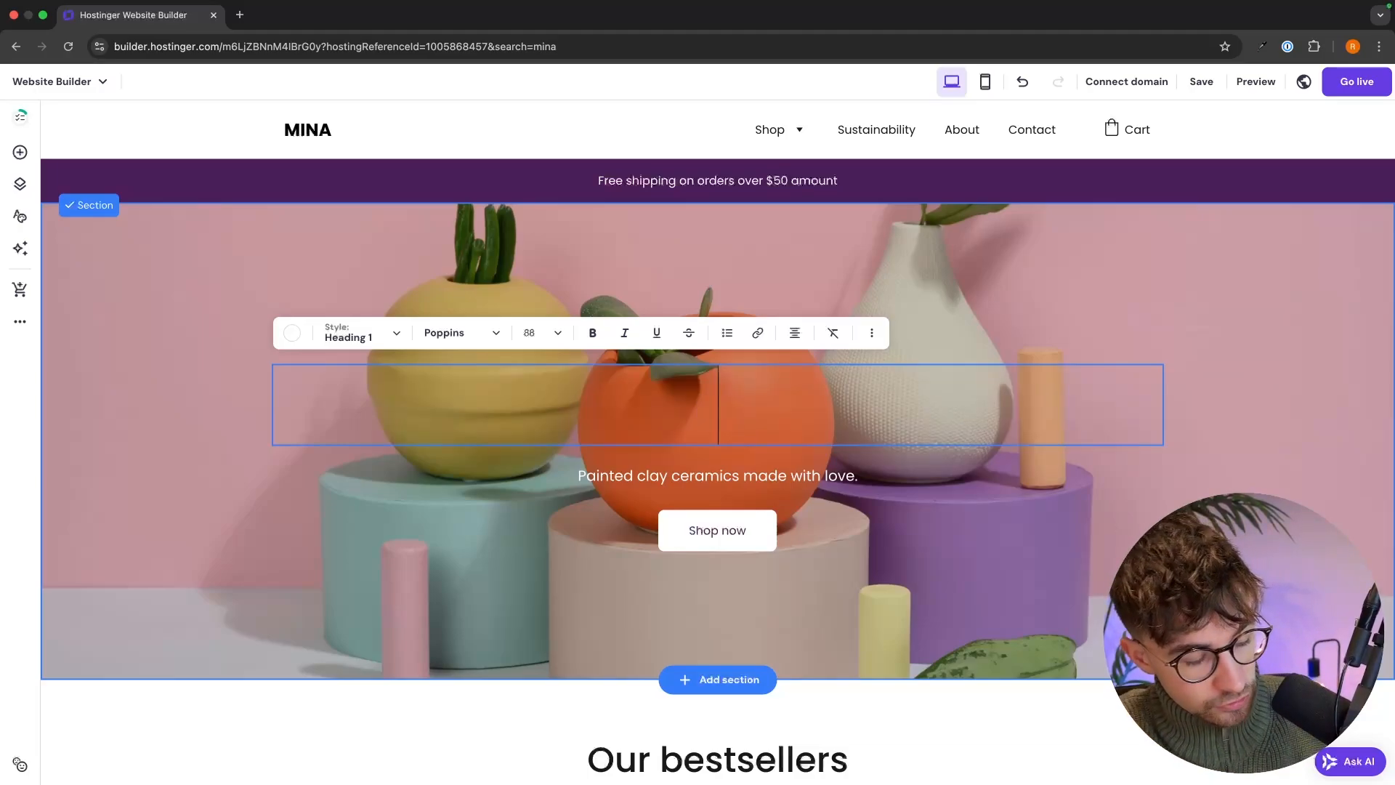
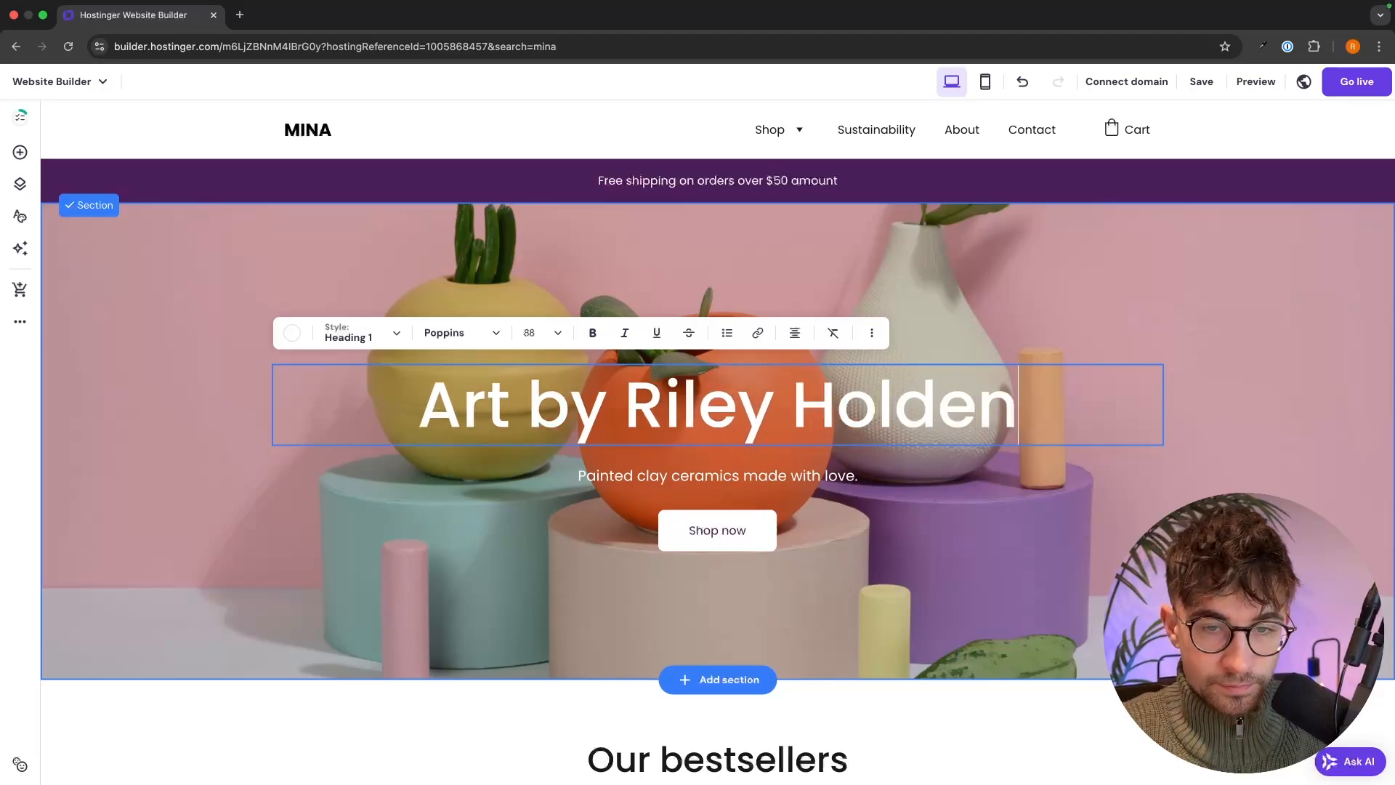
key("Escape")
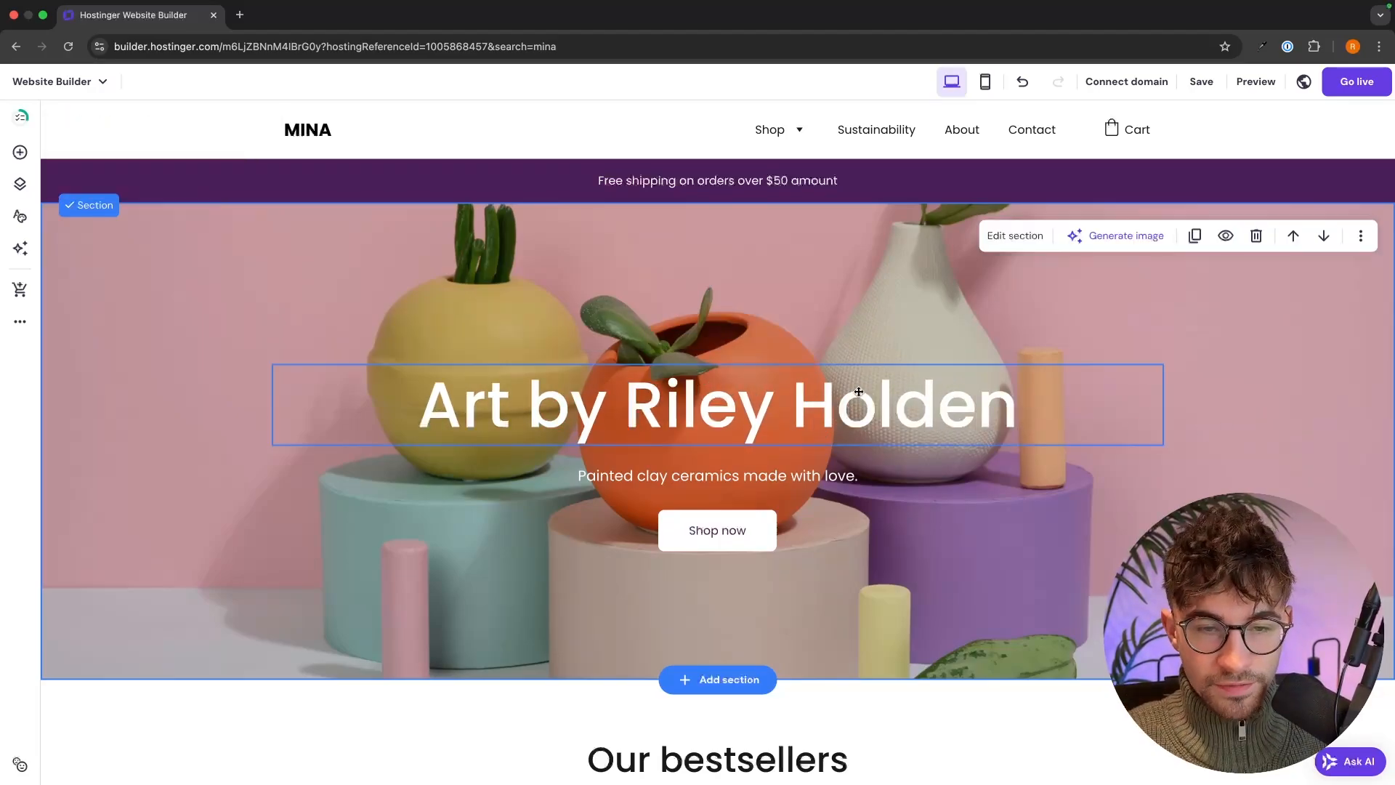
- Change the hero subtitle to 'A collection of my life's work.'
double_click(823, 475)
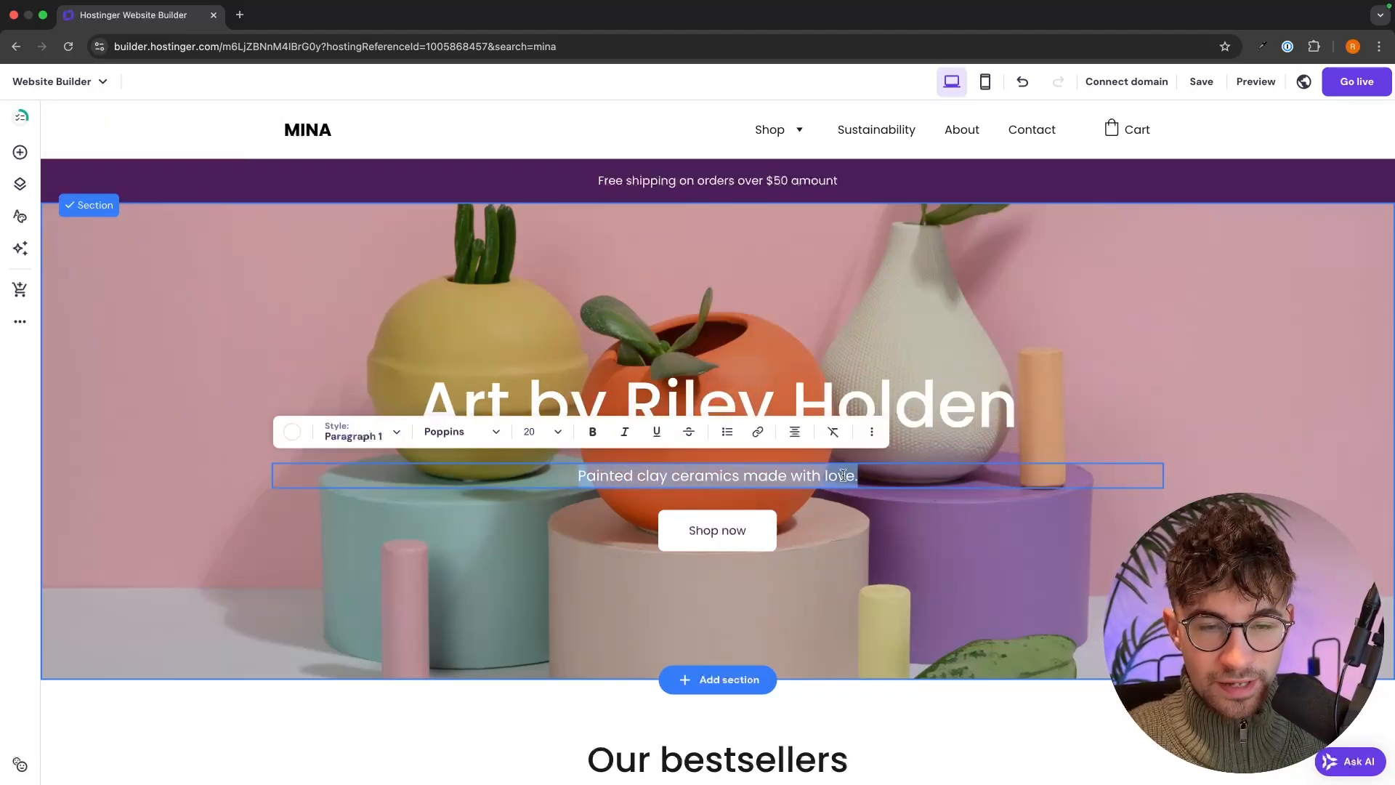
type("A")
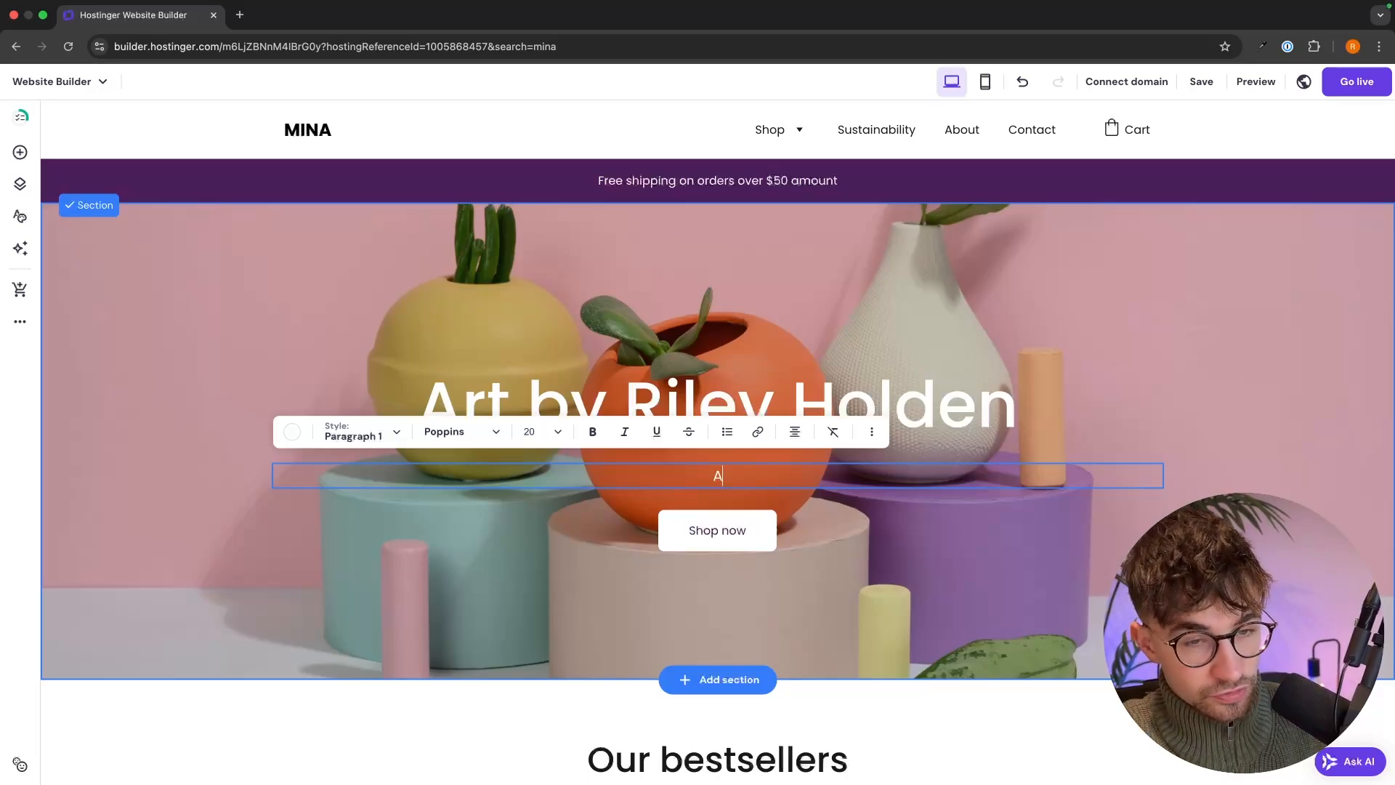
type(" col")
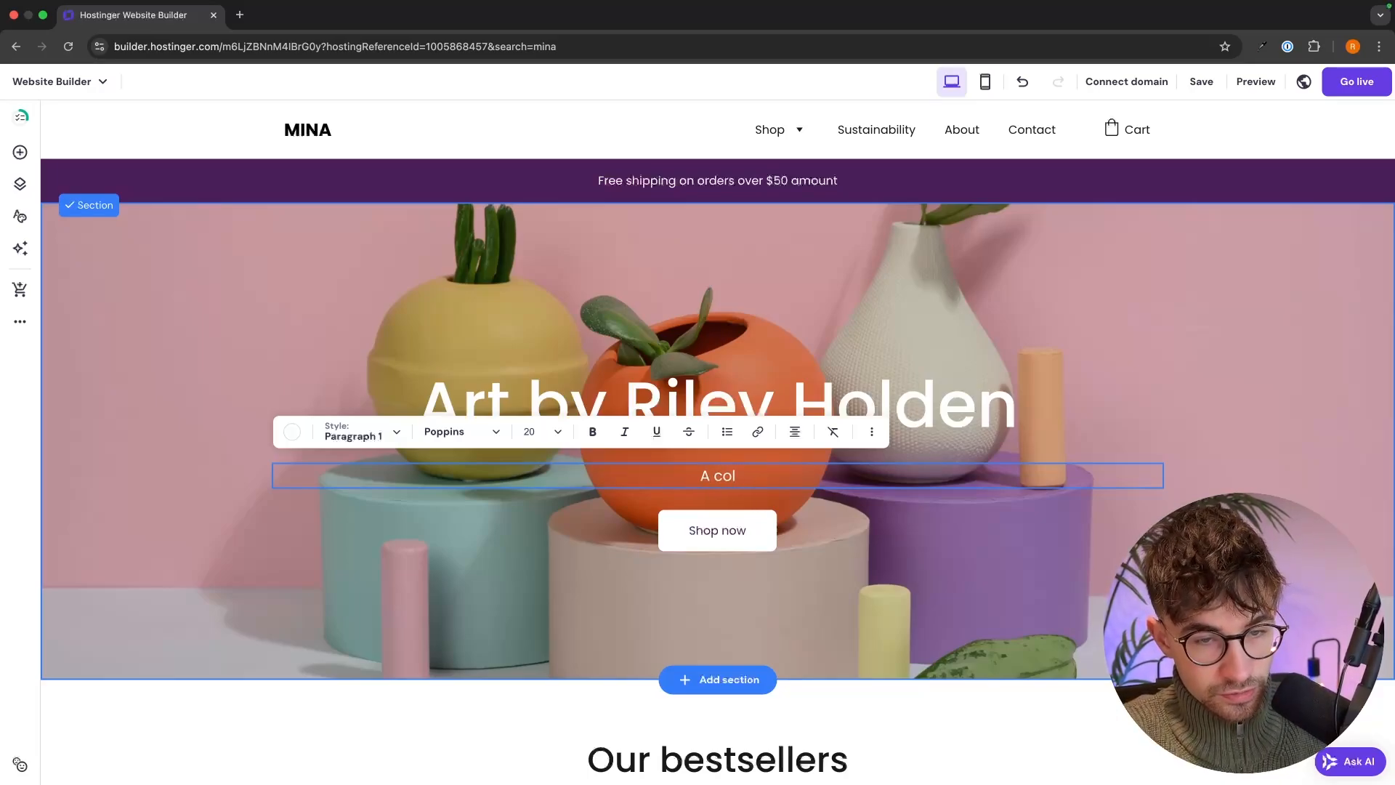
type("eclection of my li")
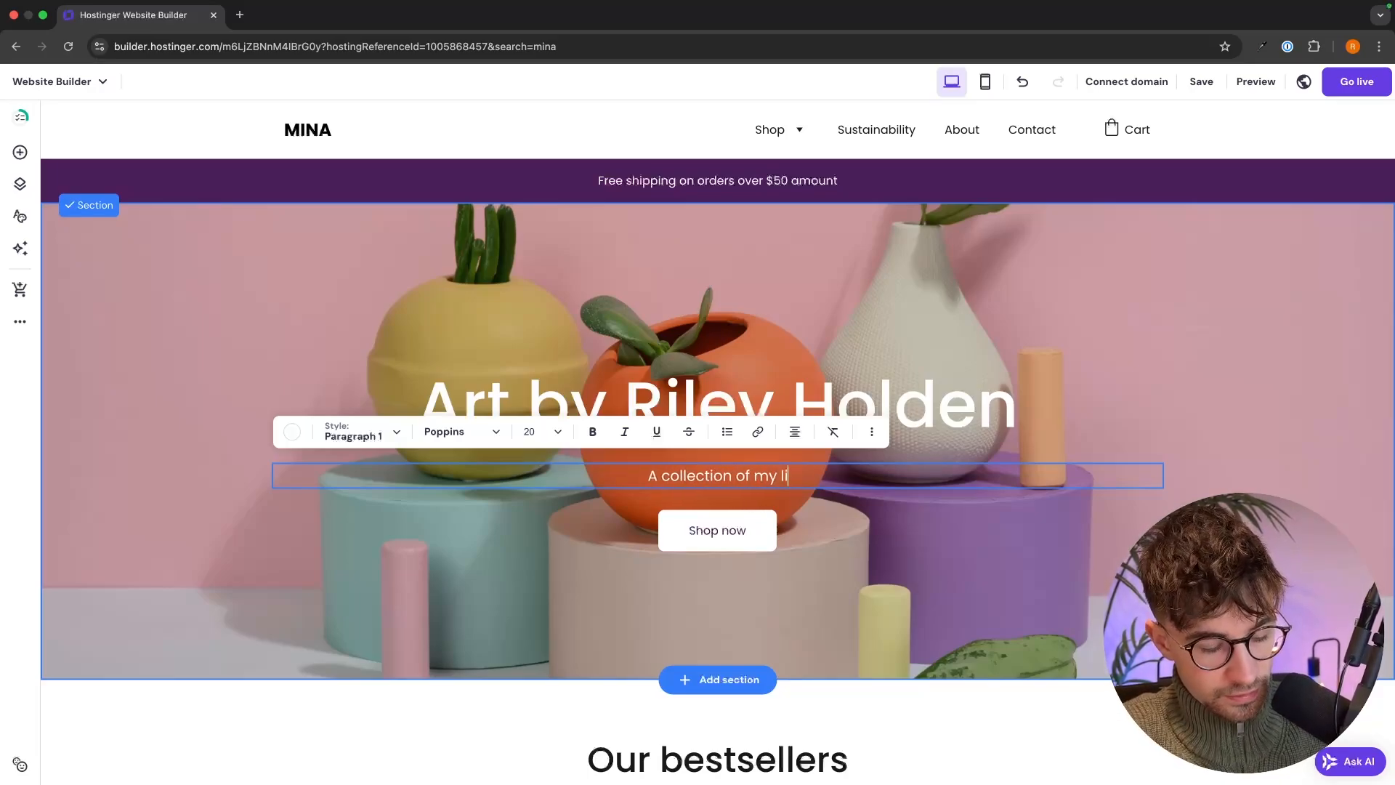
type("fe's work")
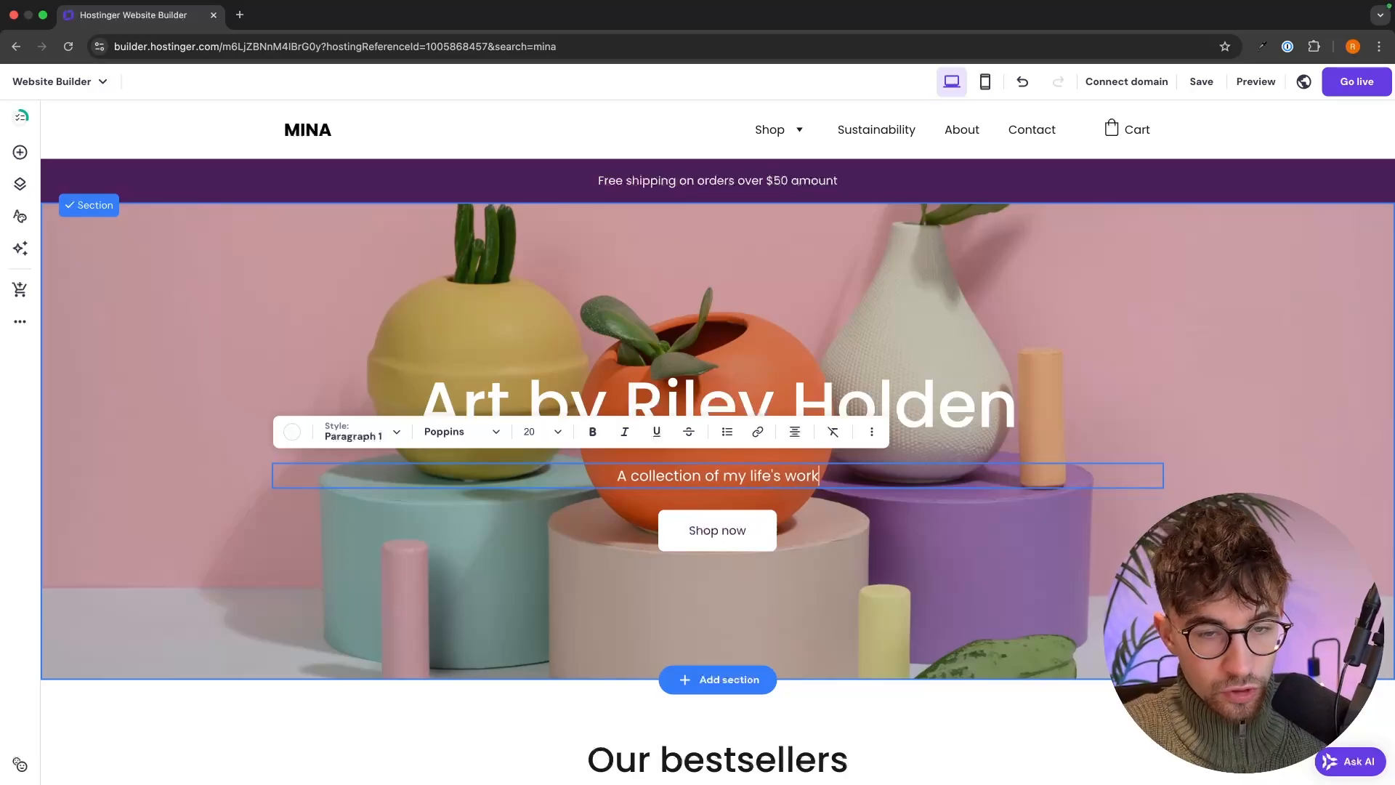
type(".")
key("Escape")
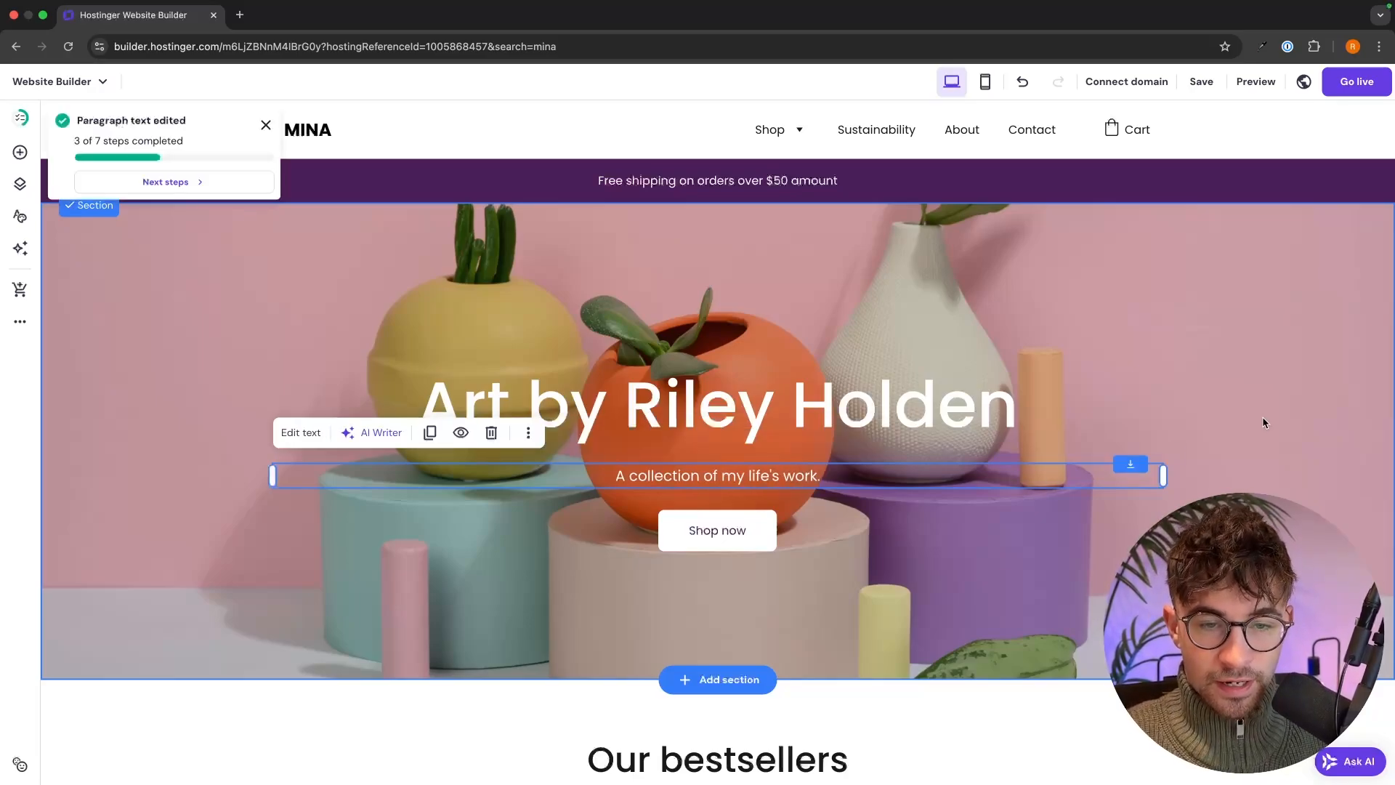
- Select an empty area of the hero and open its Section settings on the Background tab
left_click(733, 536)
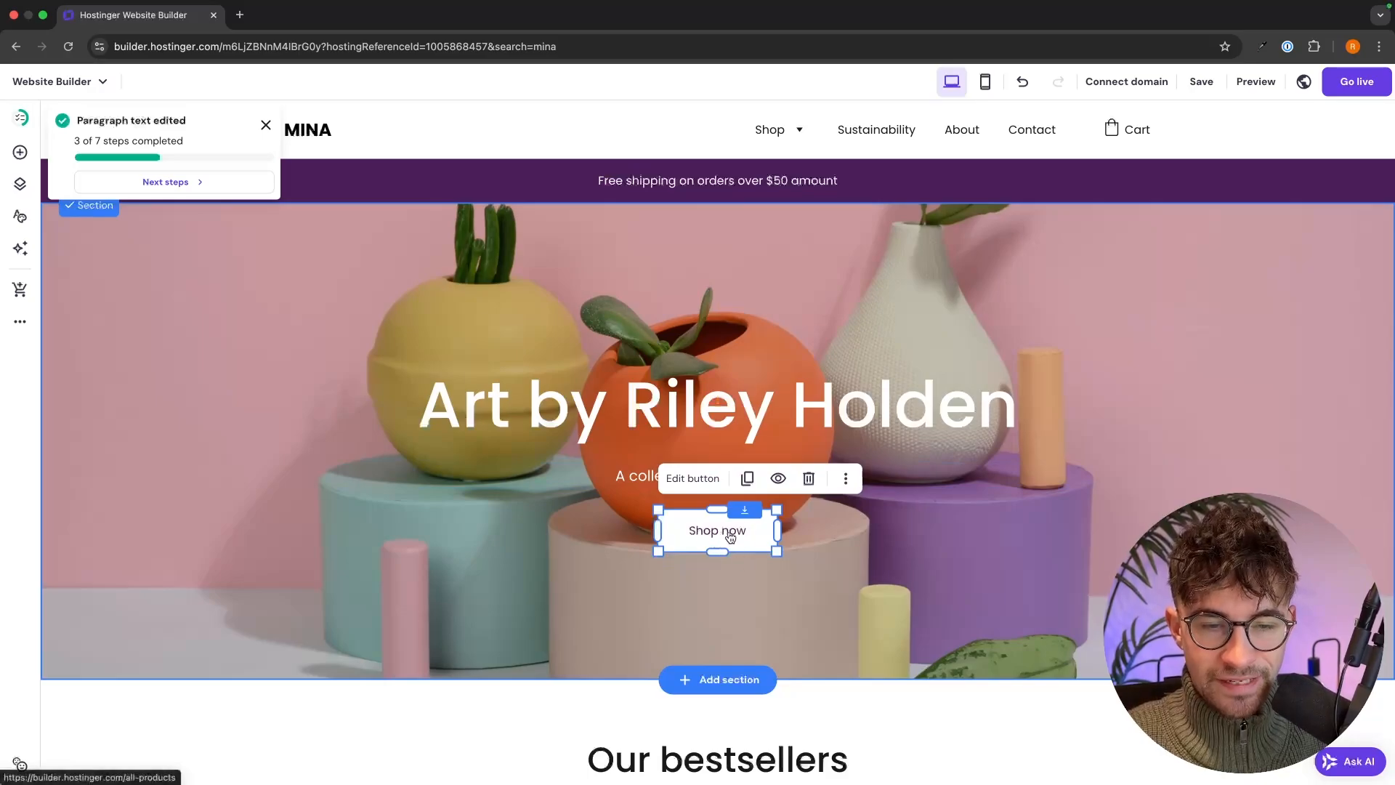
scroll(733, 534, "down", 5)
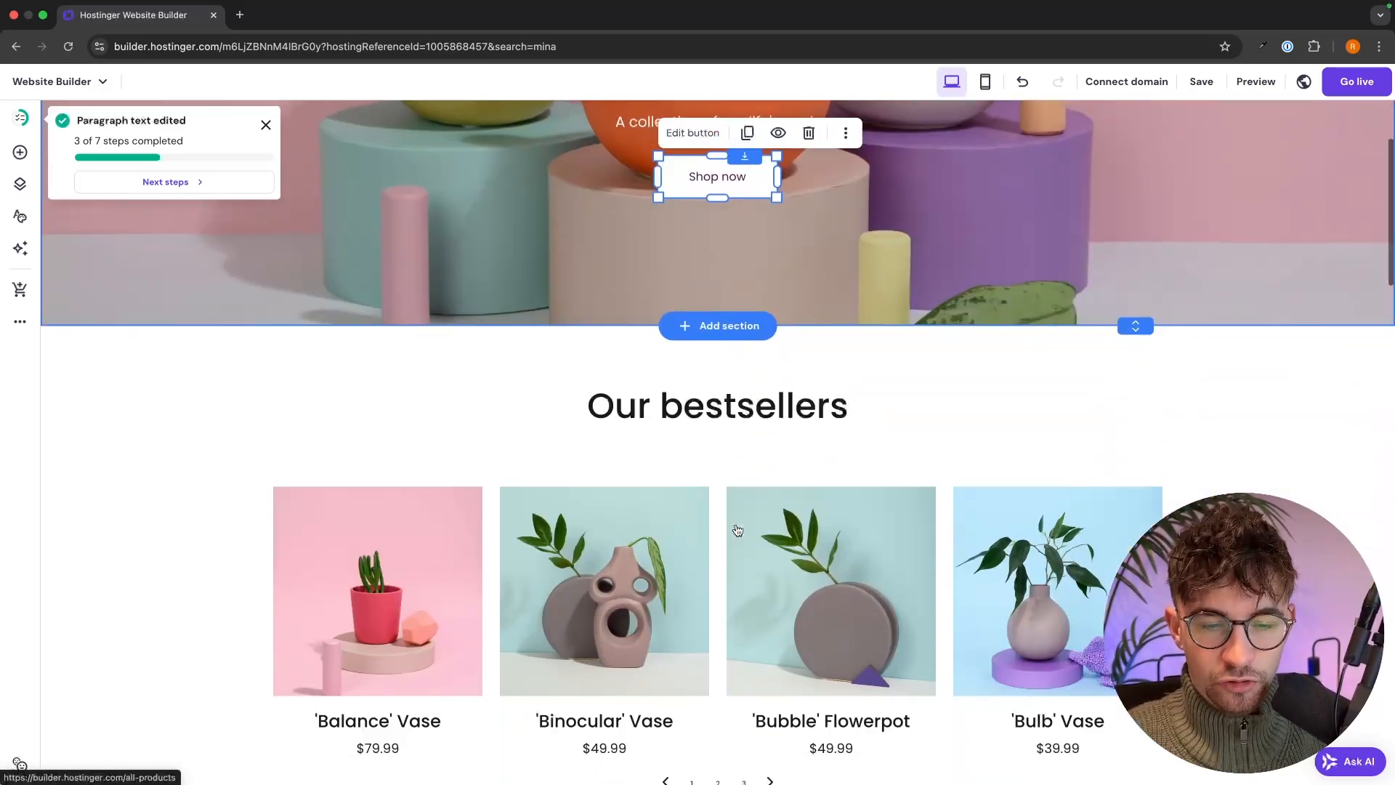
scroll(736, 530, "down", 4)
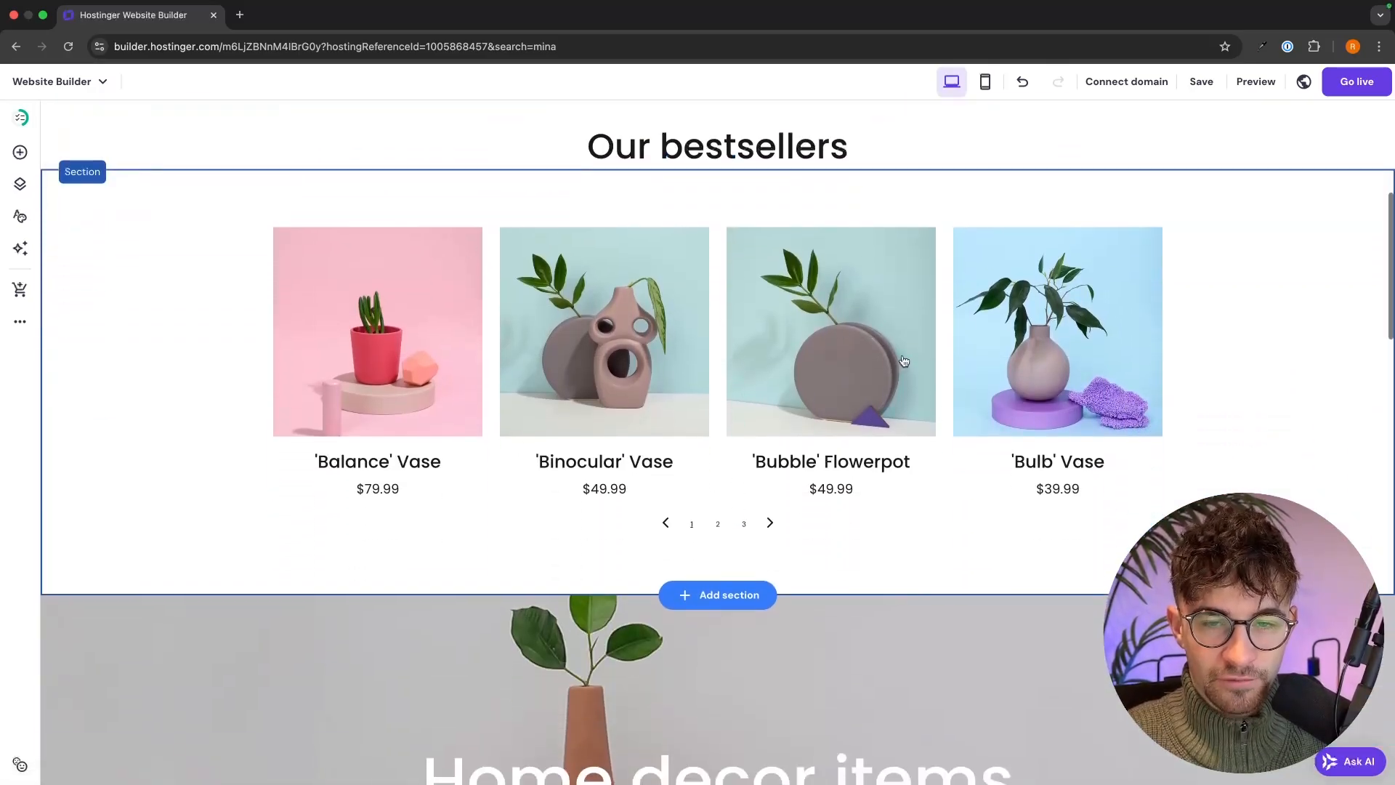
scroll(903, 361, "up", 9)
left_click(1233, 352)
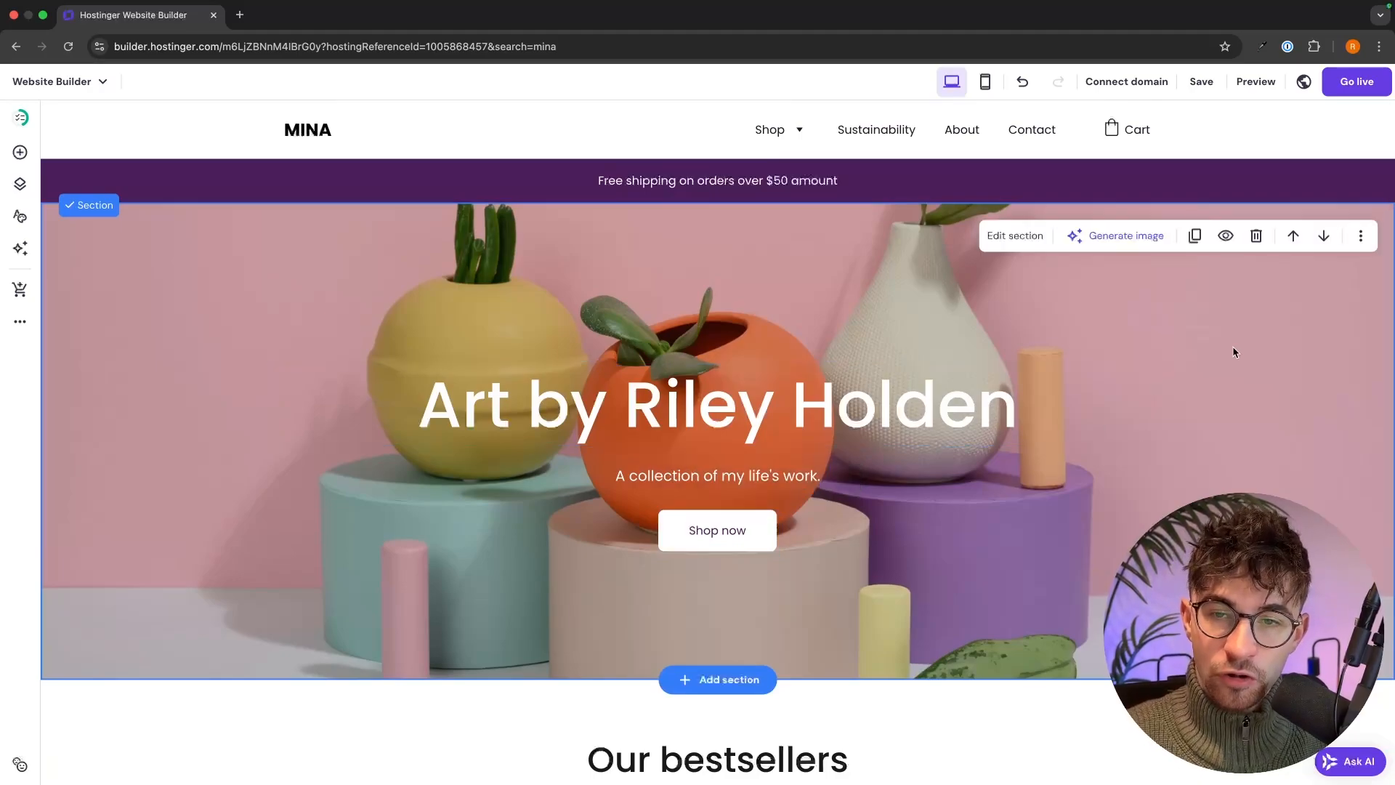
scroll(1180, 337, "down", 1)
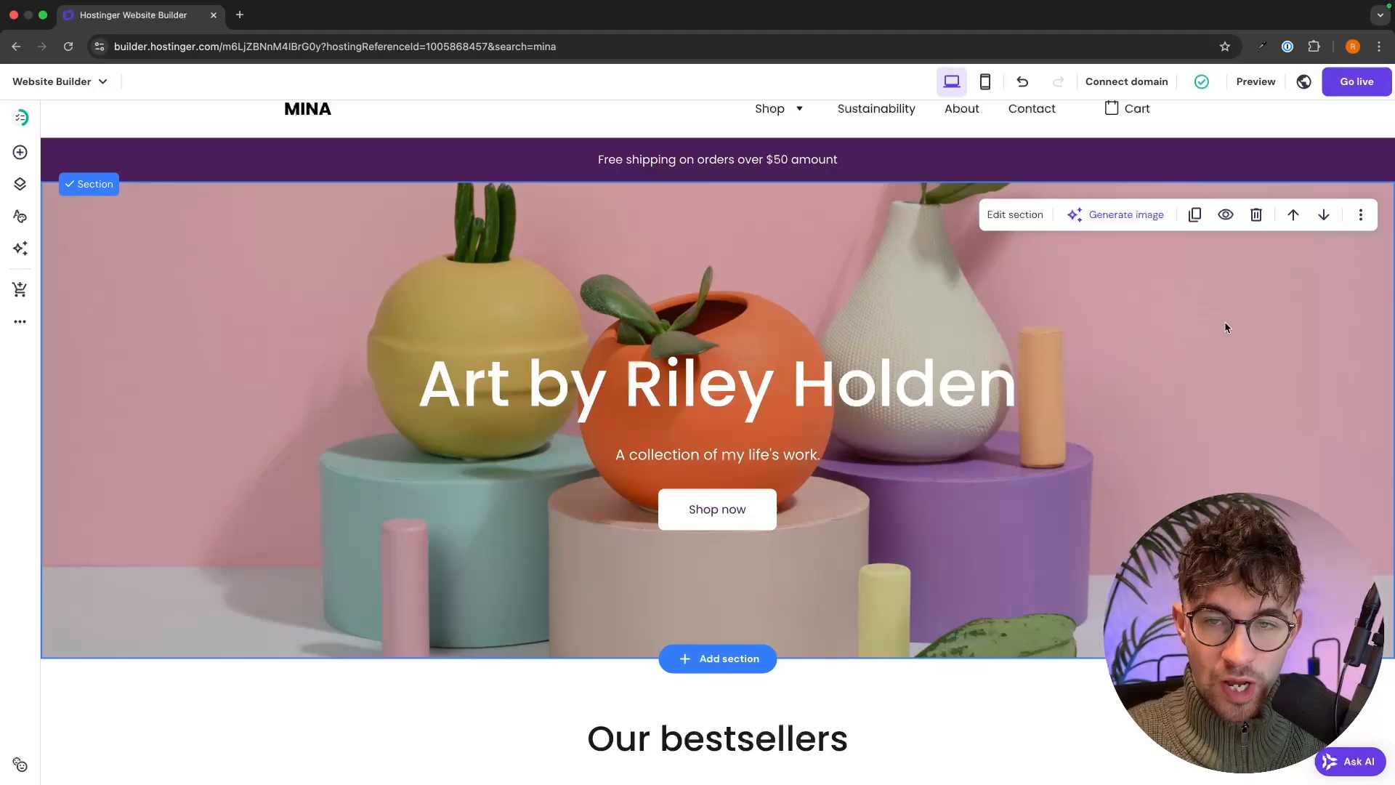
left_click(1021, 223)
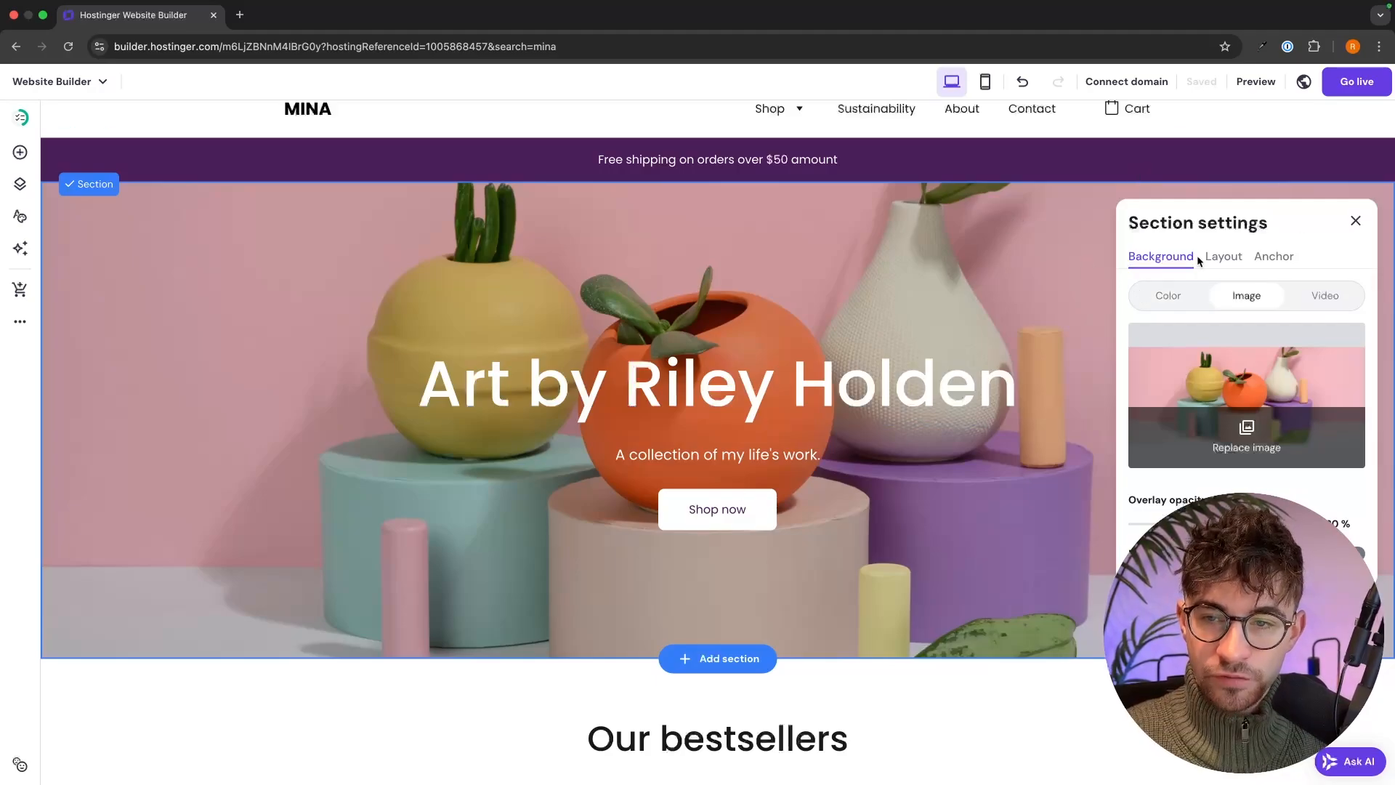
- Try the media library, then briefly switch the hero background to a dark grey colour
left_click(1229, 385)
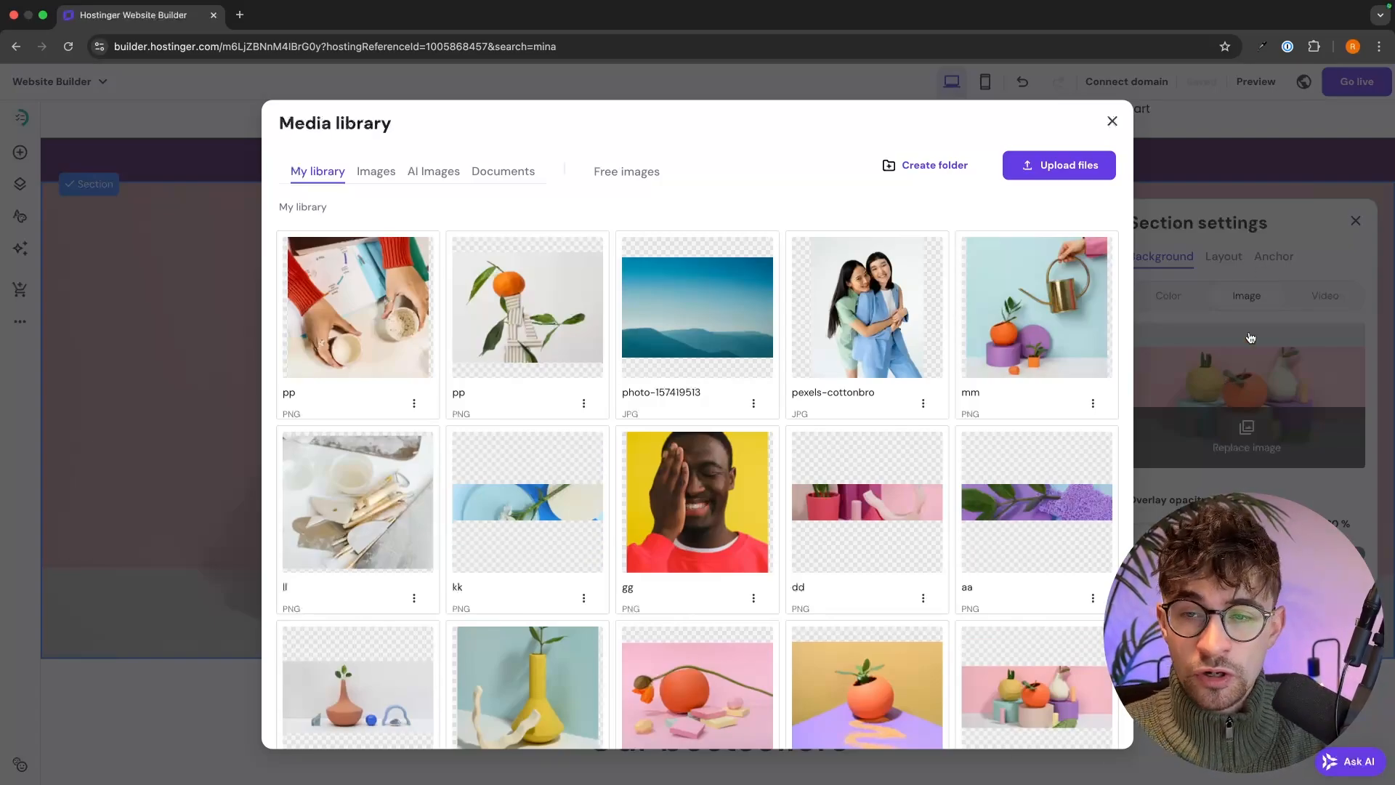
left_click(1113, 120)
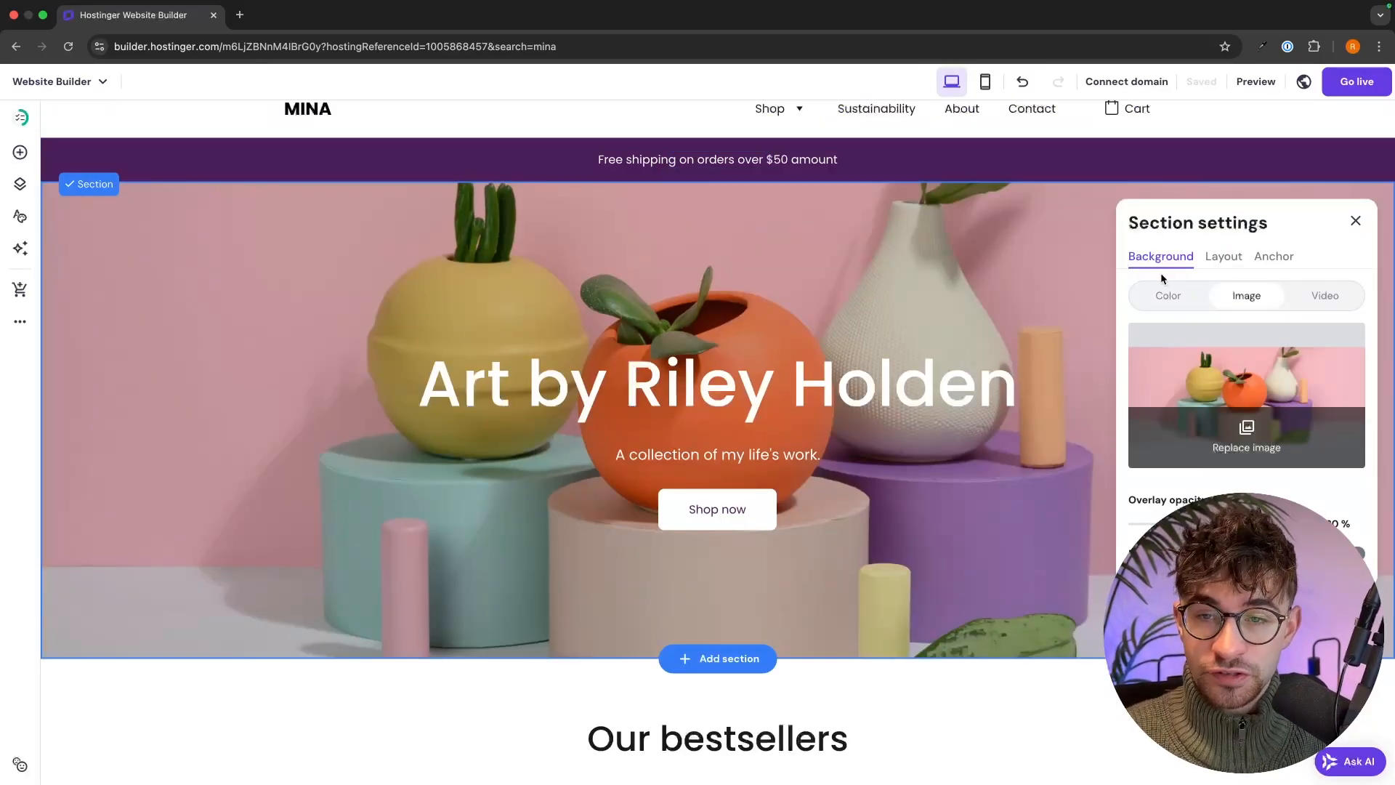
left_click(1163, 294)
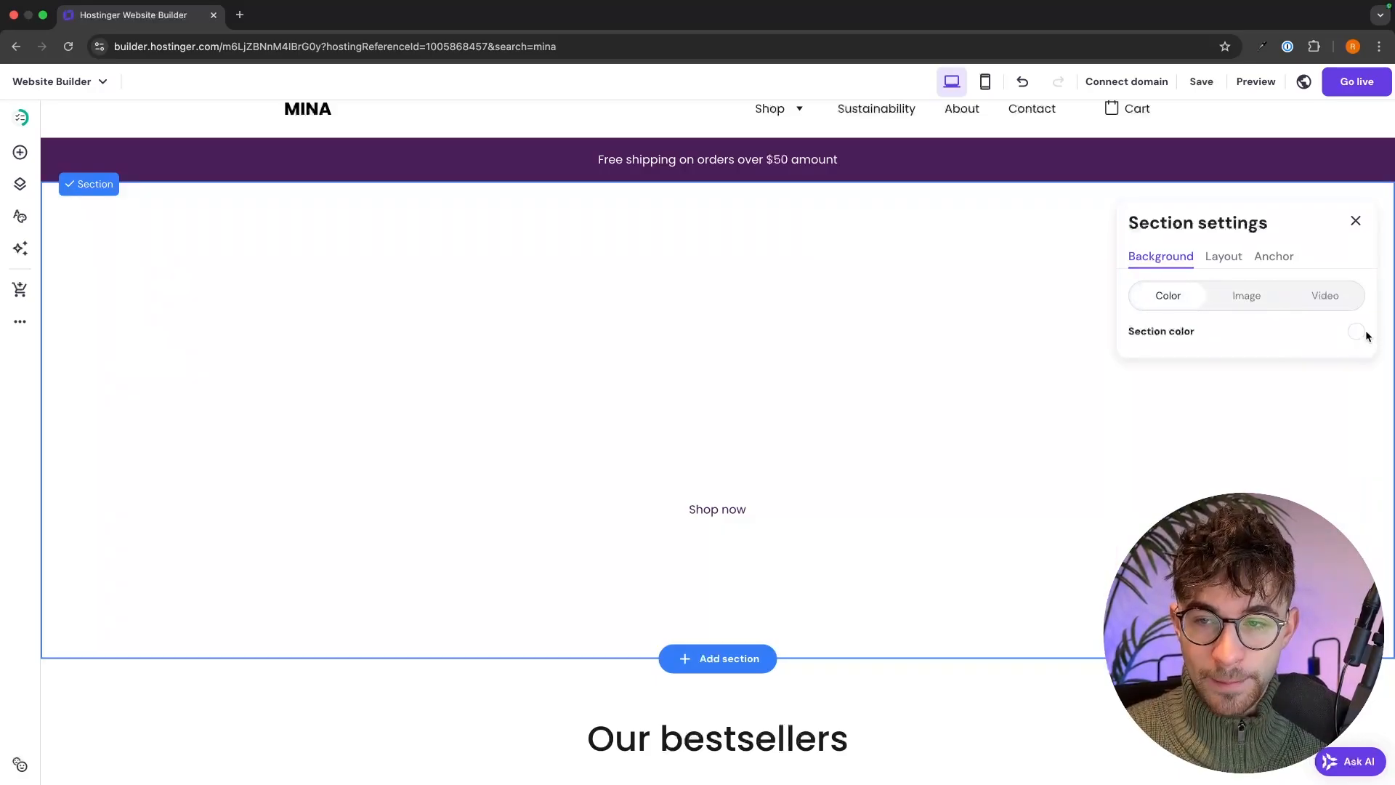
left_click(1356, 332)
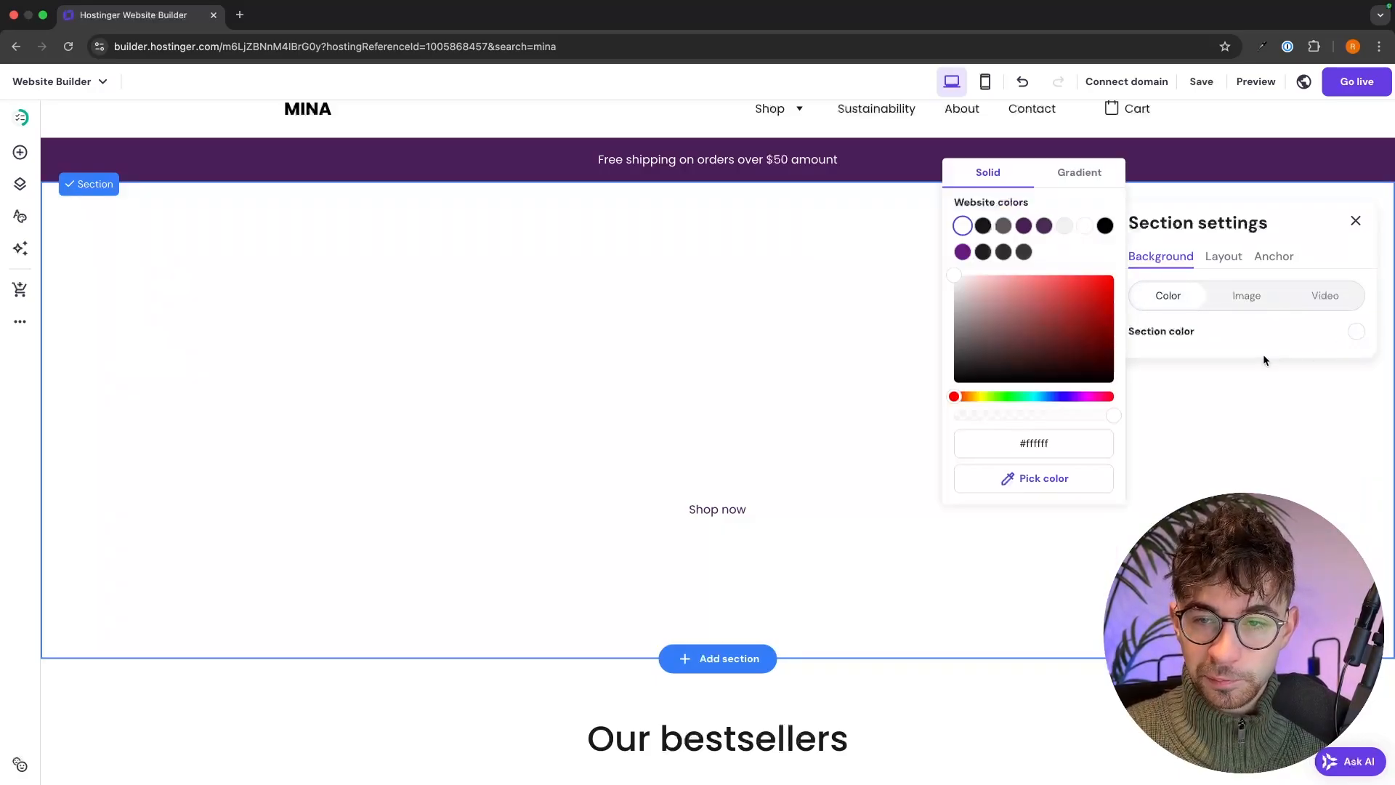
left_click(1003, 252)
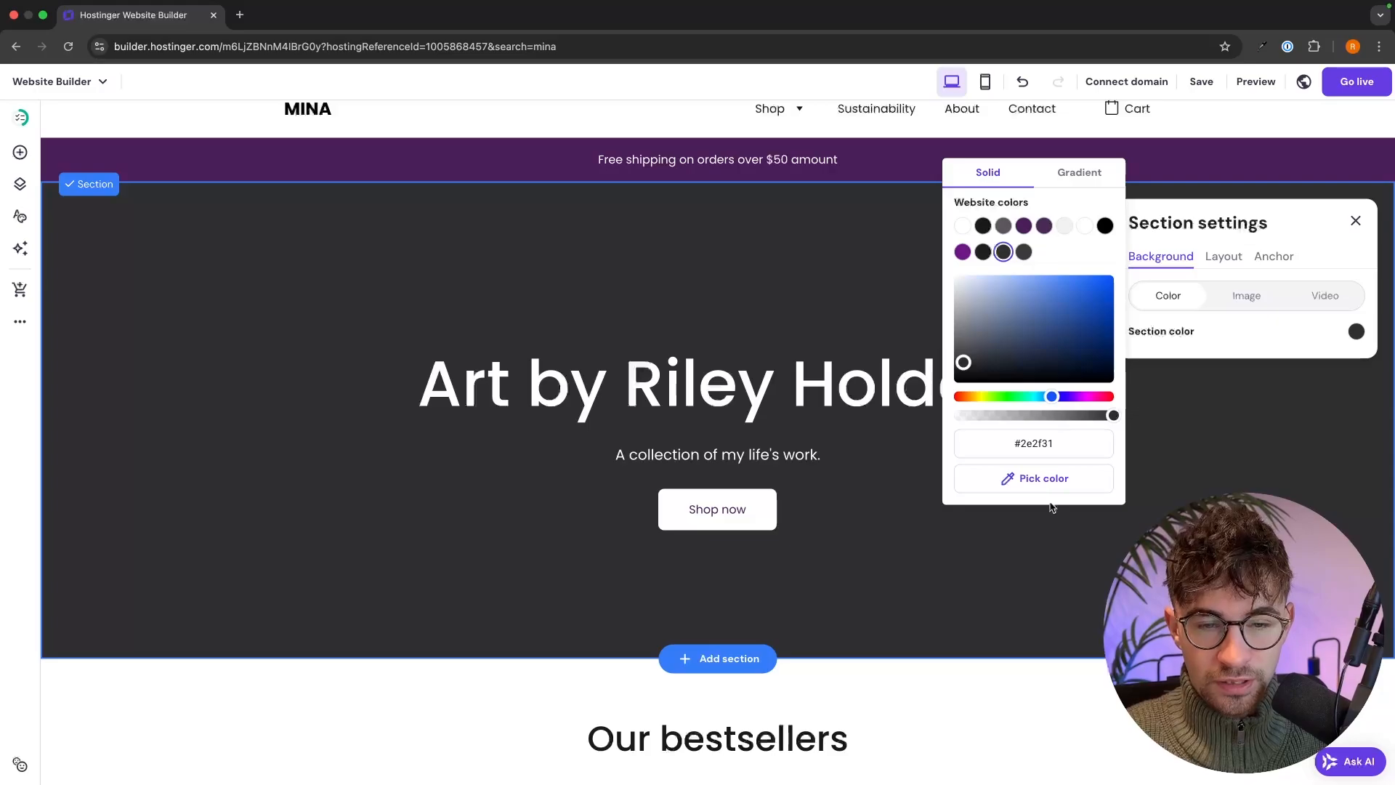
- Switch back to an image background and upload Untitled design-89.png, the whale painting
left_click(1238, 300)
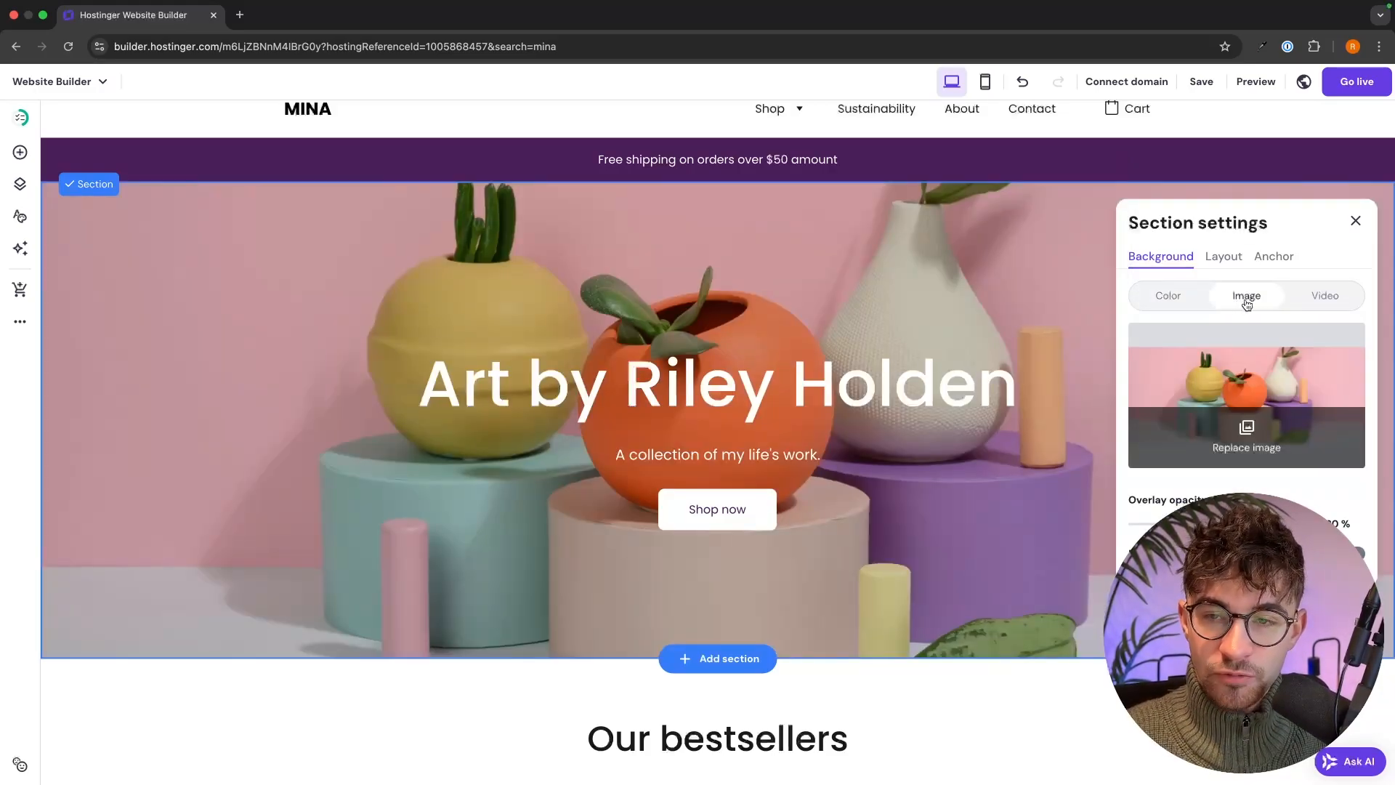
left_click(1226, 409)
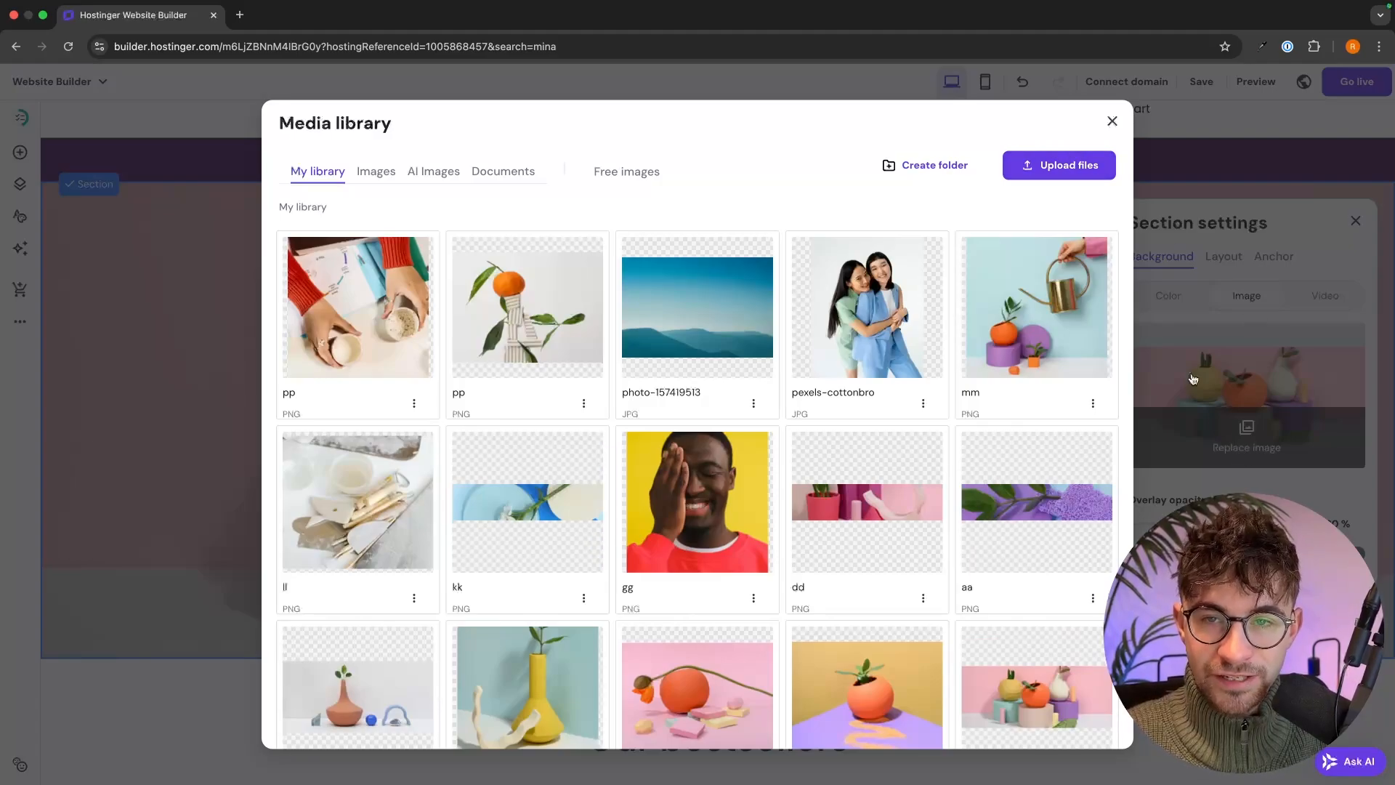
left_click(1068, 172)
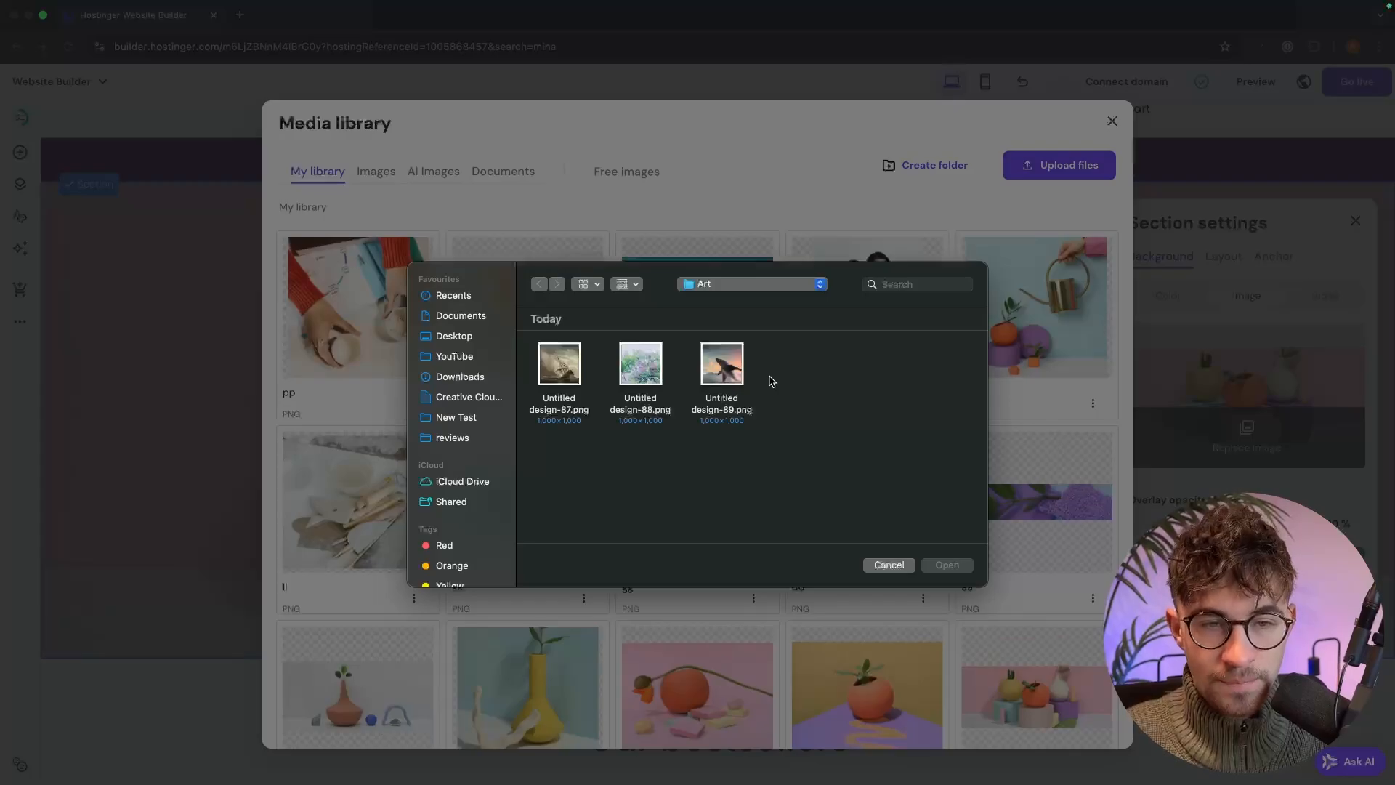
double_click(716, 371)
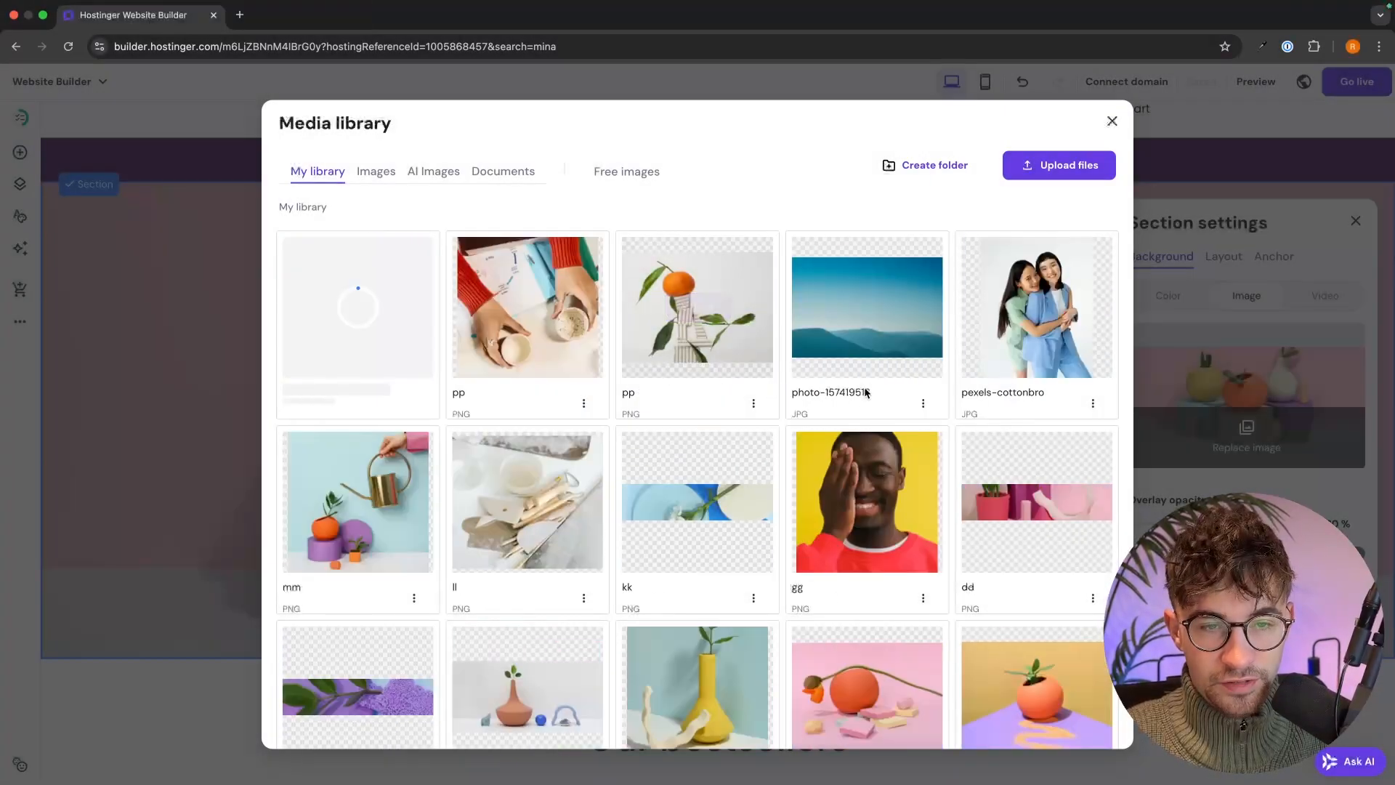
left_click(361, 307)
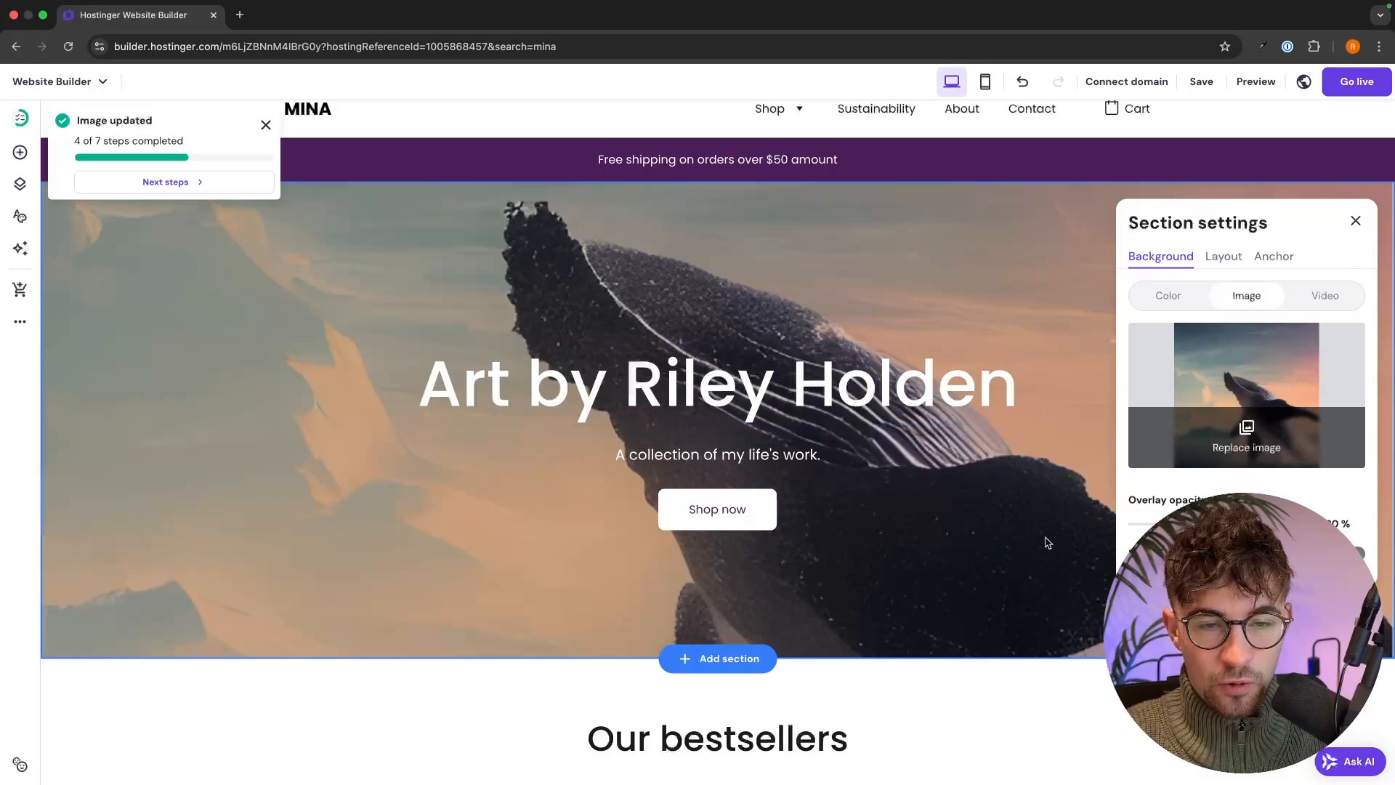
left_click(986, 534)
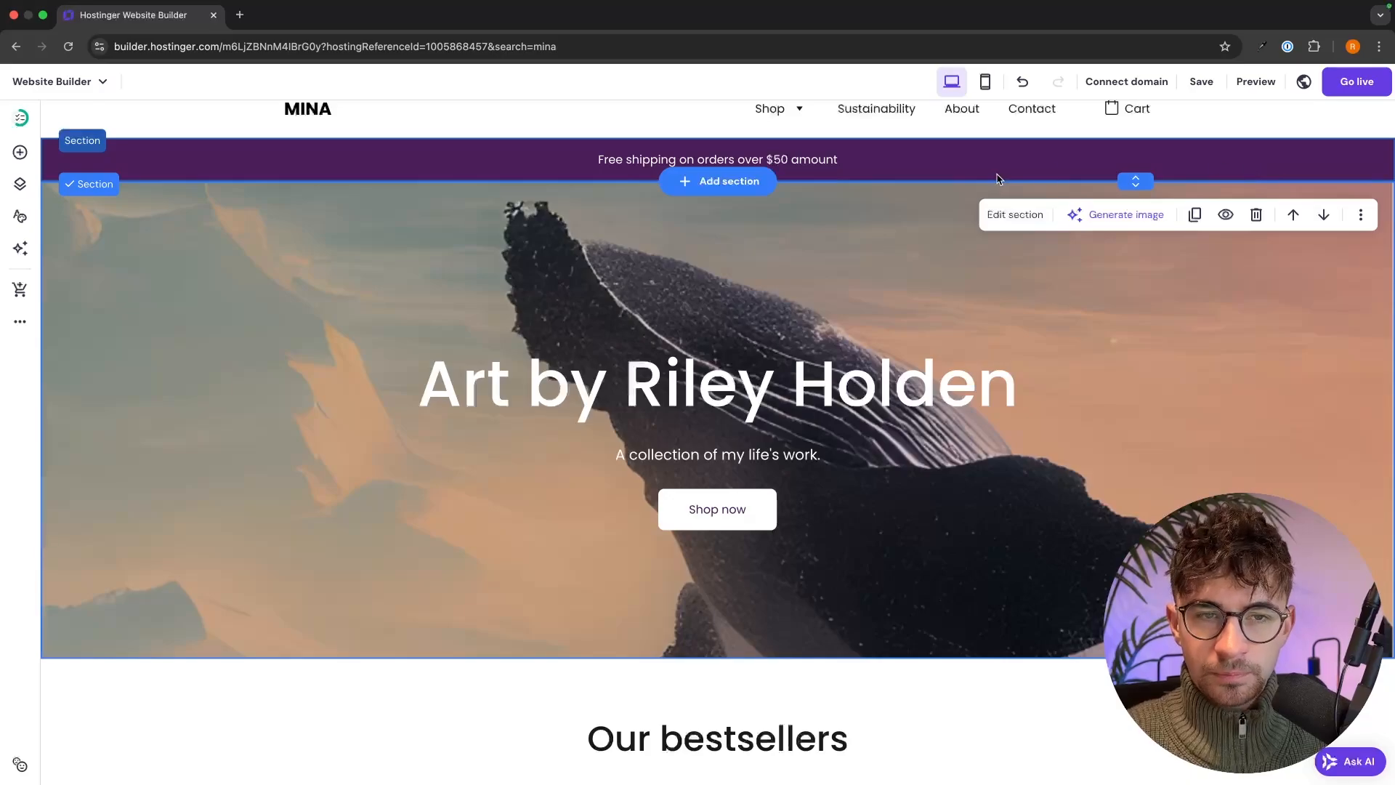
- Delete the 'Free shipping on orders over $50' banner section from the top of the page
left_click(965, 159)
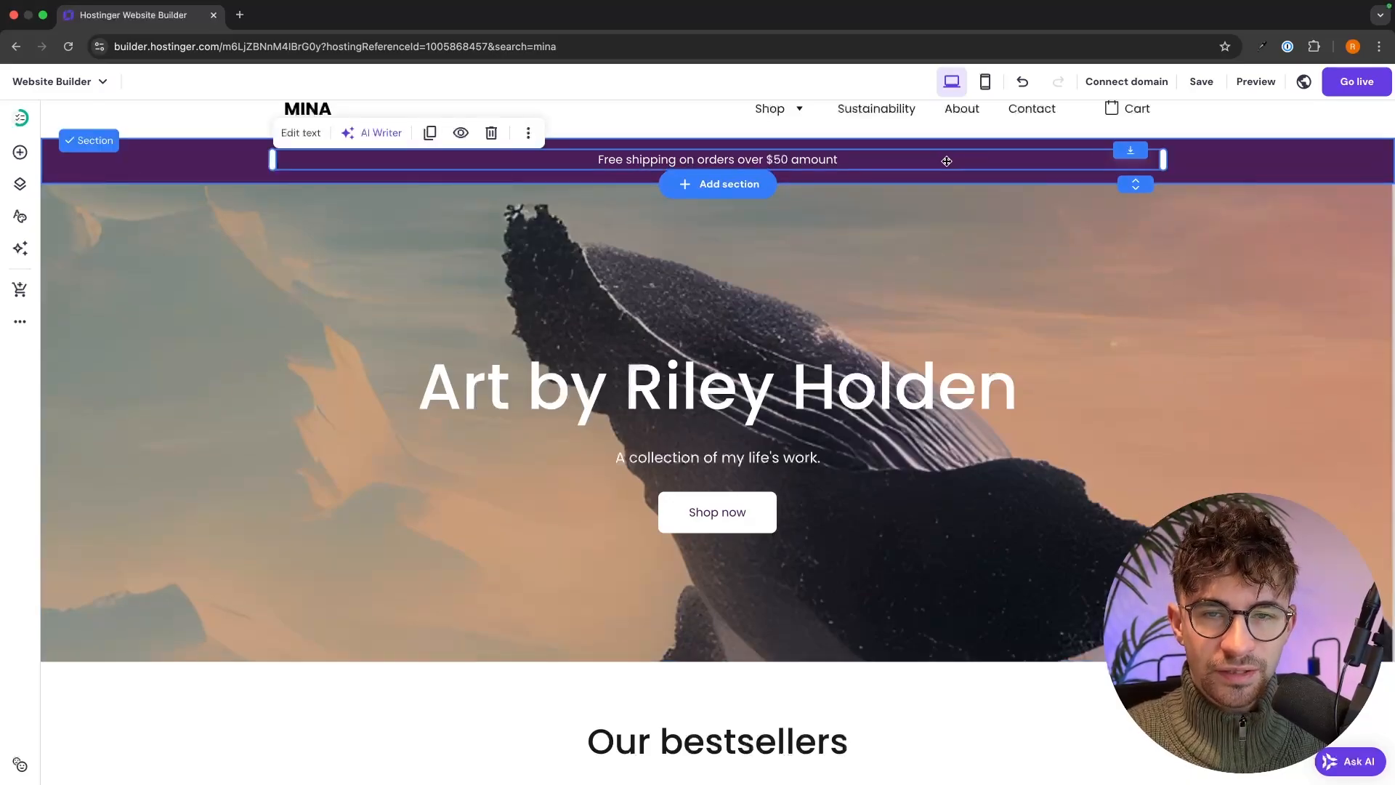
double_click(945, 160)
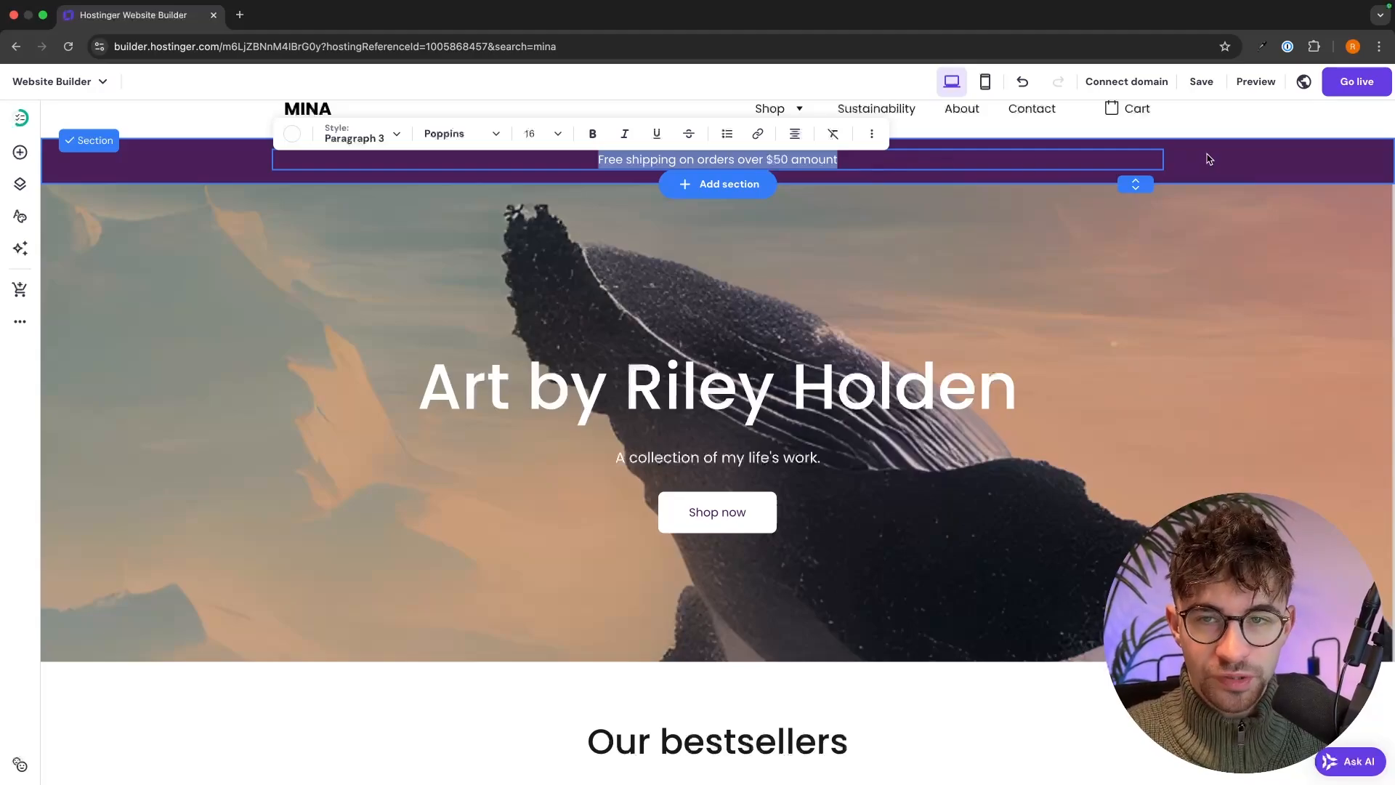
left_click(1240, 151)
left_click(1228, 156)
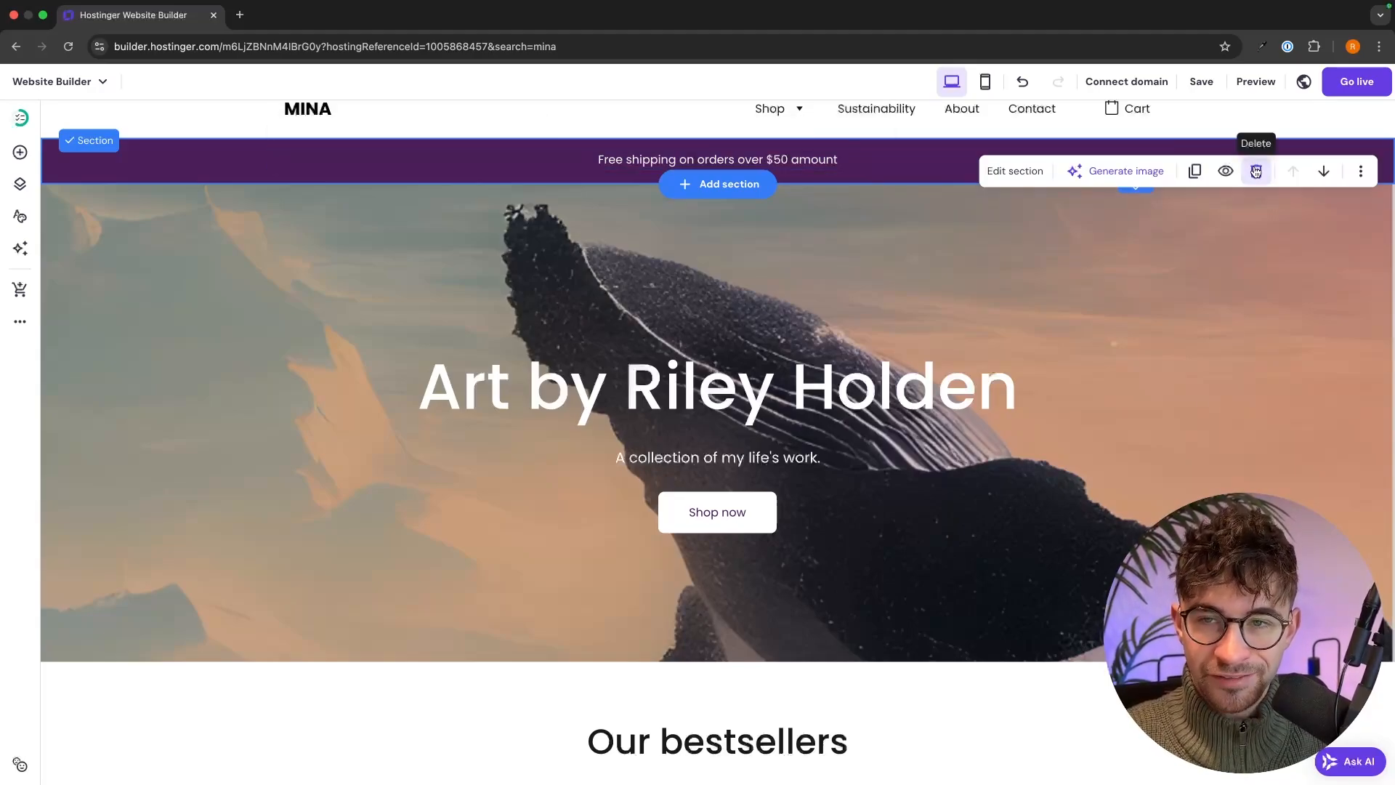
left_click(1257, 171)
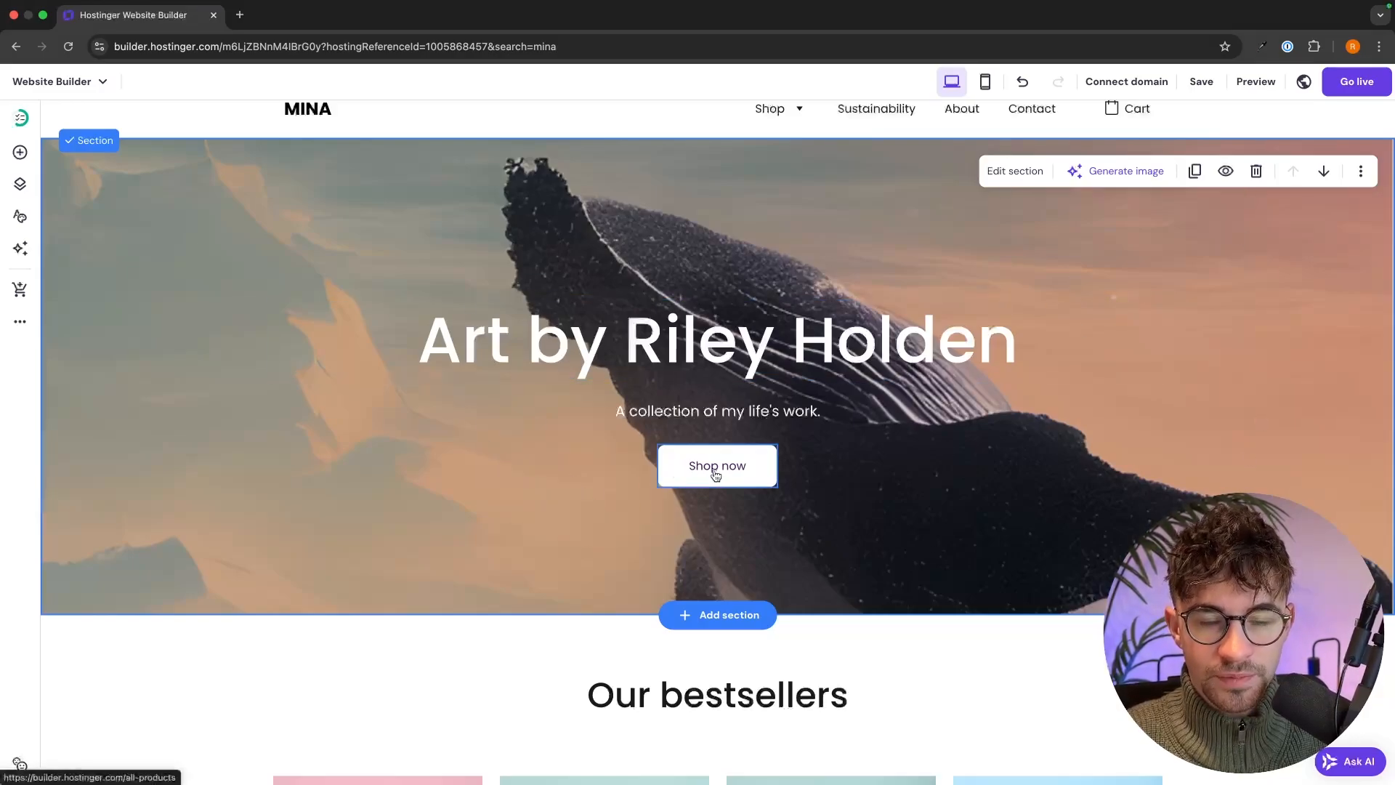
- Drag the Our bestsellers heading into a centred position above the product grid
scroll(1166, 469, "down", 5)
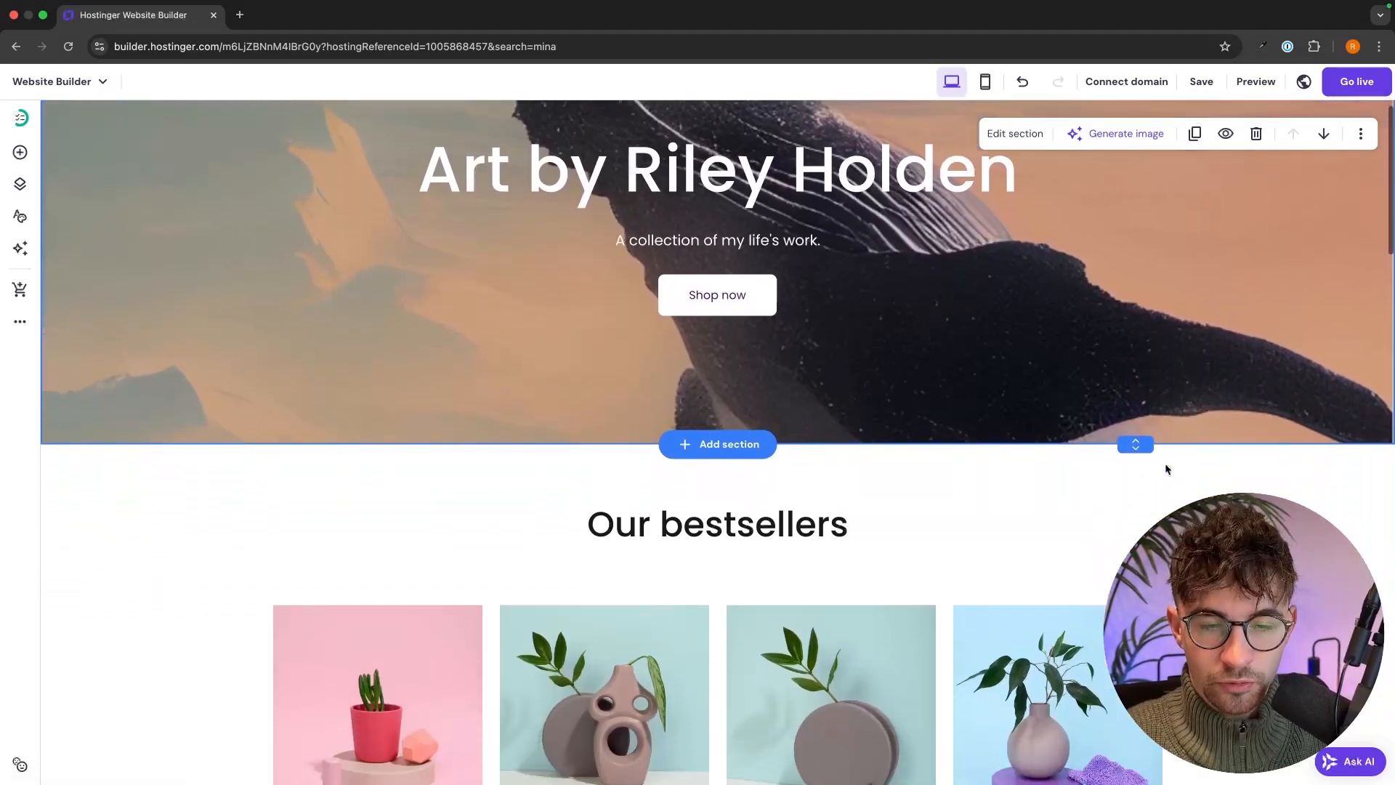
scroll(1165, 468, "down", 2)
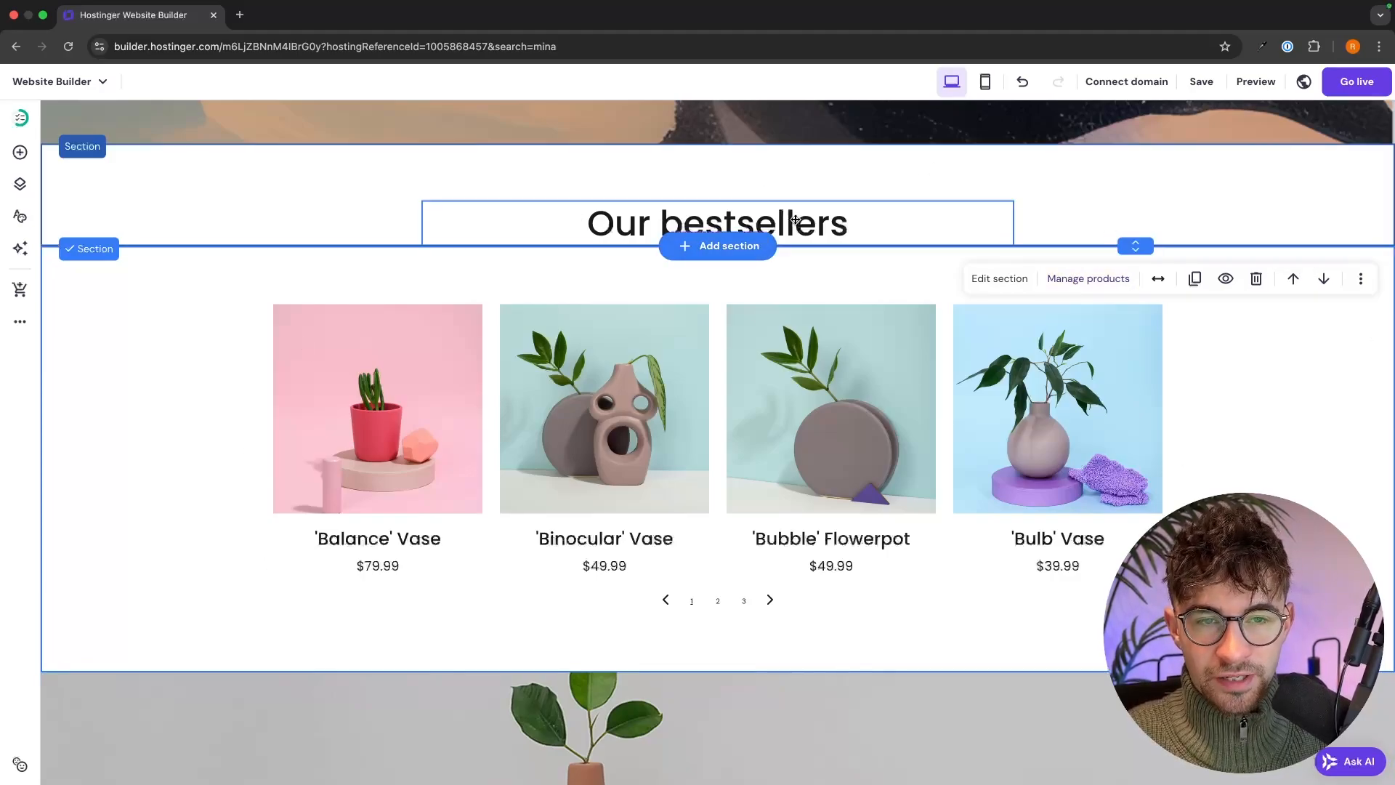
mouse_move(795, 220)
left_mouse_down()
mouse_move(779, 195)
mouse_move(815, 222)
mouse_move(778, 178)
mouse_move(807, 229)
left_mouse_up()
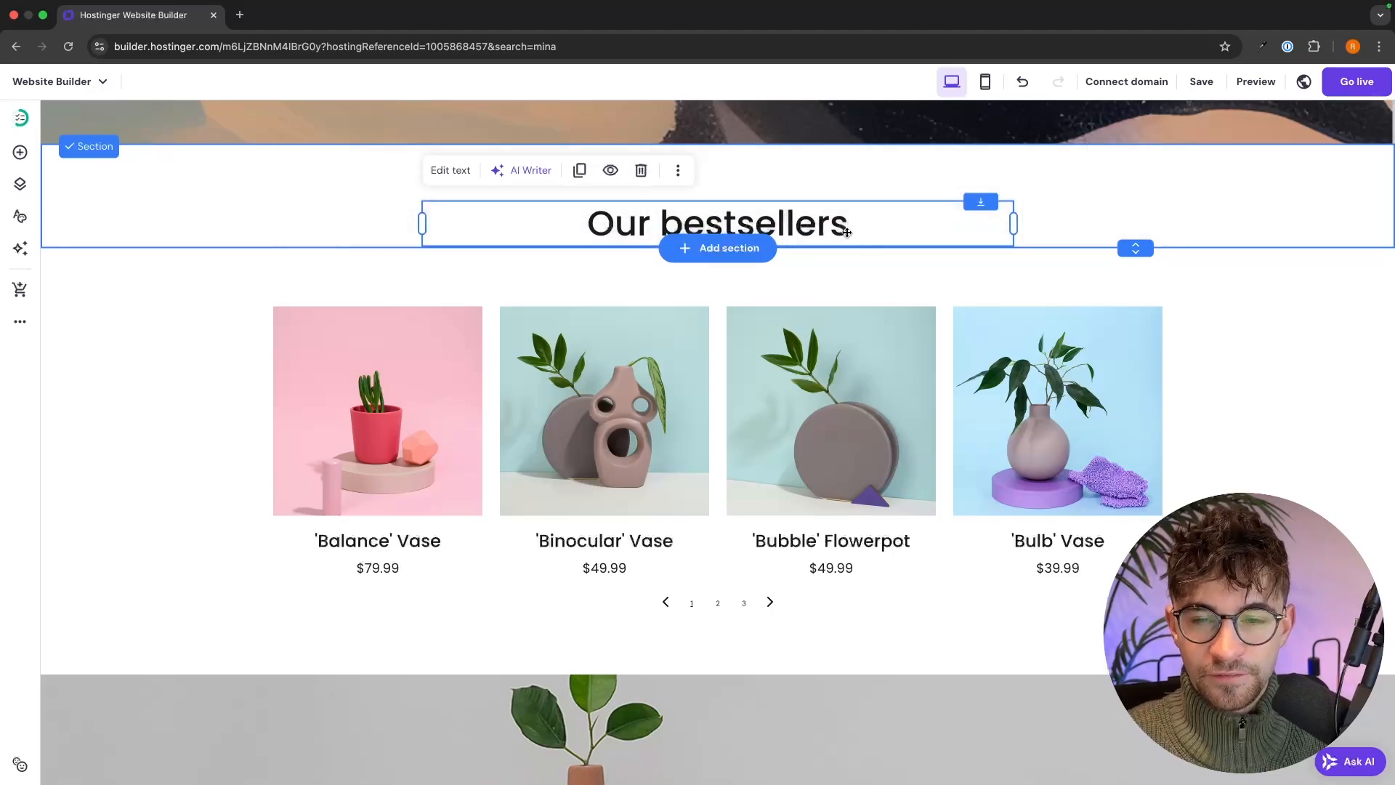
- Save the website changes
left_click(1275, 381)
scroll(1275, 381, "down", 1)
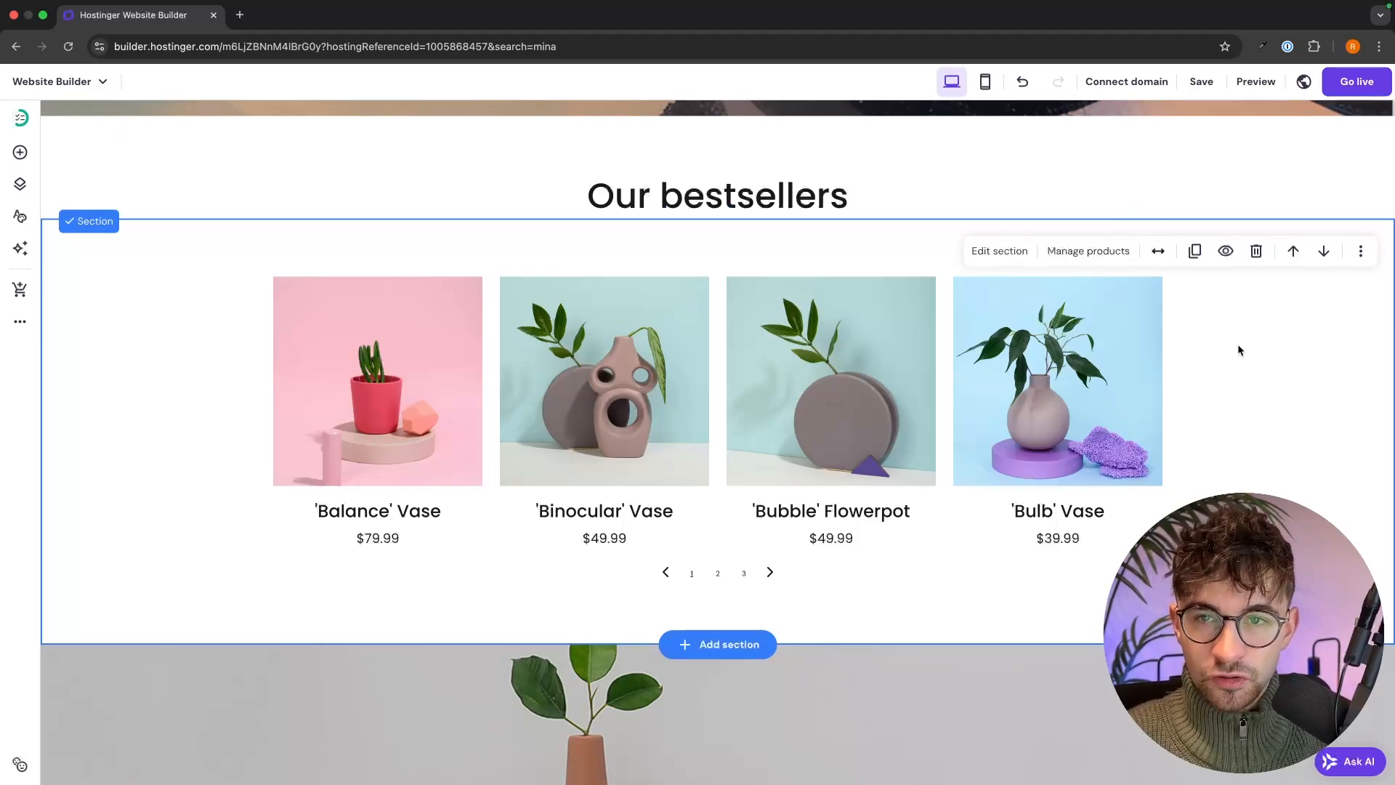
left_click(1202, 90)
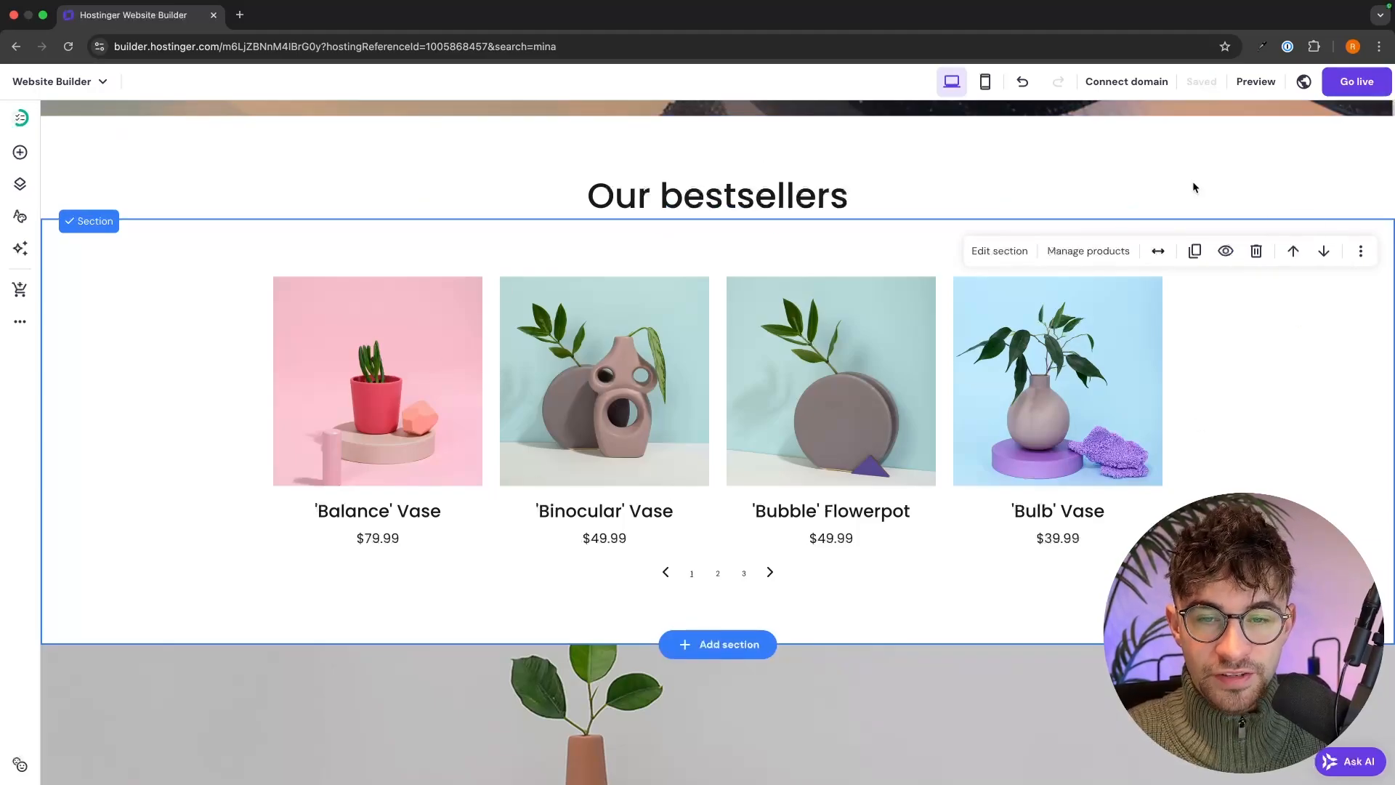
- Open the Store manager's product list
left_click(20, 292)
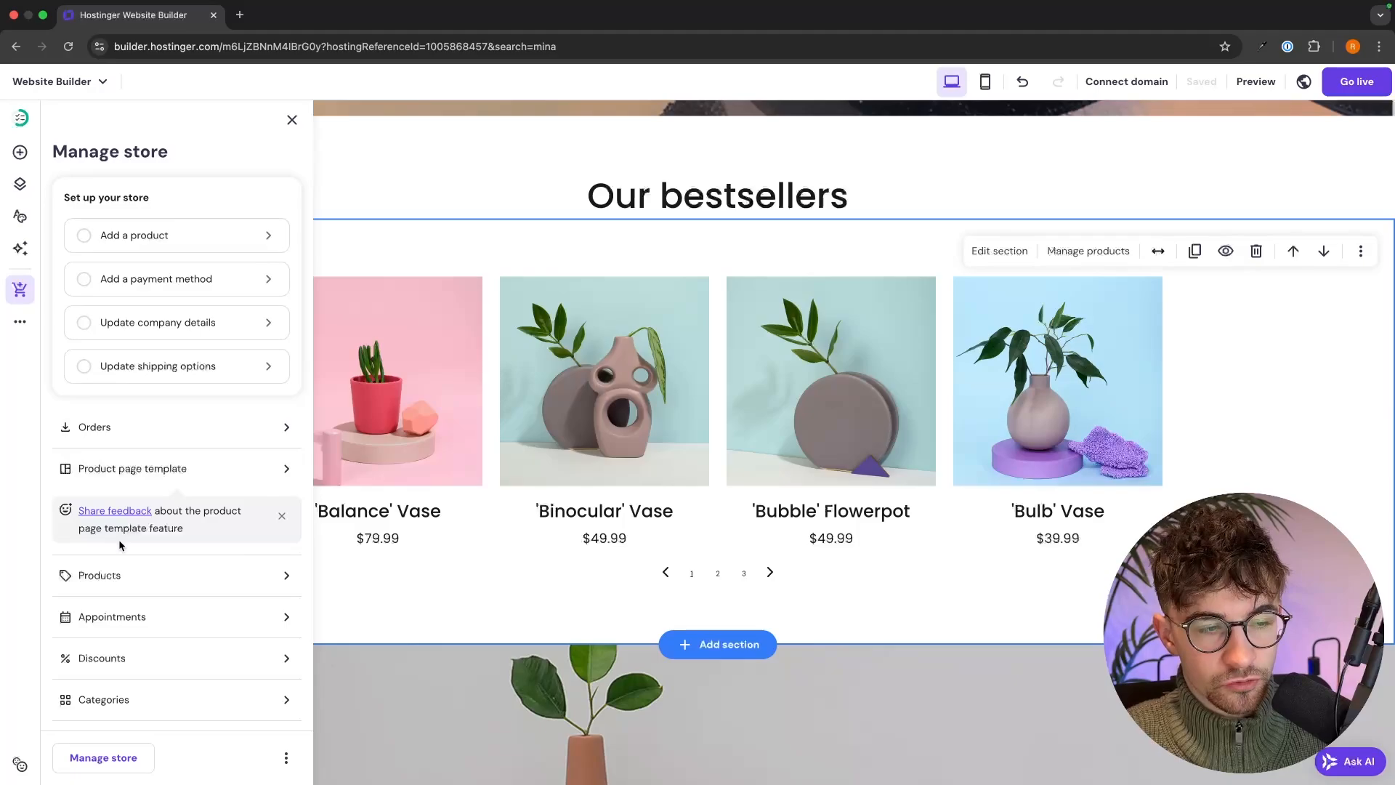
left_click(112, 575)
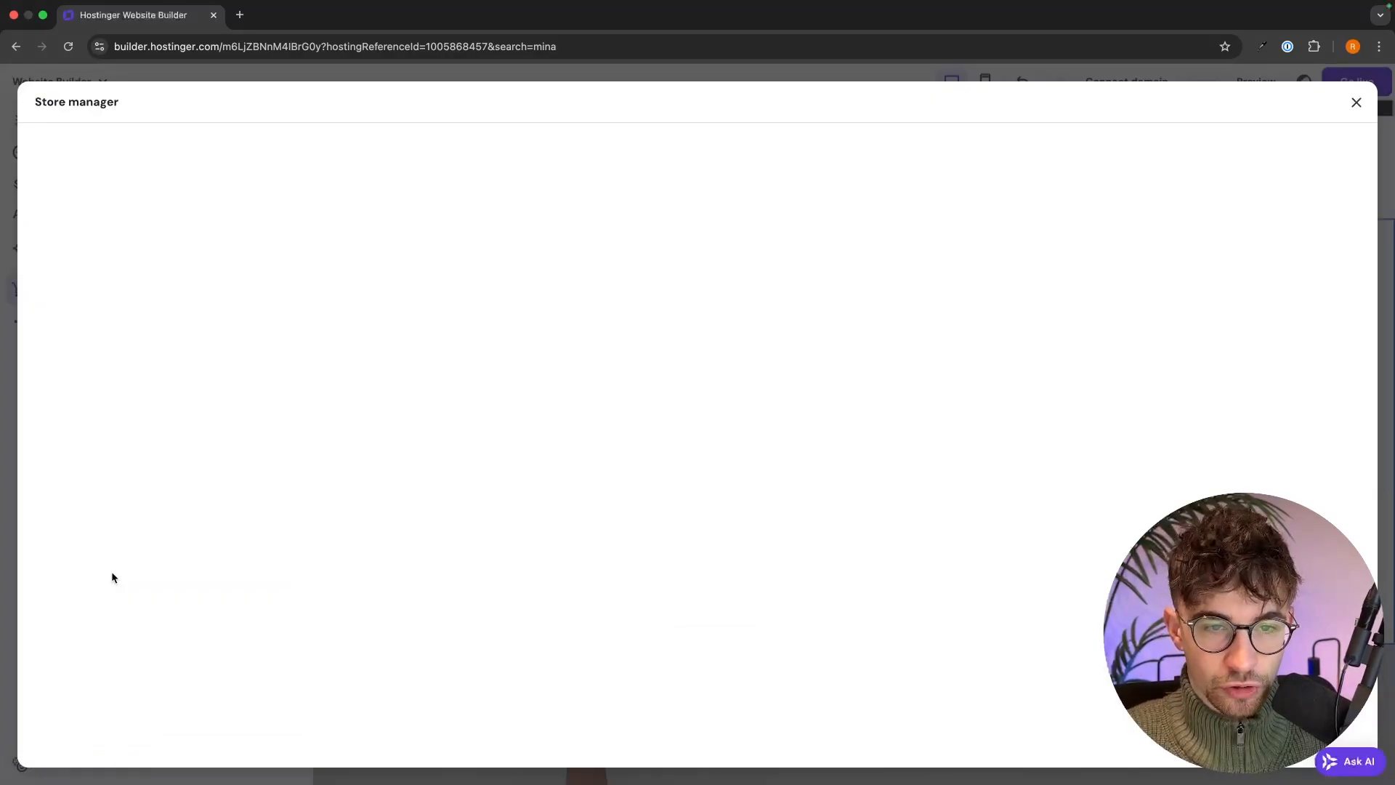
scroll(290, 489, "down", 2)
scroll(292, 489, "down", 3)
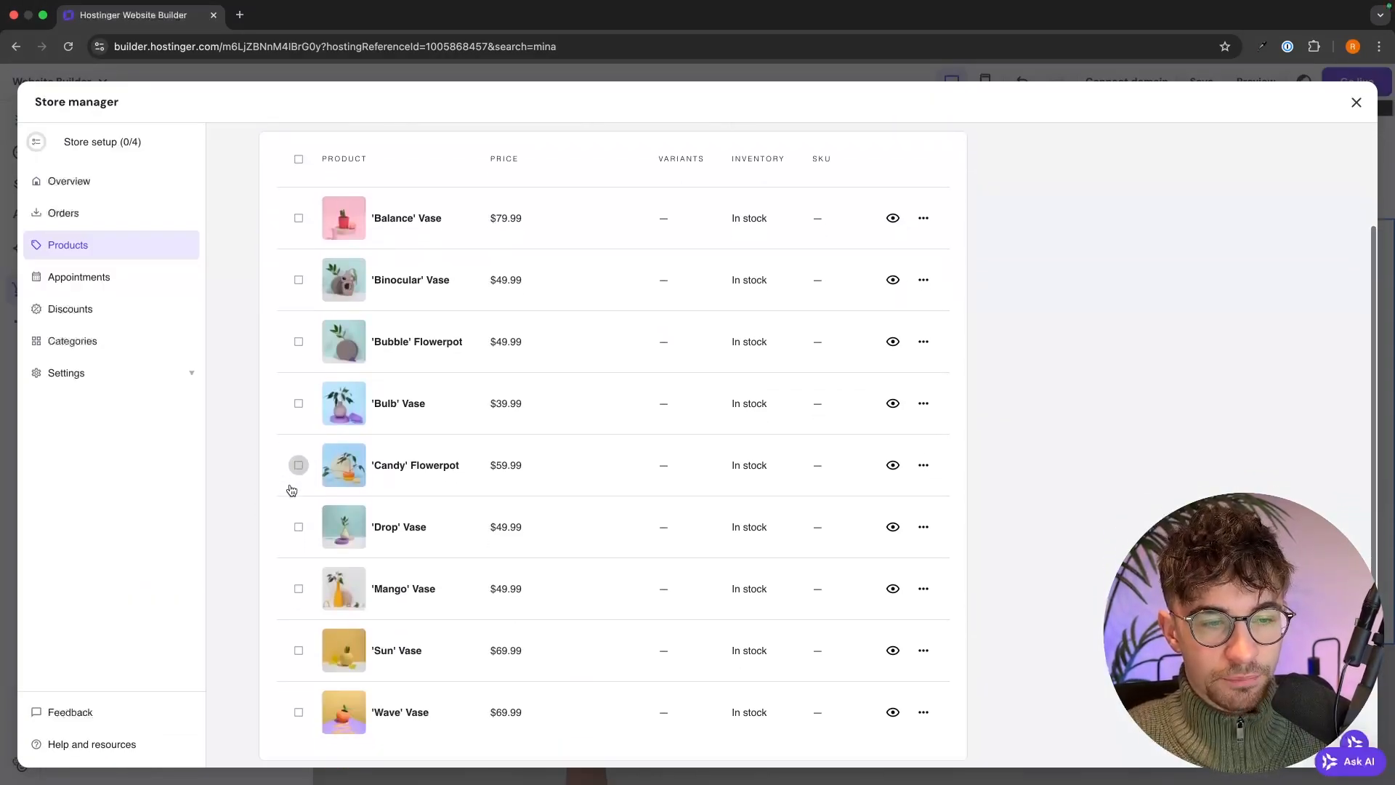
- Tick all nine sample products, from Wave Vase to Balance Vase, and confirm deleting them
left_click(298, 644)
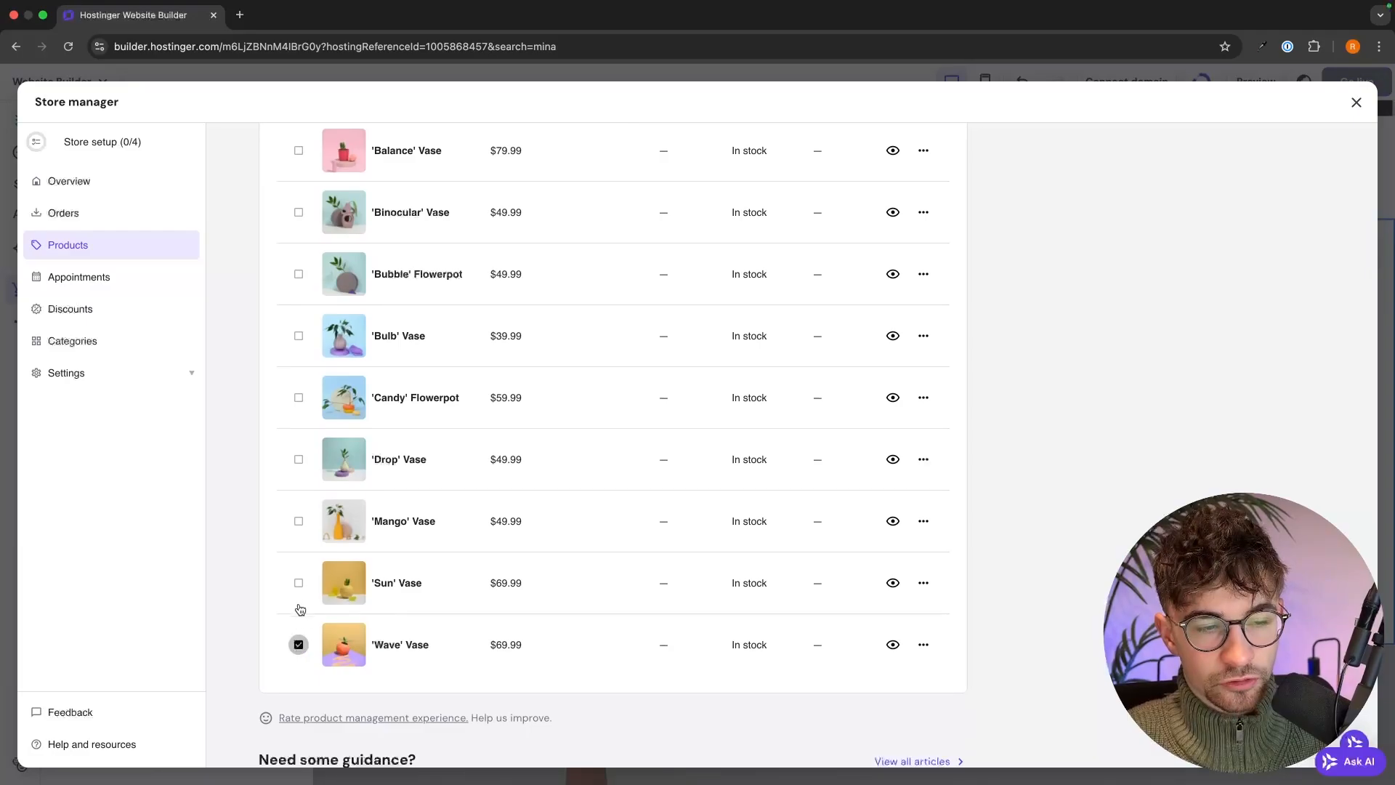
left_click(298, 581)
left_click(299, 546)
scroll(301, 556, "up", 2)
left_click(298, 600)
left_click(299, 539)
left_click(299, 478)
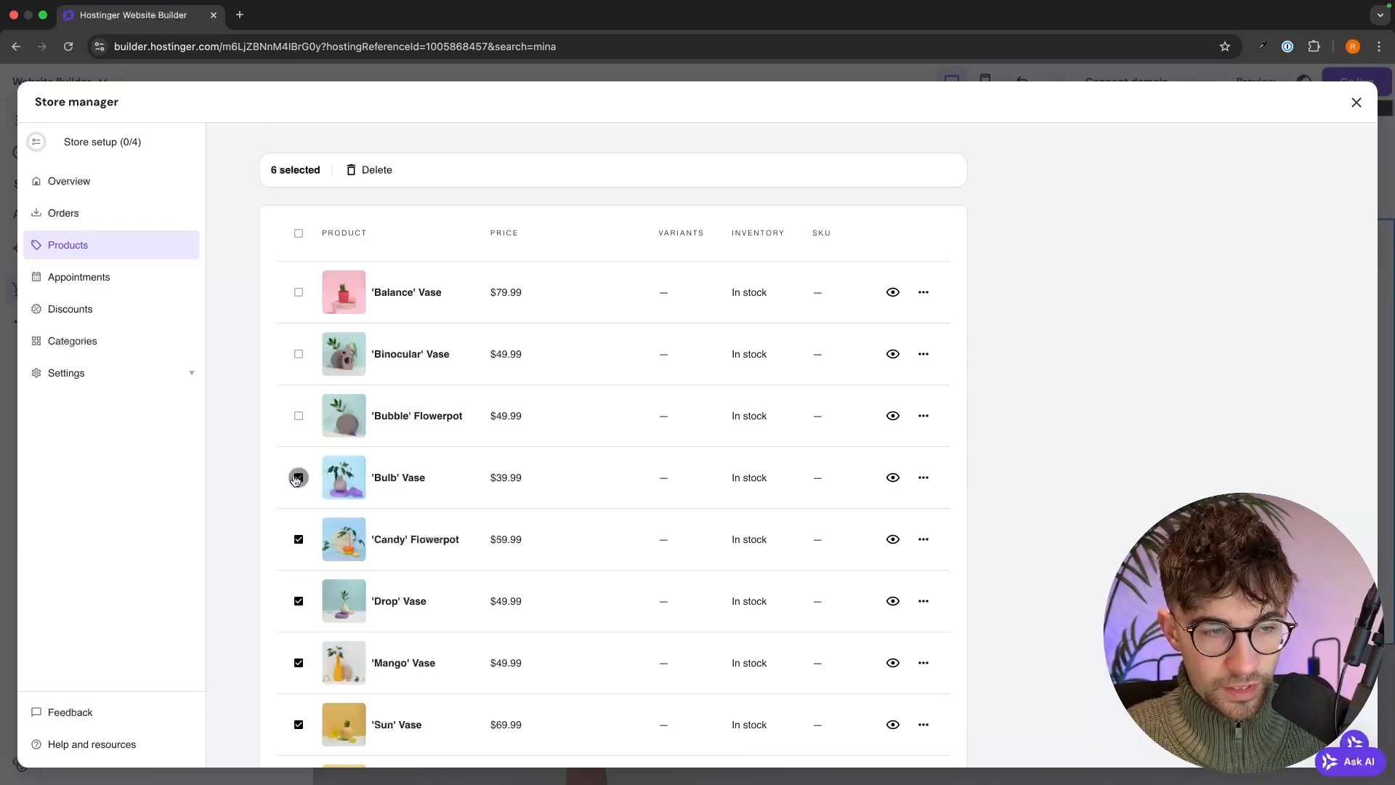
left_click(298, 416)
left_click(299, 354)
left_click(299, 292)
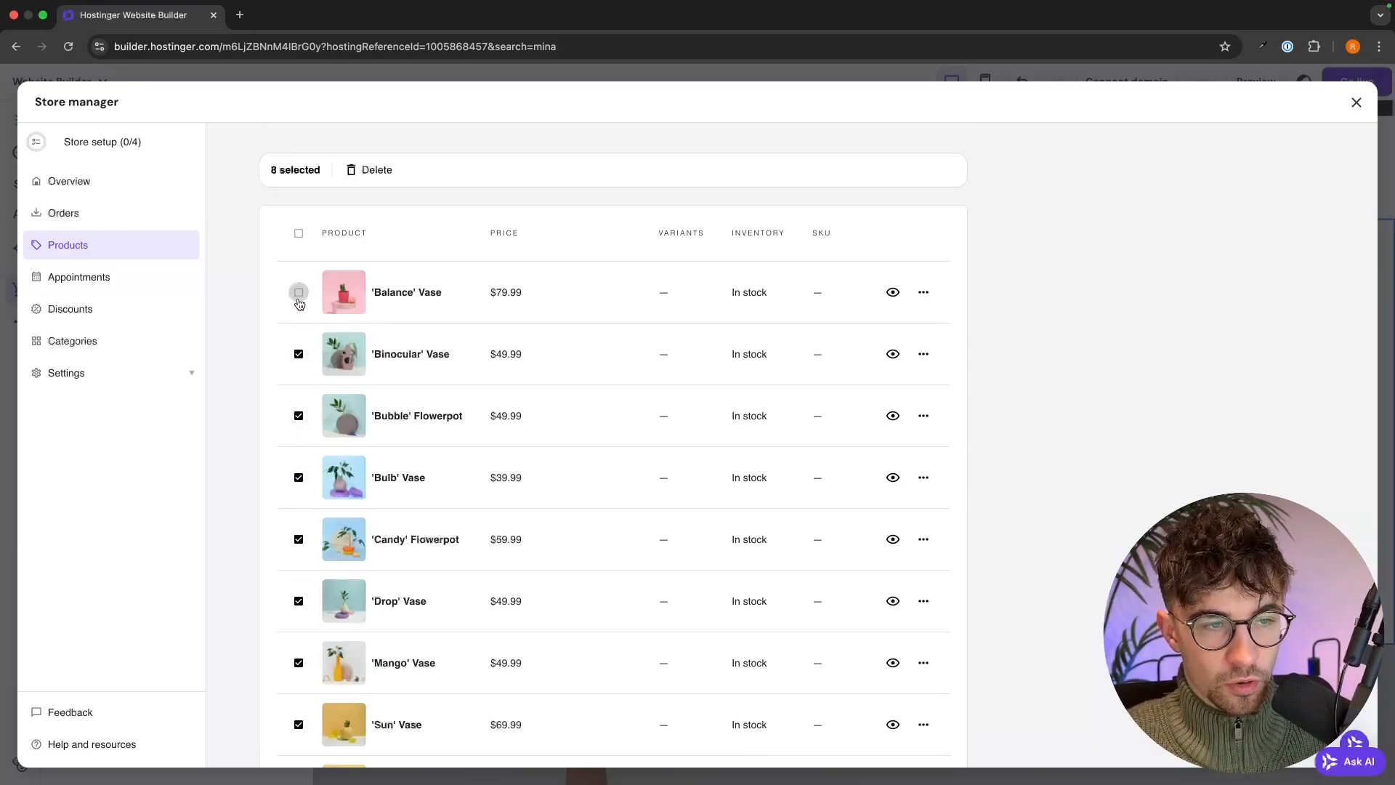
left_click(385, 169)
left_click(816, 489)
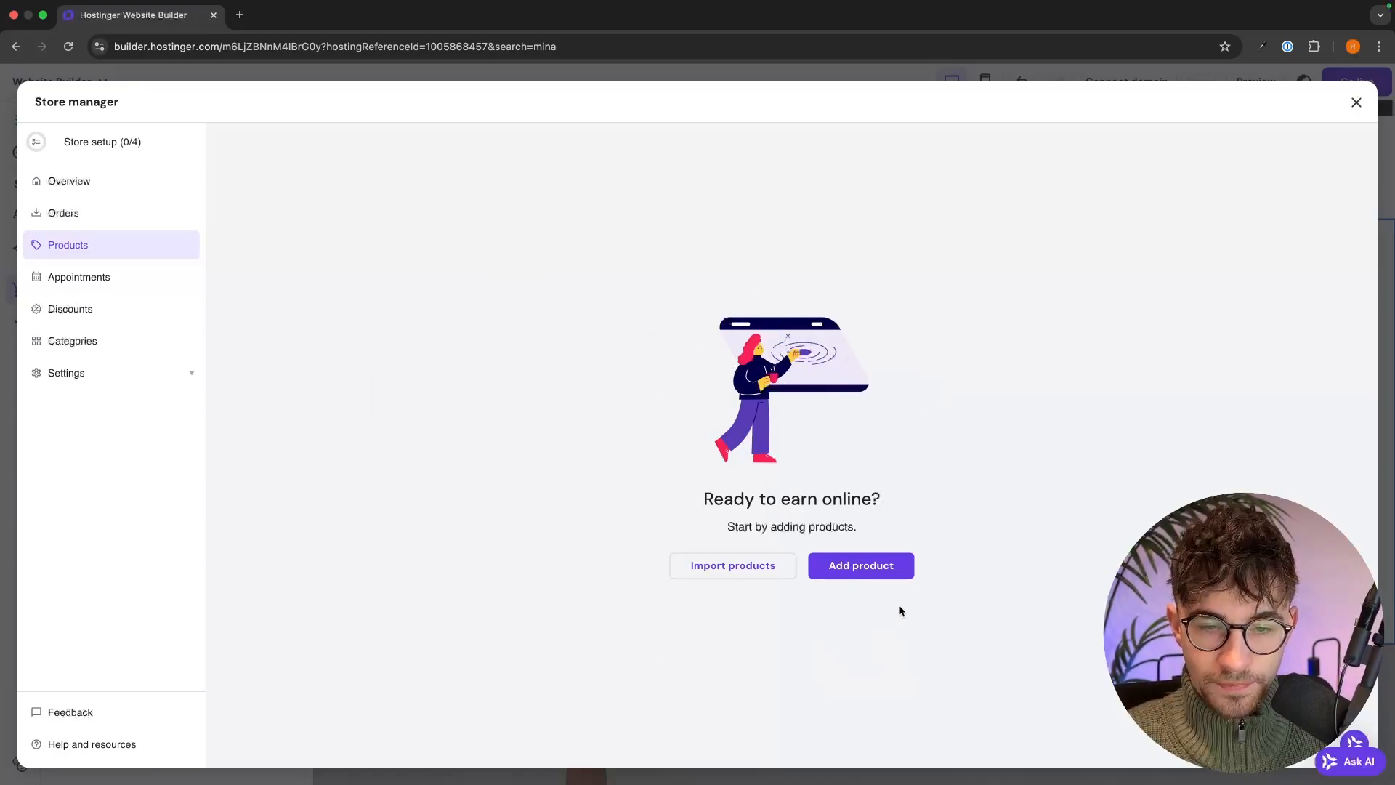
- Start a new physical product and begin naming it 'Whale's Life - C'
left_click(881, 578)
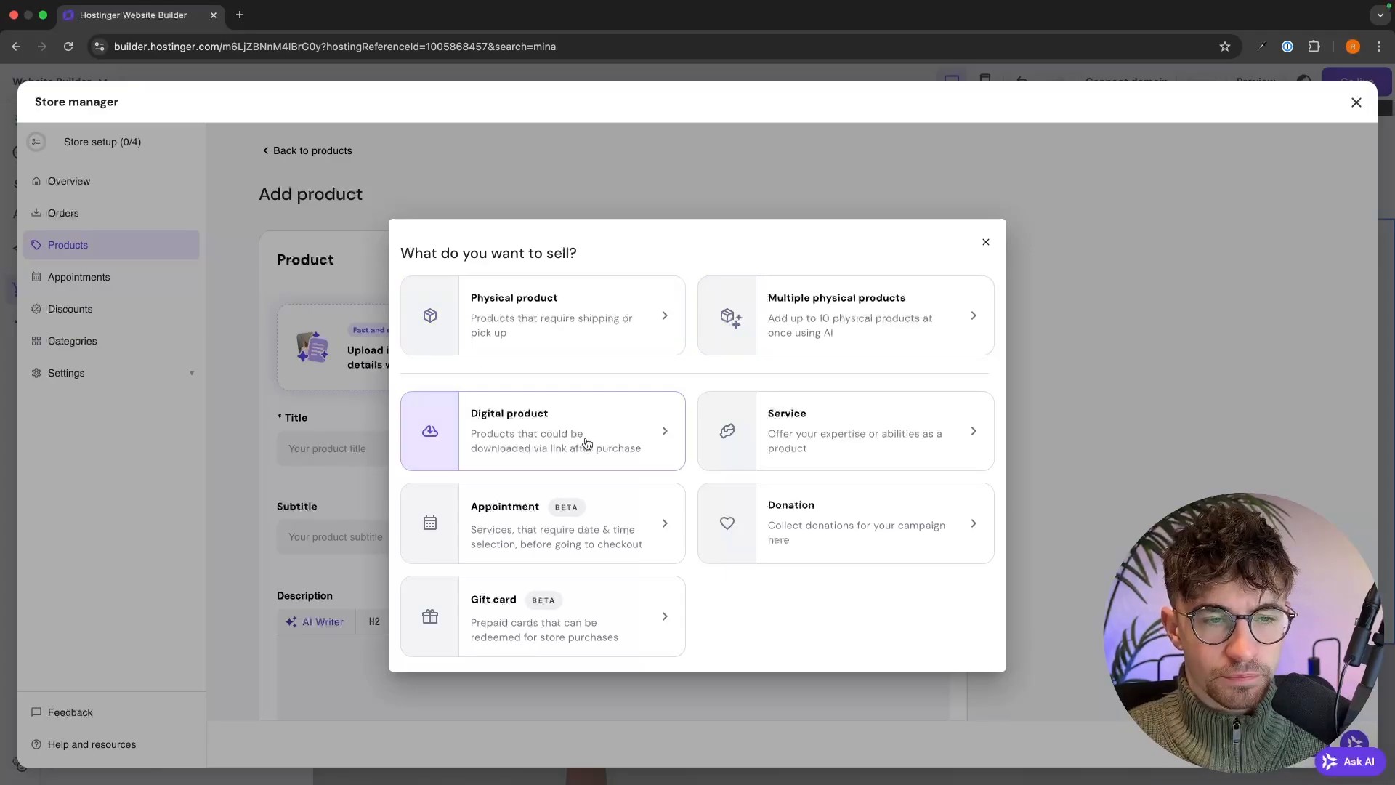
left_click(581, 341)
scroll(580, 341, "down", 3)
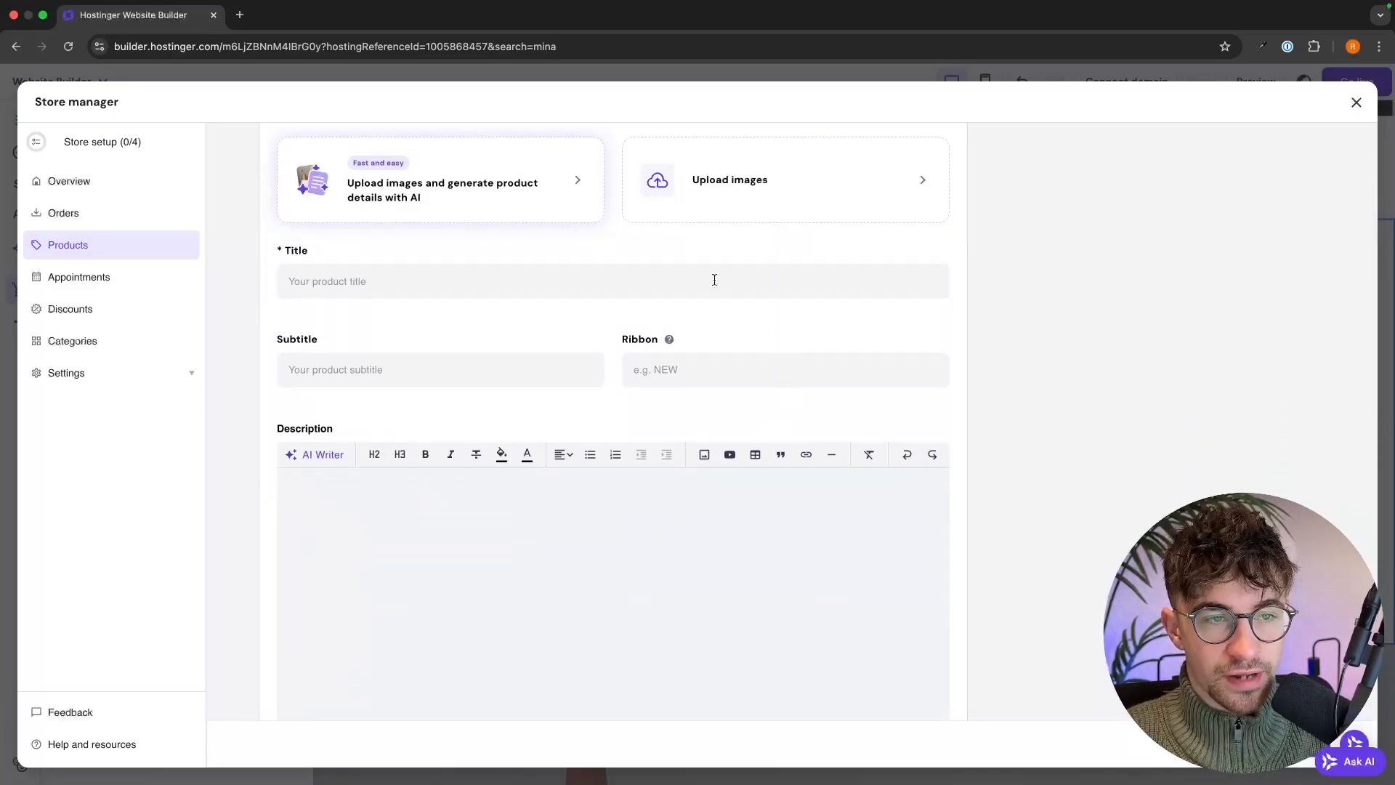
type("Wha")
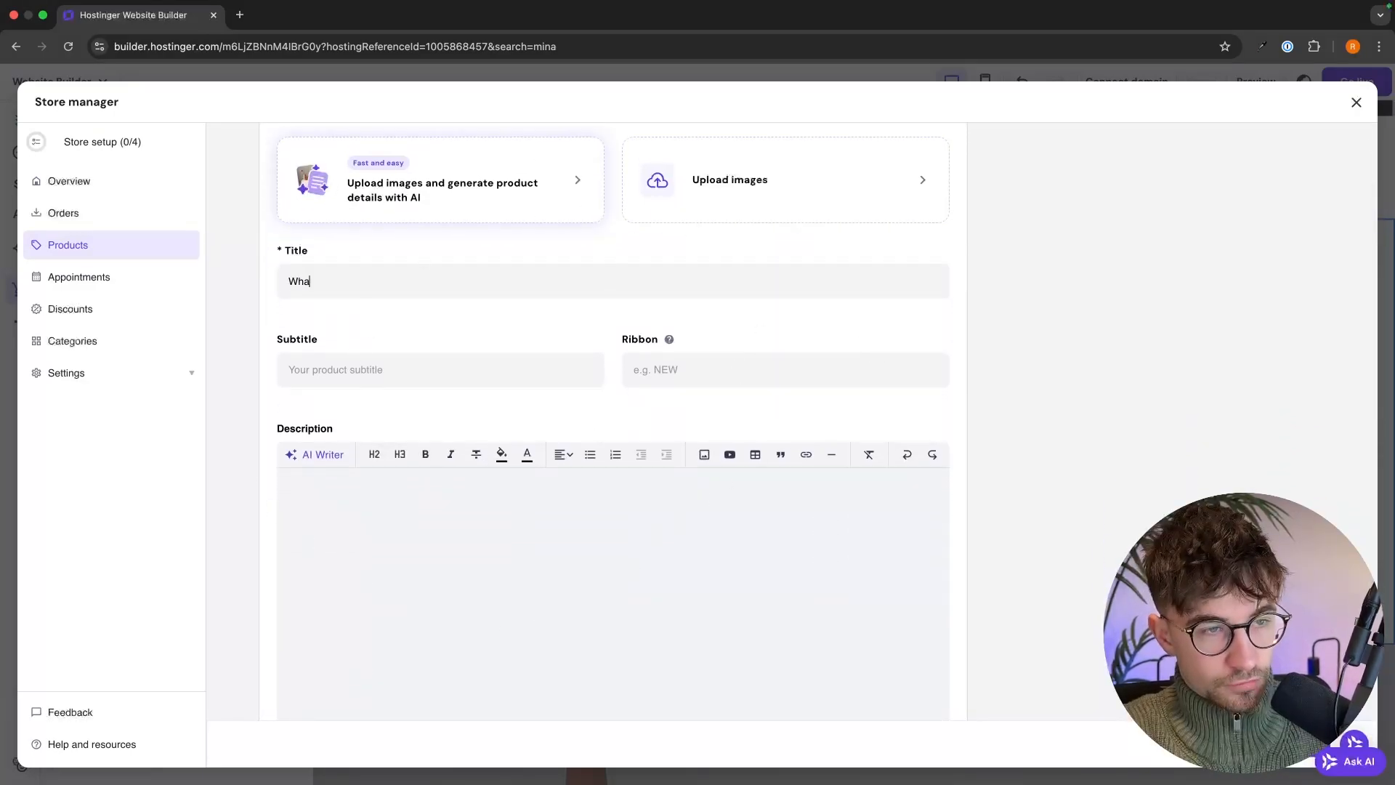
type("le's ")
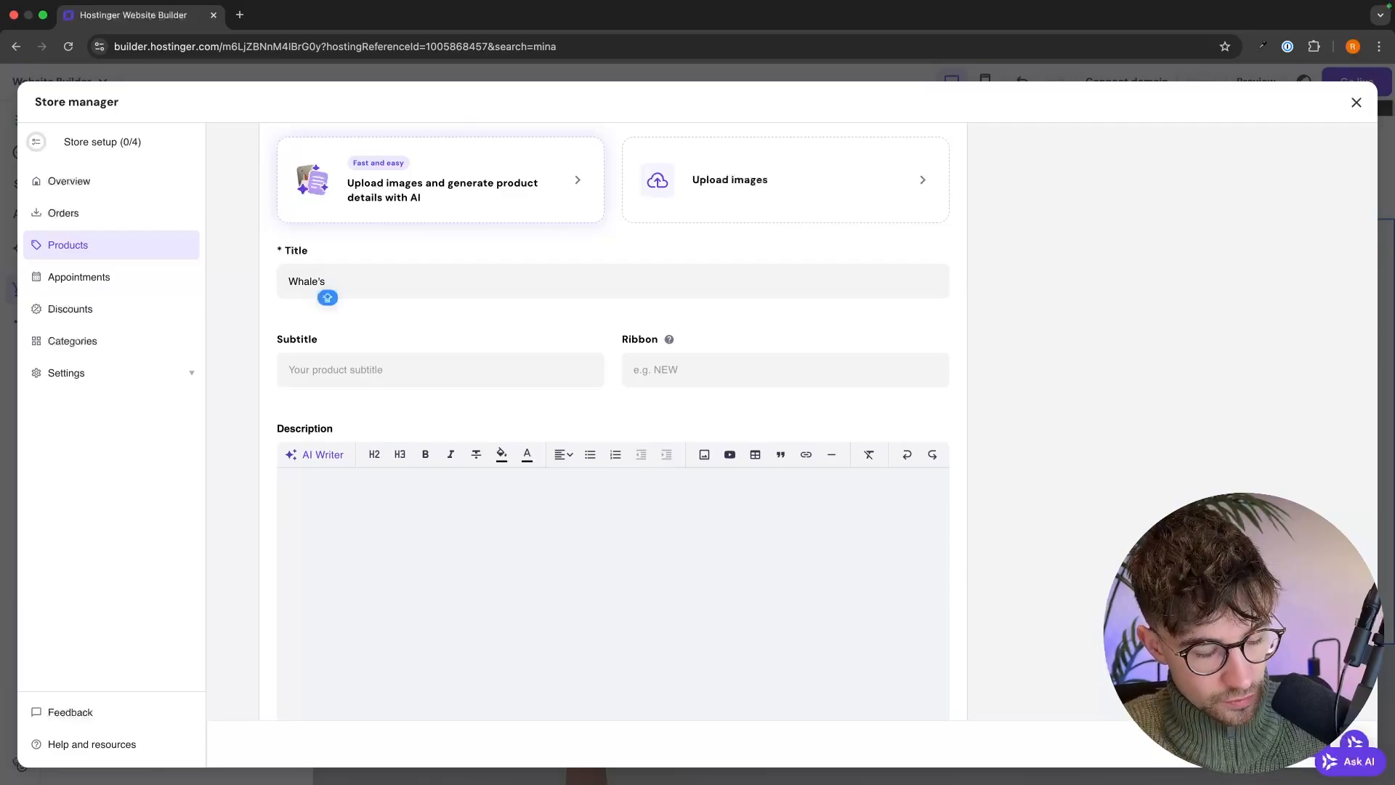
type("Life - Canvas Print")
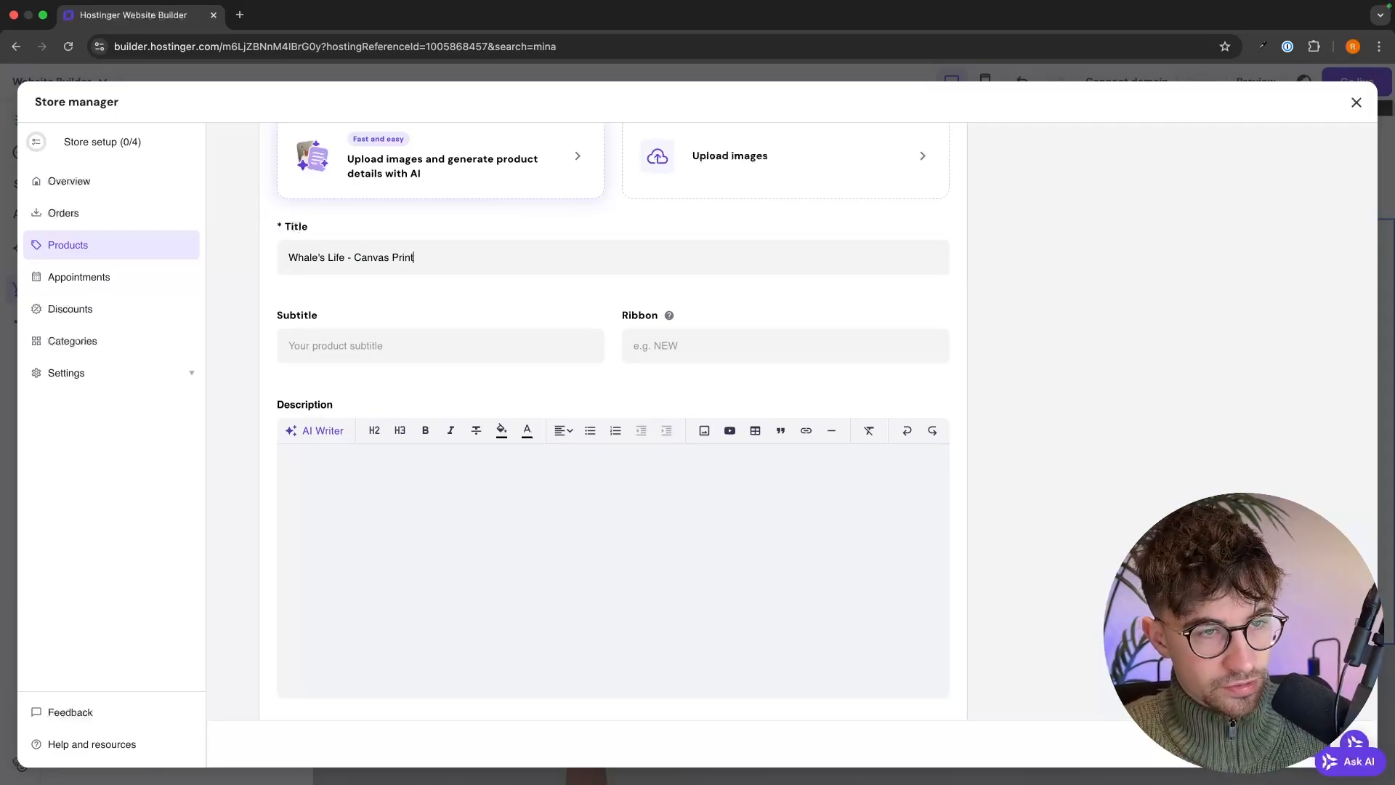
- Upload the whale artwork as the product image
scroll(890, 535, "up", 2)
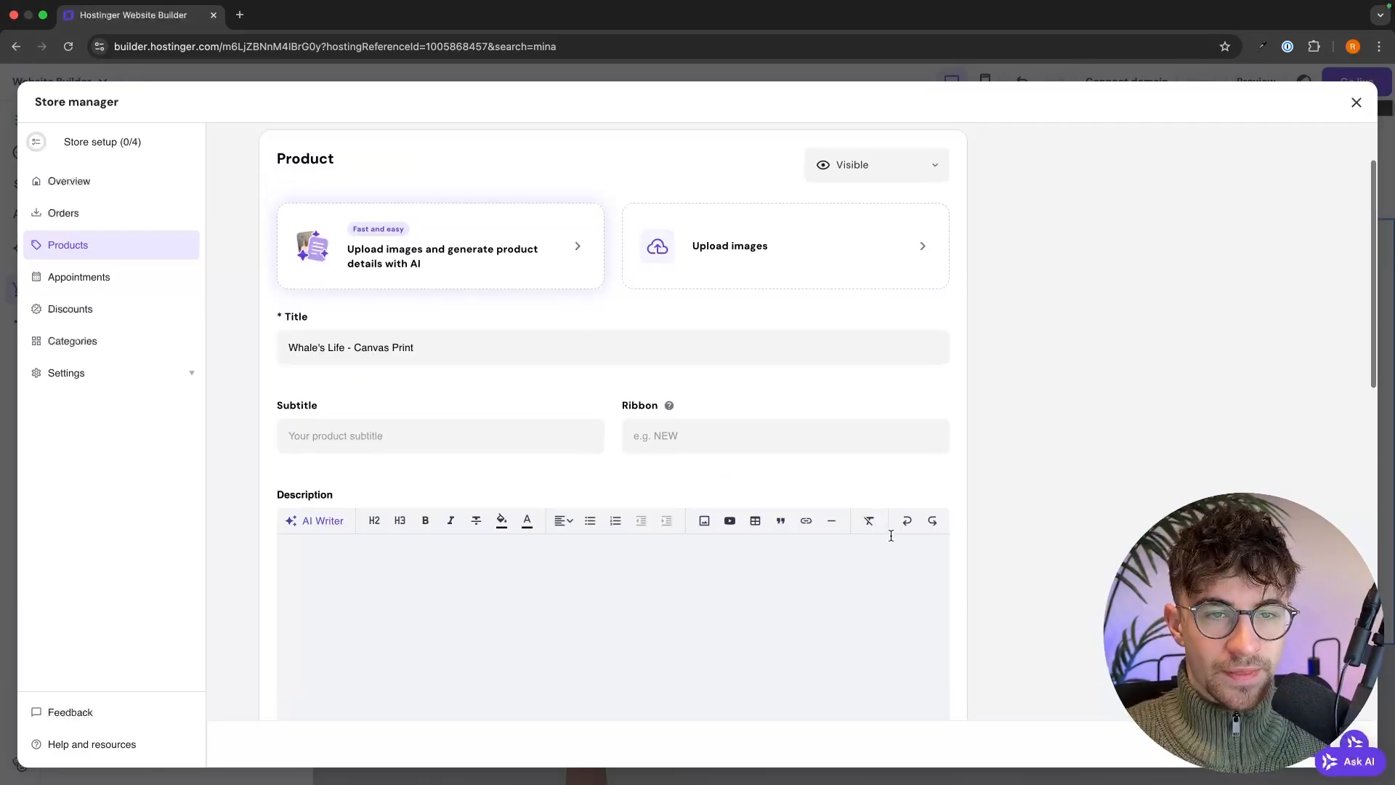
left_click(712, 261)
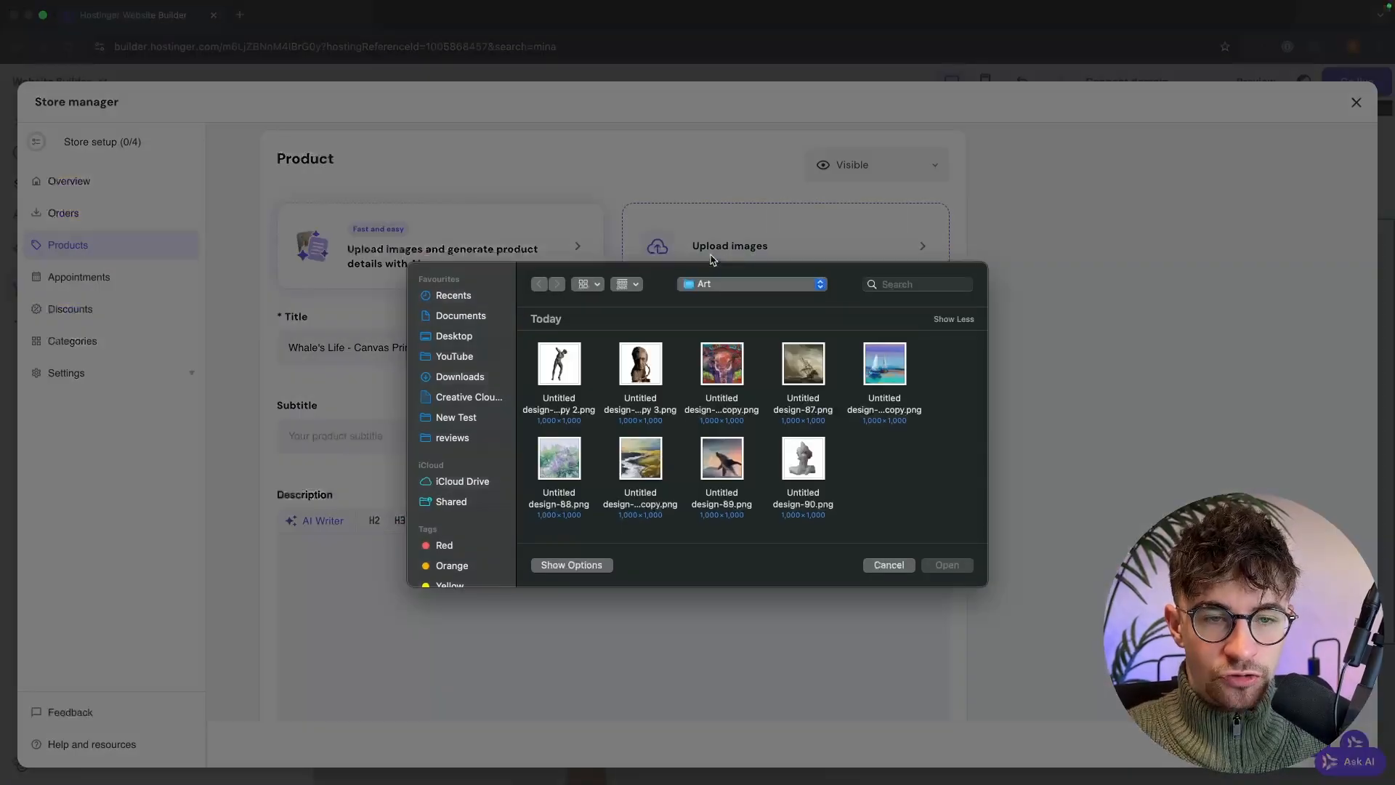
double_click(733, 477)
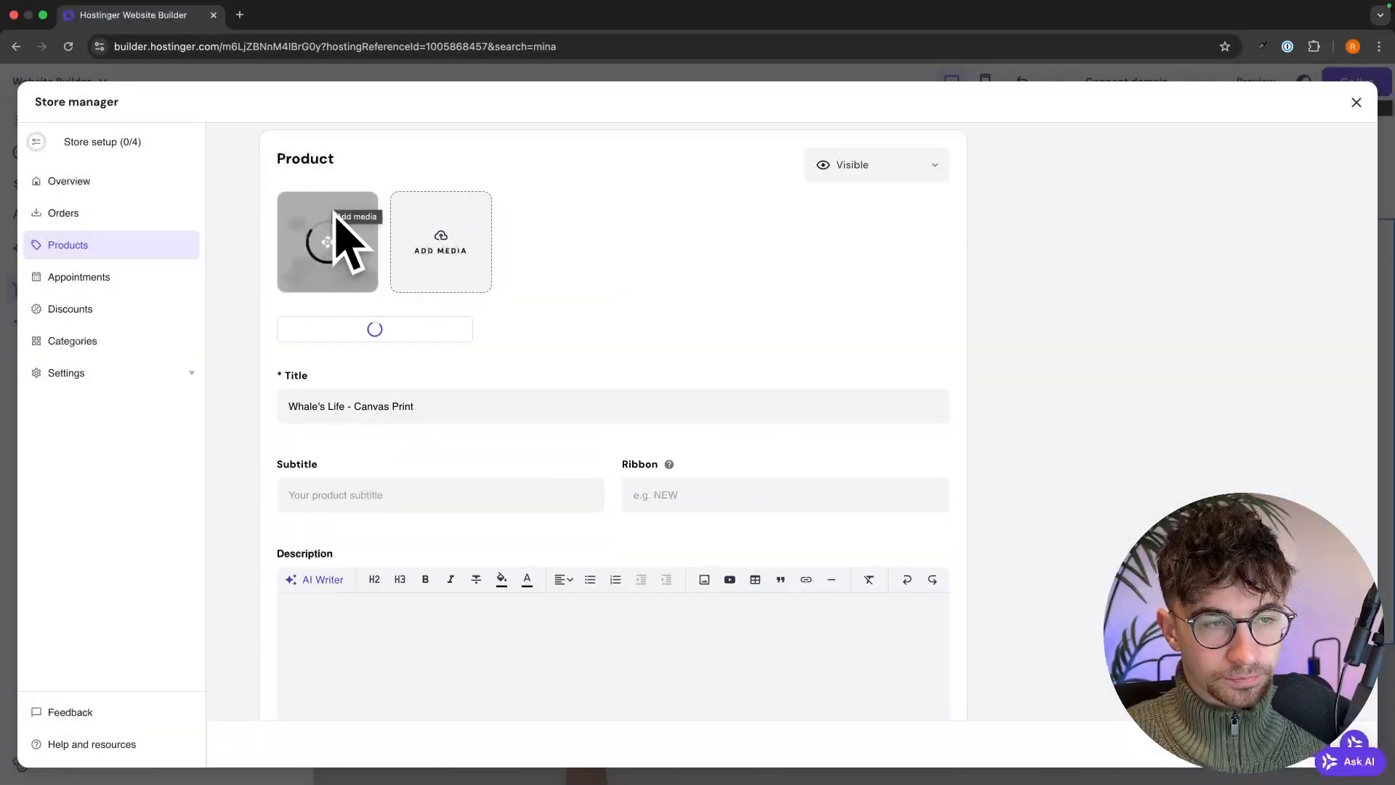
- Set price $34.99 and weight 1 kg, and track stock at quantity 100
scroll(534, 266, "down", 1)
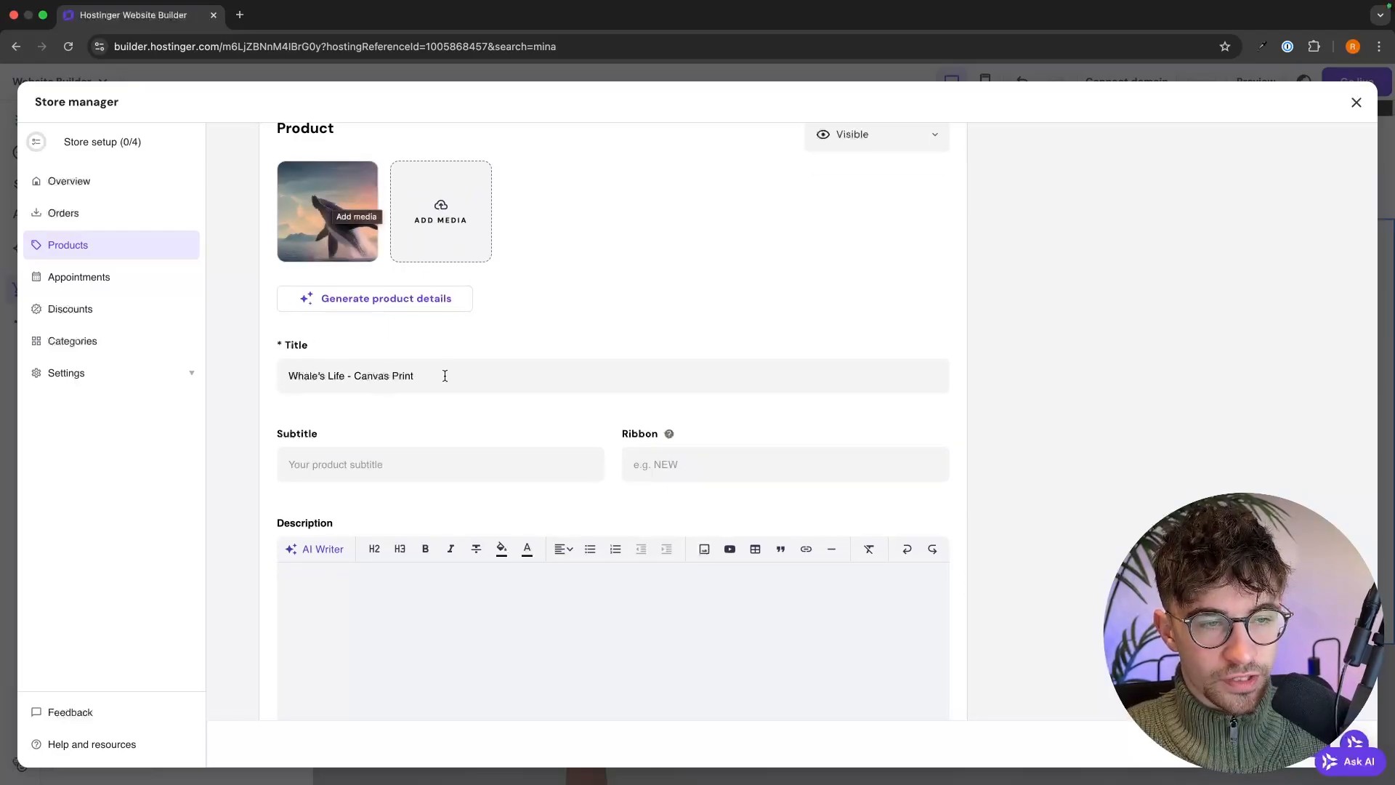
scroll(509, 366, "down", 5)
scroll(383, 266, "down", 3)
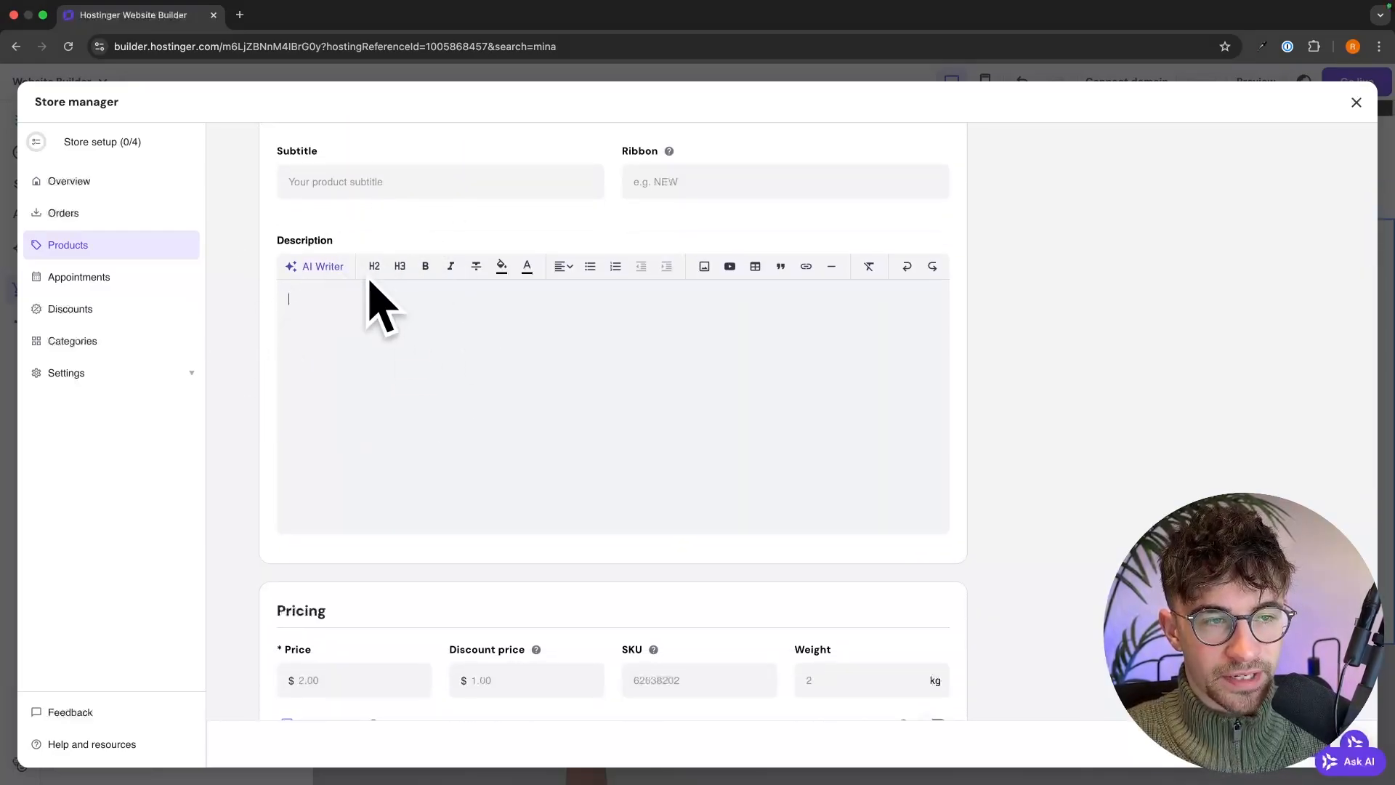
scroll(539, 302, "down", 6)
scroll(538, 302, "down", 2)
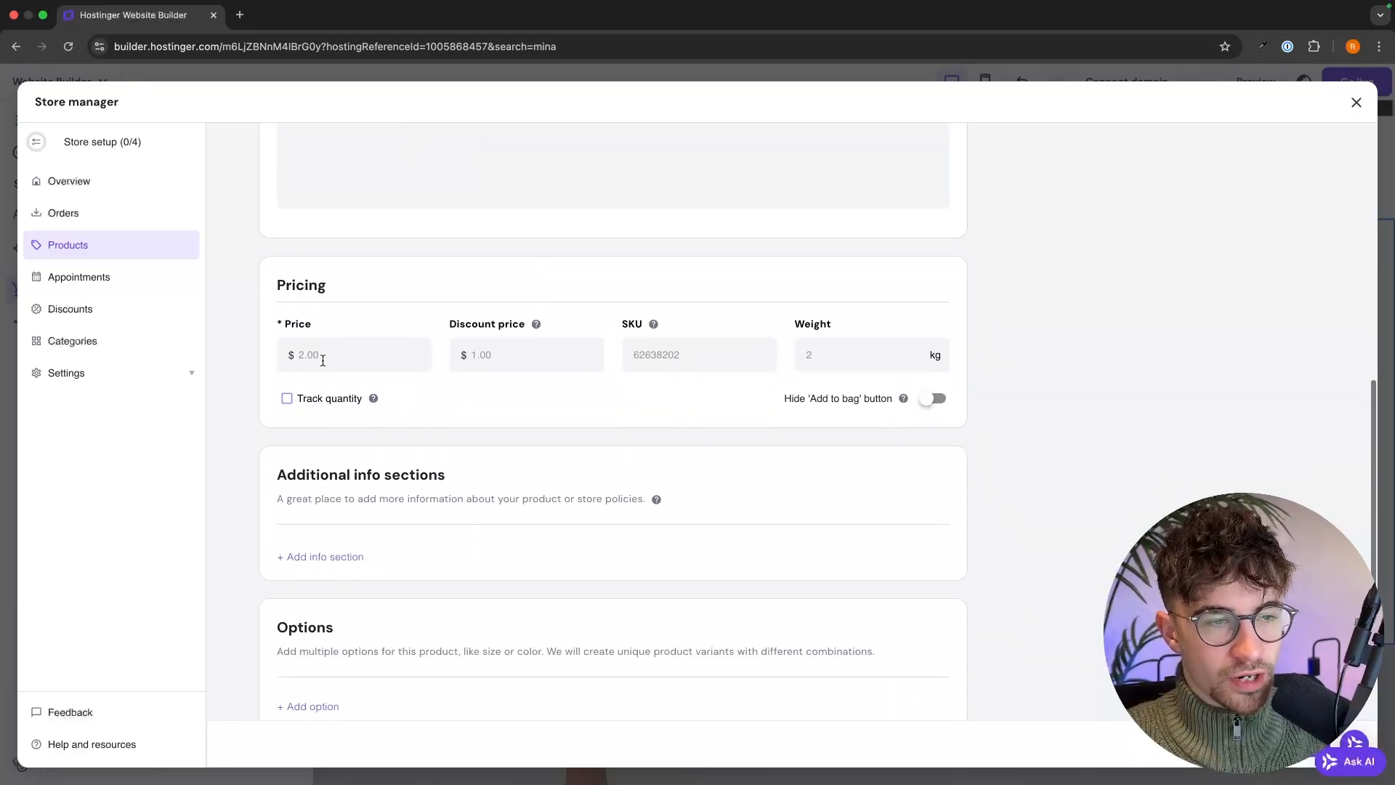
left_click(322, 360)
scroll(323, 360, "down", 1)
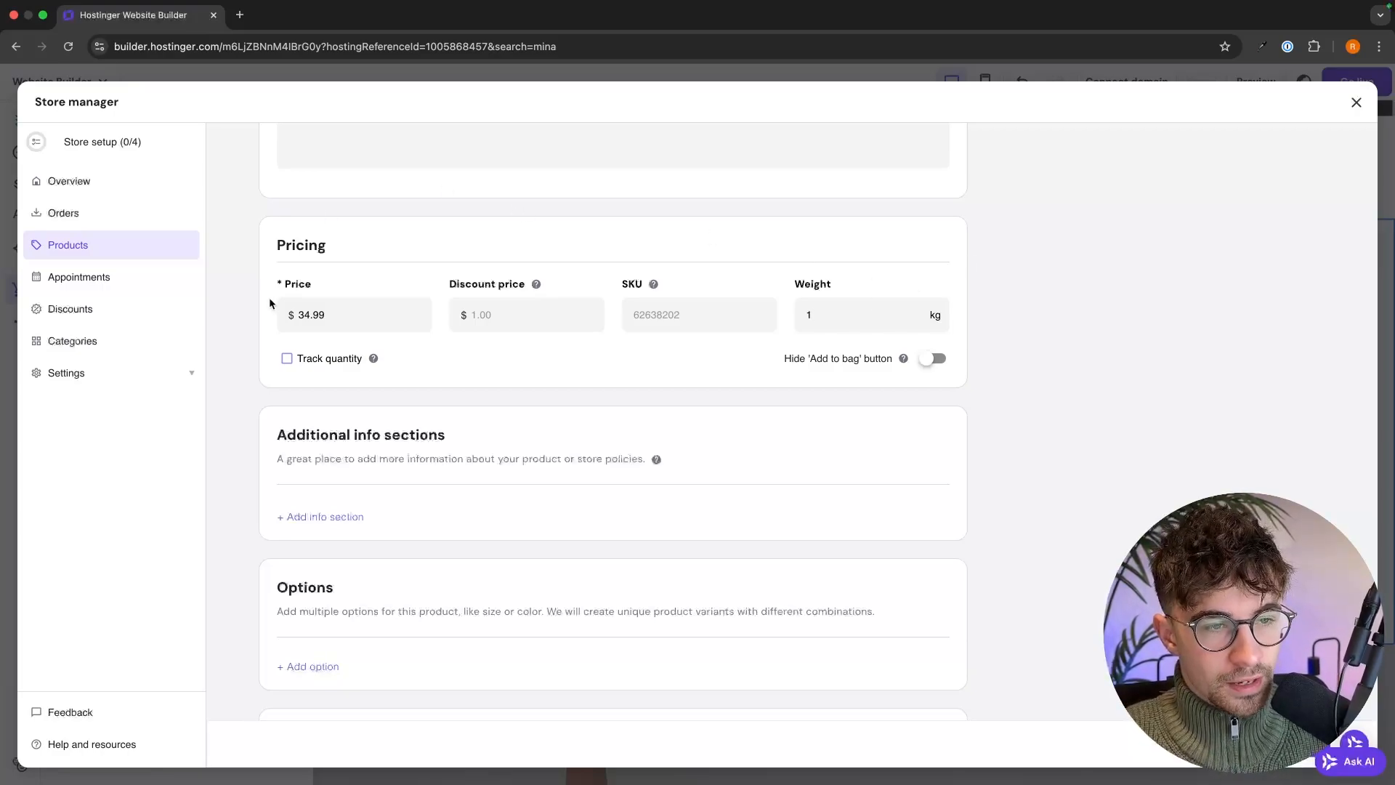
left_click(287, 358)
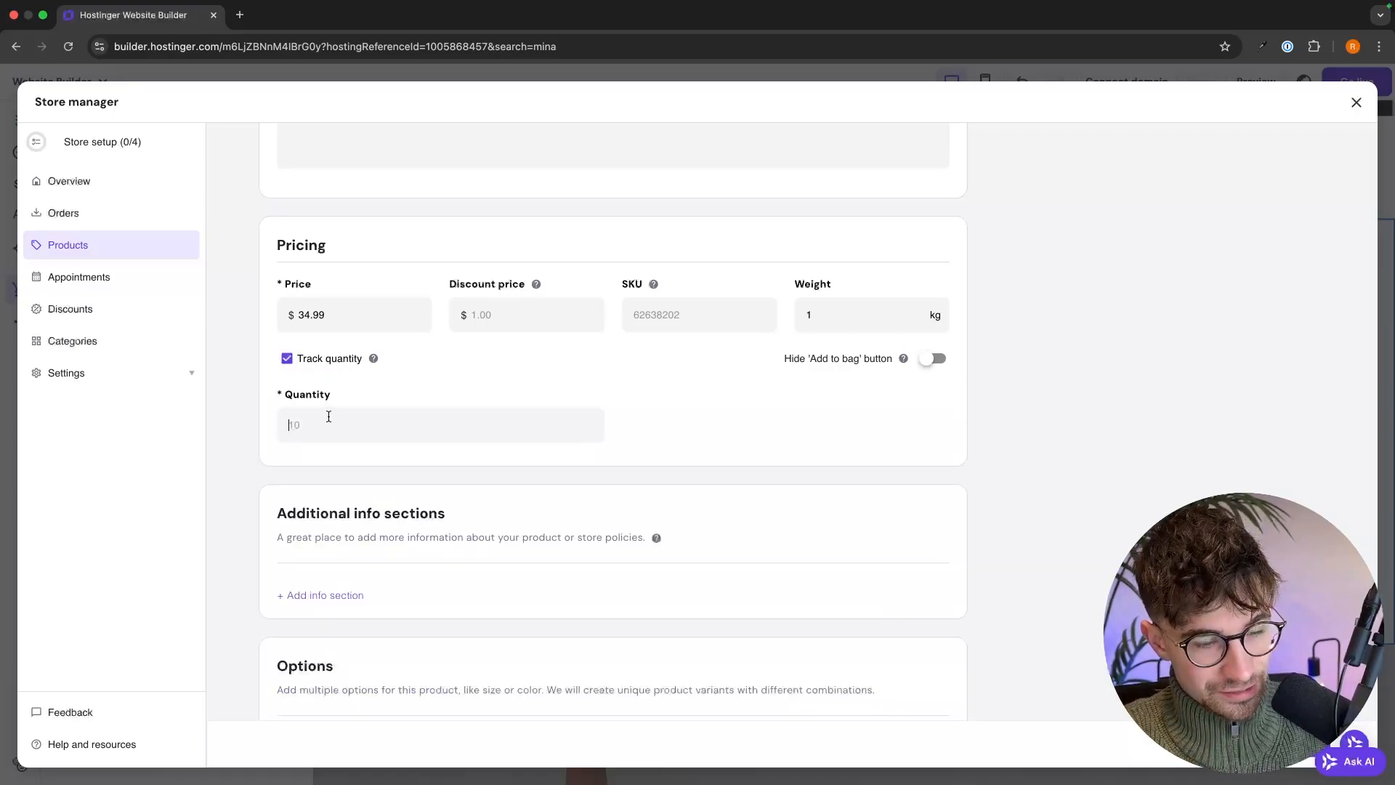
type("100")
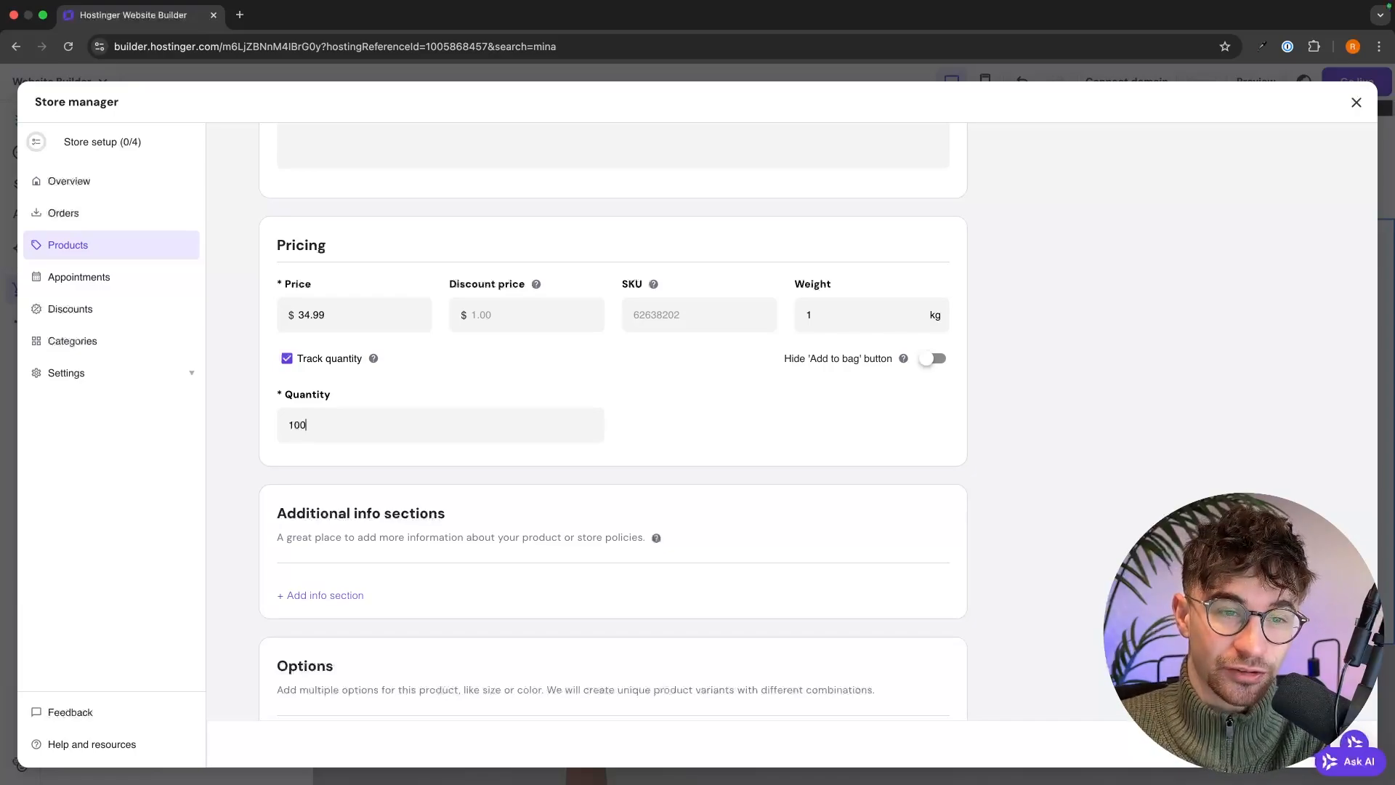
scroll(752, 417, "down", 5)
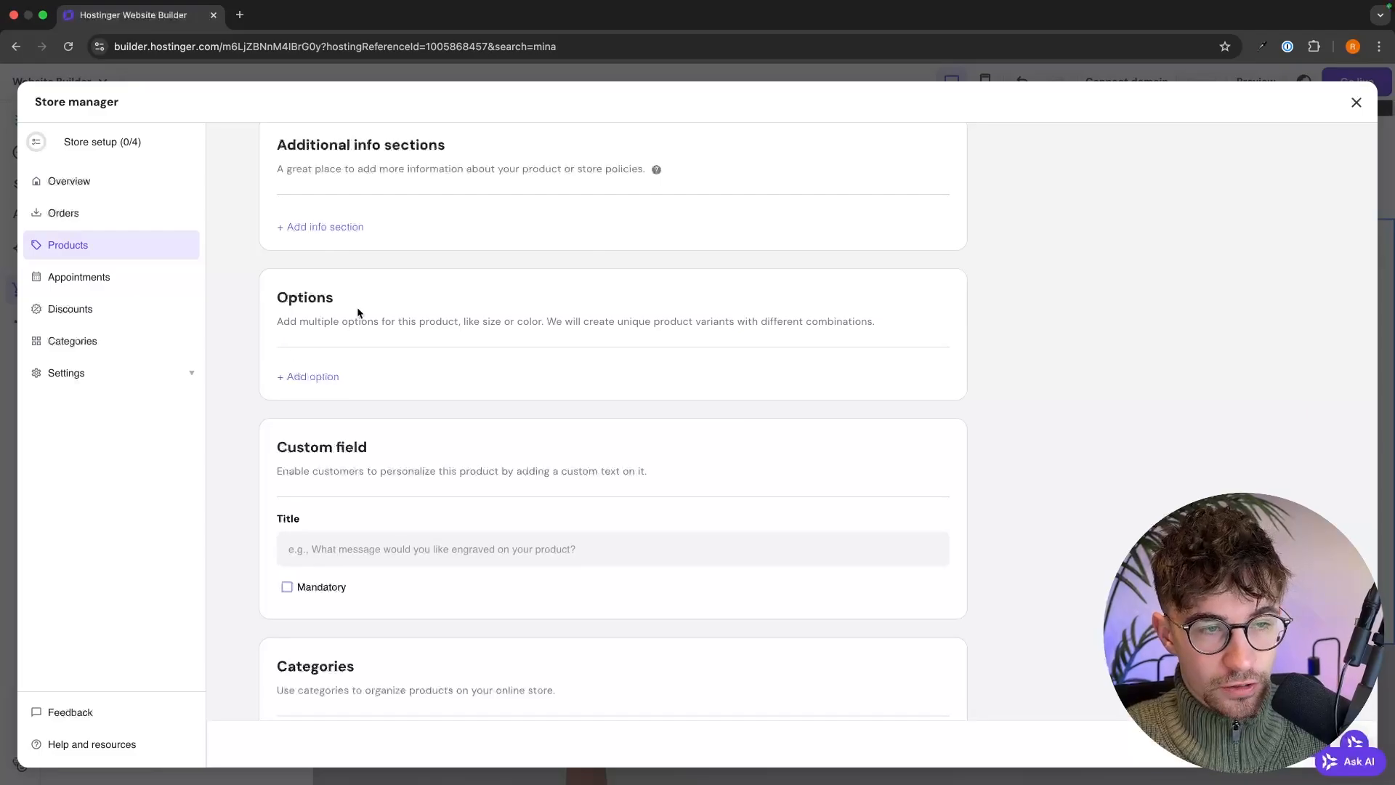
- Create and save a Size option with choices 10" x 10", 12" x 12" and 15" x 15"
left_click(314, 380)
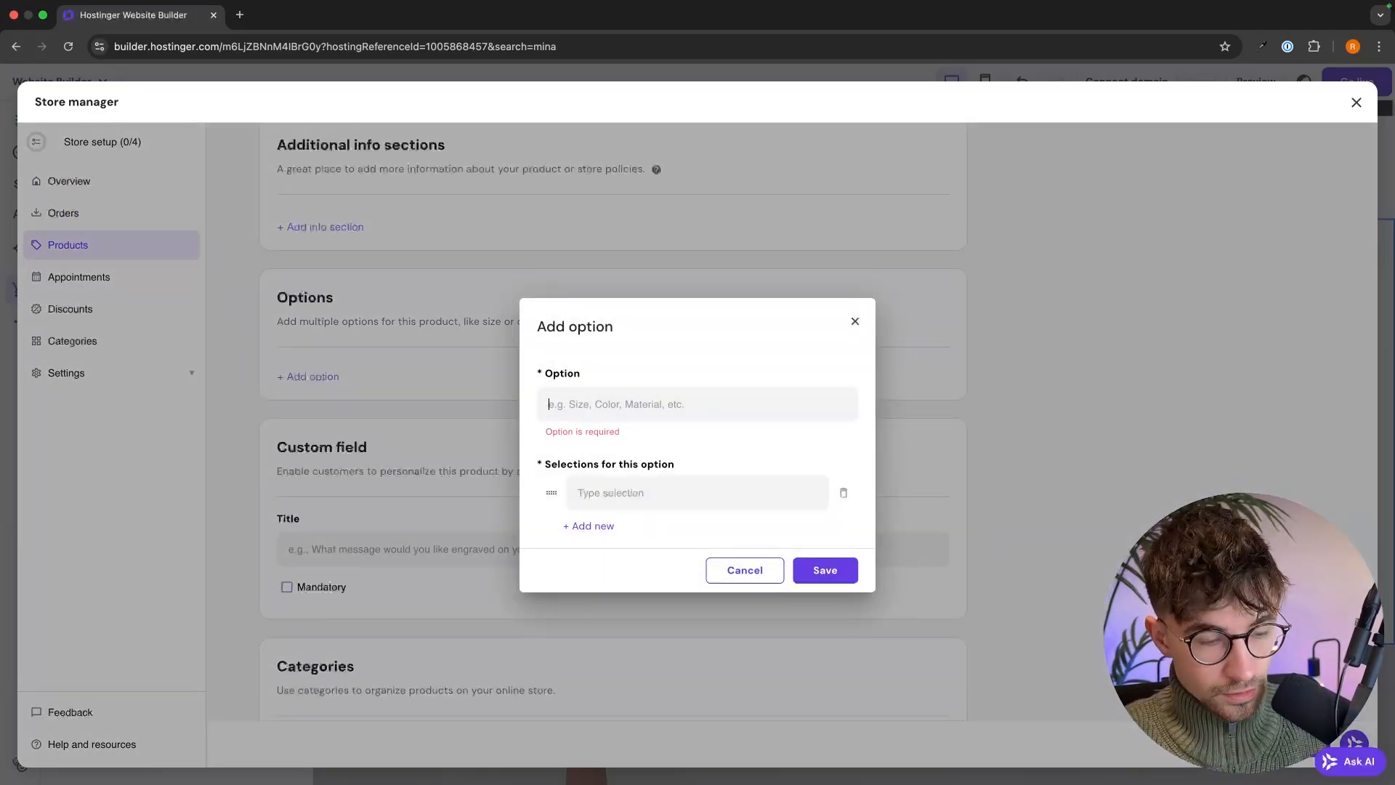
type("Size")
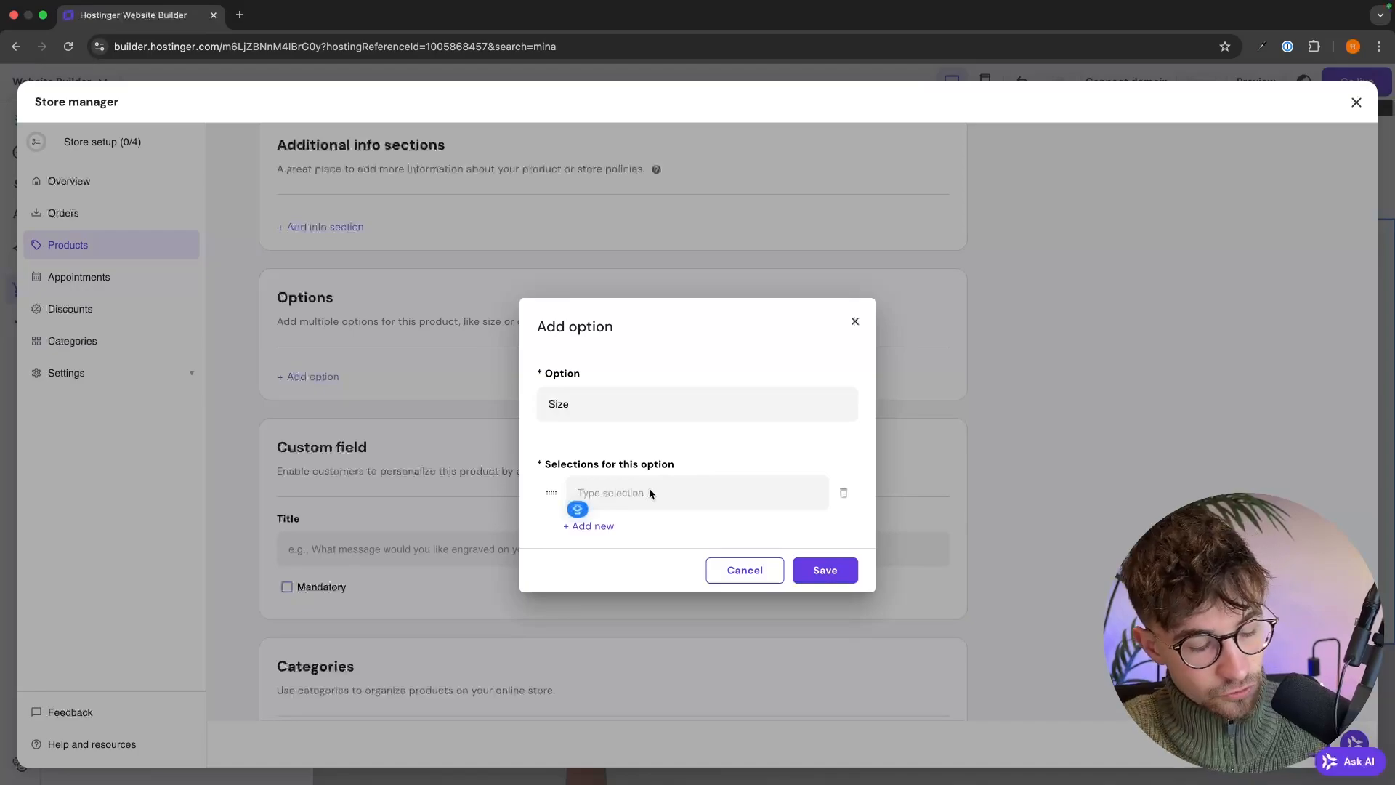
type("10\" x")
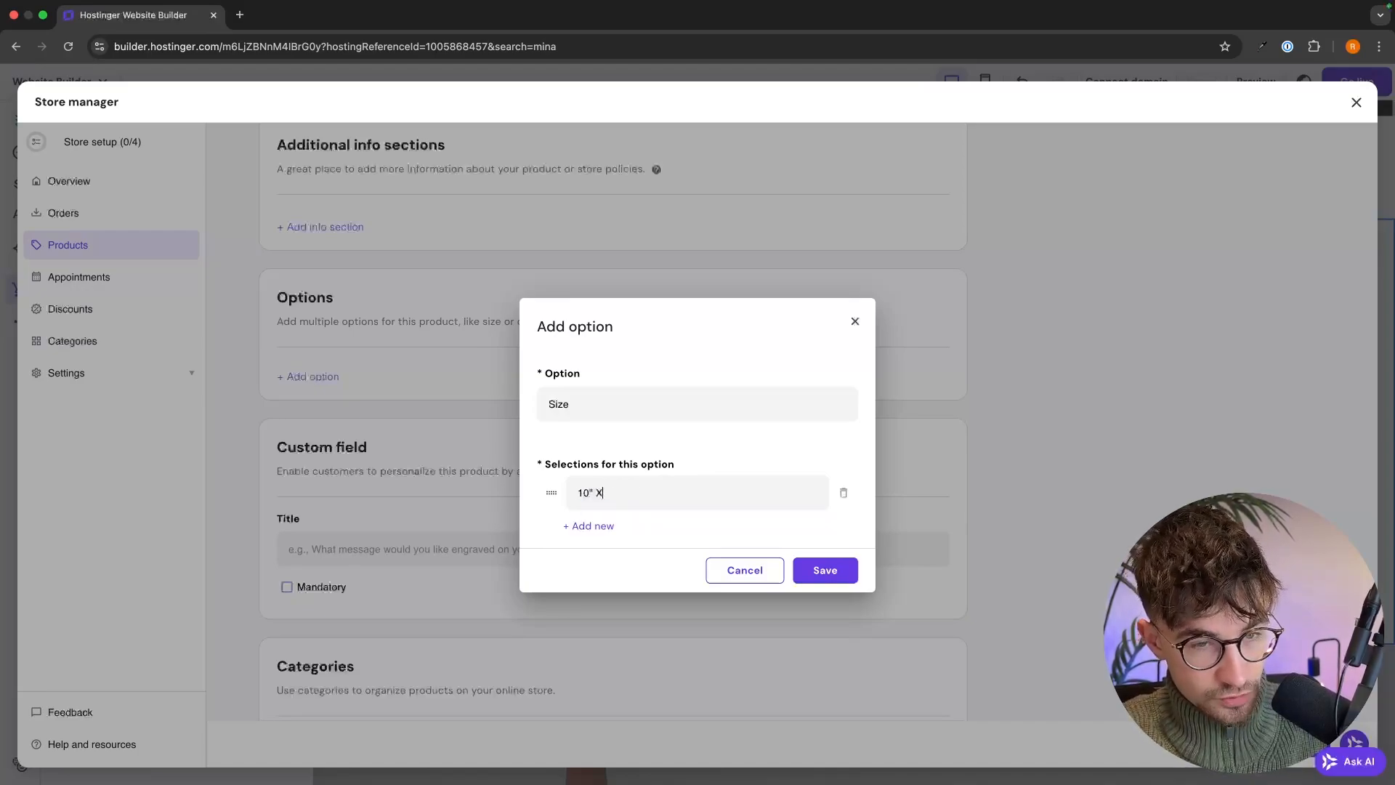
type(" 10")
left_click(597, 529)
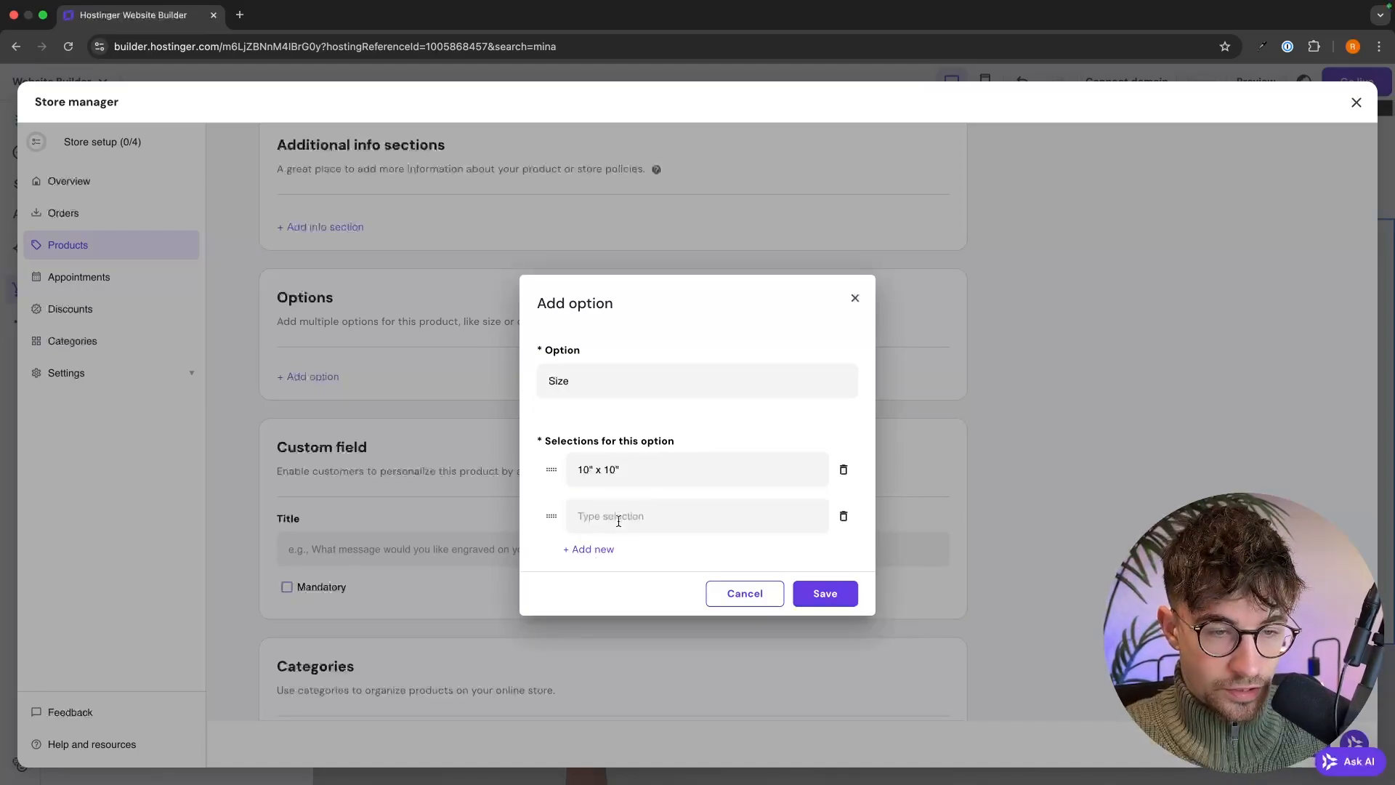
type("12\" x 12")
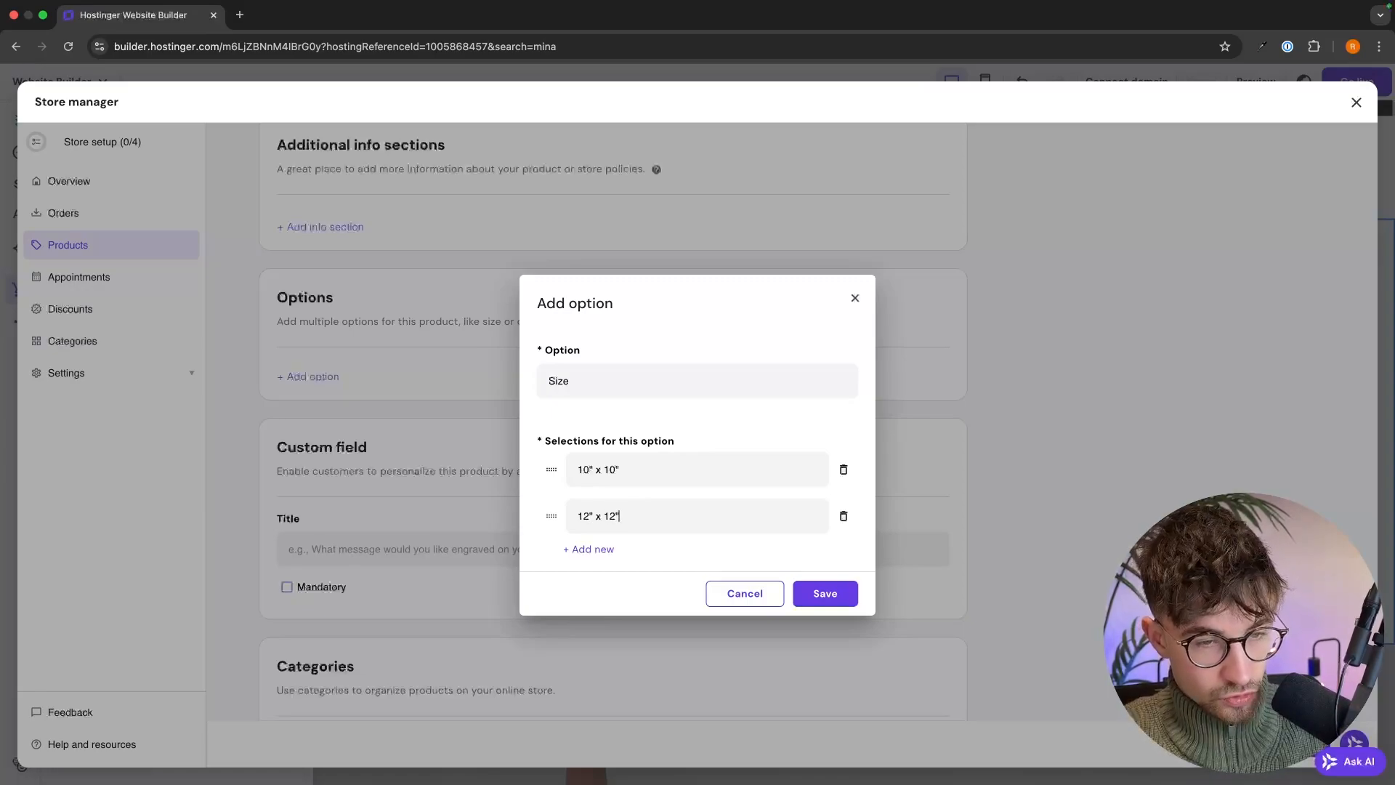
left_click(591, 548)
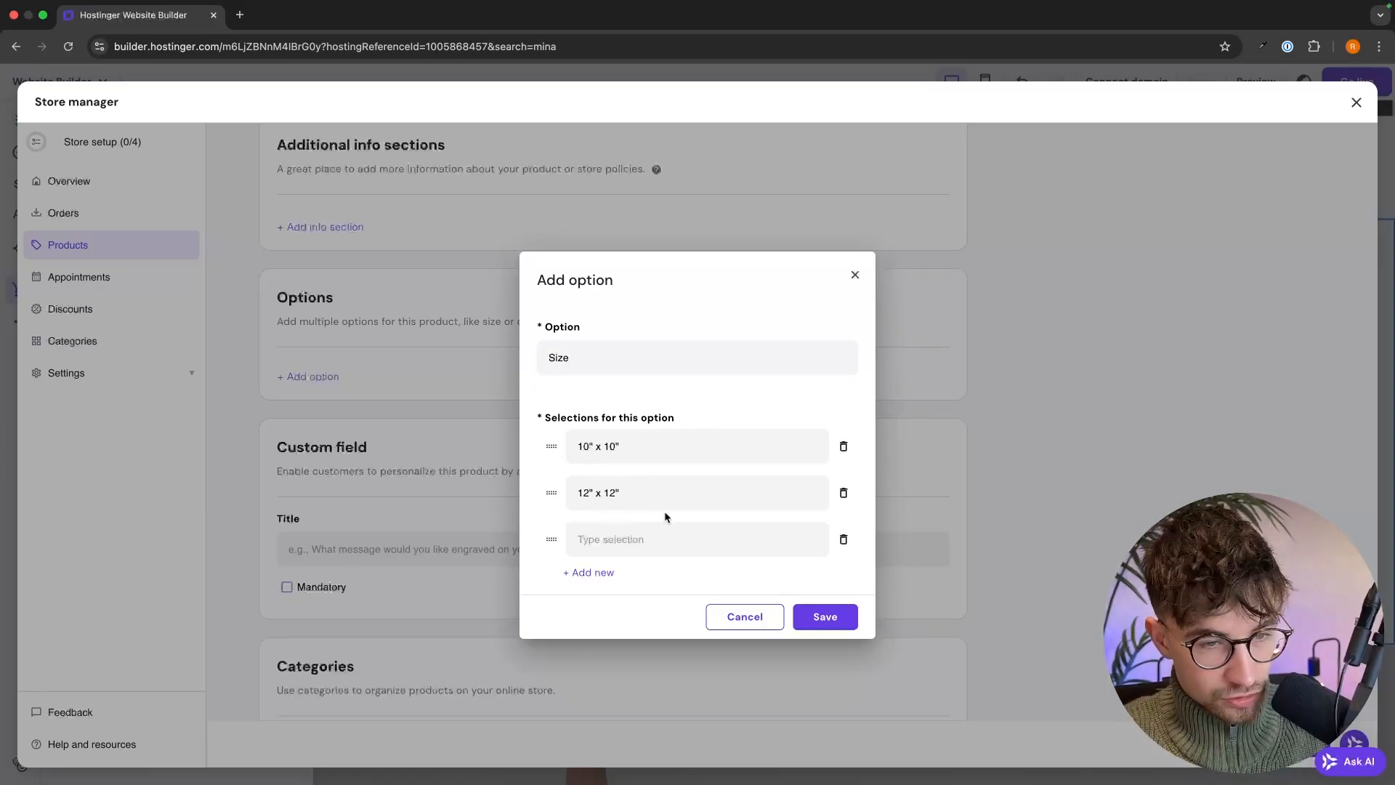
type("15\" x 15")
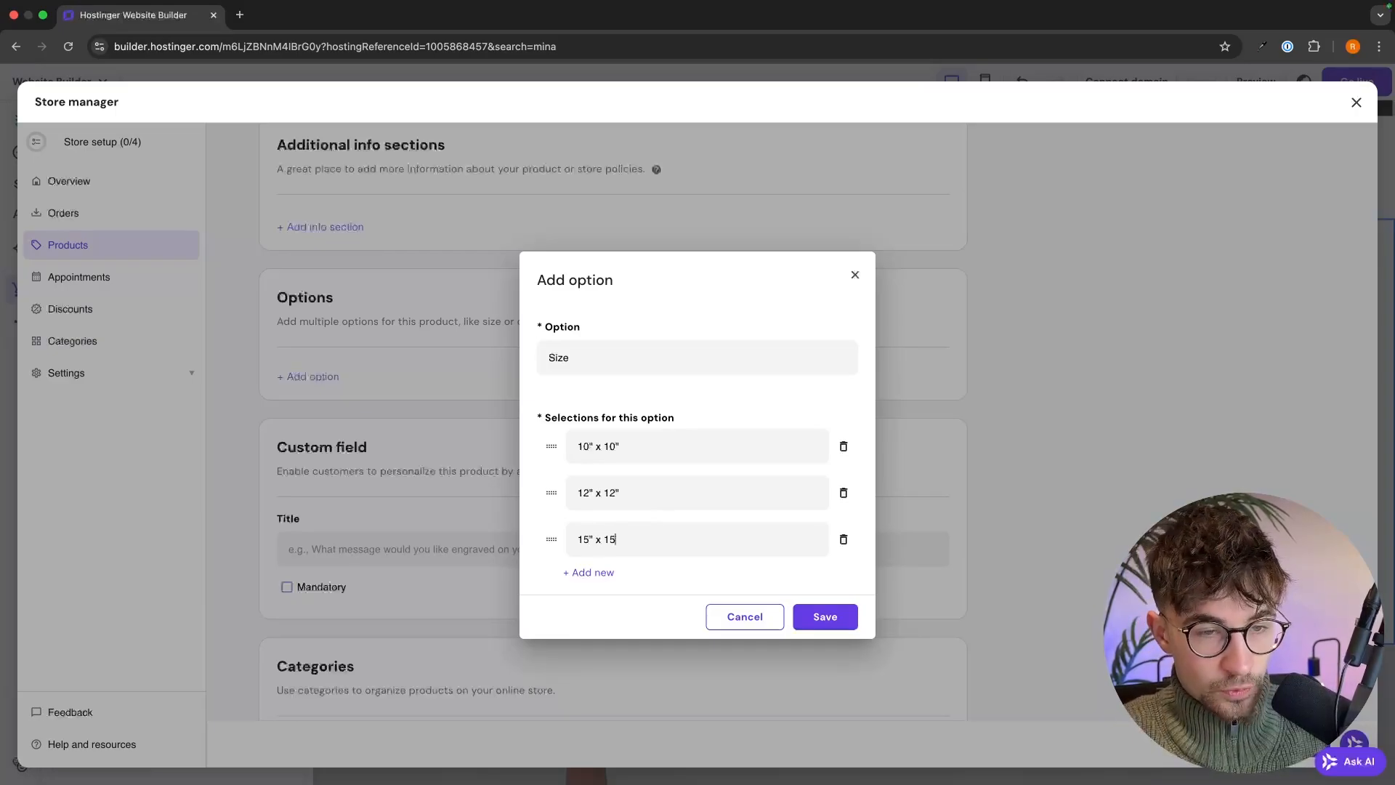
left_click(826, 616)
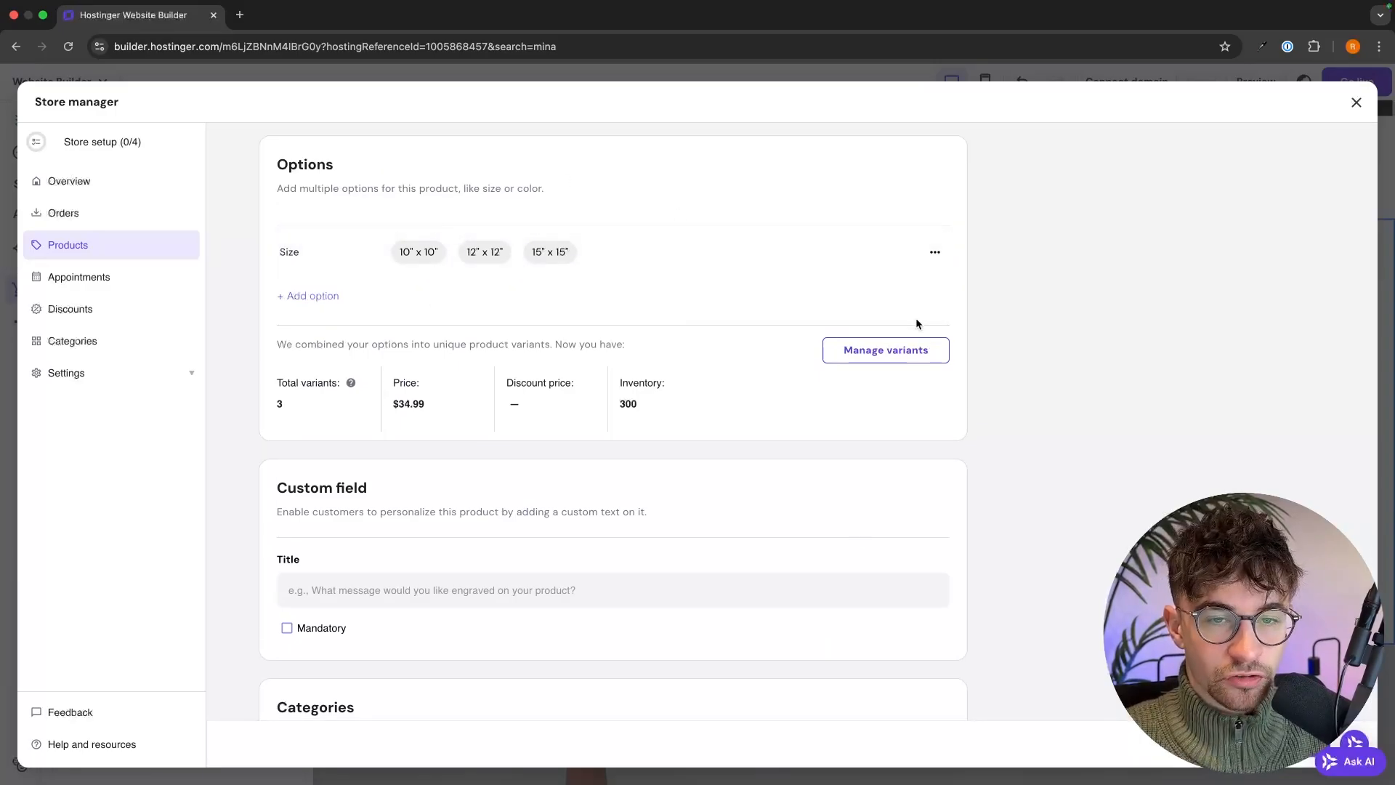
- In Manage variants, price 12" x 12" at $39.99 and 15" x 15" at $44.99, then save
left_click(899, 353)
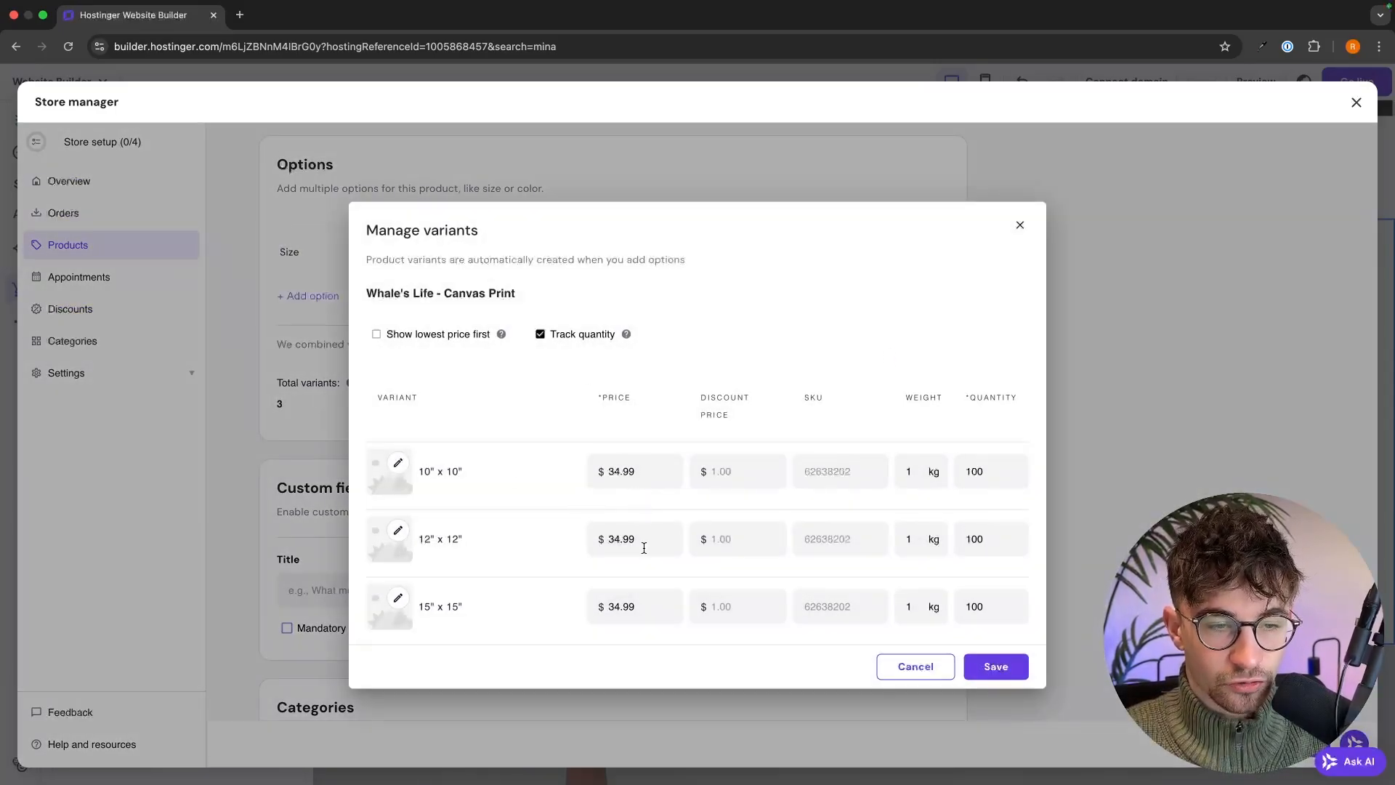
left_click_drag(631, 546, 610, 541)
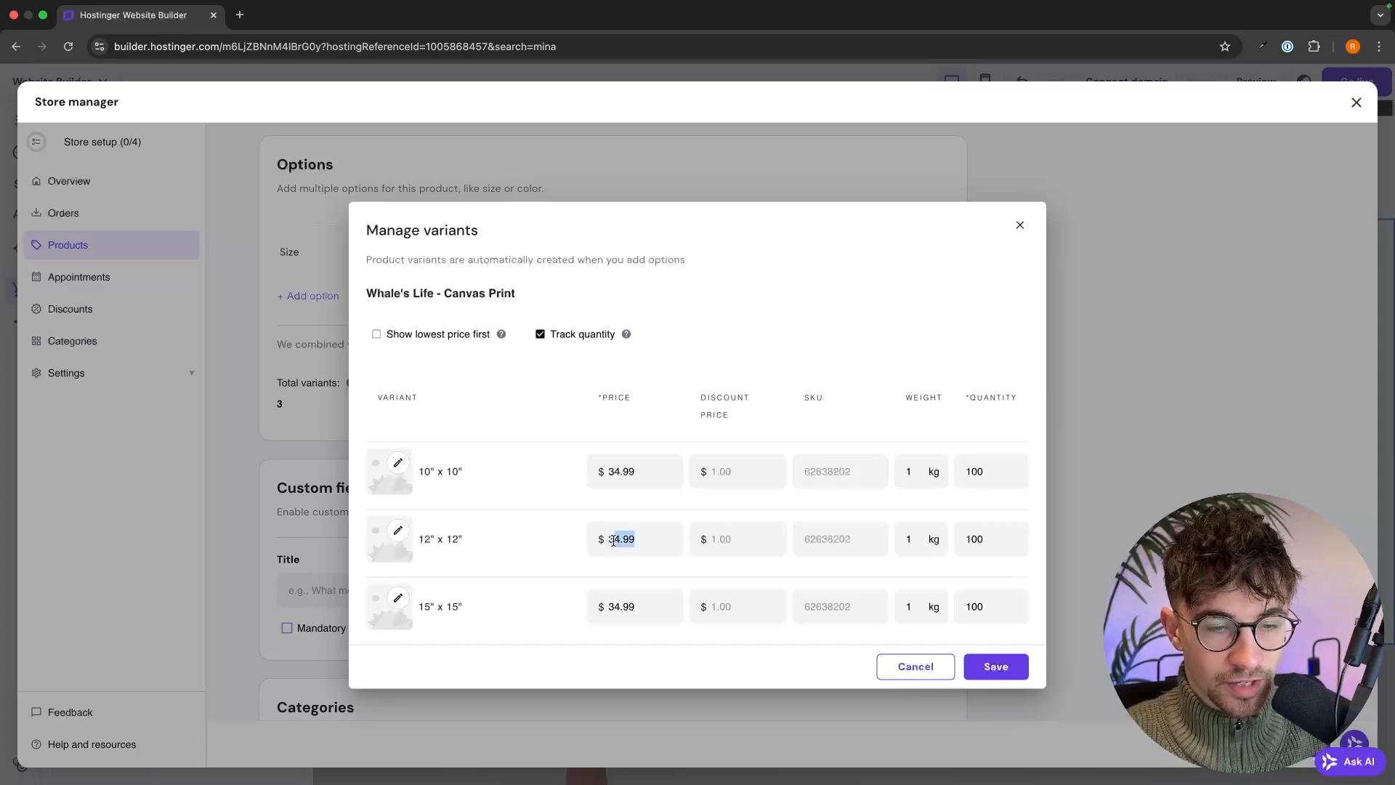
type("9.99")
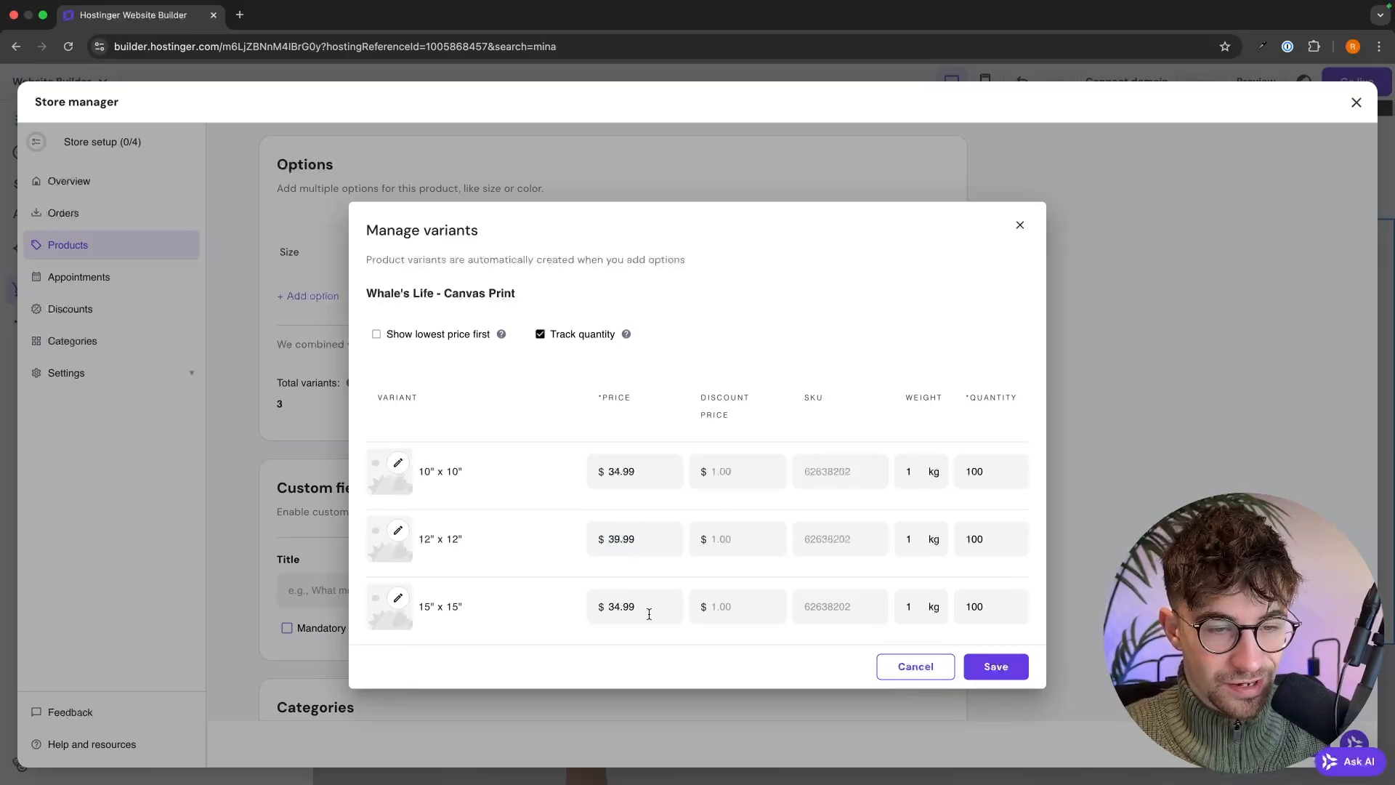
left_click_drag(647, 610, 612, 609)
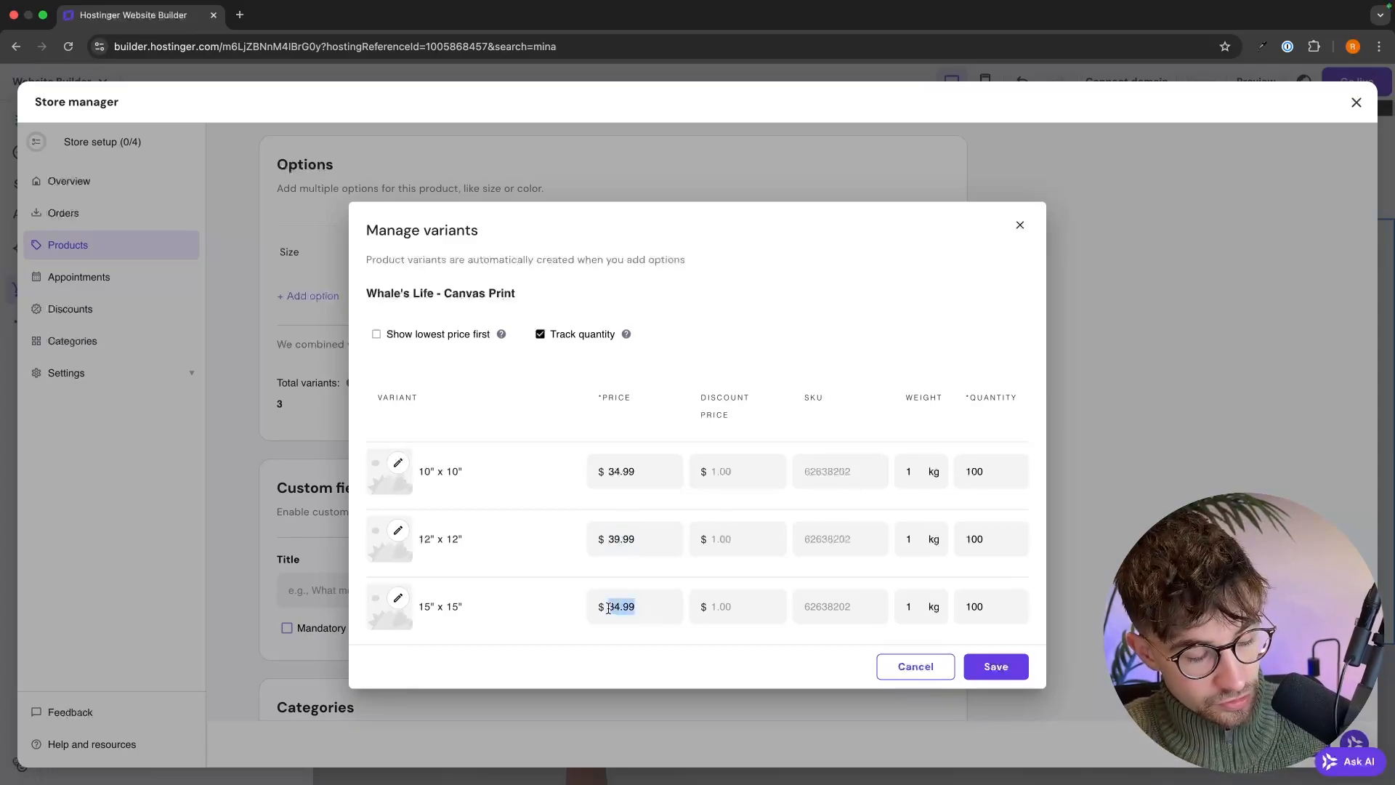
type("44.99")
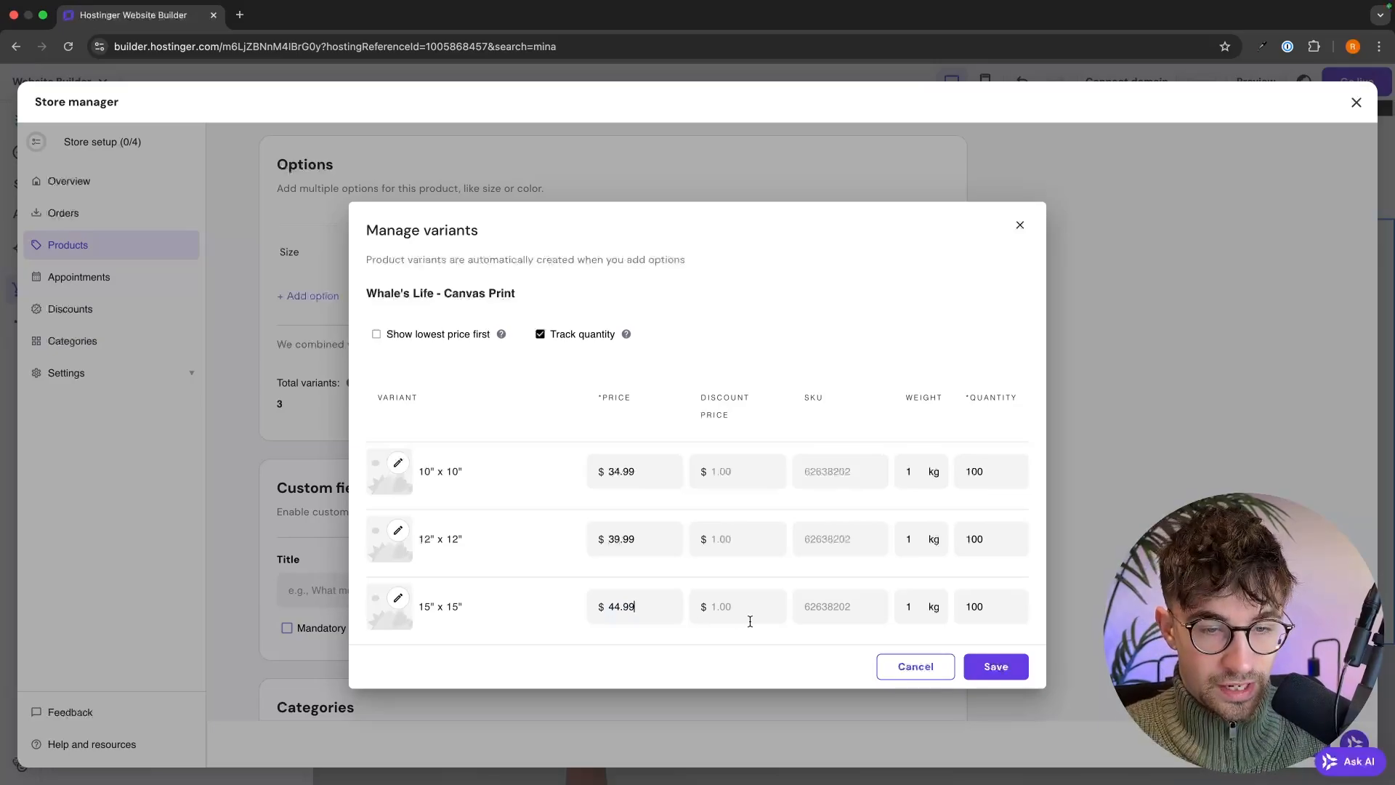
left_click(1013, 662)
scroll(1096, 416, "up", 4)
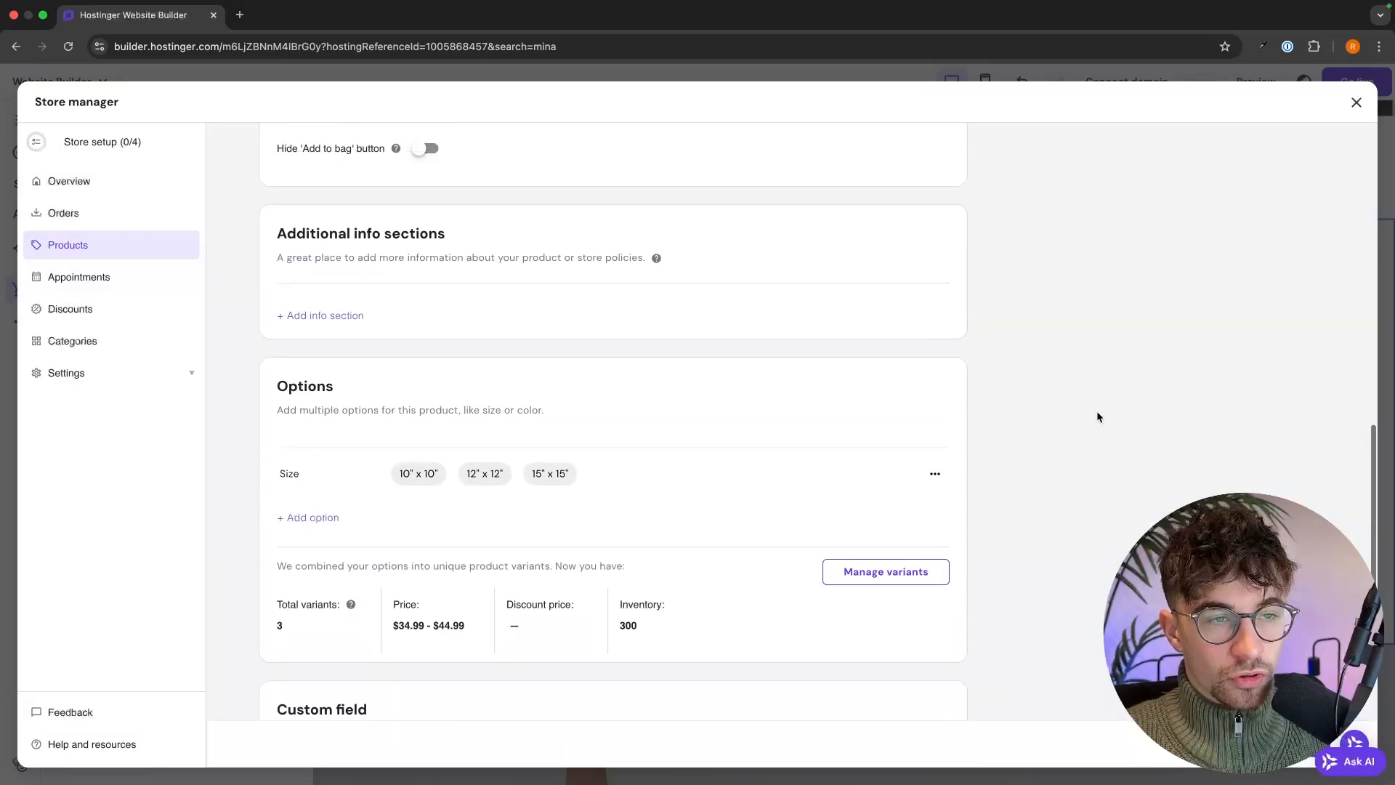
scroll(407, 447, "up", 10)
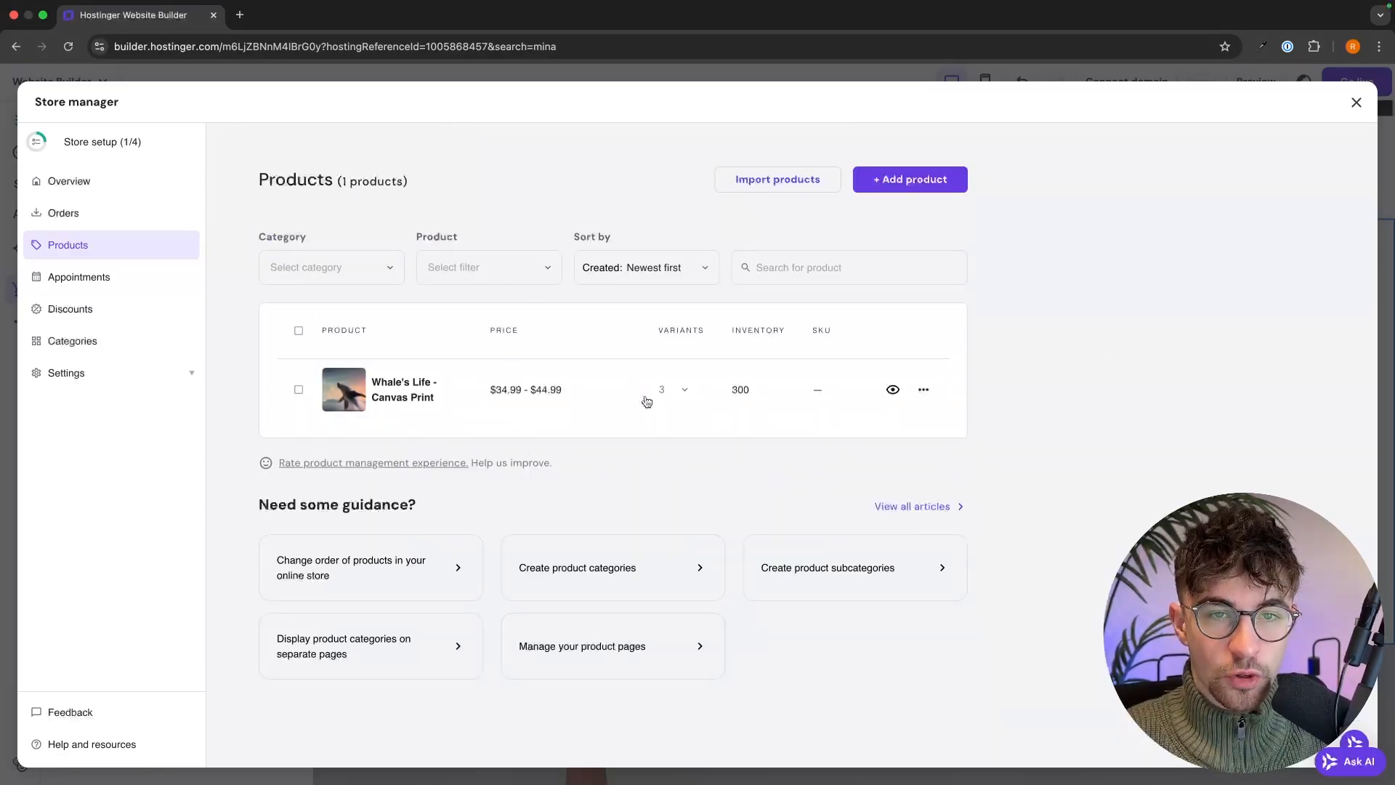
- Add the remaining product to reach six store products, then go to the store's Categories page
left_click(908, 178)
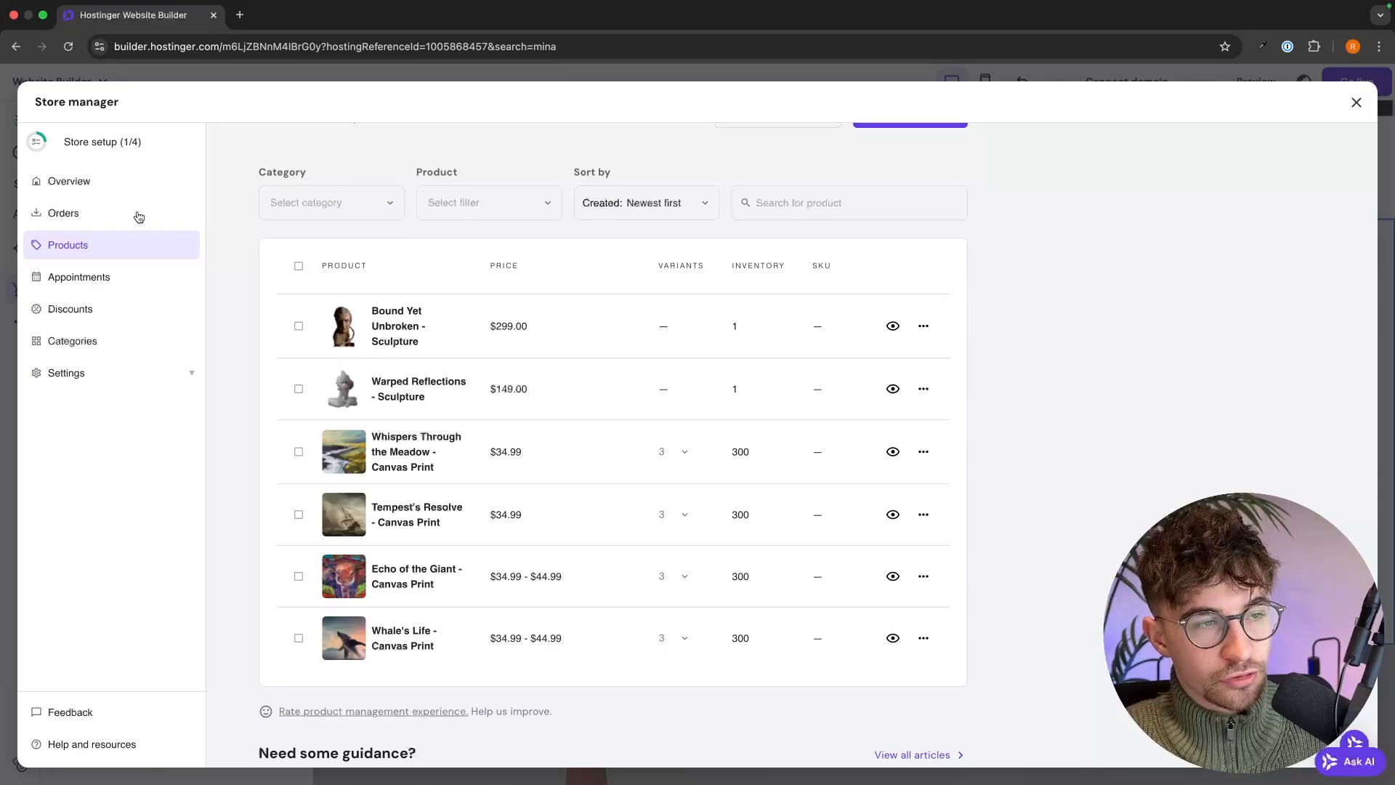
left_click(97, 345)
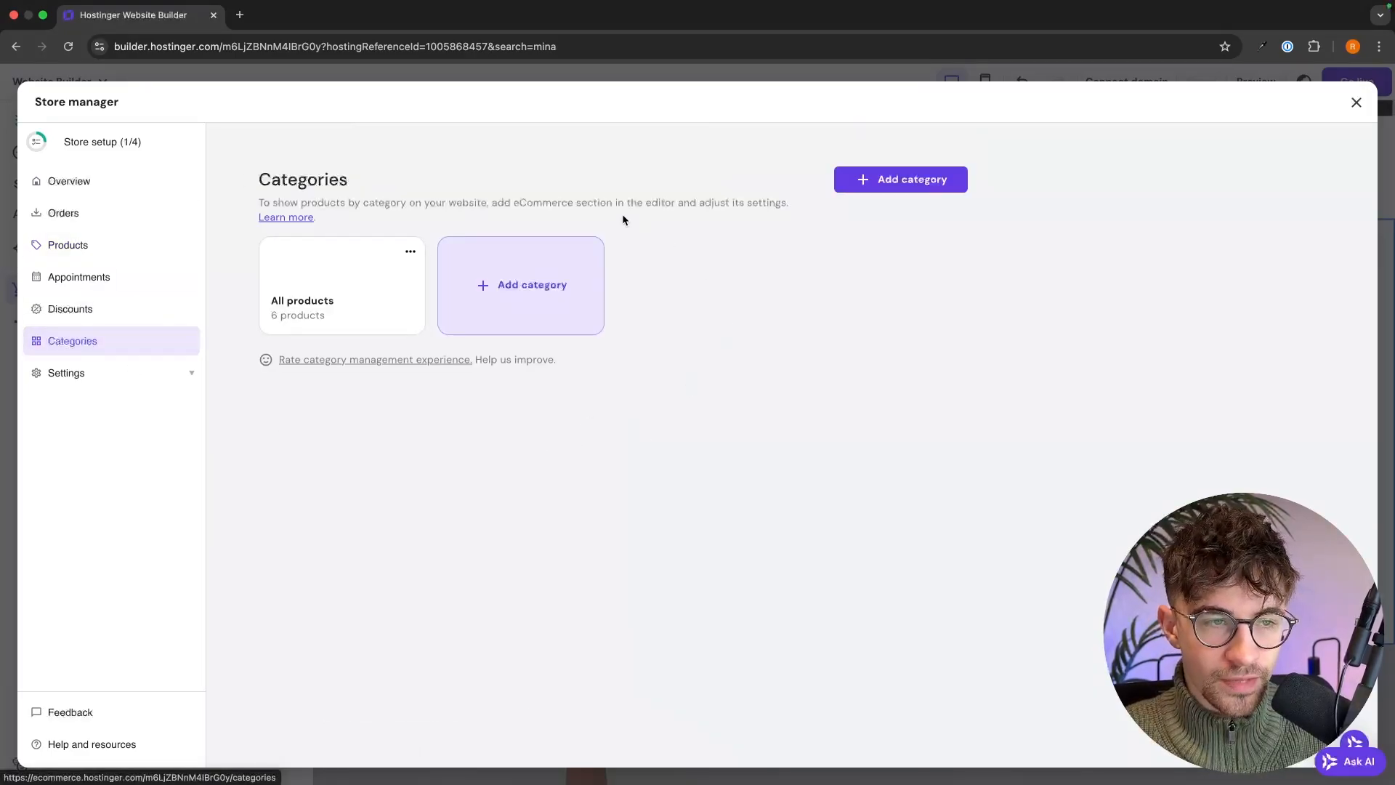
- Create a new store category named 'Canvas Prints'
left_click(533, 302)
left_click(448, 322)
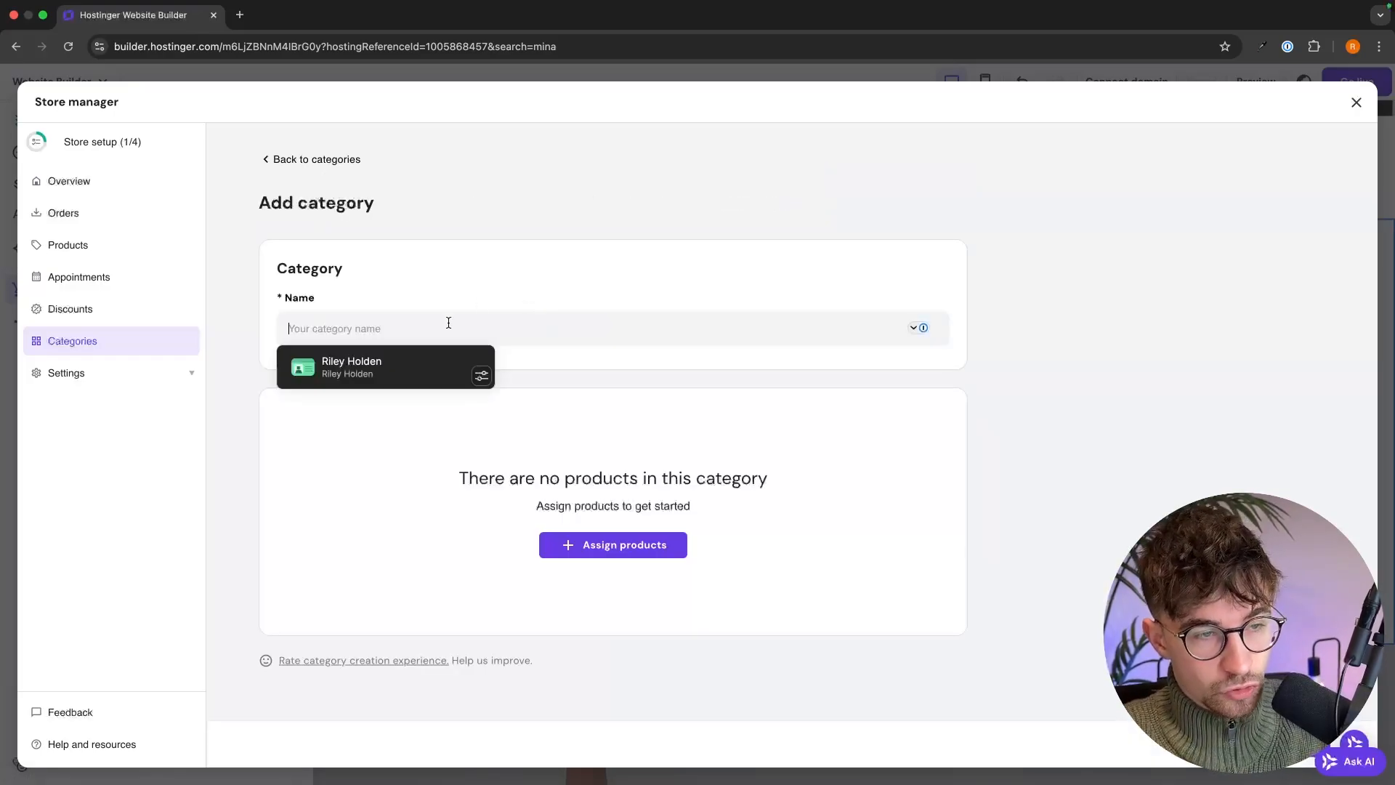
type("Ca")
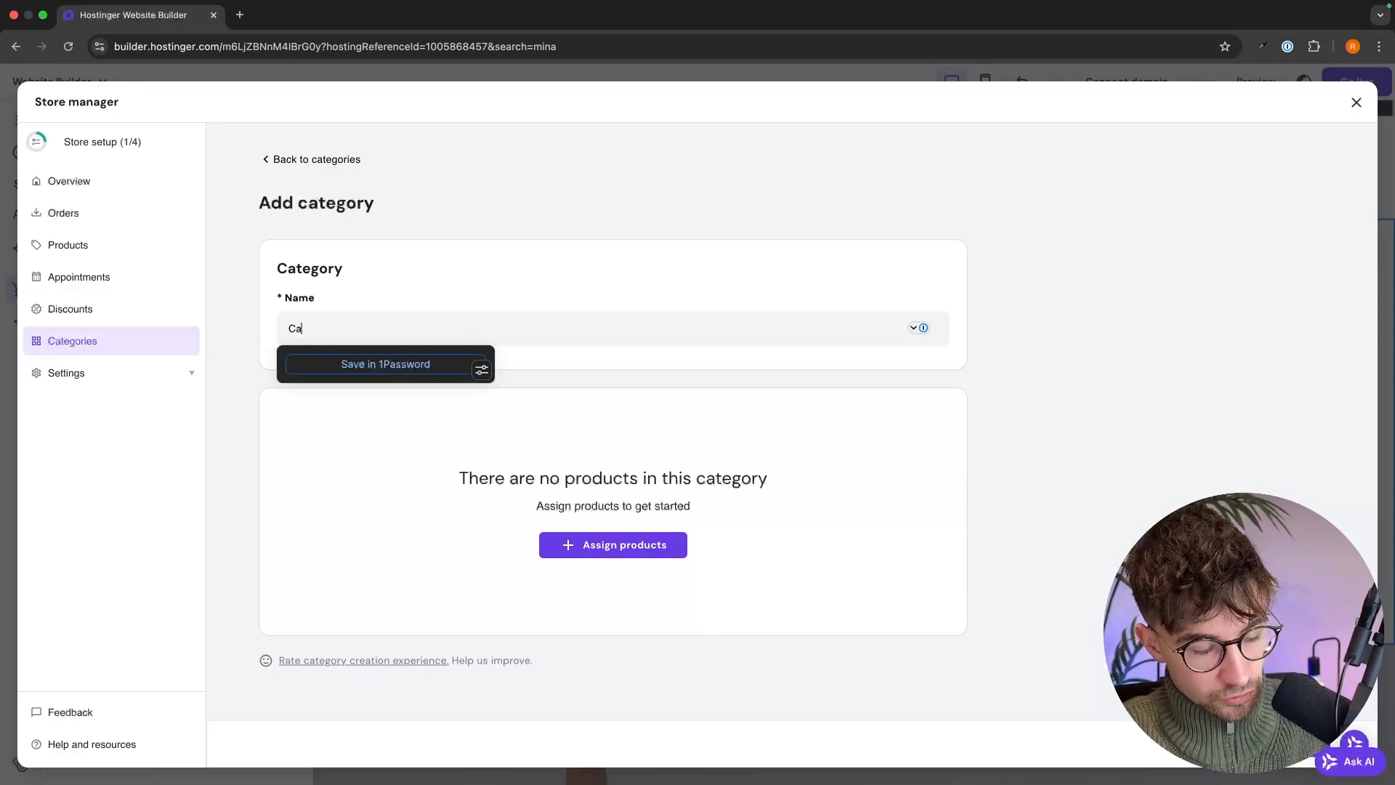
type("nVA")
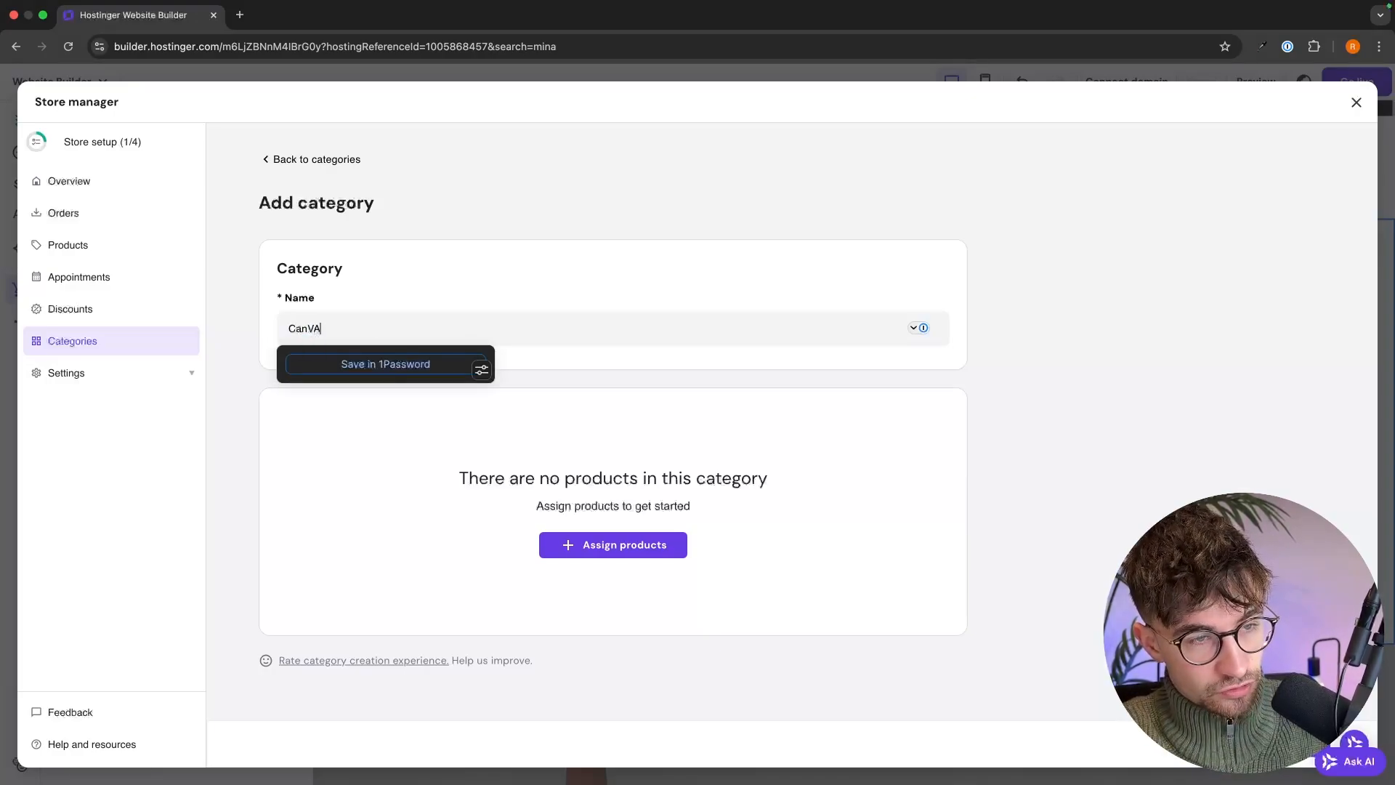
key("BackSpace")
key("BackSpace")
type("vas Prints")
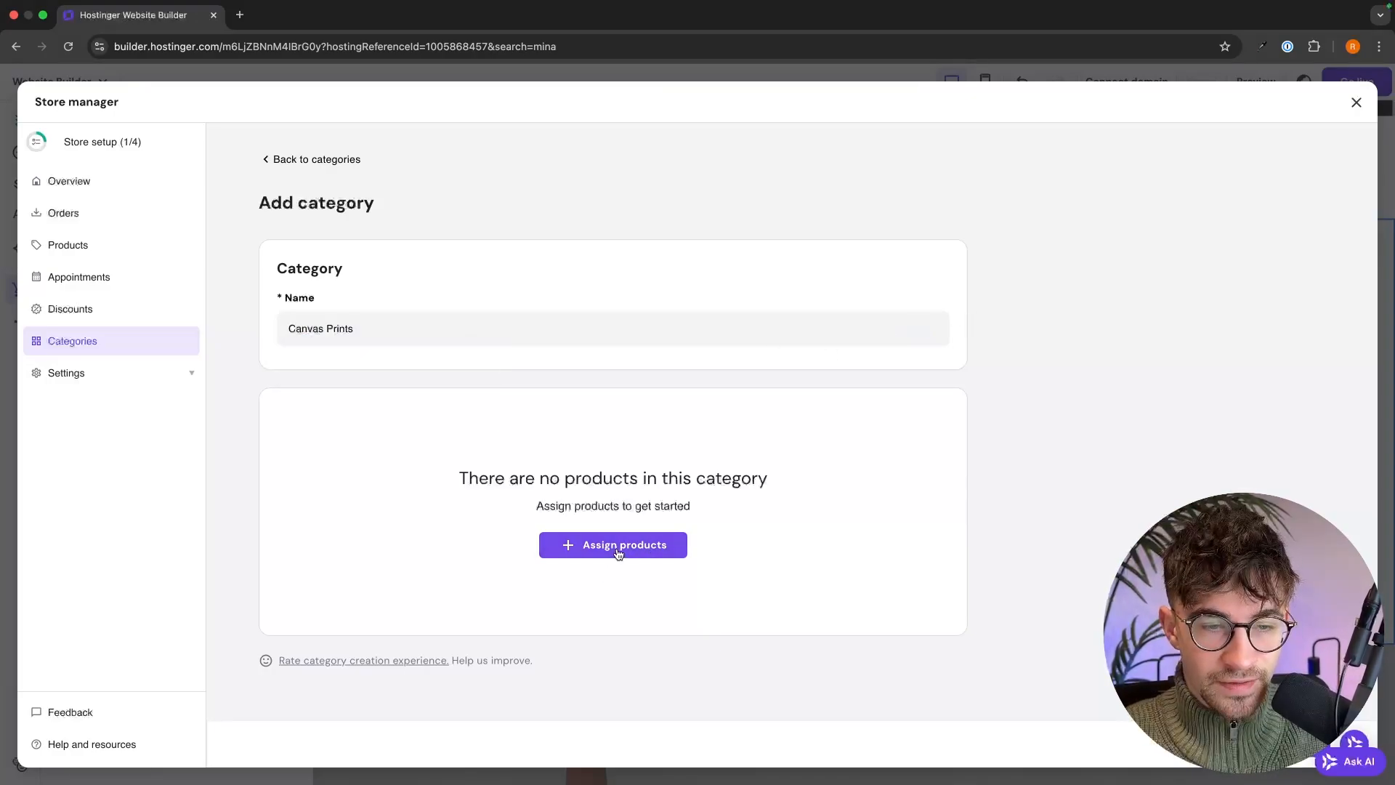
- Assign Whispers Through the Meadow, Tempest's Resolve, Echo of the Giant and Whale's Life, then save the category
left_click(639, 547)
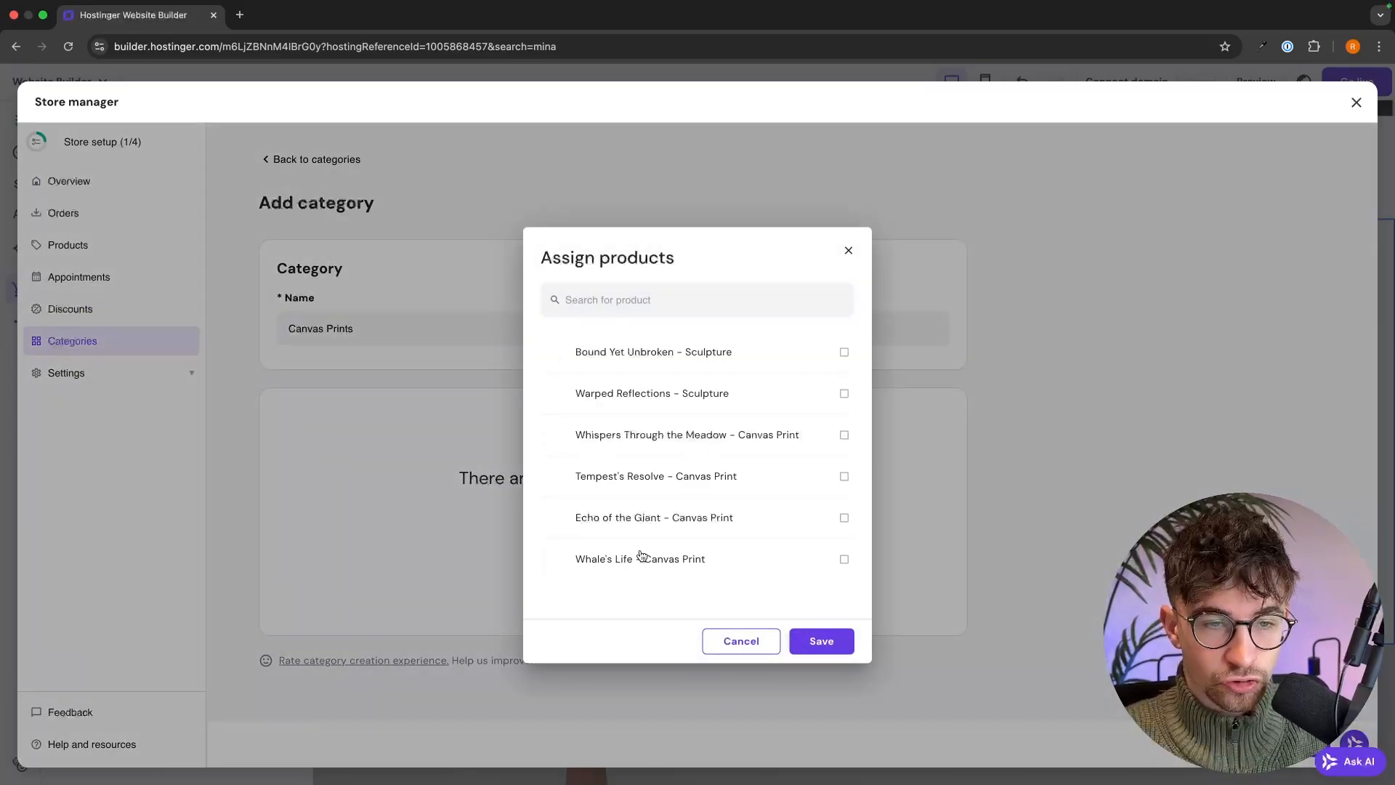
left_click(727, 429)
left_click(703, 477)
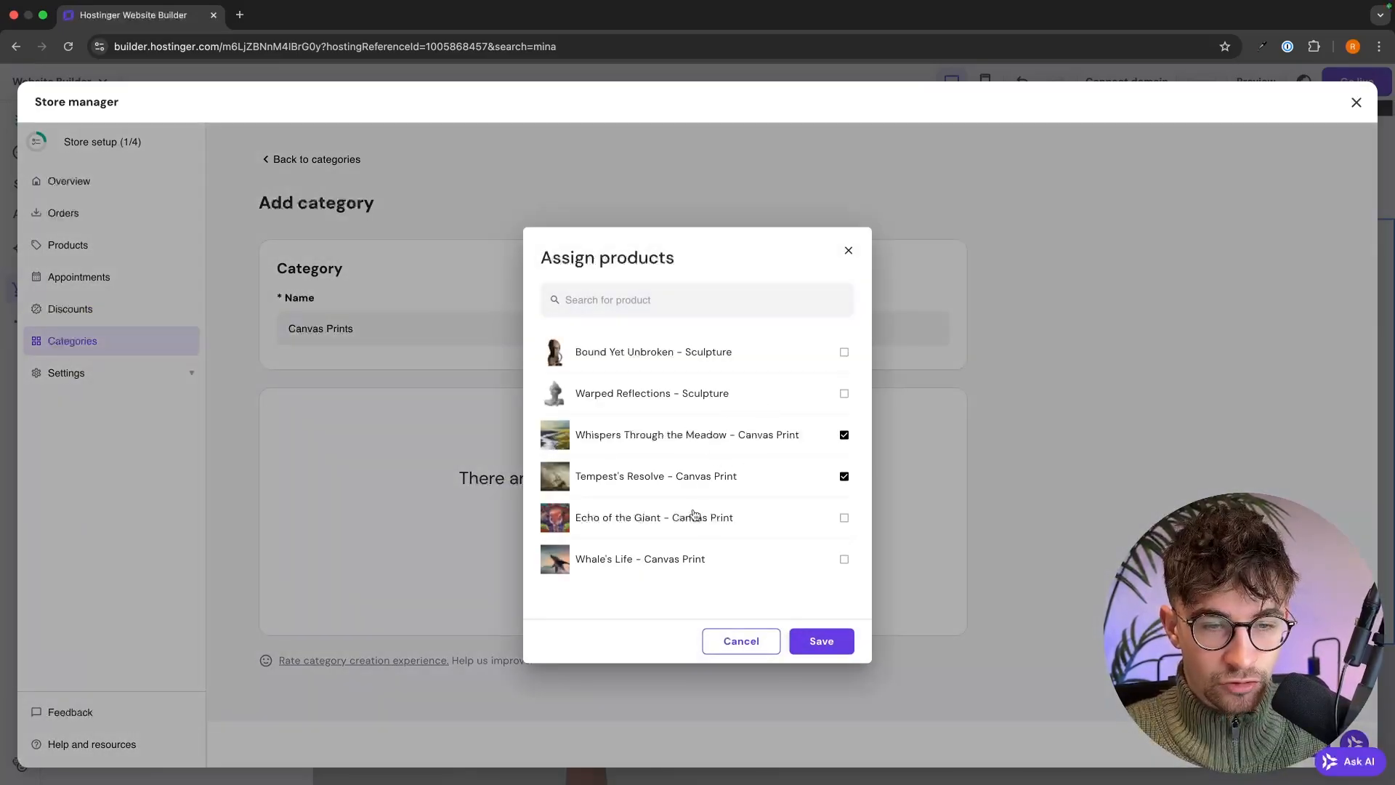
left_click(693, 516)
left_click(693, 550)
left_click(828, 640)
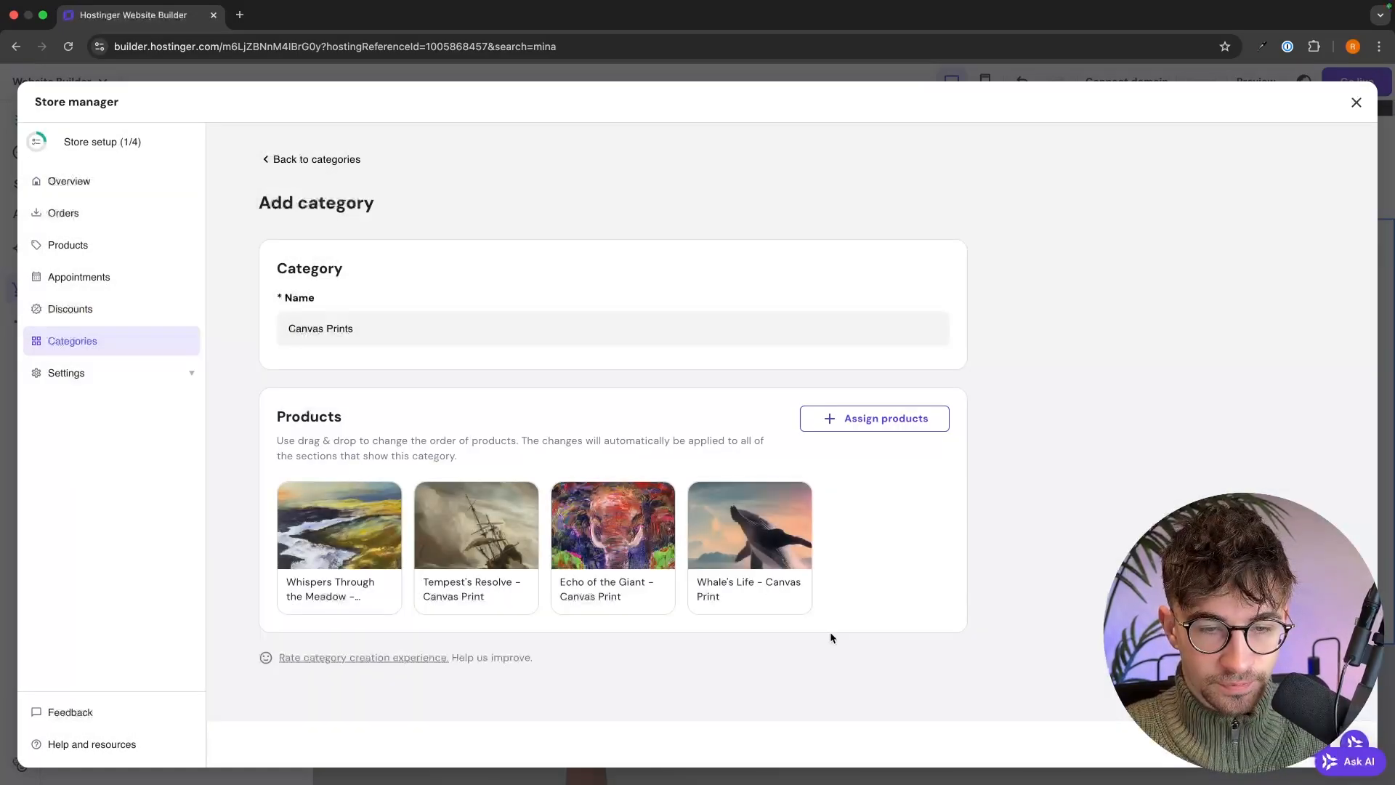
left_click(1328, 744)
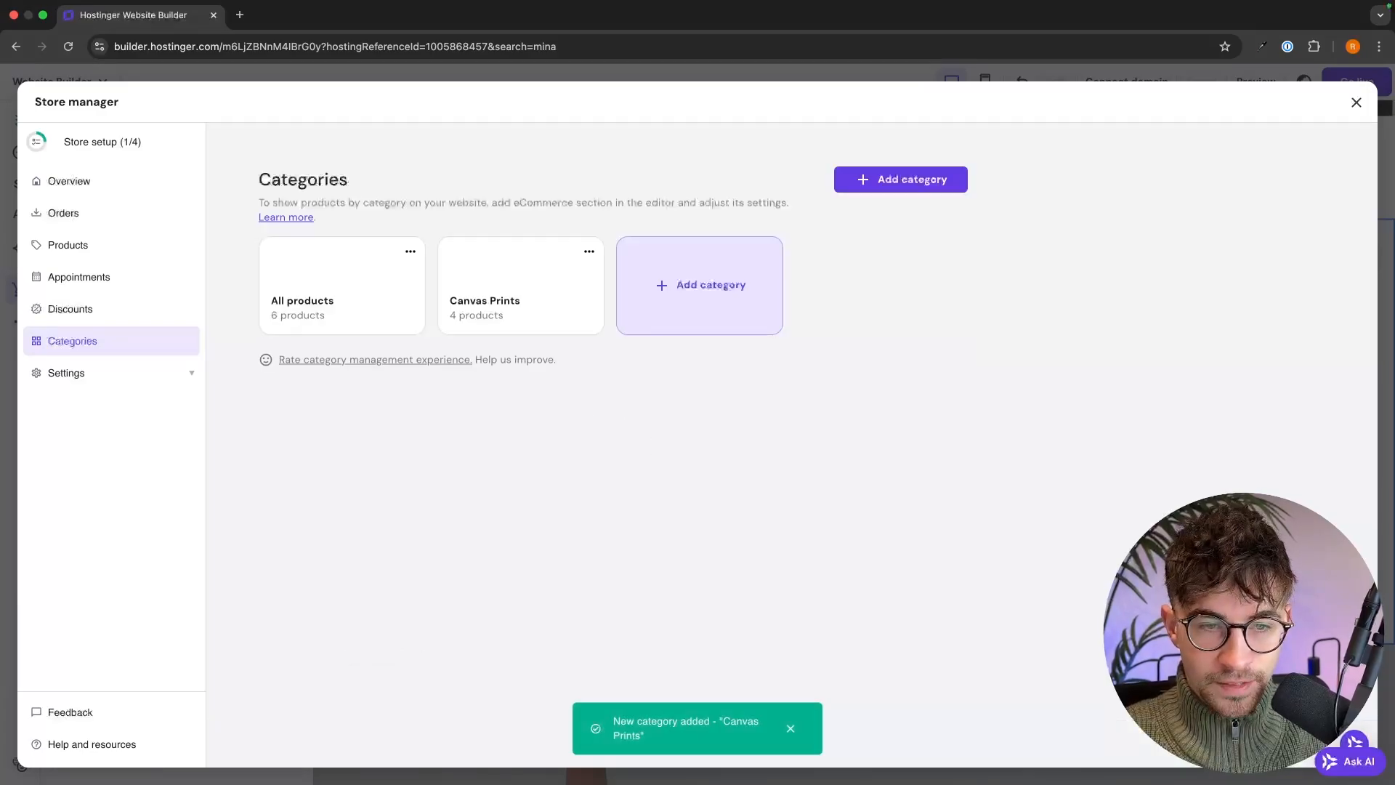
left_click(757, 293)
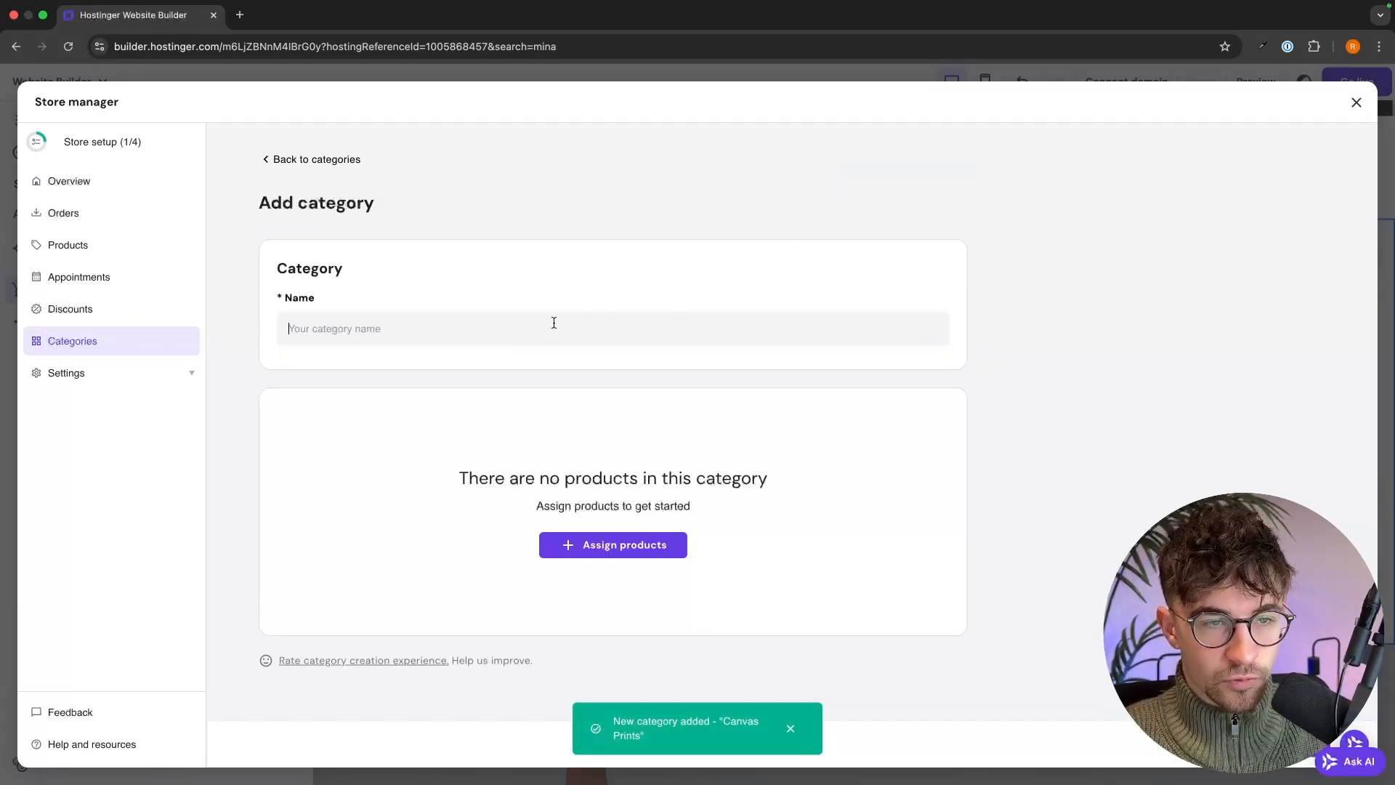
- Create a 'Sculptures' category with Warped Reflections and Bound Yet Unbroken, and save it
left_click(554, 321)
type("Sculptures")
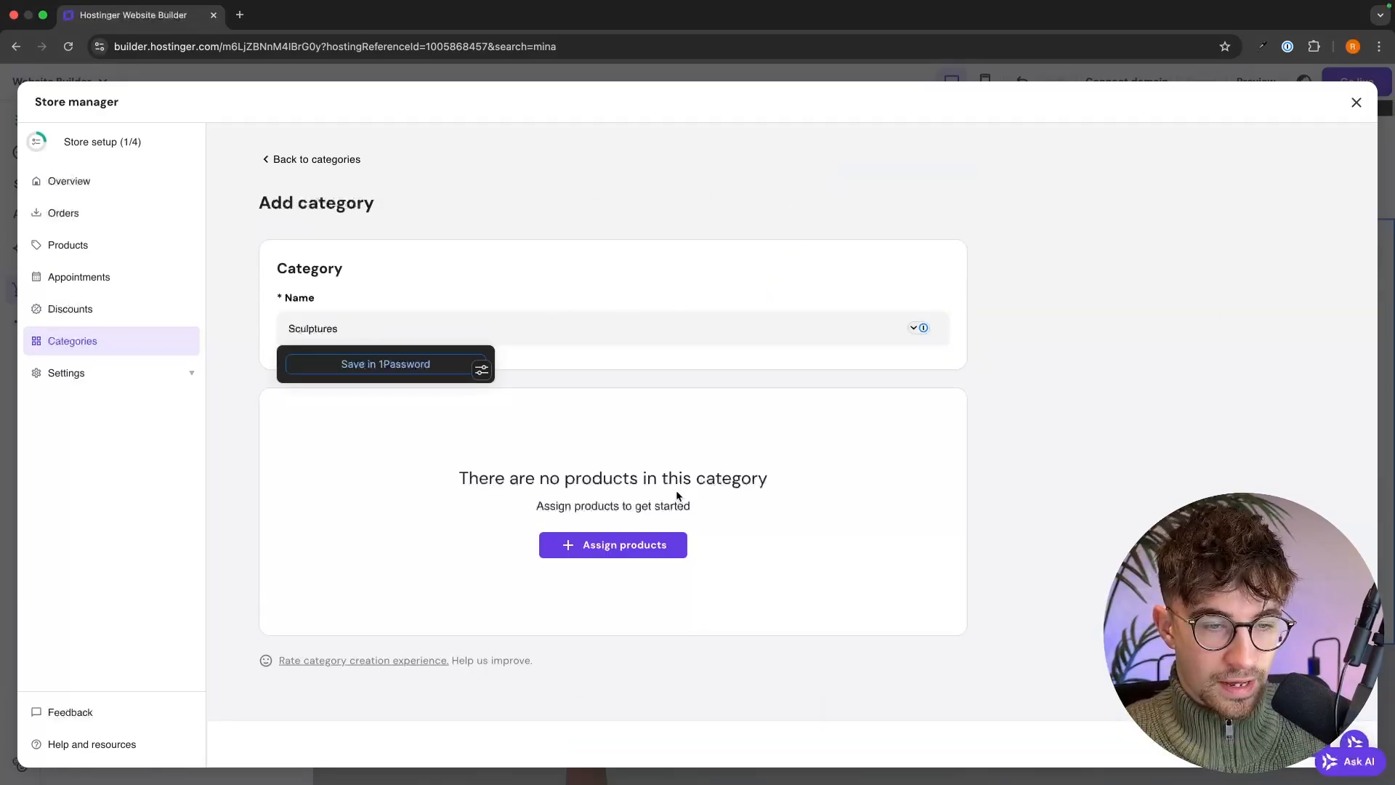
left_click(631, 545)
left_click(660, 400)
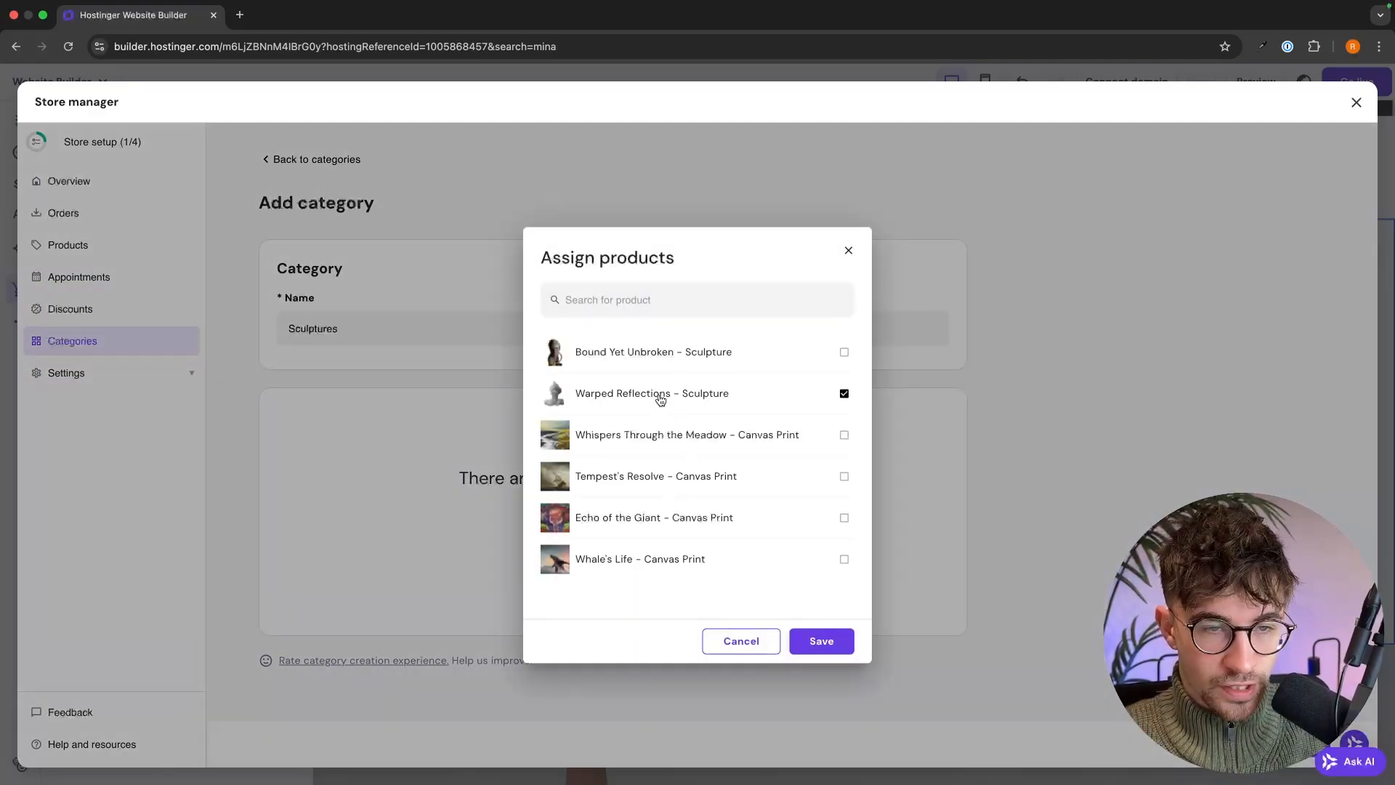
left_click(658, 361)
left_click(810, 637)
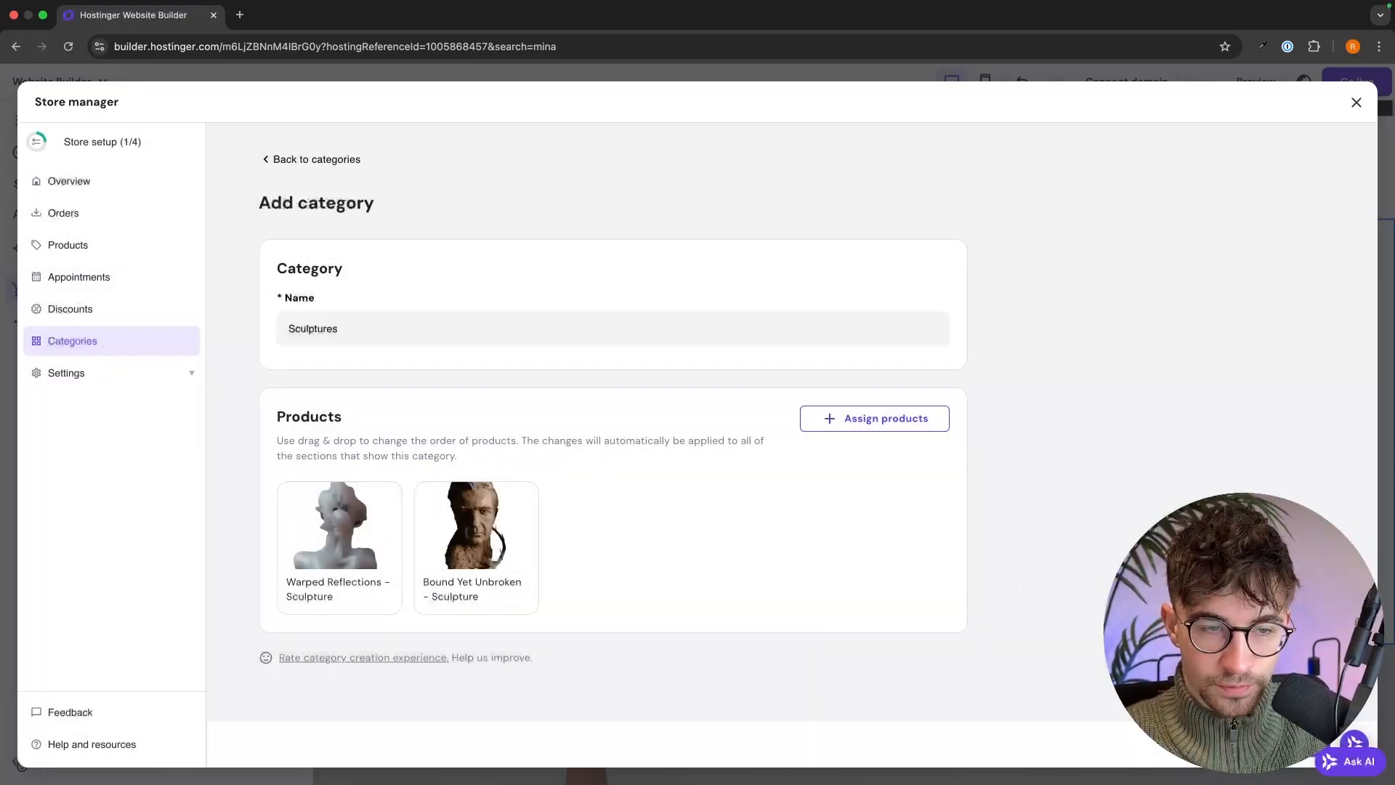
left_click(1271, 744)
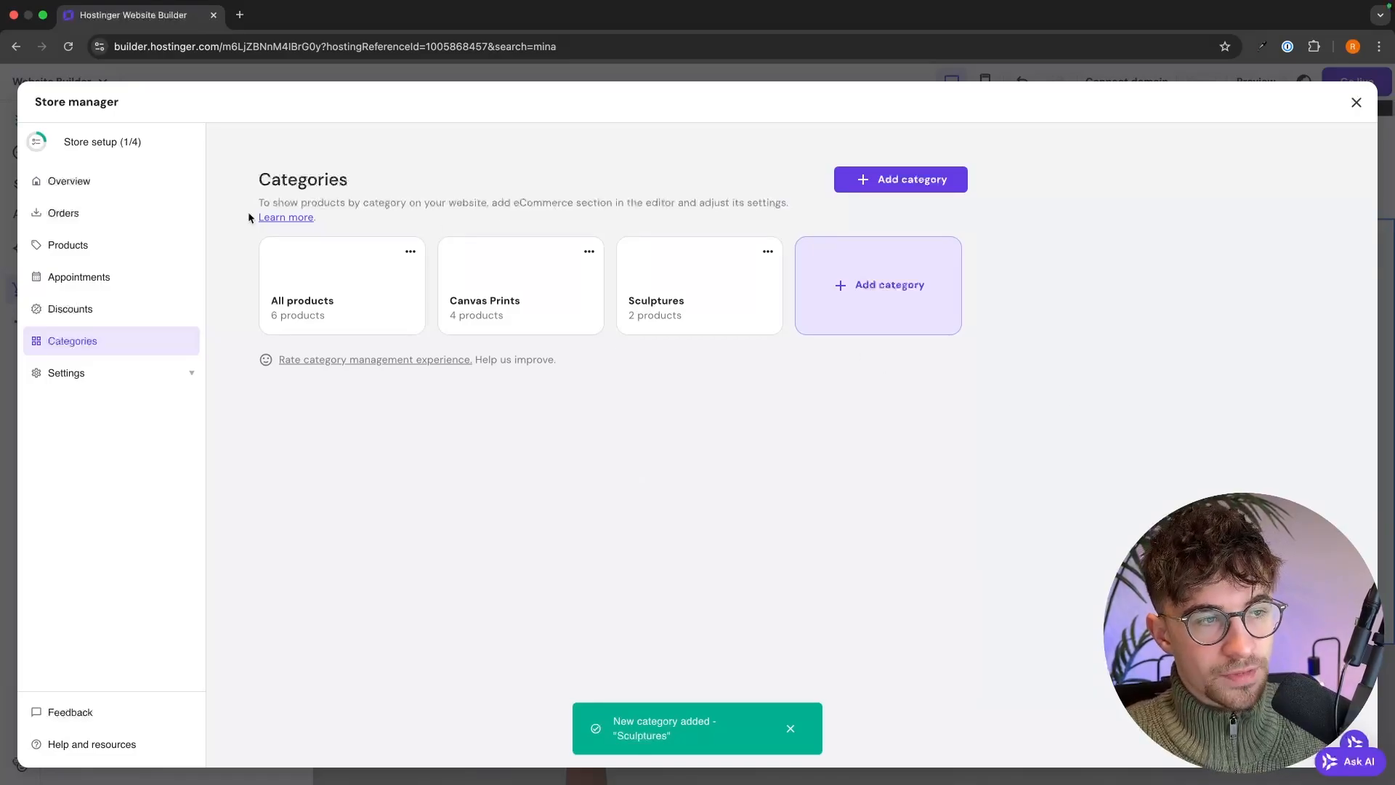
- Review the product and category lists, then close the Store manager to return to the editor
left_click(77, 242)
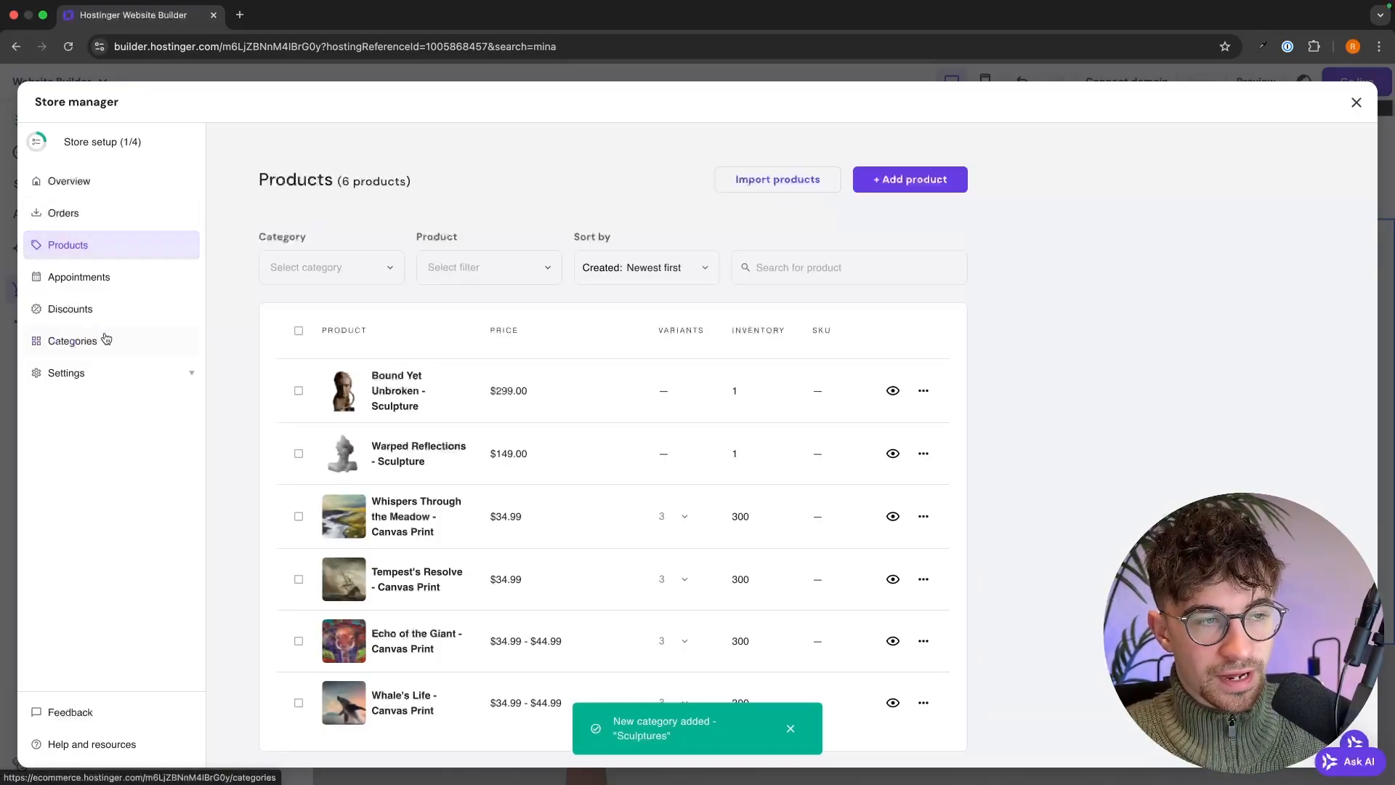
left_click(104, 340)
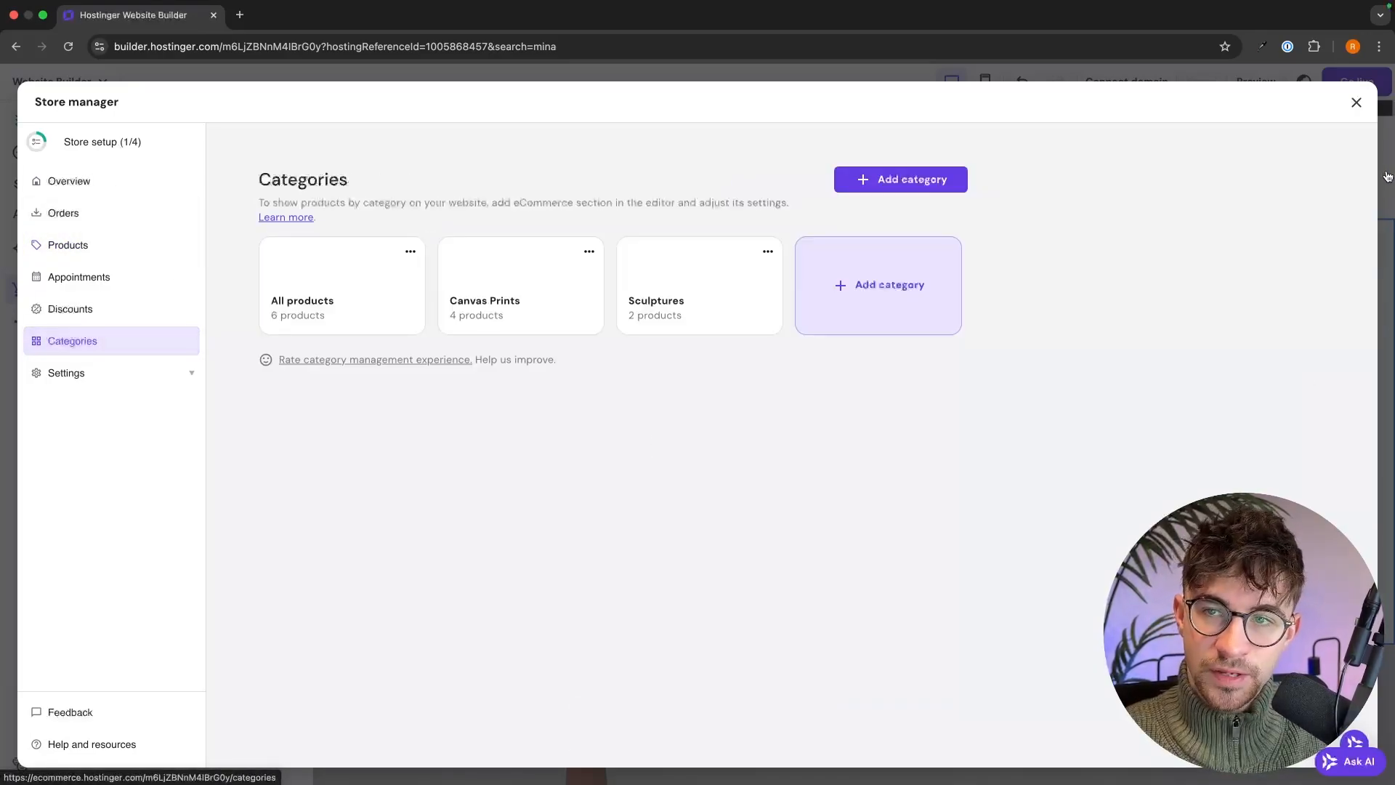
left_click(1355, 103)
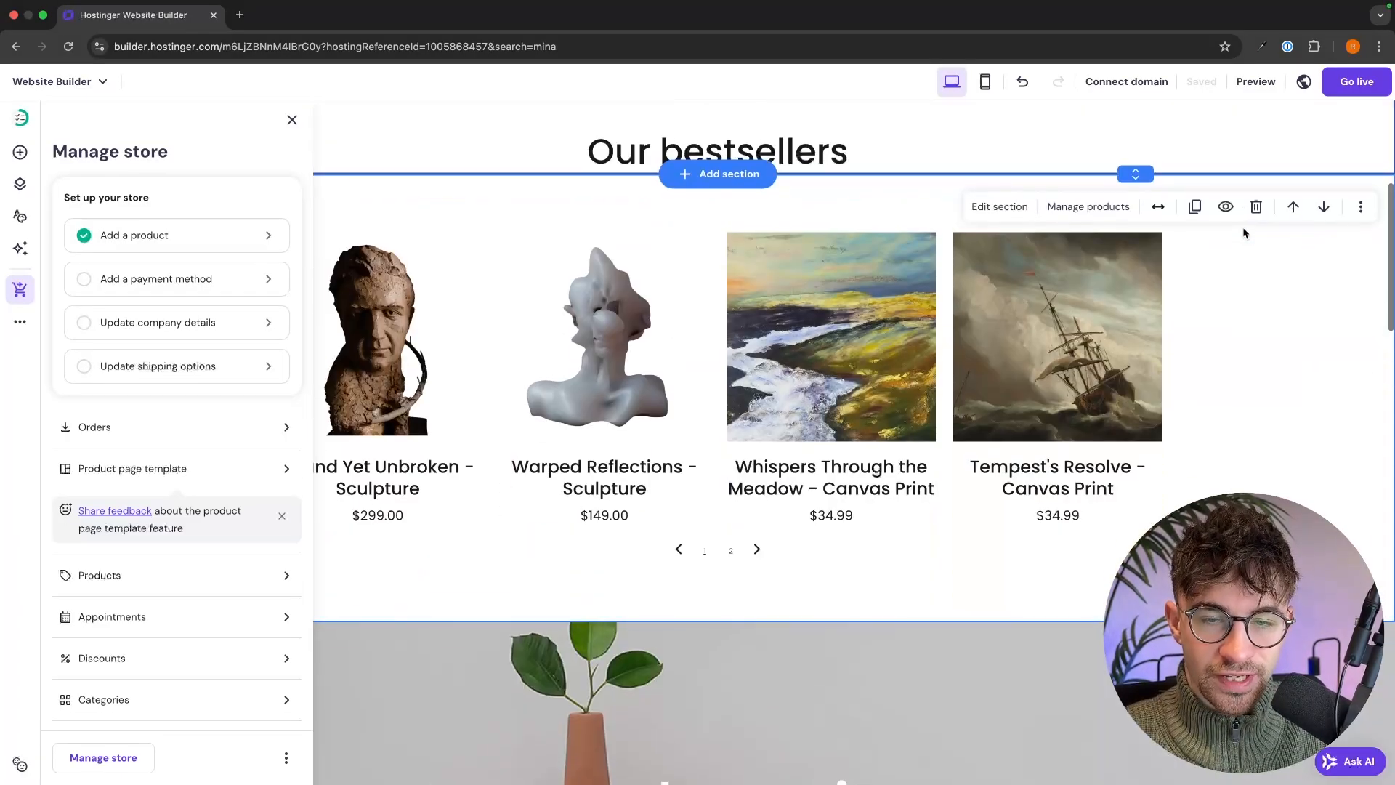
scroll(741, 230, "up", 4)
scroll(741, 230, "up", 2)
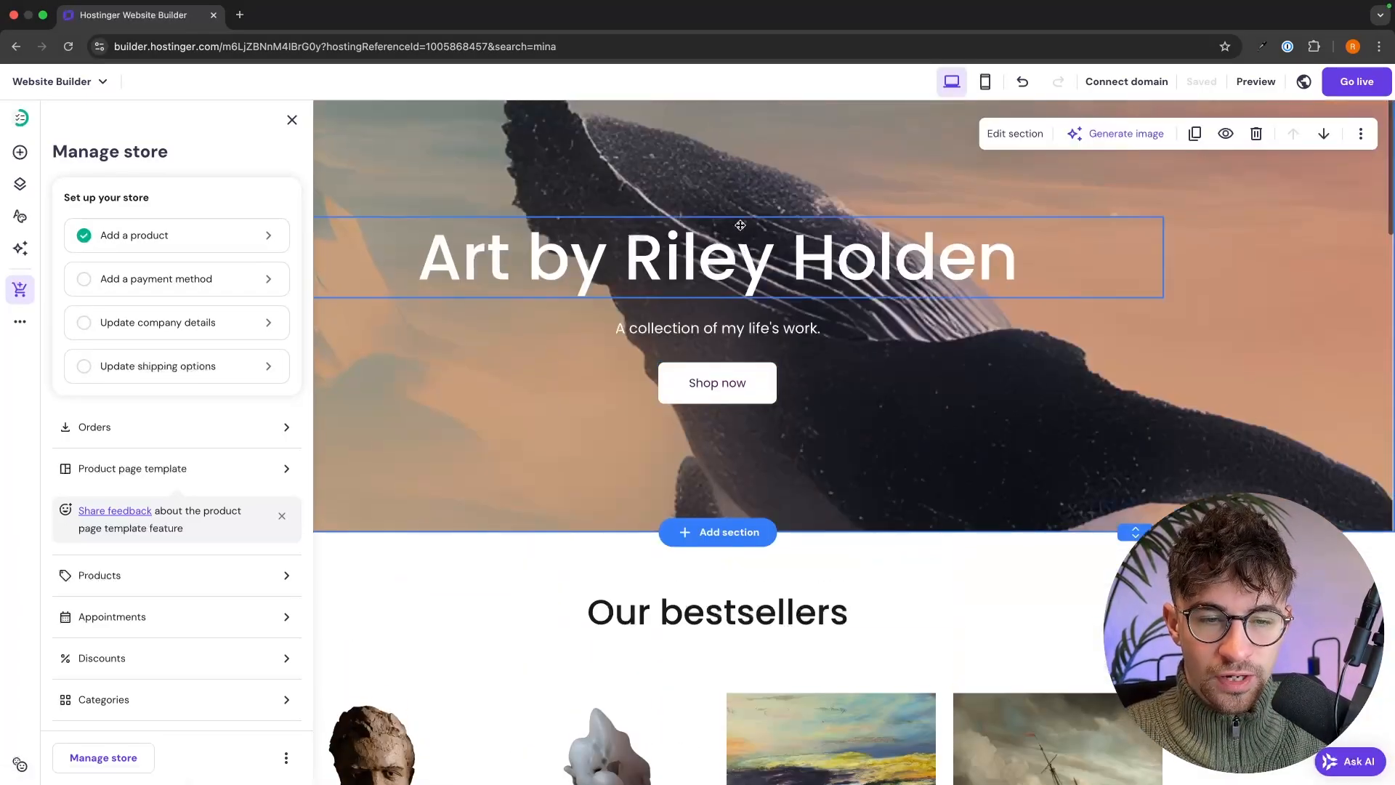
scroll(738, 228, "down", 3)
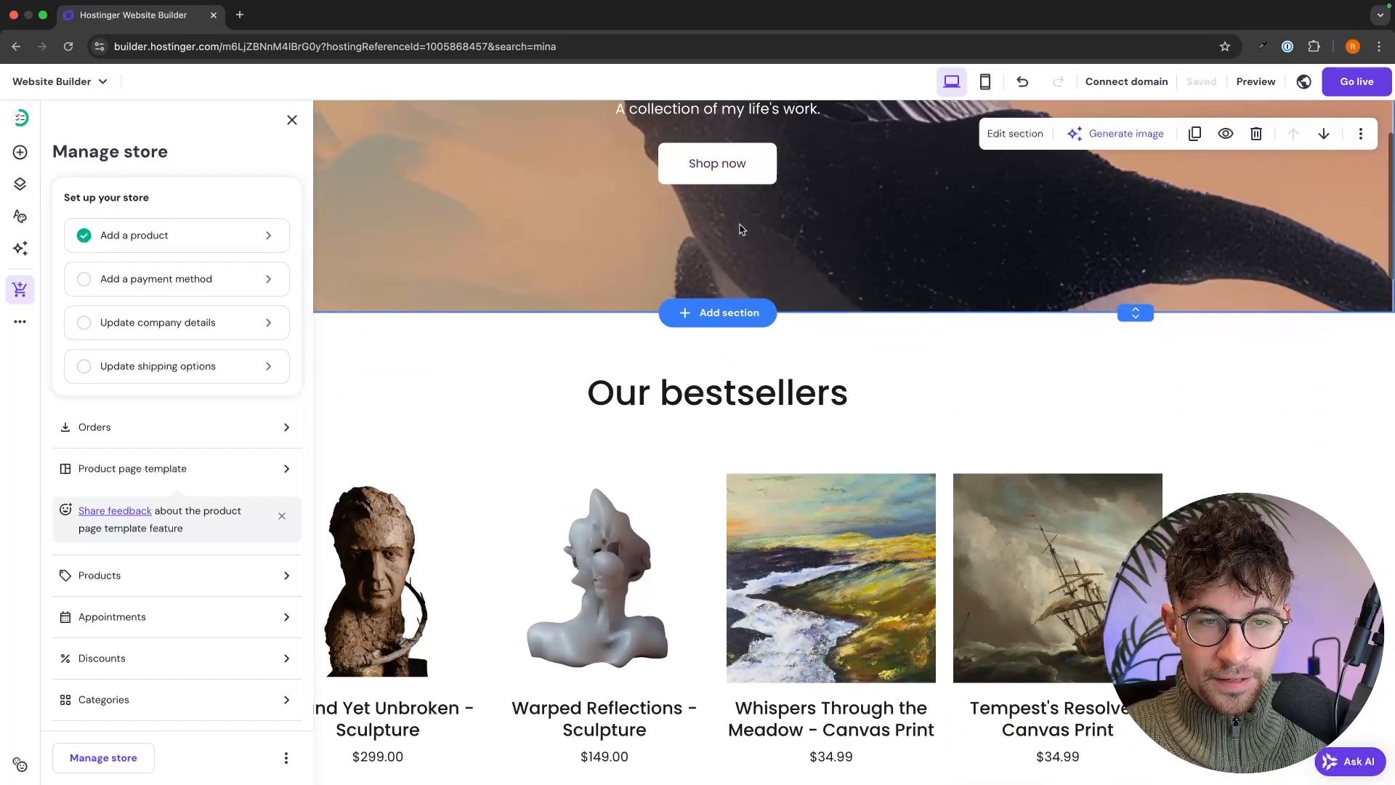
- Close the Manage store panel and change the 'Our bestsellers' heading to 'Canvas Prints'
left_click(292, 120)
scroll(642, 243, "up", 3)
scroll(642, 248, "down", 5)
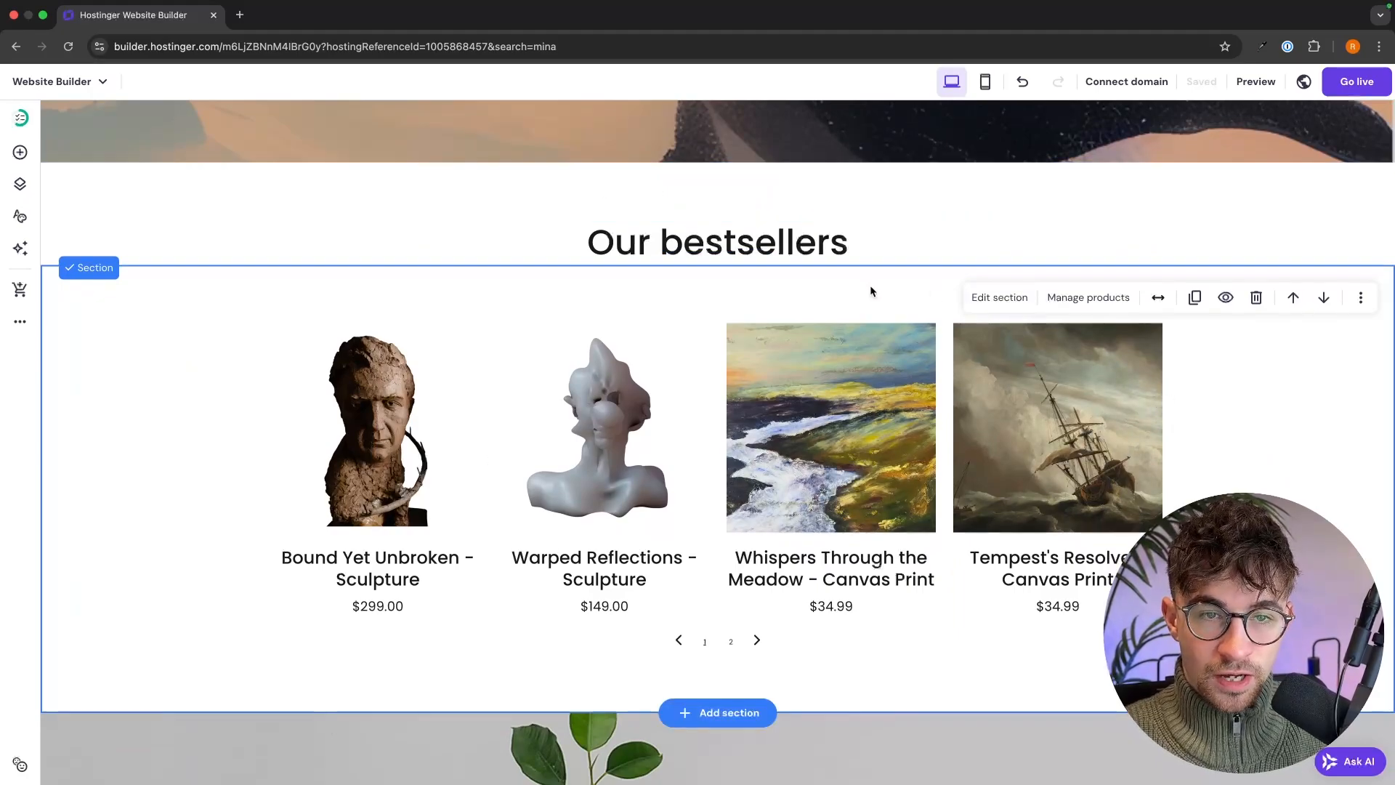
left_click(755, 242)
left_click(755, 242)
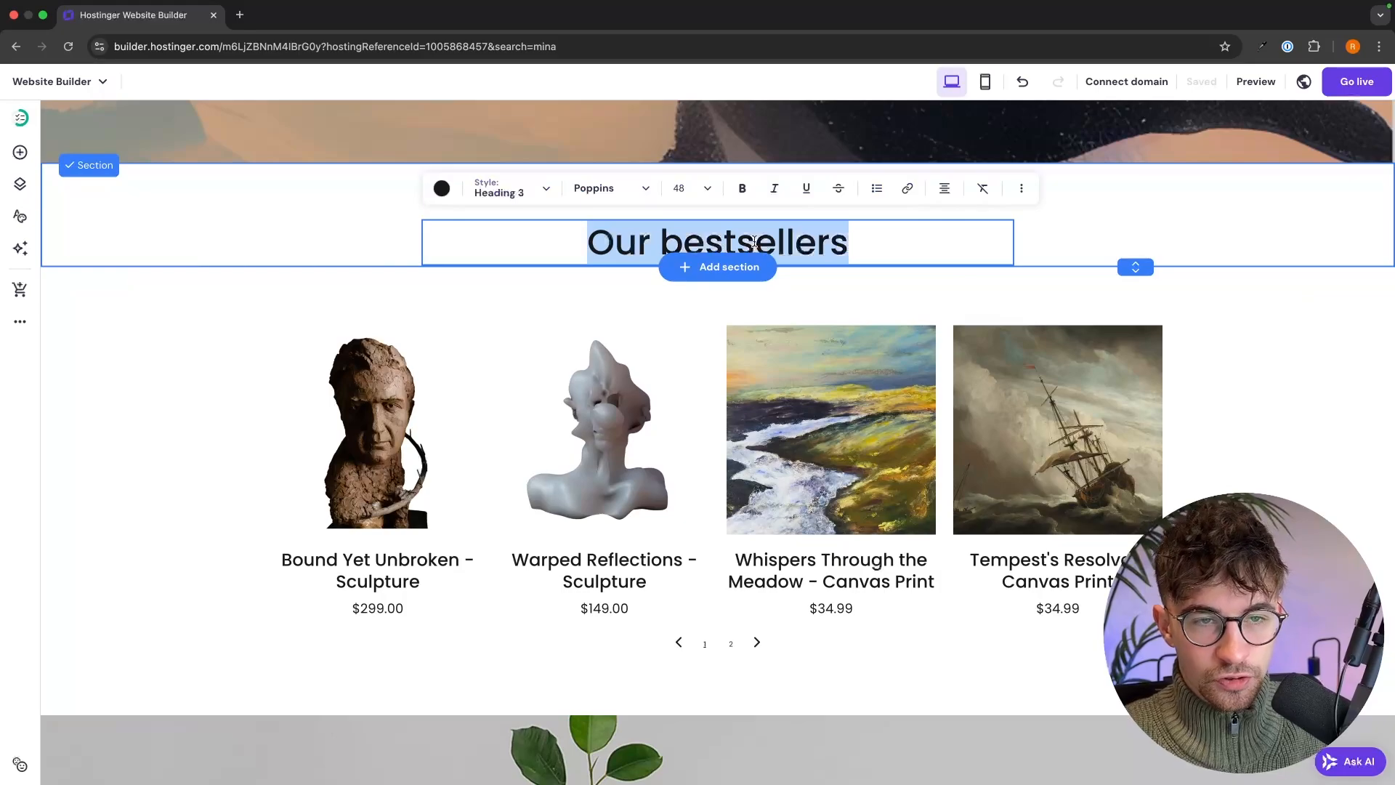
type("Ca")
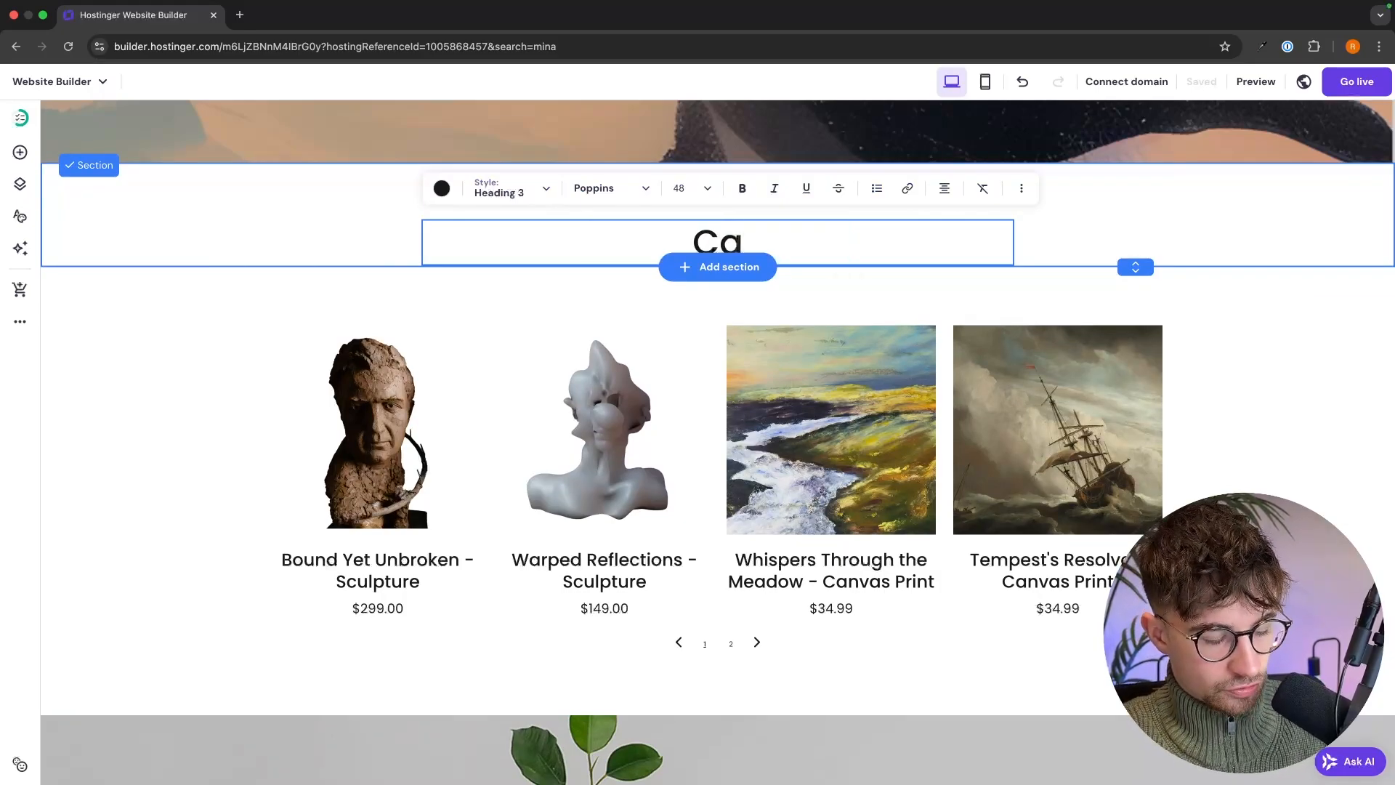
type("nvas Pr")
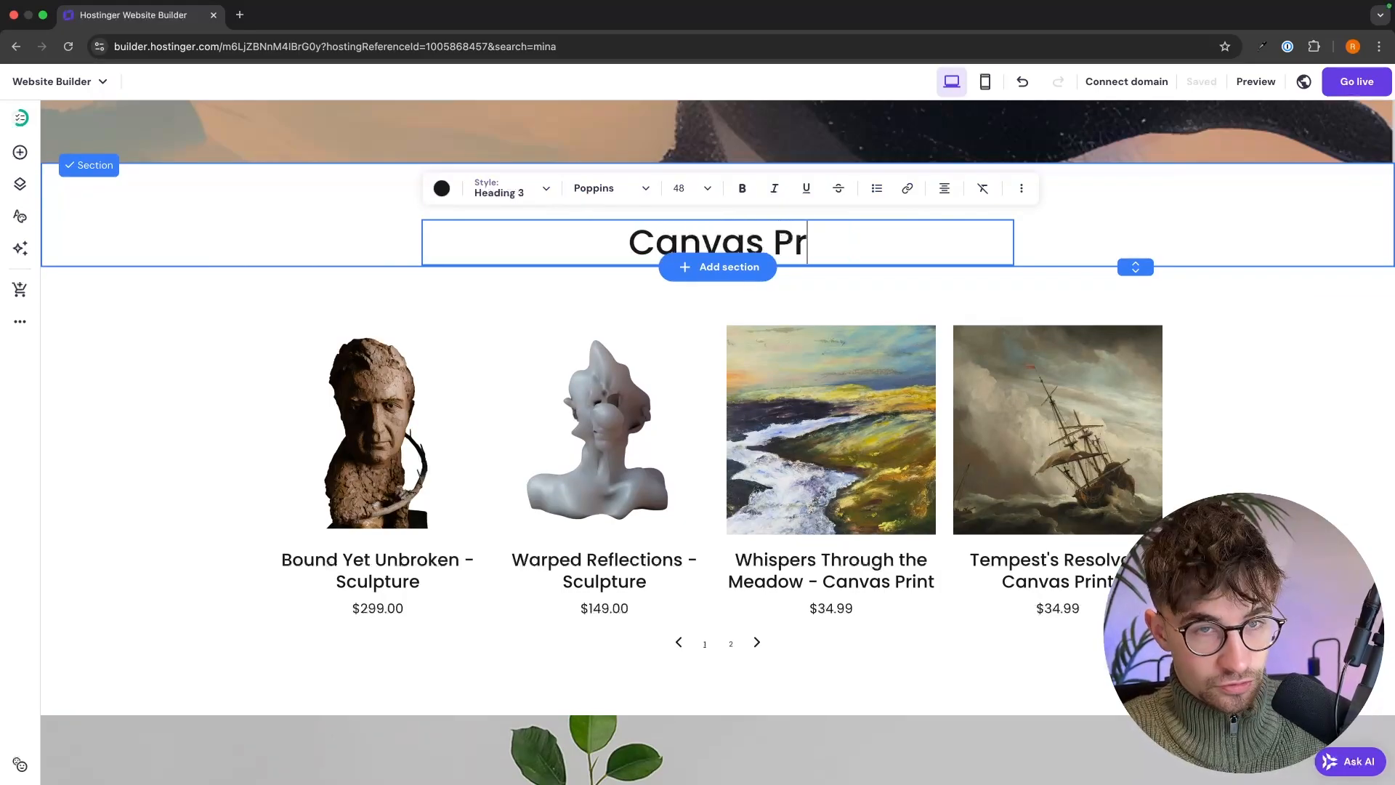
type("ints")
scroll(923, 232, "down", 1)
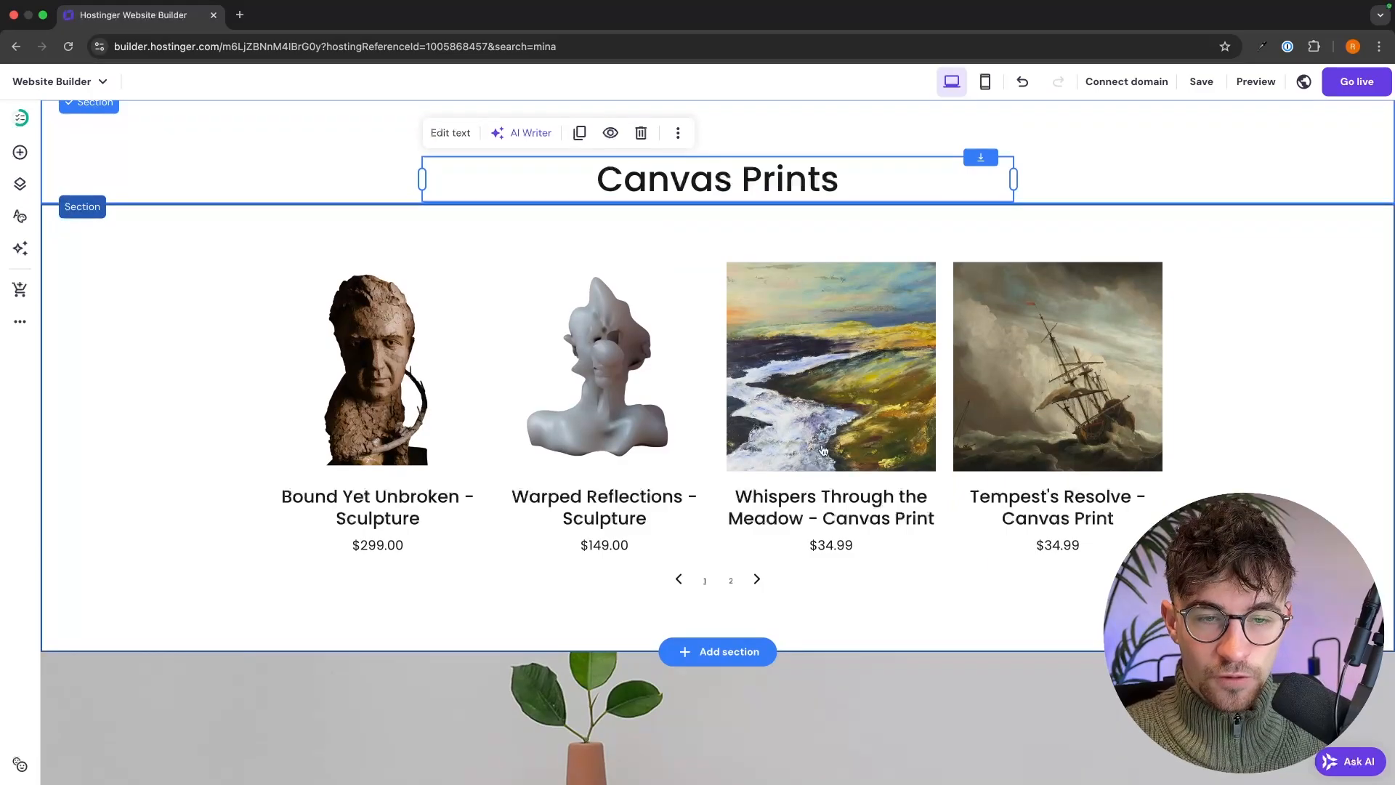
left_click(1246, 323)
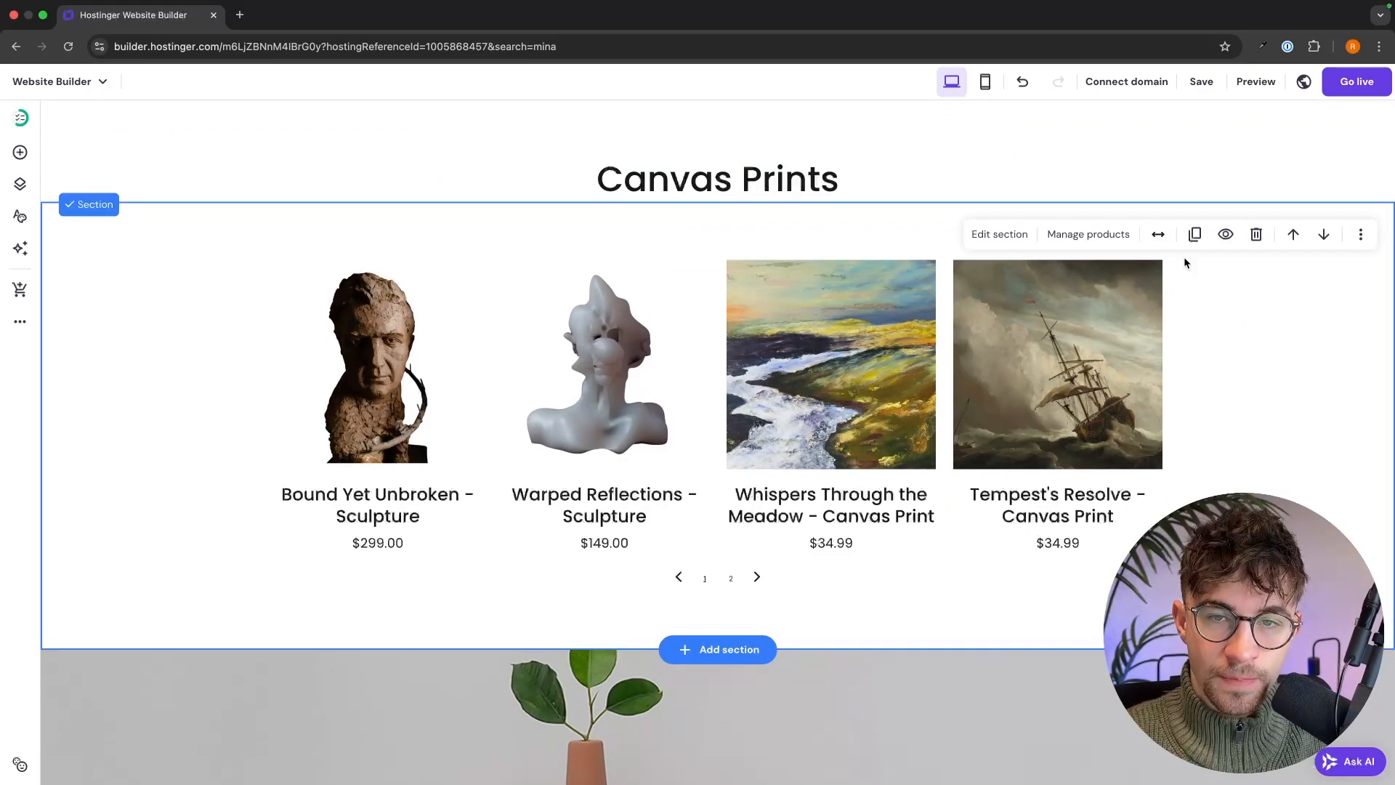
- Set the product grid's category filter to show only Canvas Prints
left_click(995, 235)
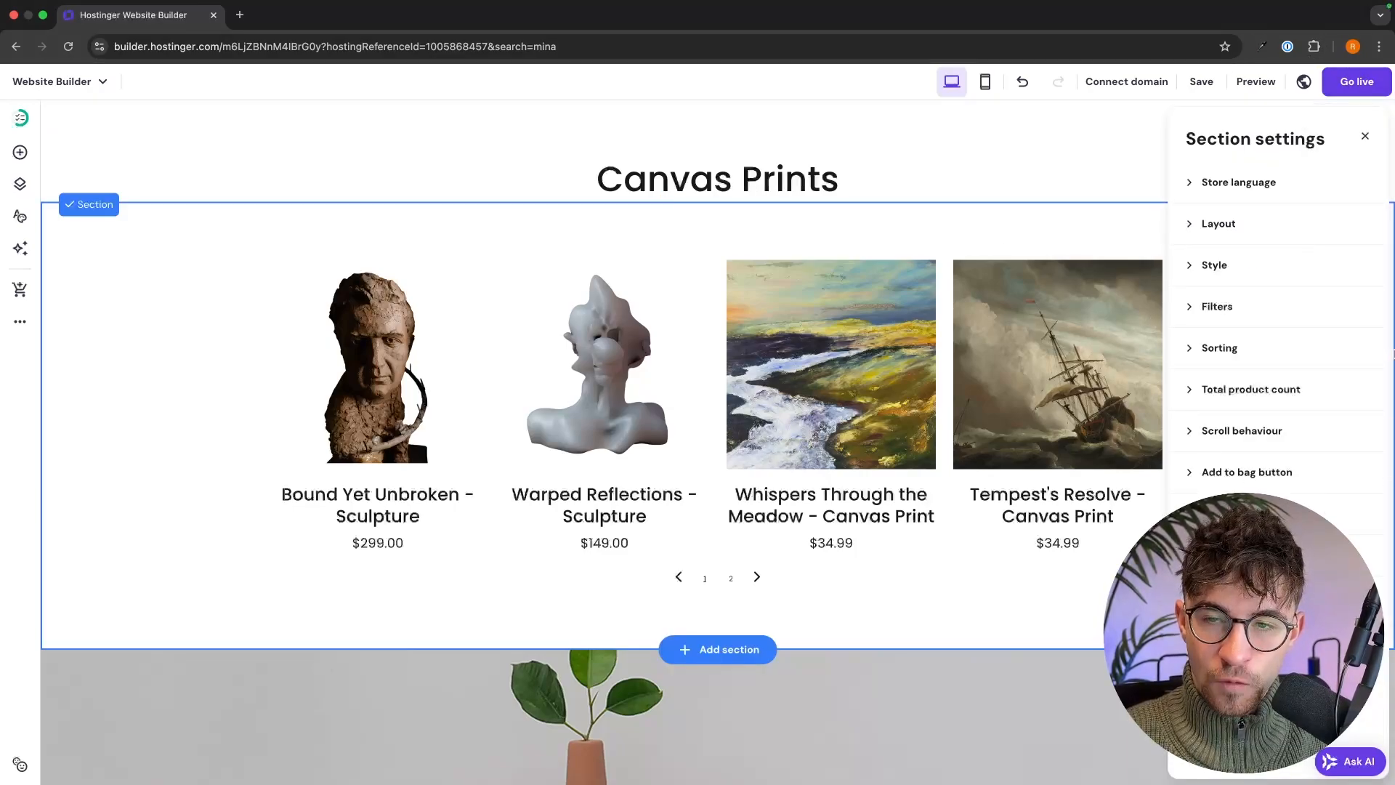
left_click(1303, 81)
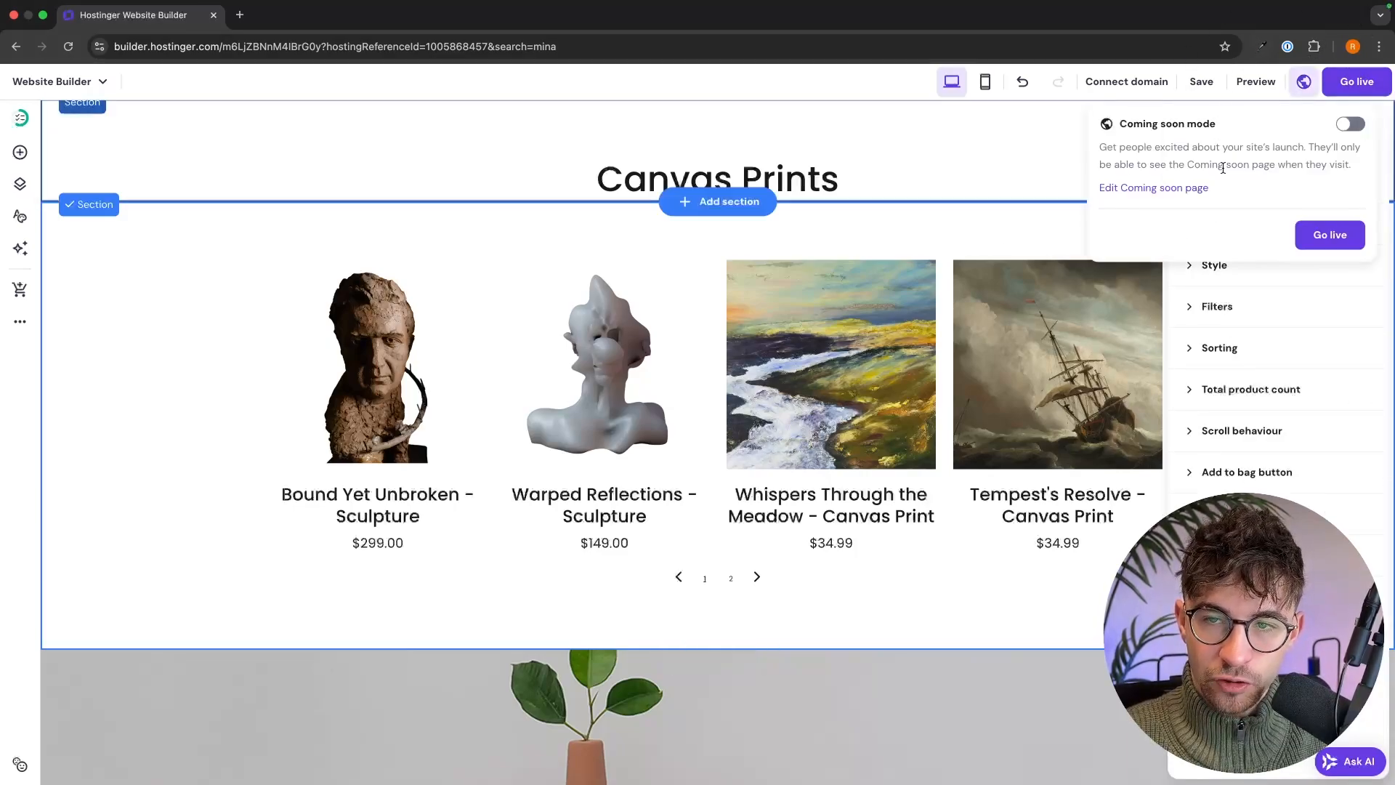
left_click(1212, 308)
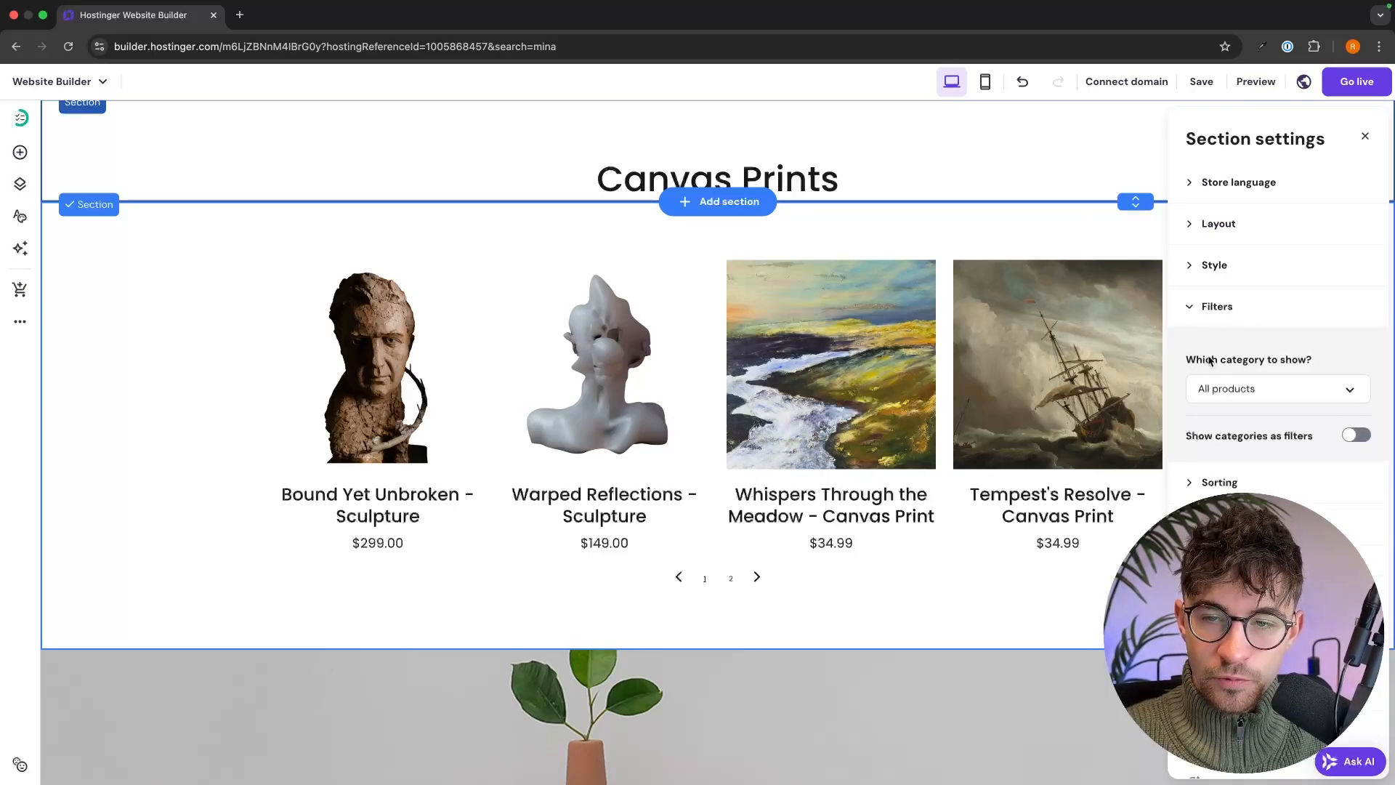
left_click(1298, 386)
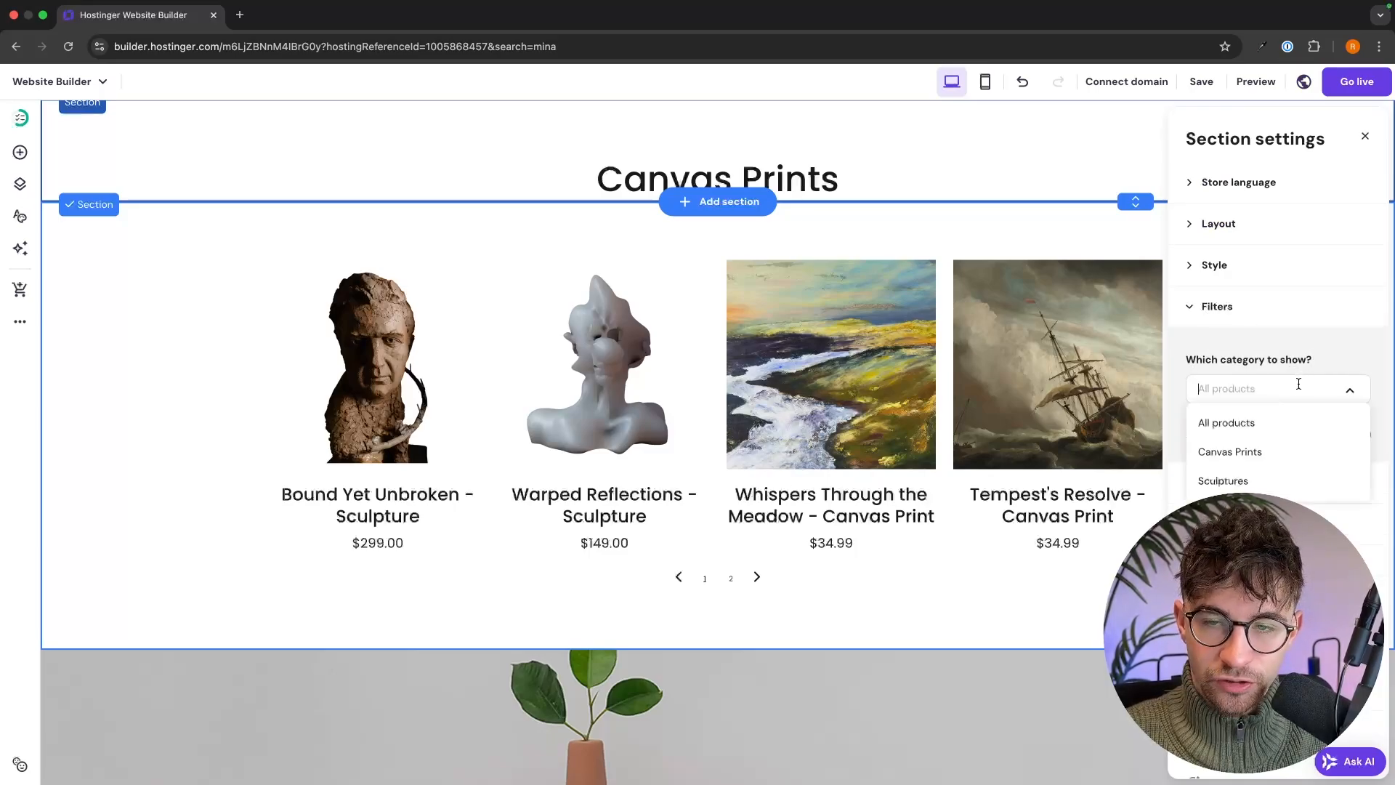
left_click(1278, 451)
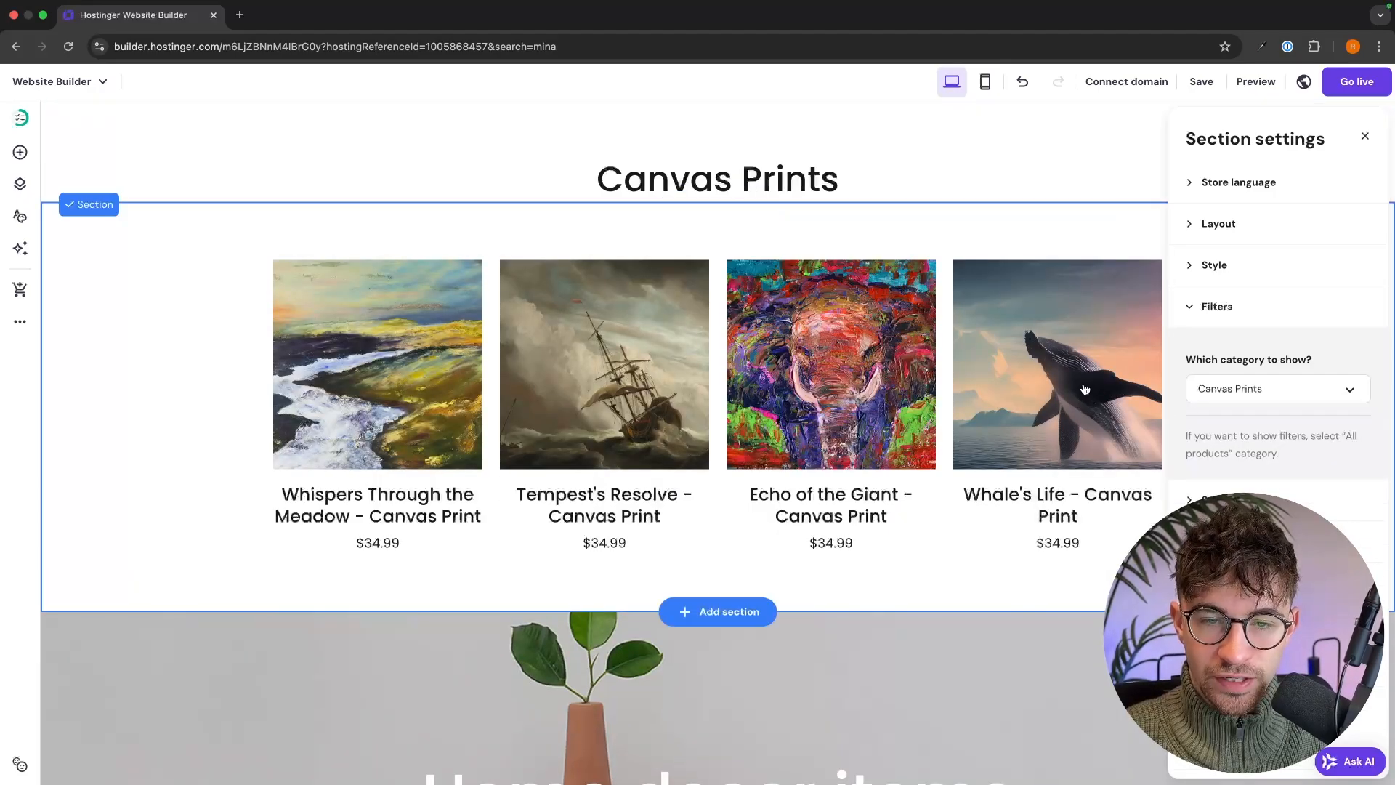
left_click(1093, 251)
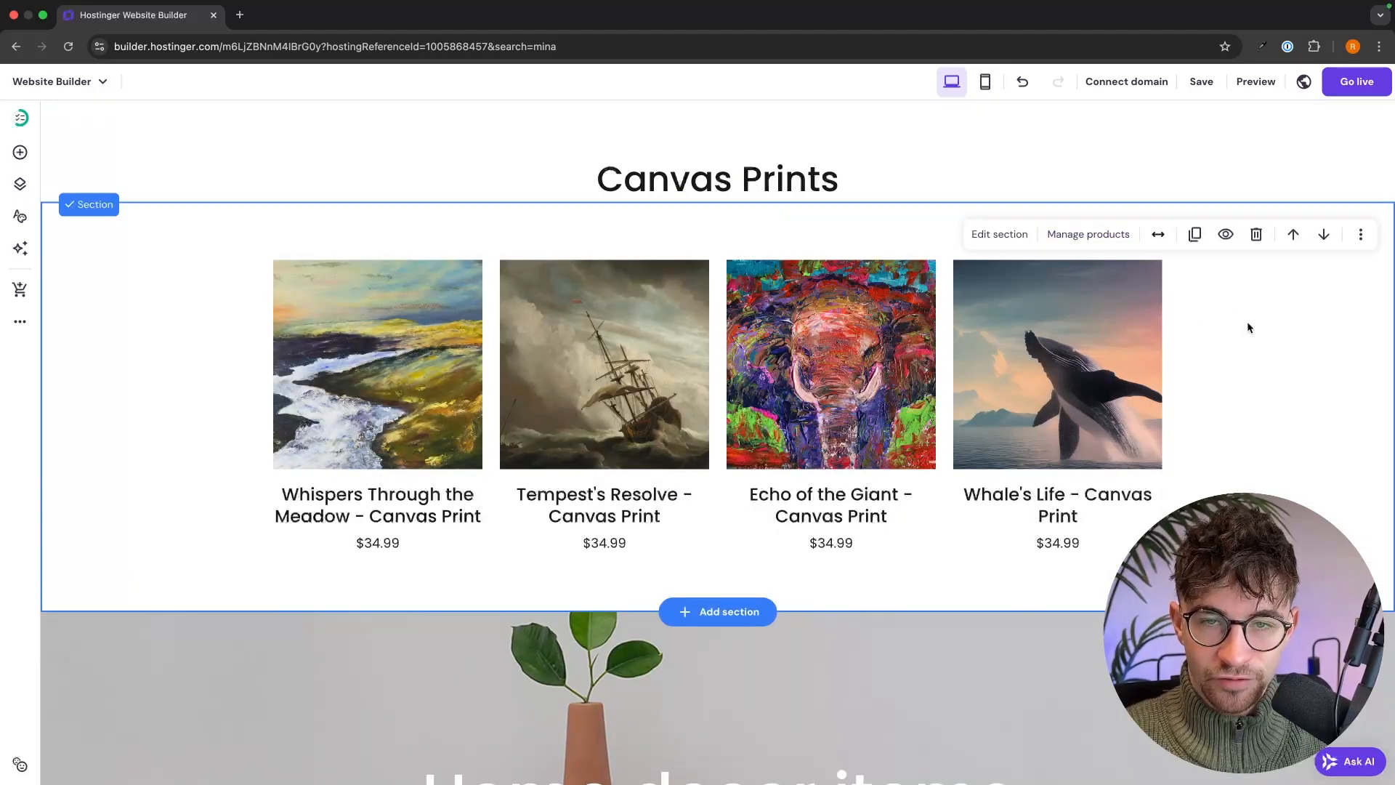
- Duplicate the Canvas Prints heading section
scroll(1185, 414, "down", 3)
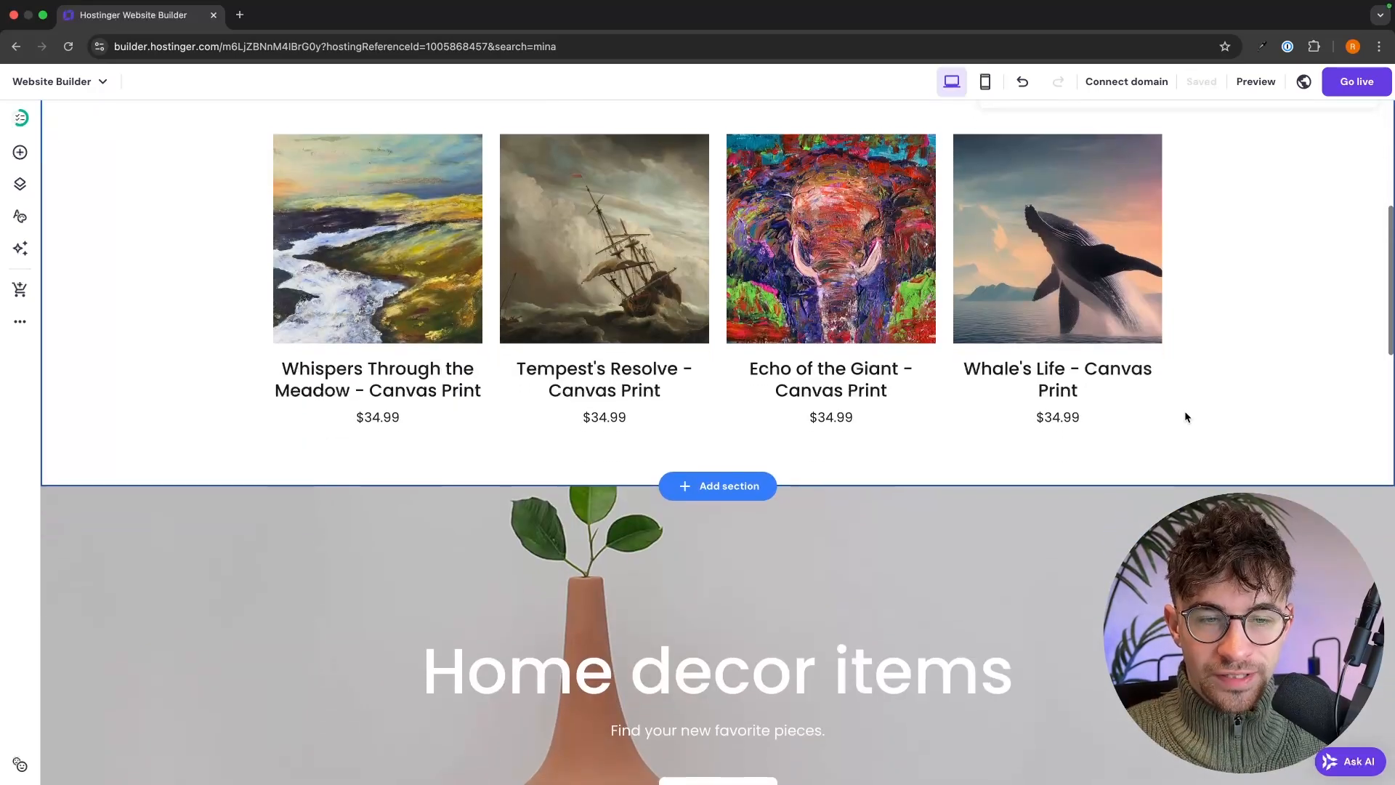
scroll(1184, 411, "up", 3)
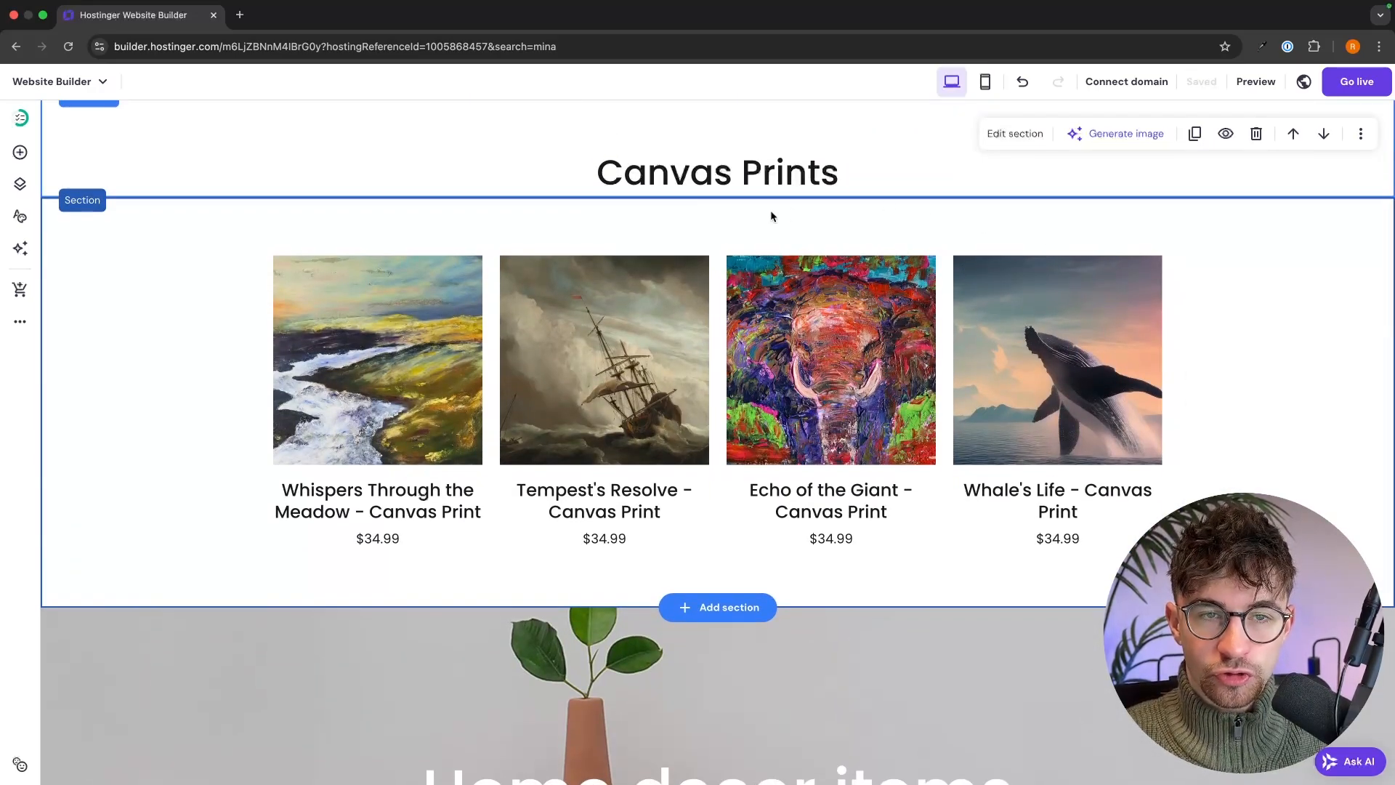
scroll(962, 317, "down", 4)
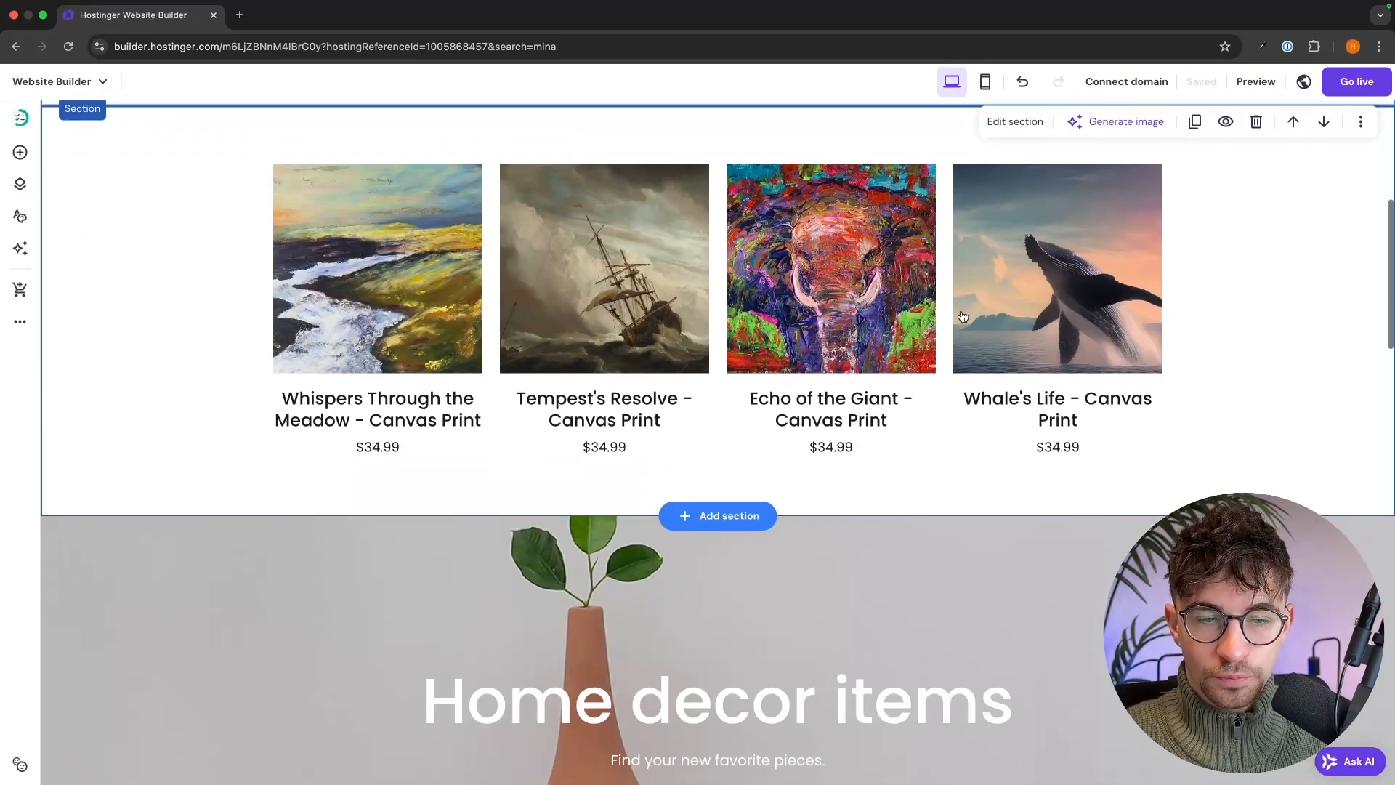
scroll(1245, 273, "up", 6)
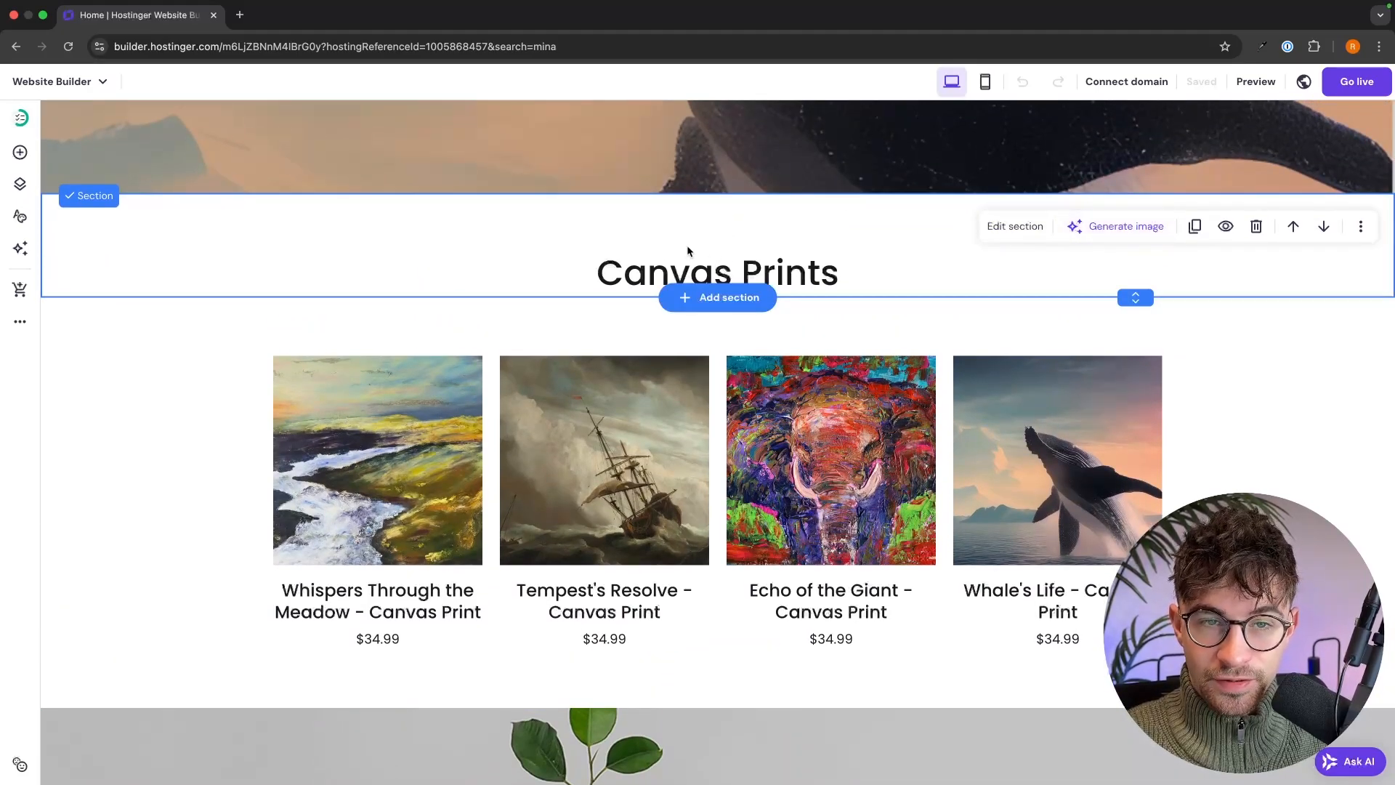
left_click(1194, 225)
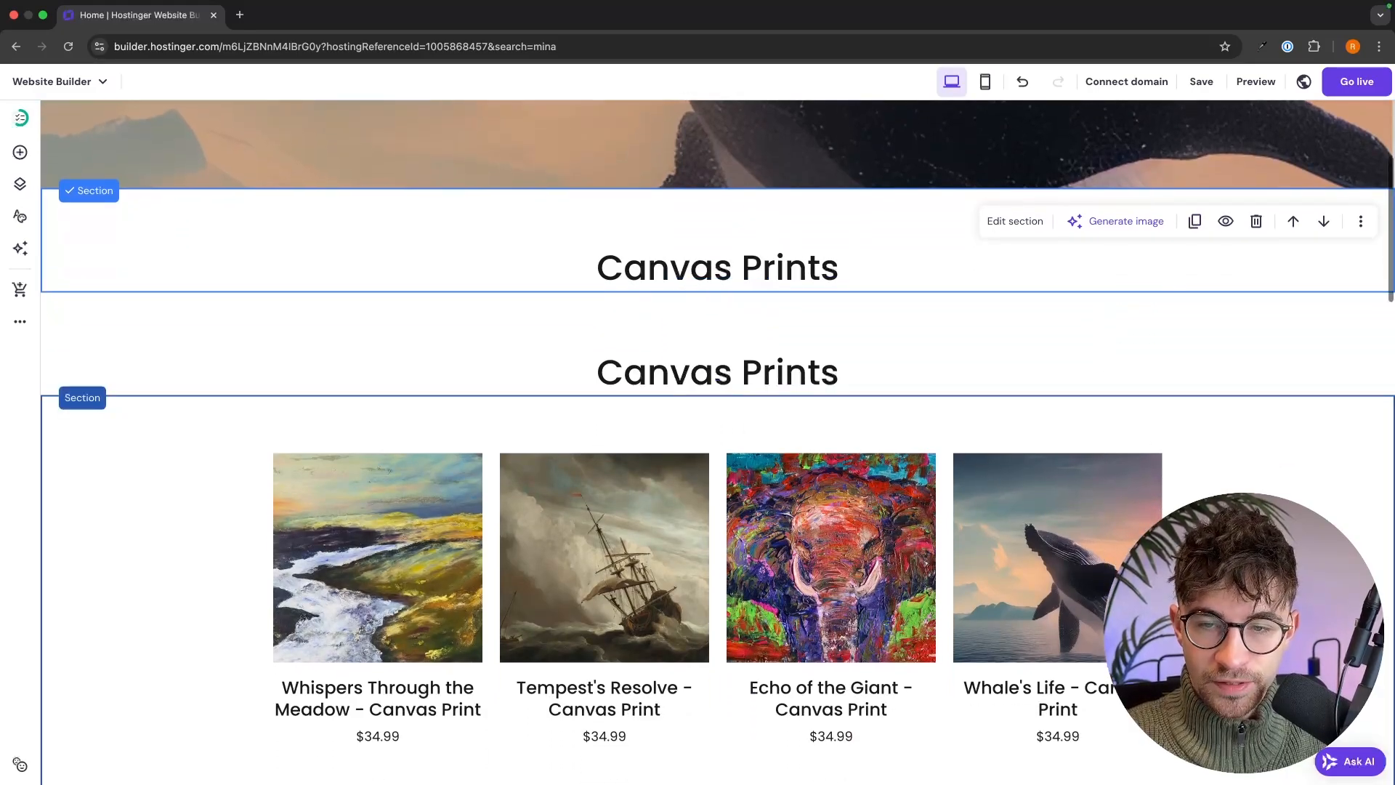
- Duplicate the product grid and move the copied heading below the first grid
left_click(927, 432)
scroll(927, 432, "down", 2)
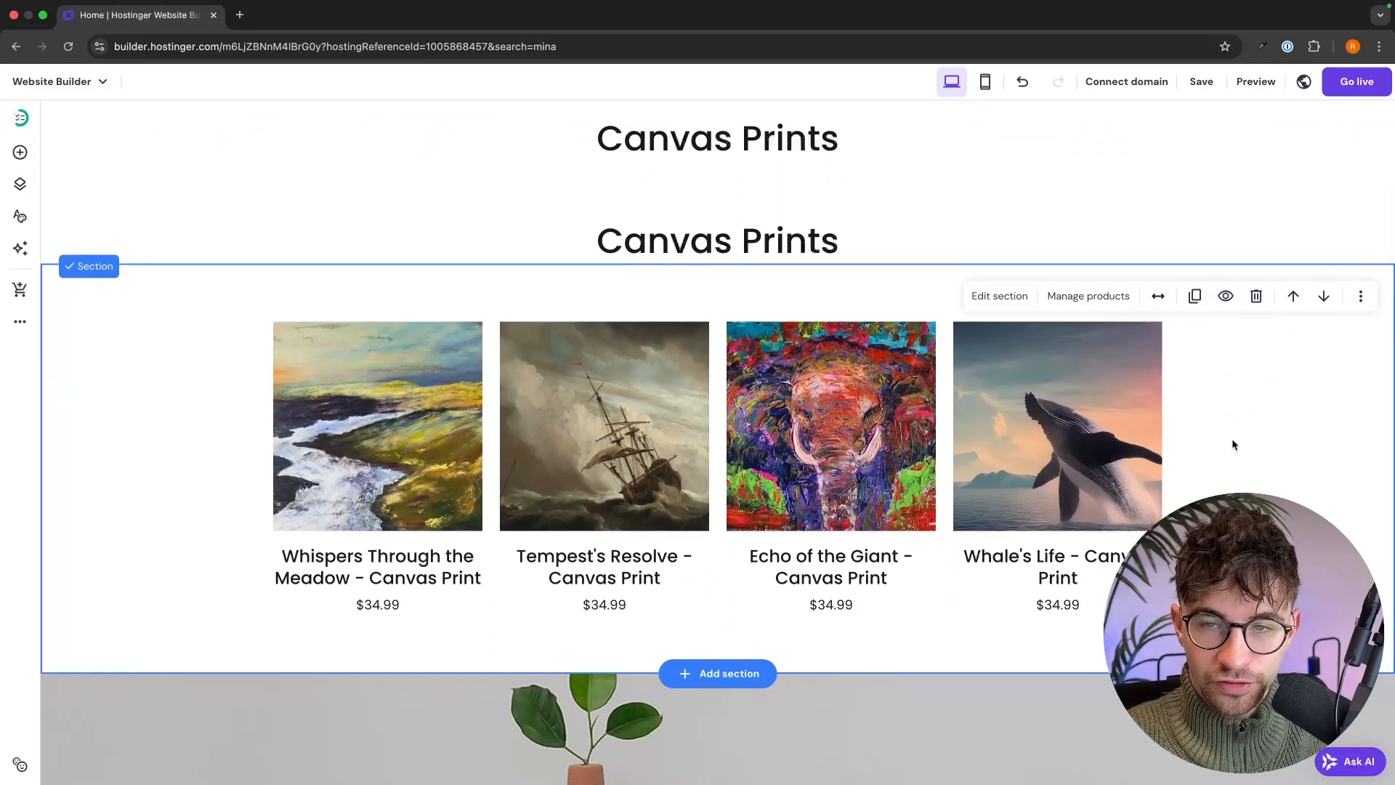
left_click(1194, 296)
scroll(1189, 307, "down", 2)
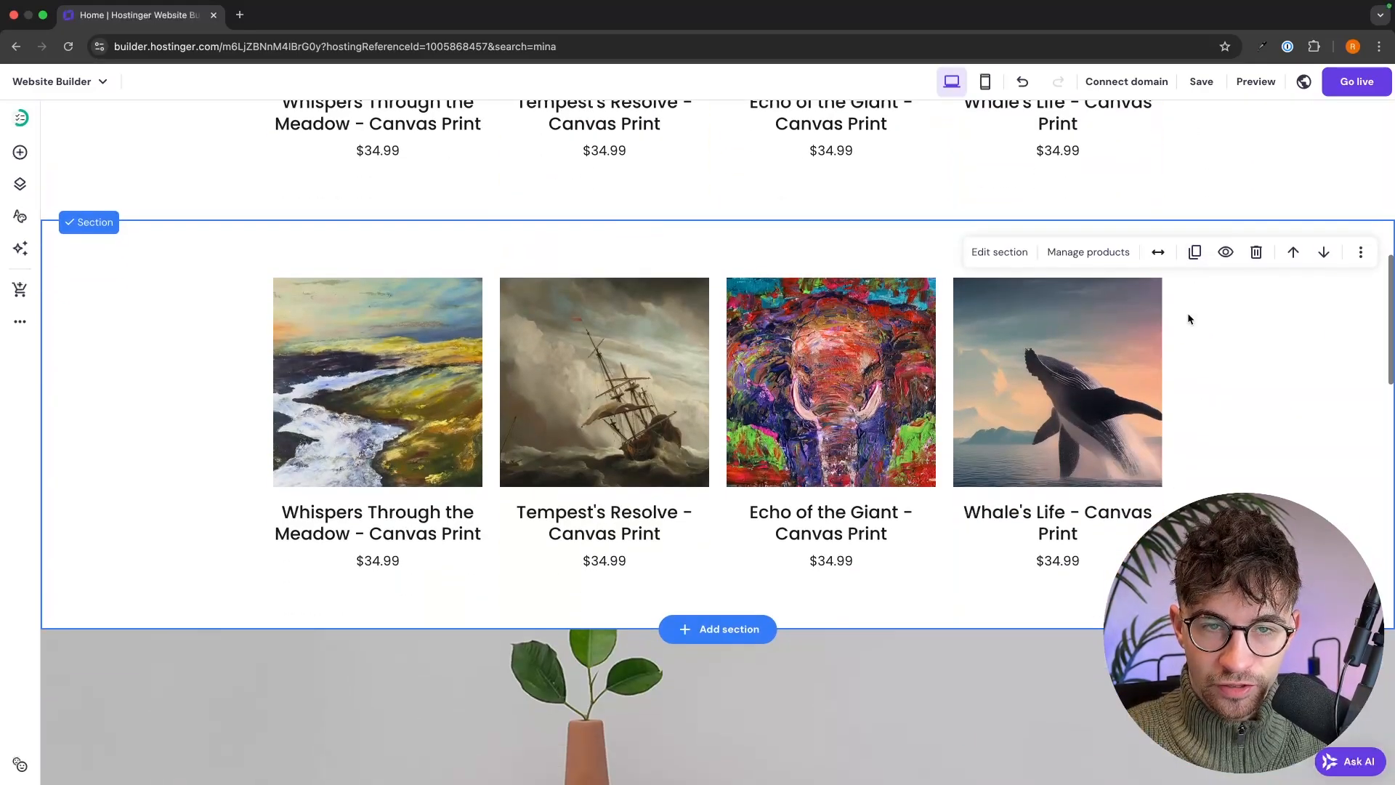
scroll(1189, 312, "up", 6)
scroll(1189, 318, "up", 2)
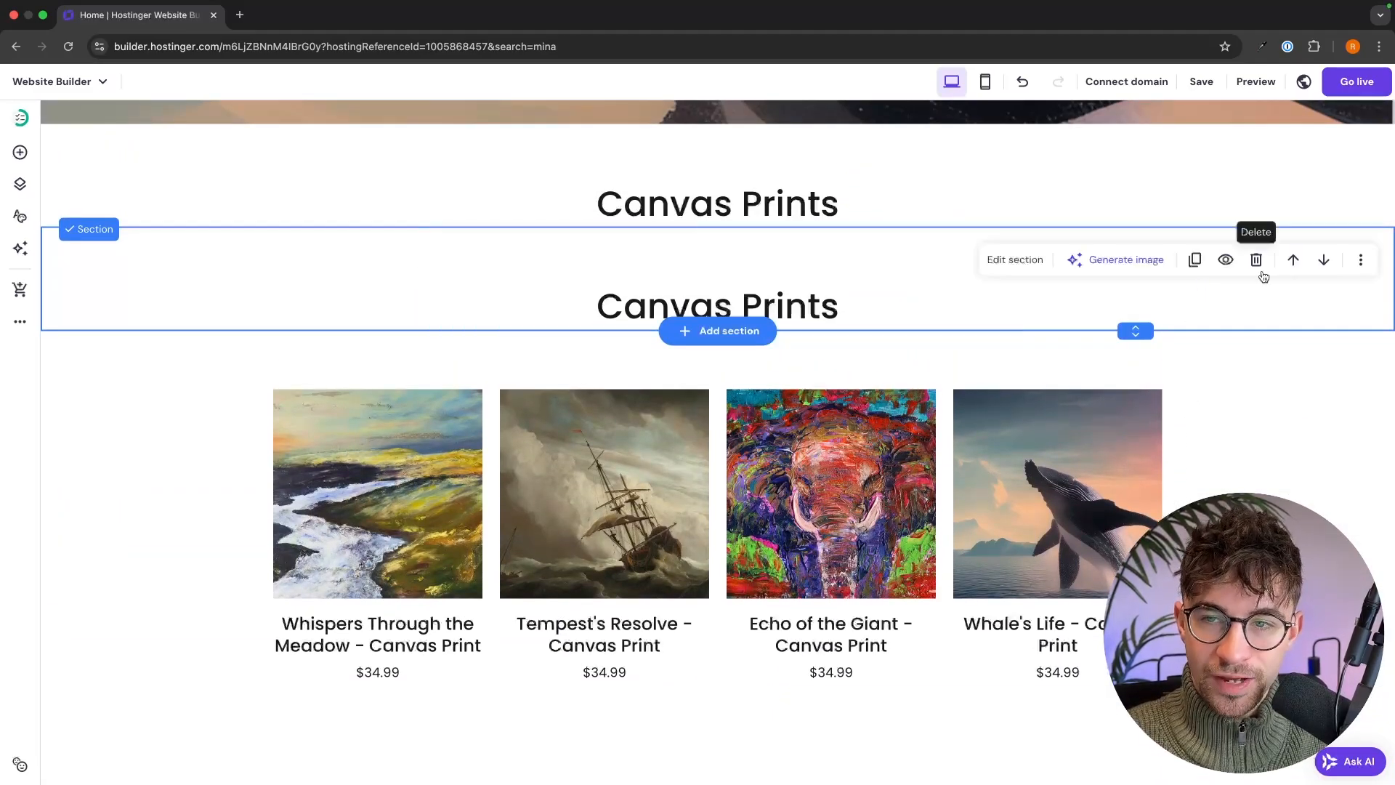
left_click(1323, 260)
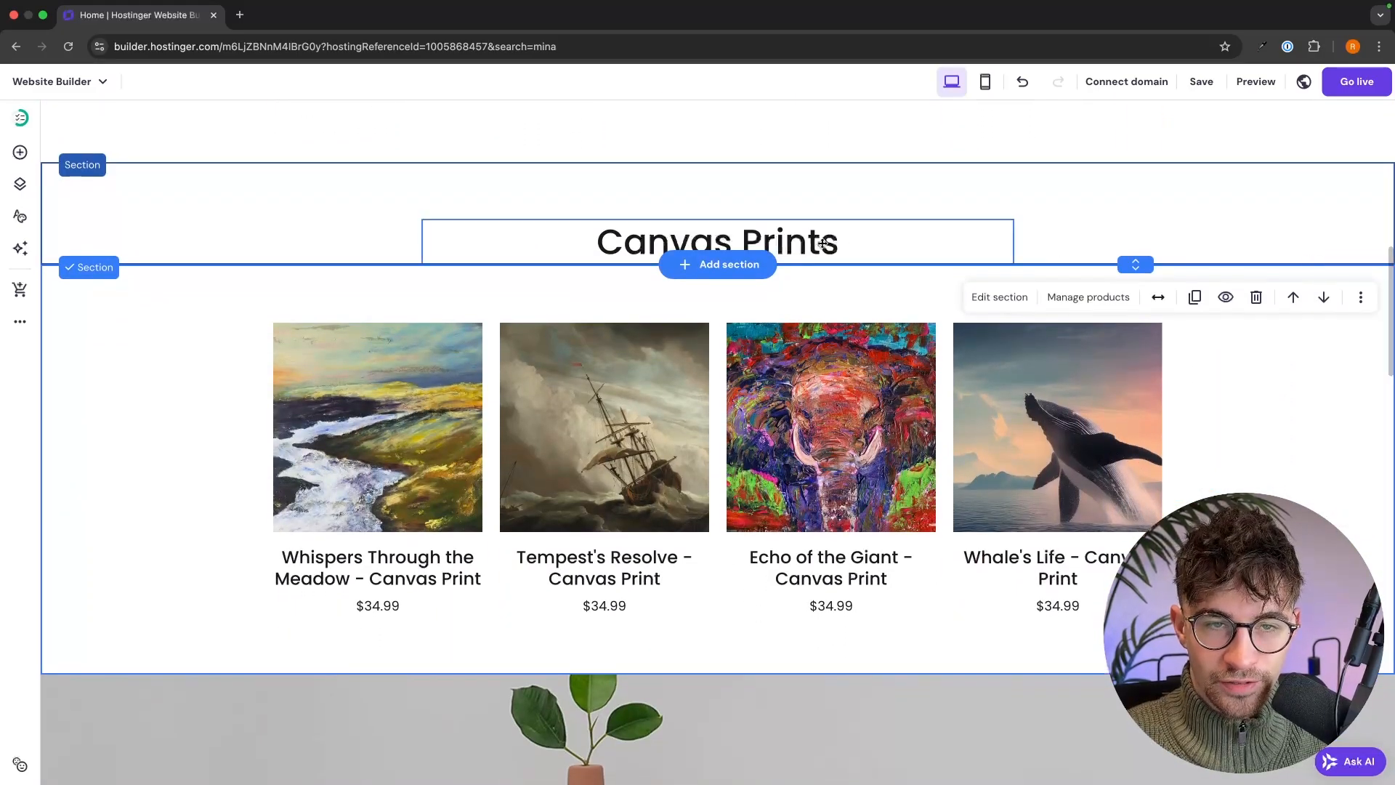
left_click(822, 242)
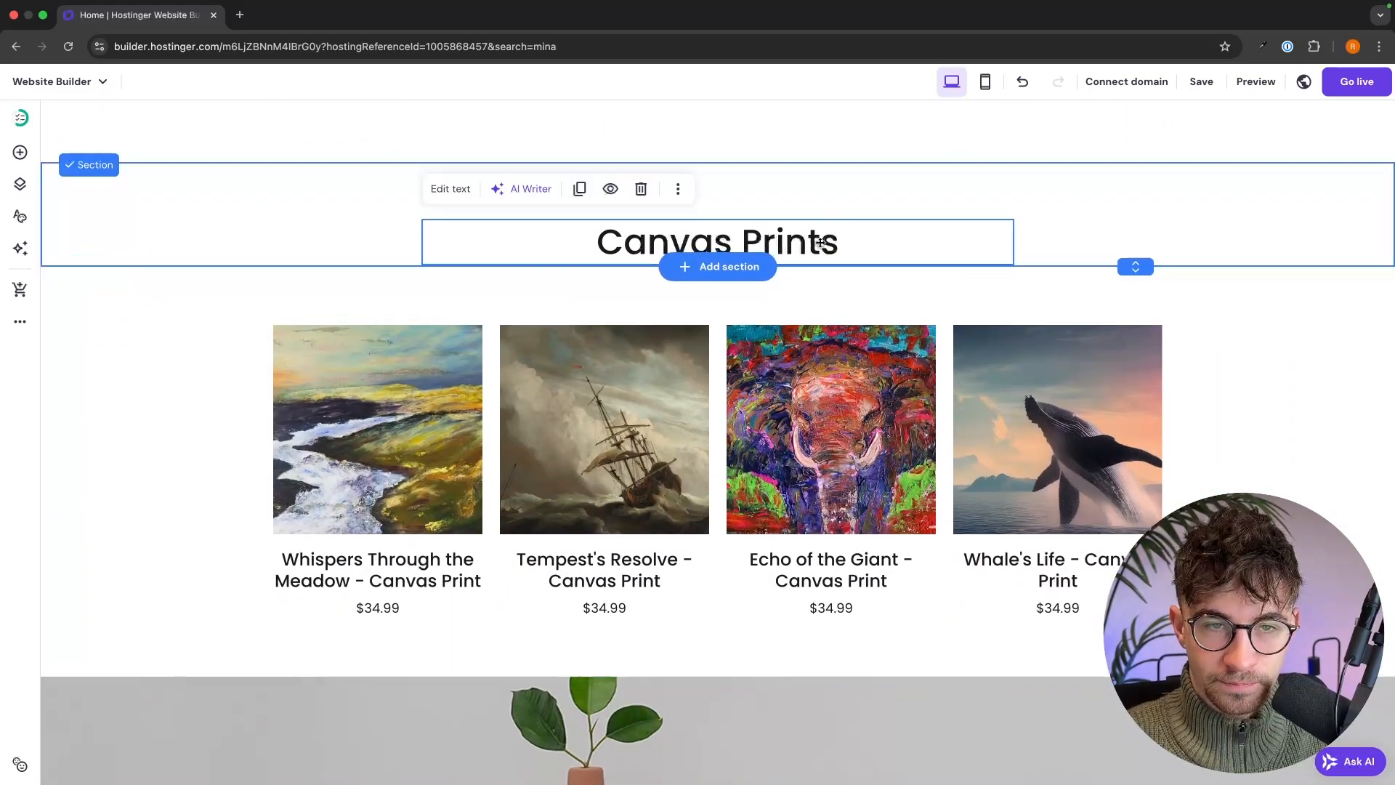
- Retitle the copied heading 'Sculptures'
left_click(820, 243)
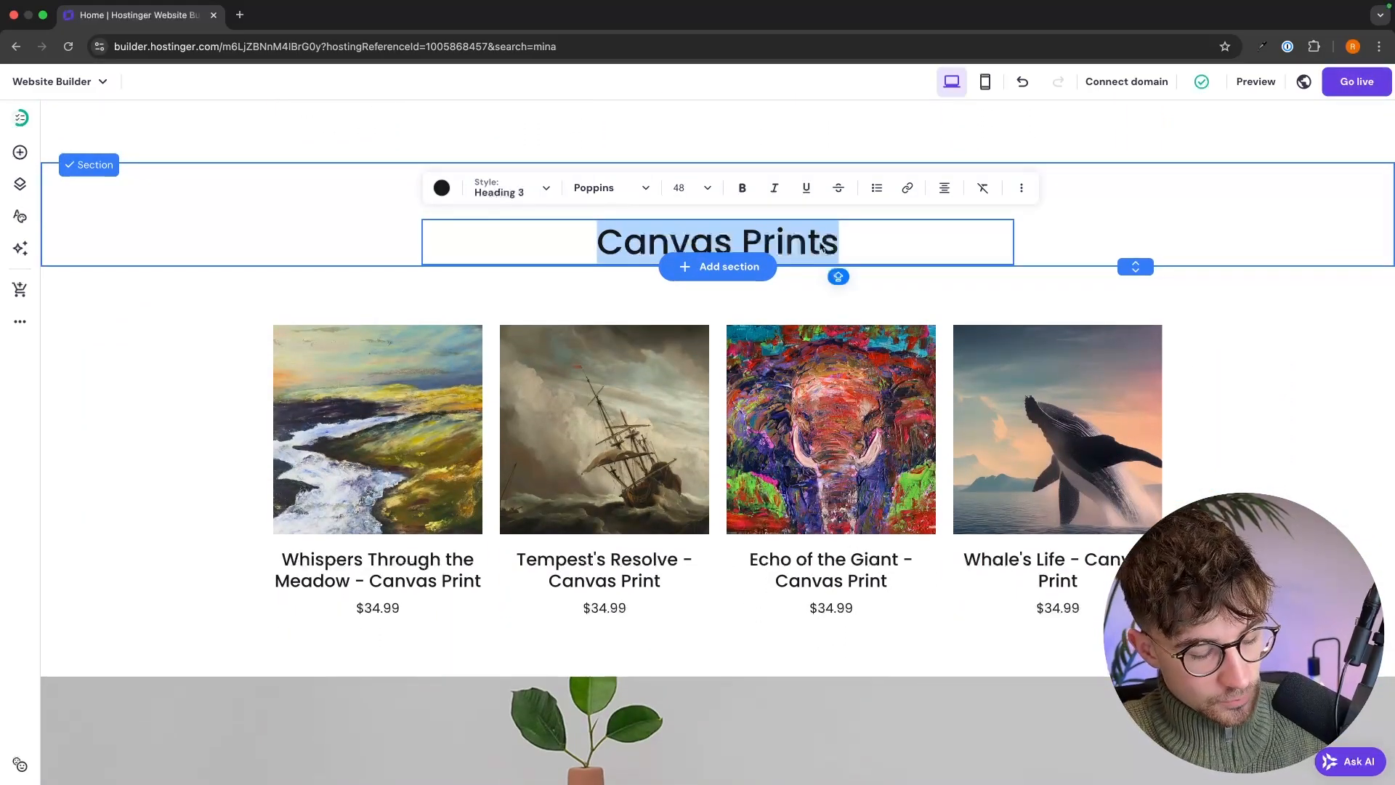
type("Su")
key("BackSpace")
type("culptures")
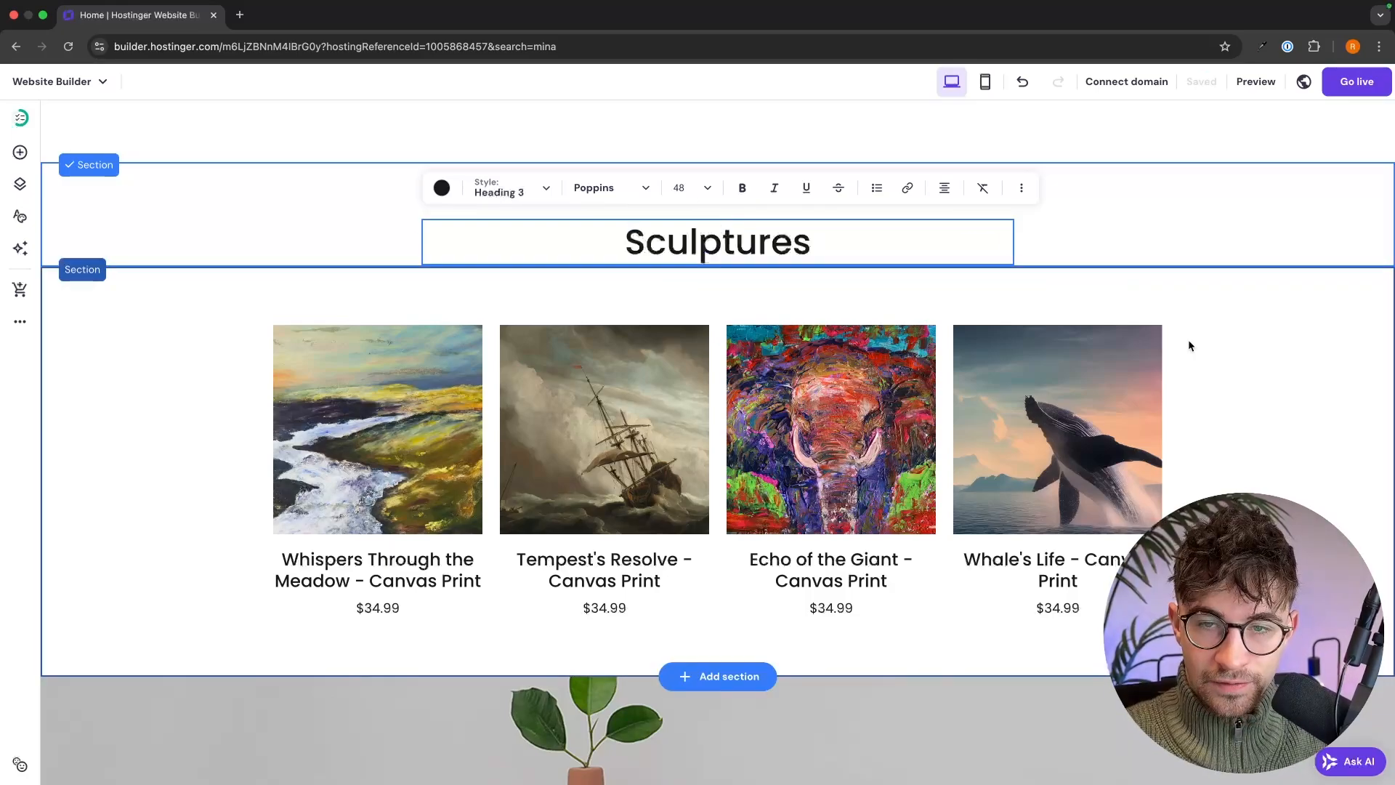
key("Escape")
- Filter the copied product grid to show only the Sculptures category
left_click(1188, 339)
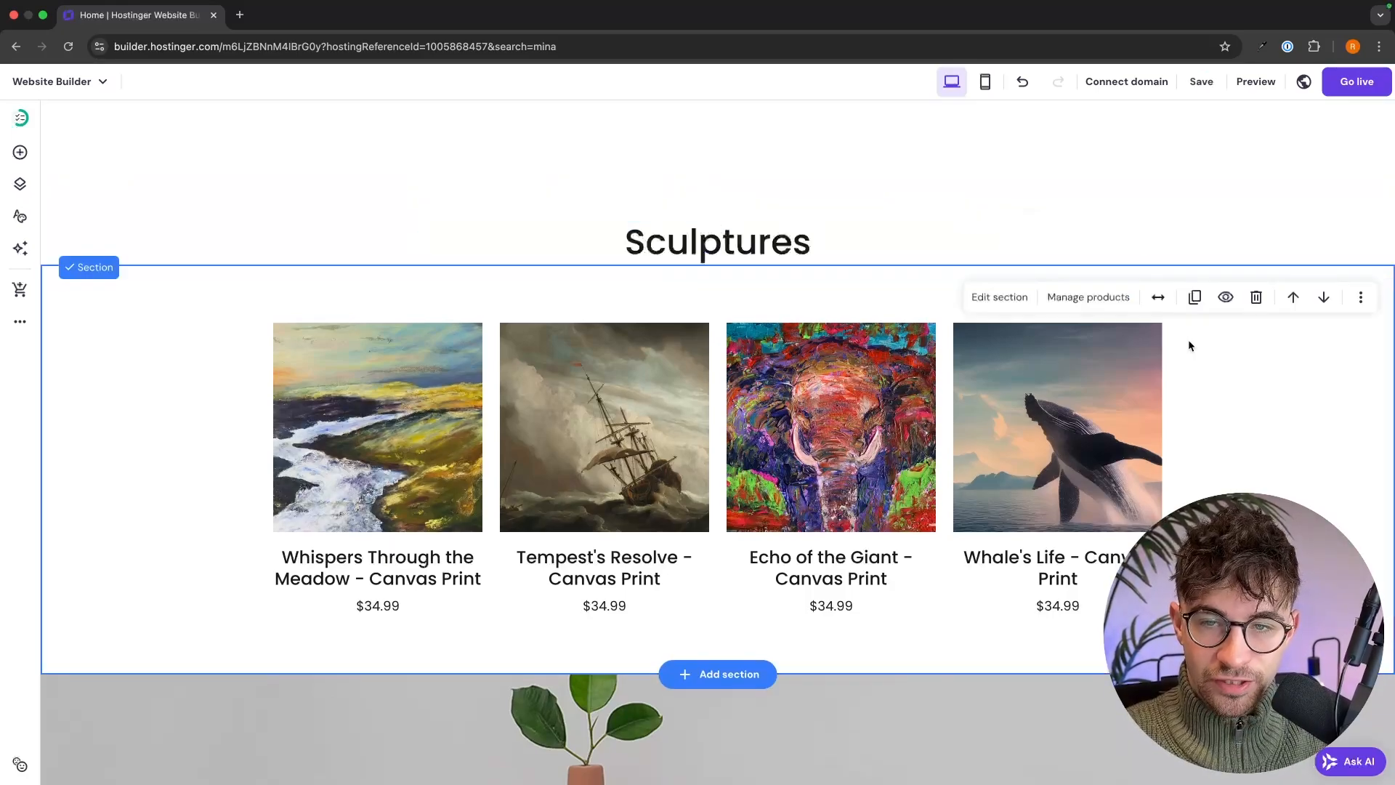
left_click(1018, 301)
left_click(1206, 308)
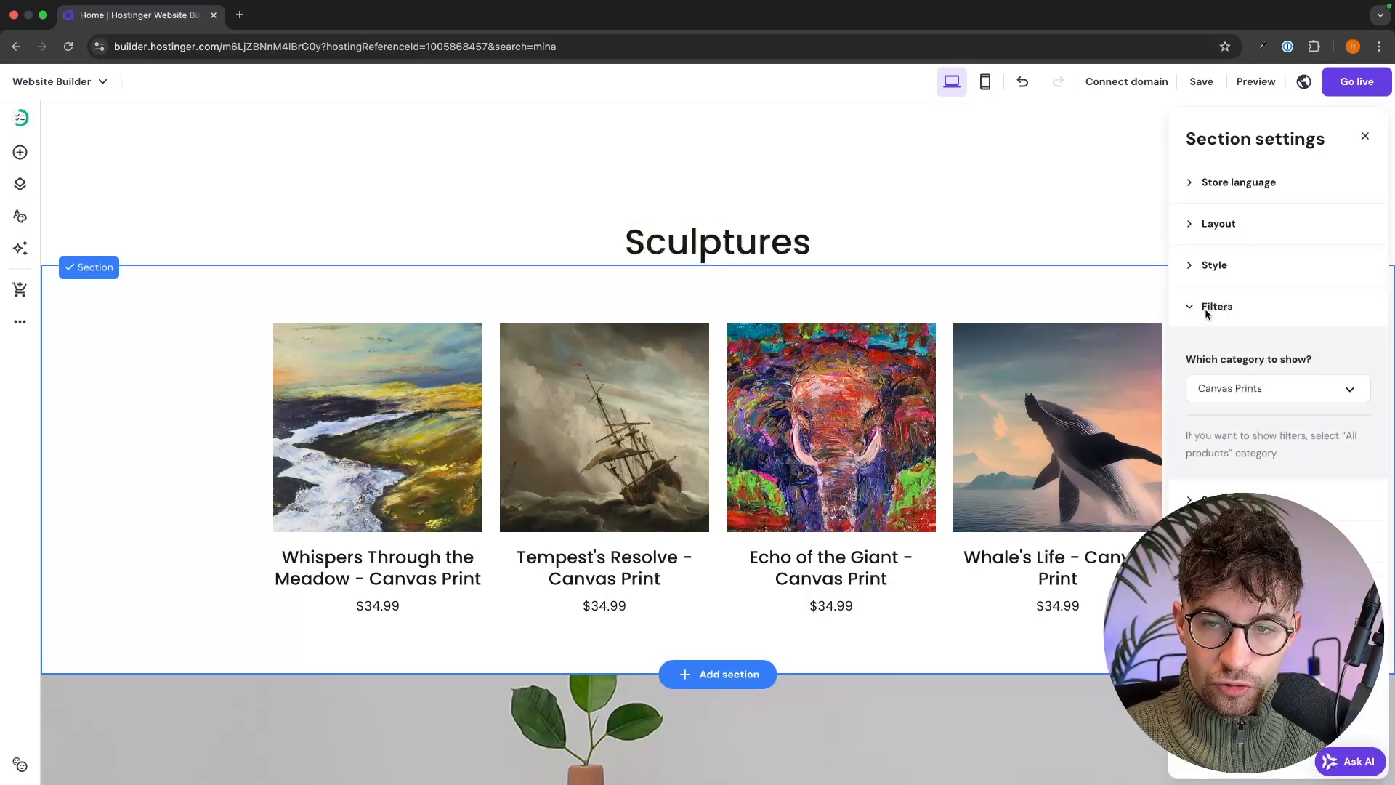
left_click(1228, 342)
left_click(1217, 436)
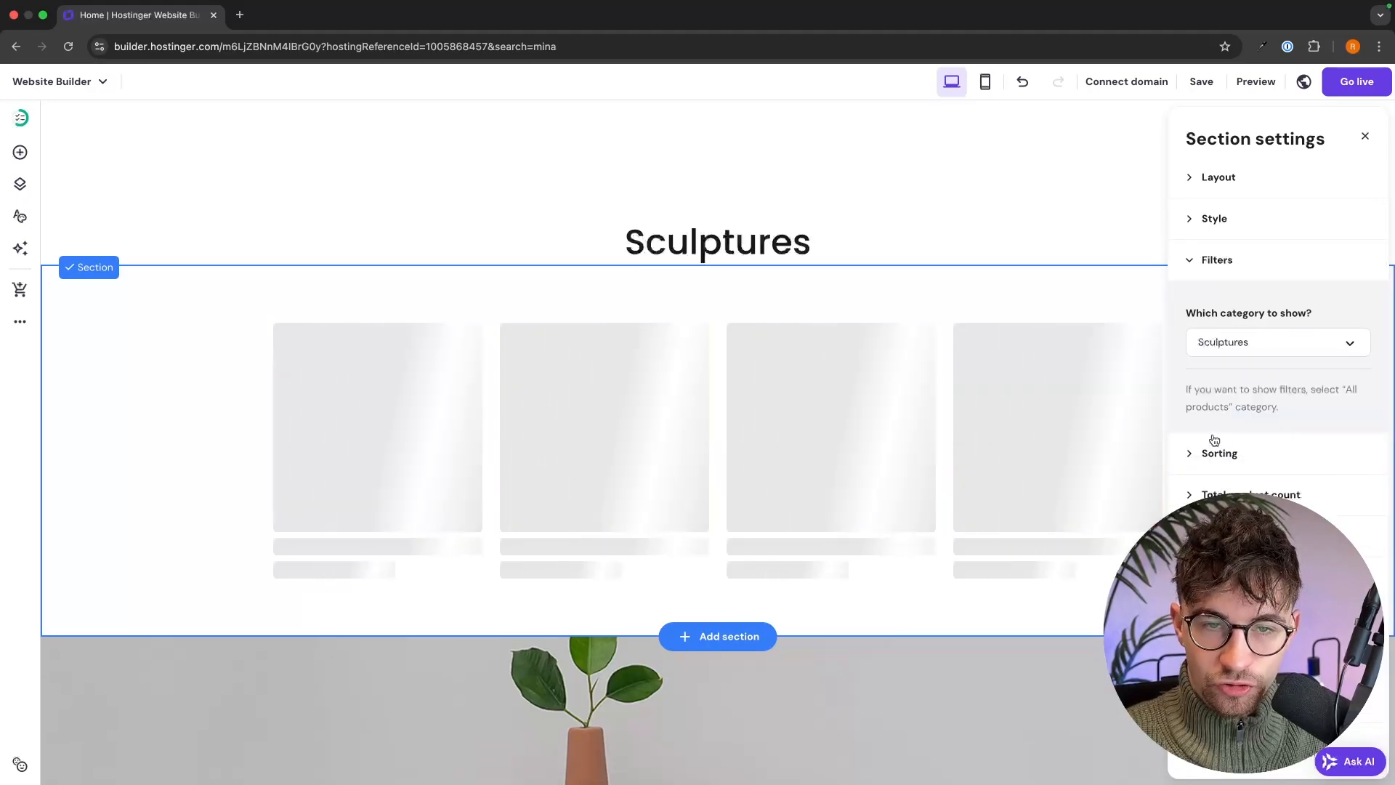
left_click(1001, 262)
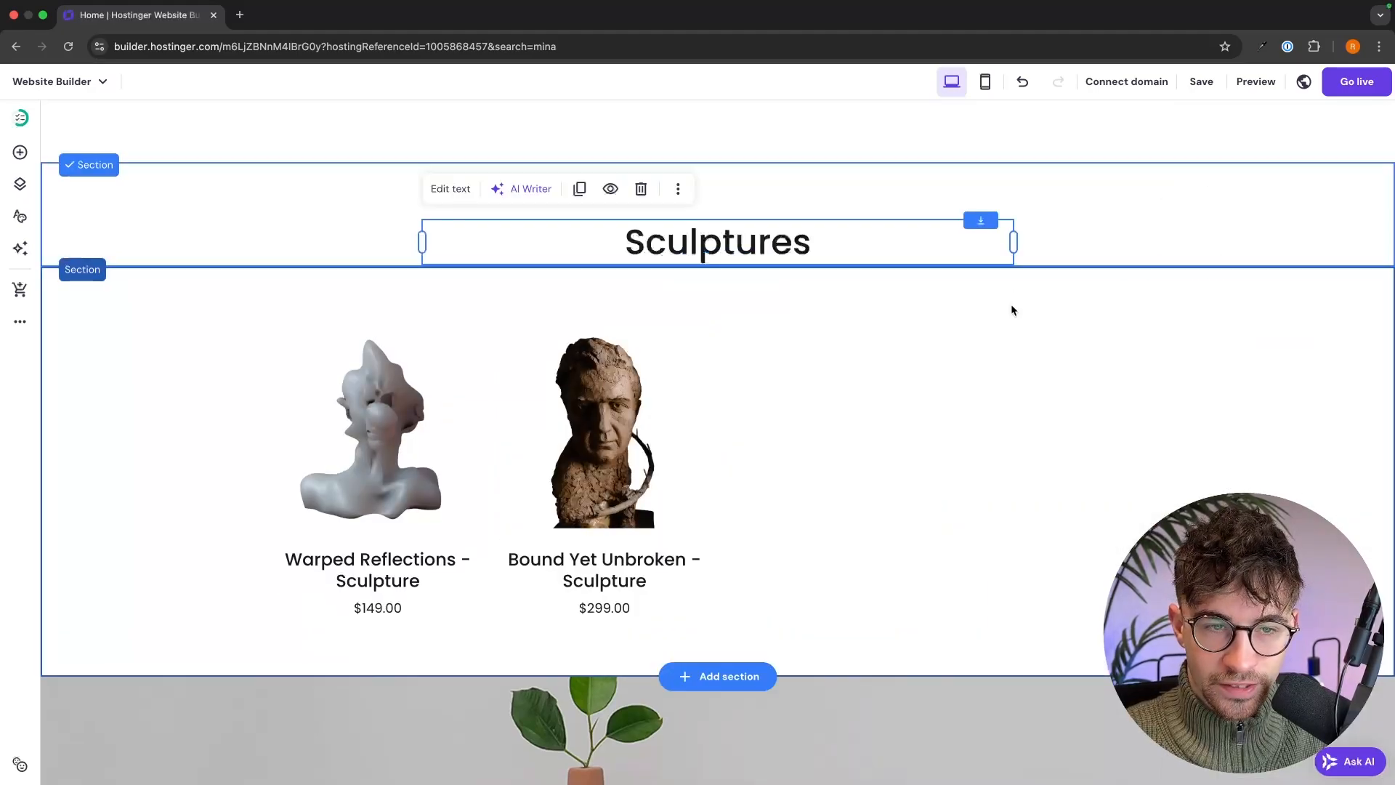
scroll(1011, 305, "up", 7)
scroll(1013, 311, "down", 5)
scroll(1012, 306, "down", 3)
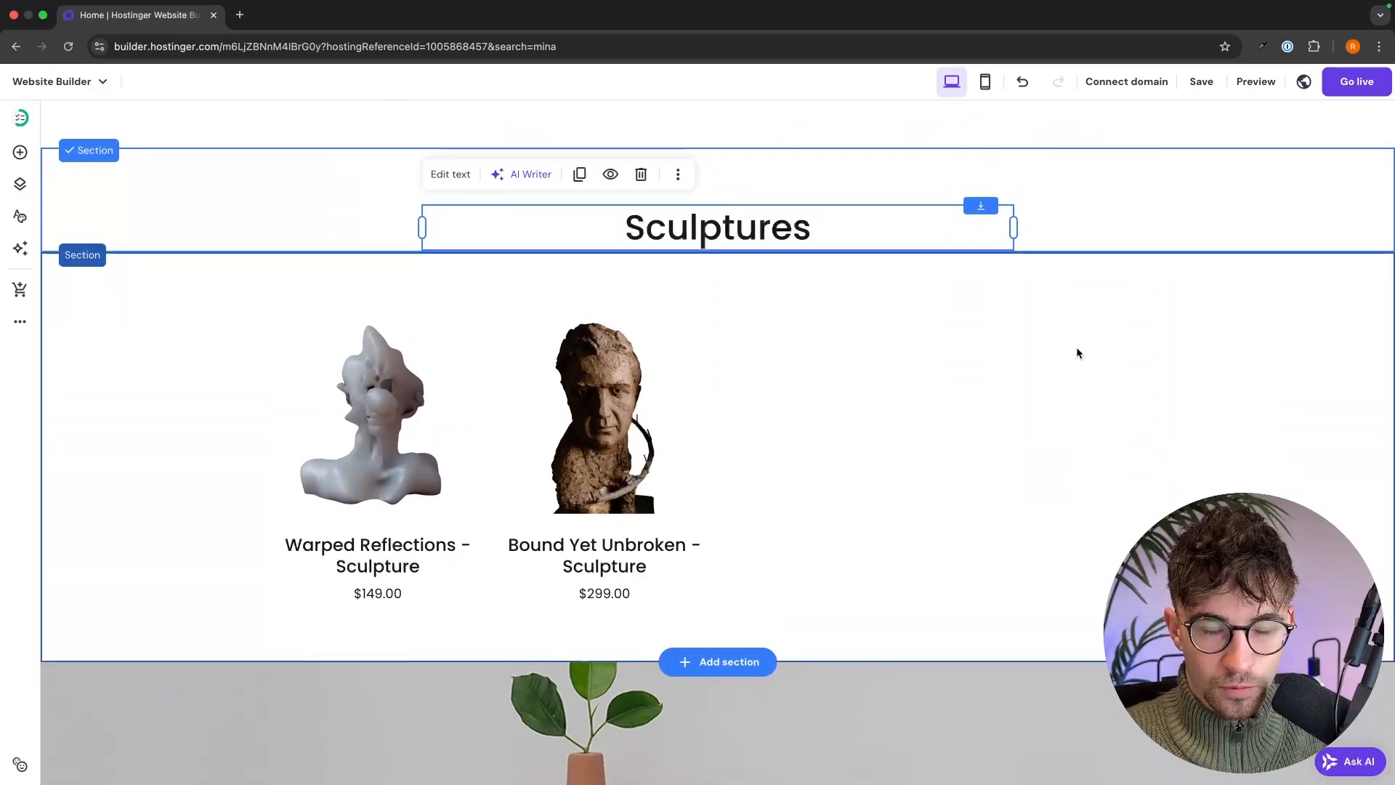
left_click(1227, 356)
scroll(1227, 356, "up", 5)
scroll(1227, 356, "down", 6)
scroll(1227, 359, "down", 6)
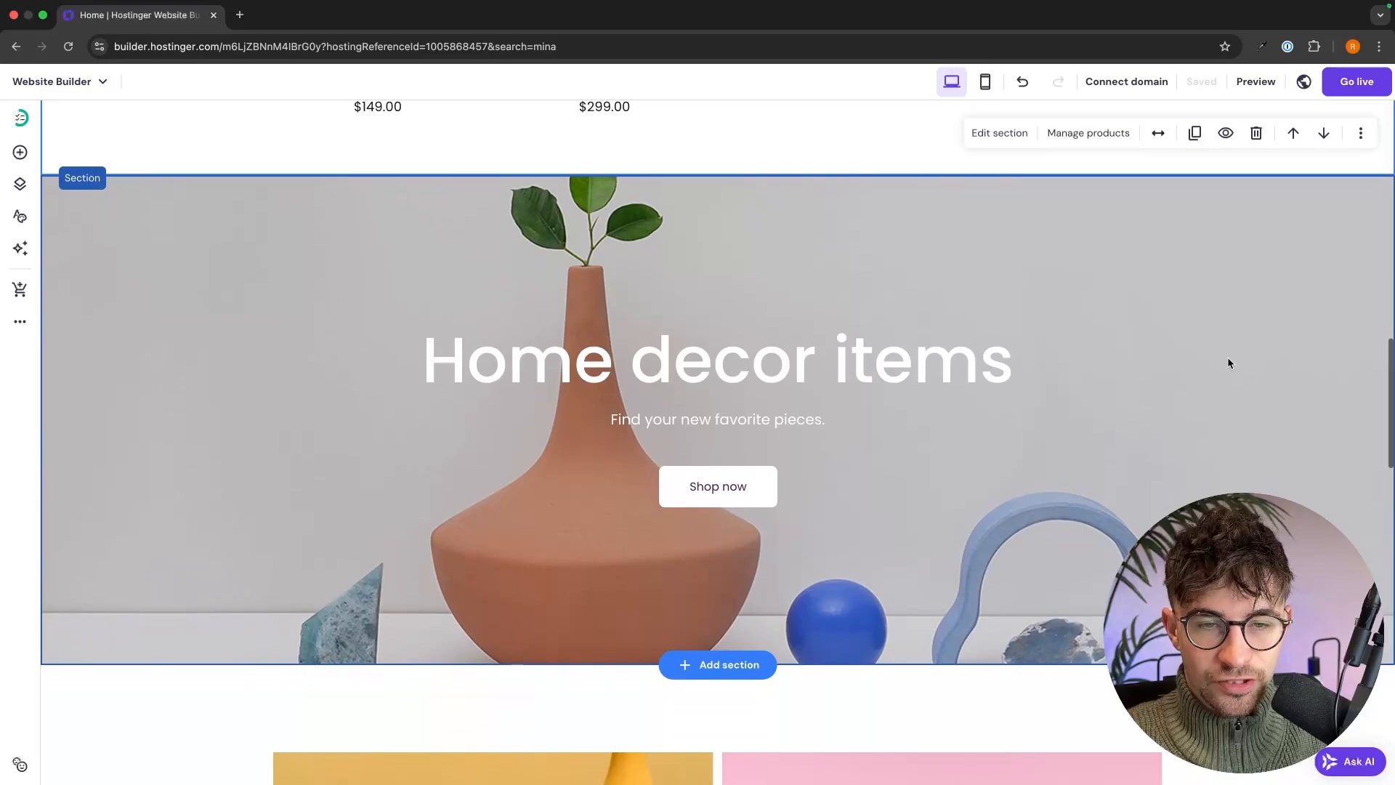
- Replace the 'Home decor items' banner heading with '2025 Art'
left_click(1182, 359)
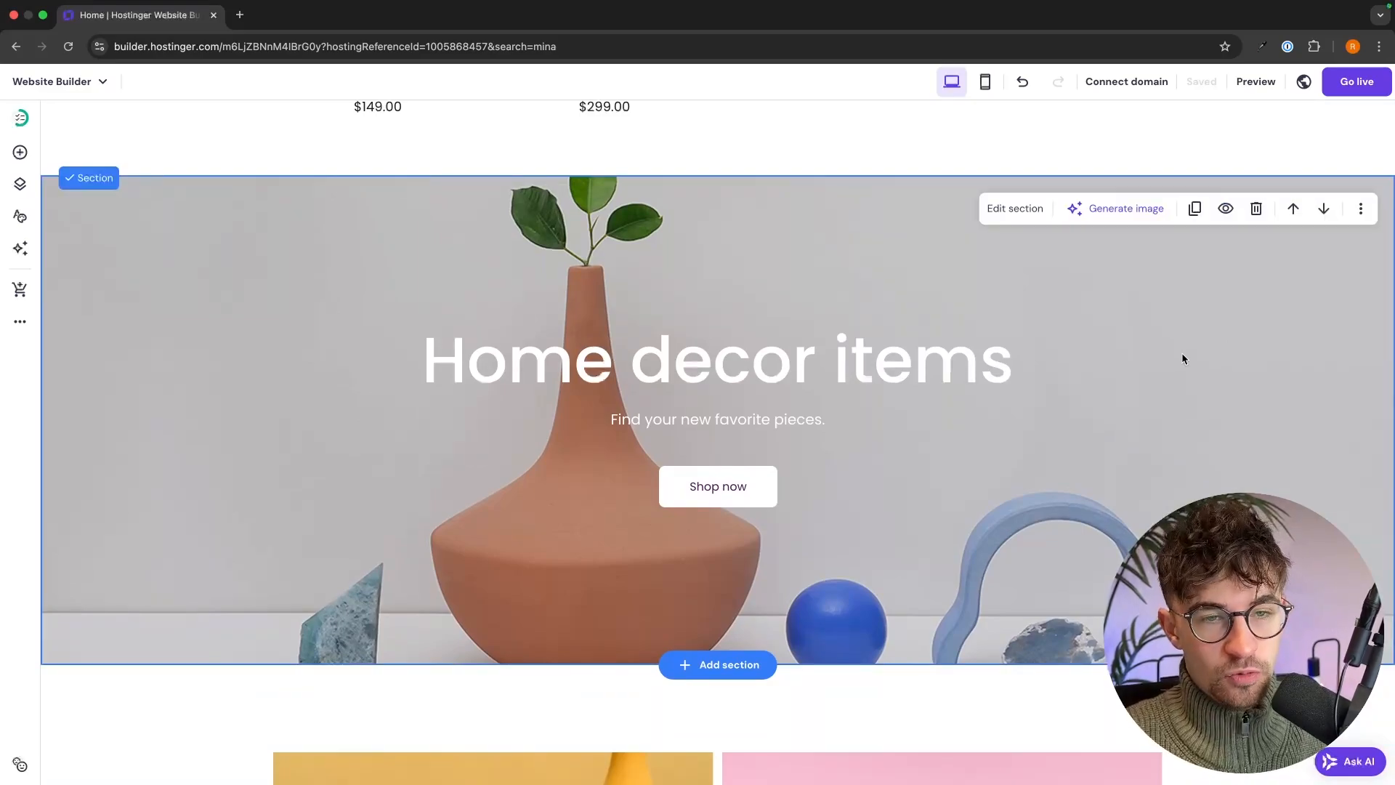
left_click(869, 354)
left_click(869, 354)
triple_click(869, 353)
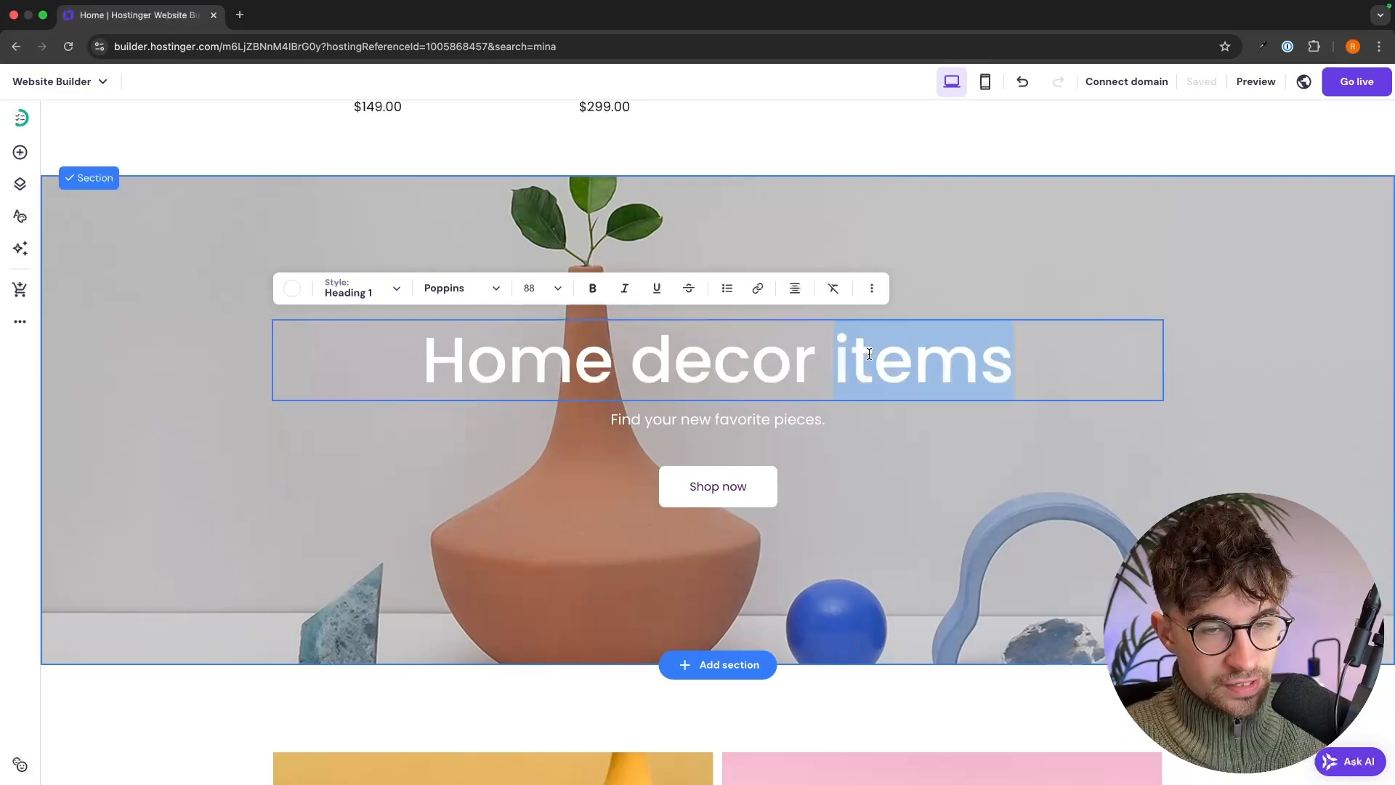
type("2025")
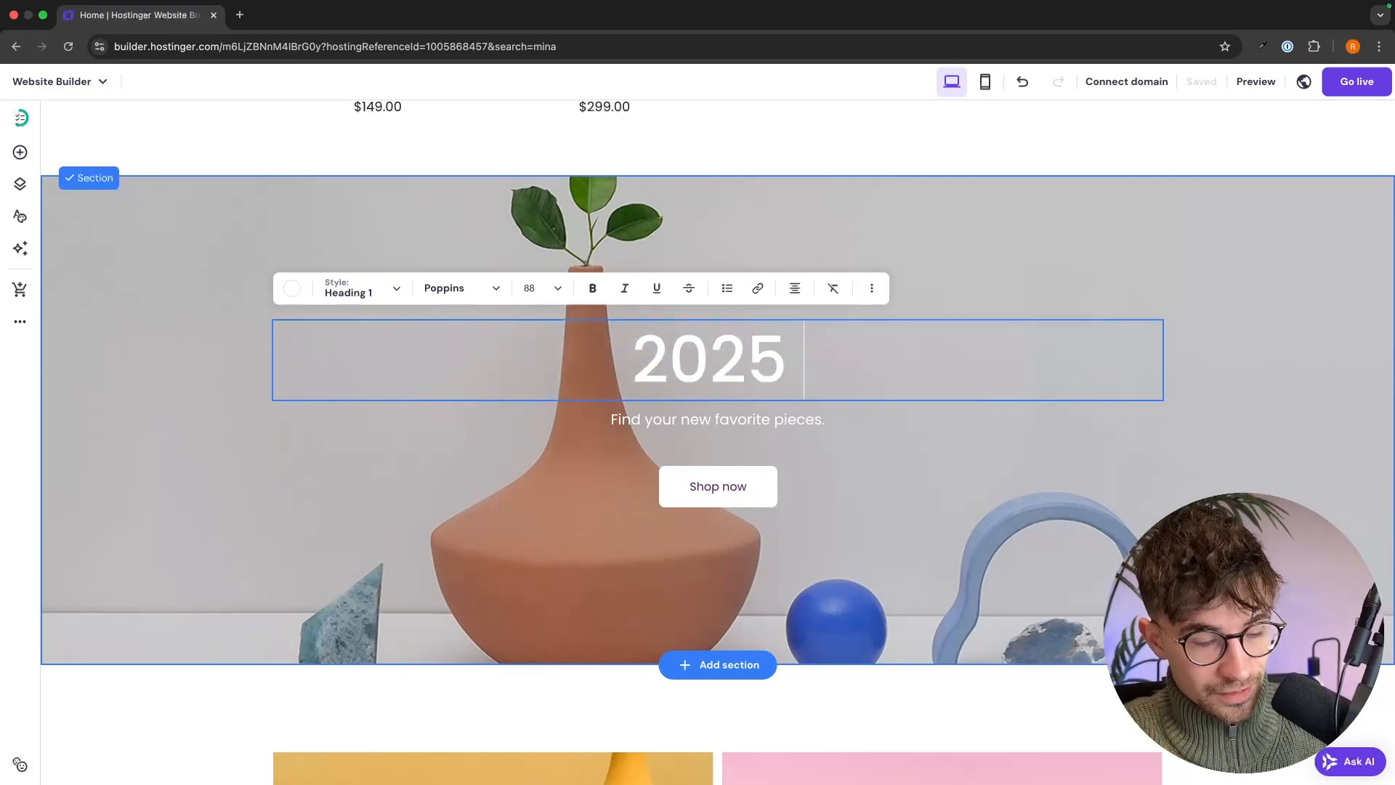
type(" A")
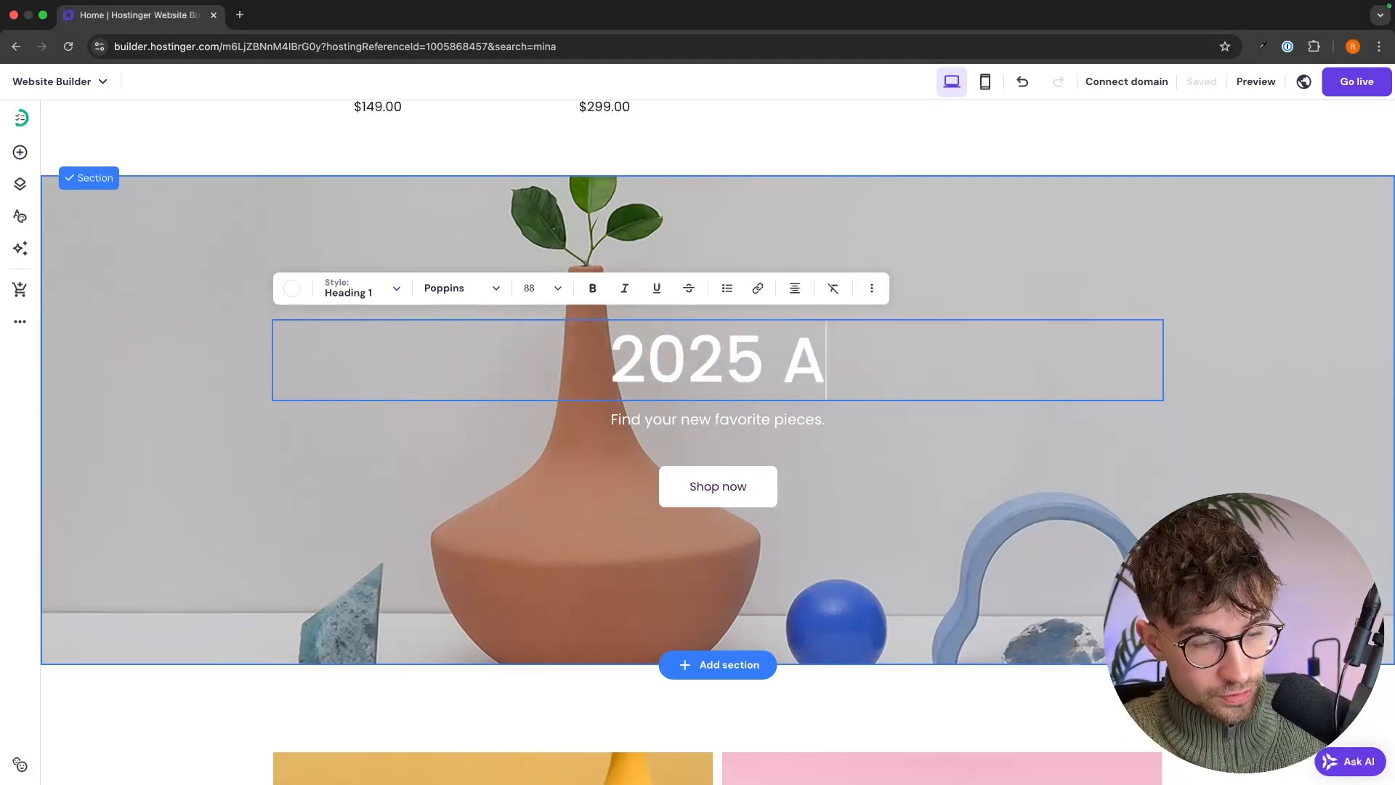
type("rt")
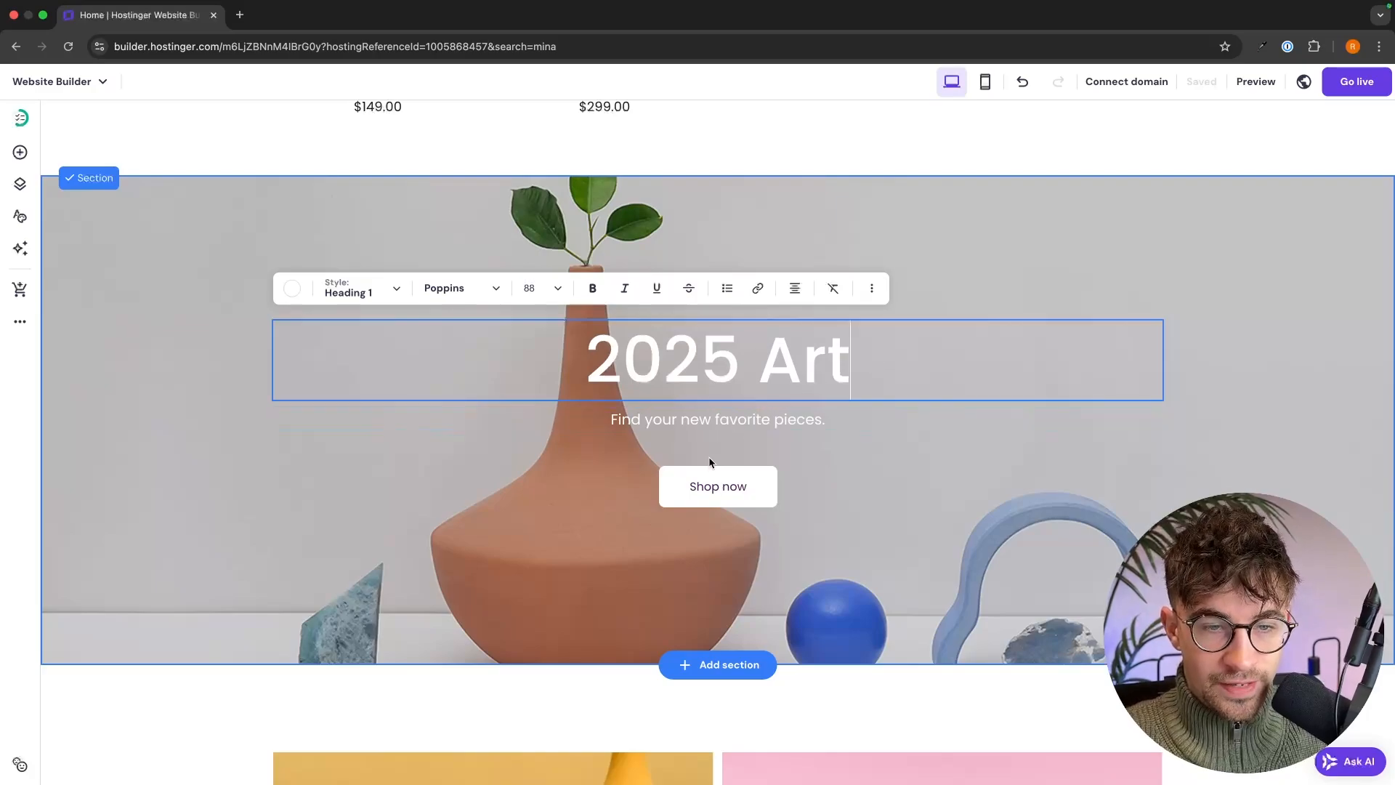
- Relabel the banner's Shop now button to 'View Now'
left_click(712, 492)
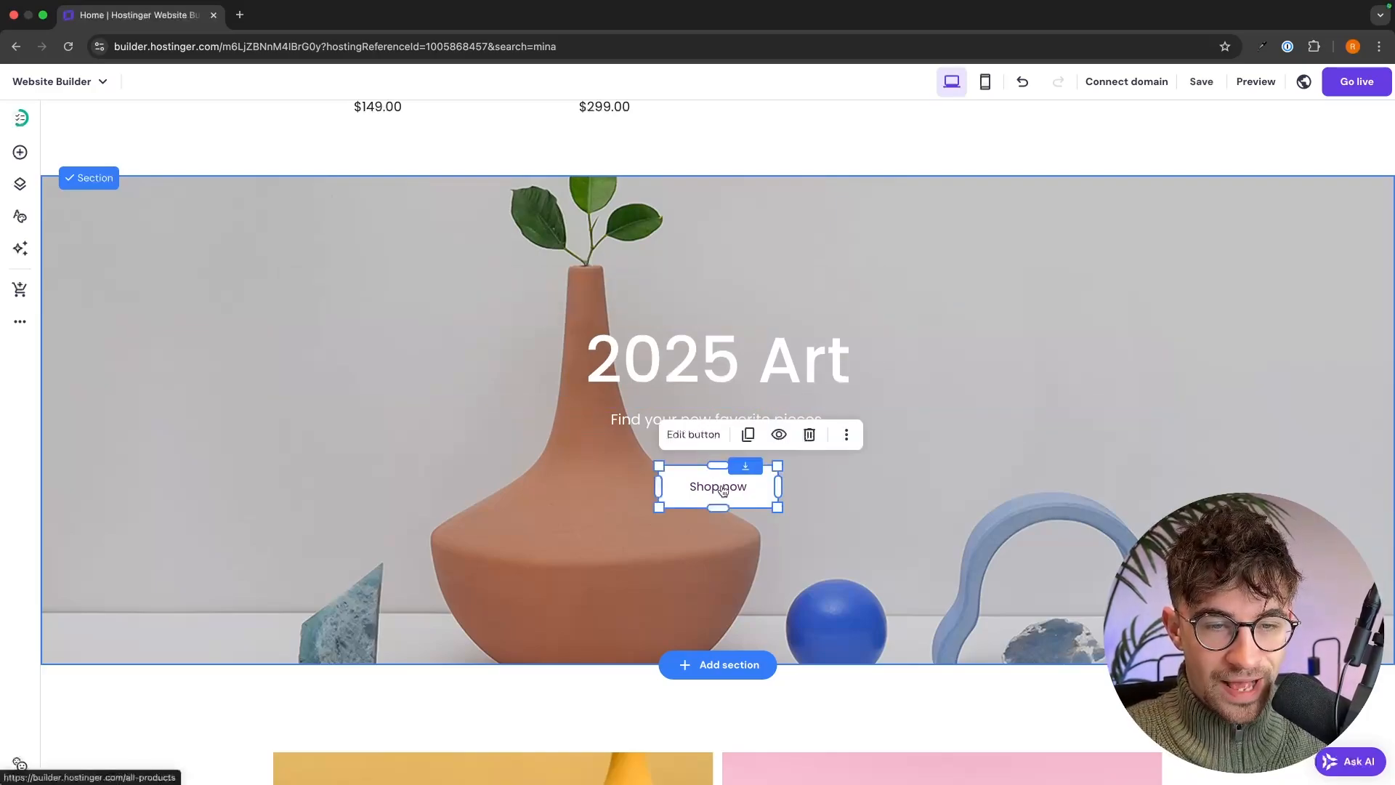
left_click(694, 434)
triple_click(831, 565)
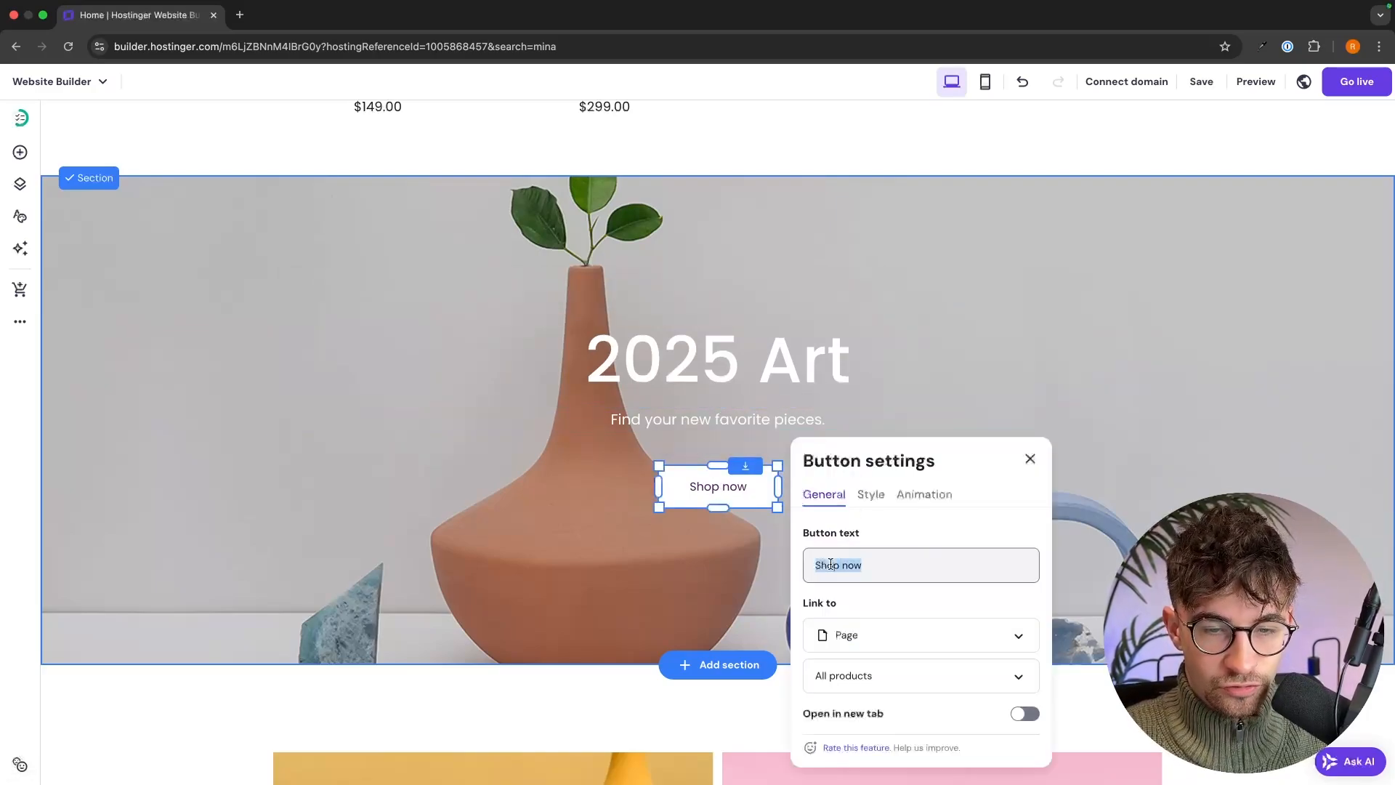
type("View")
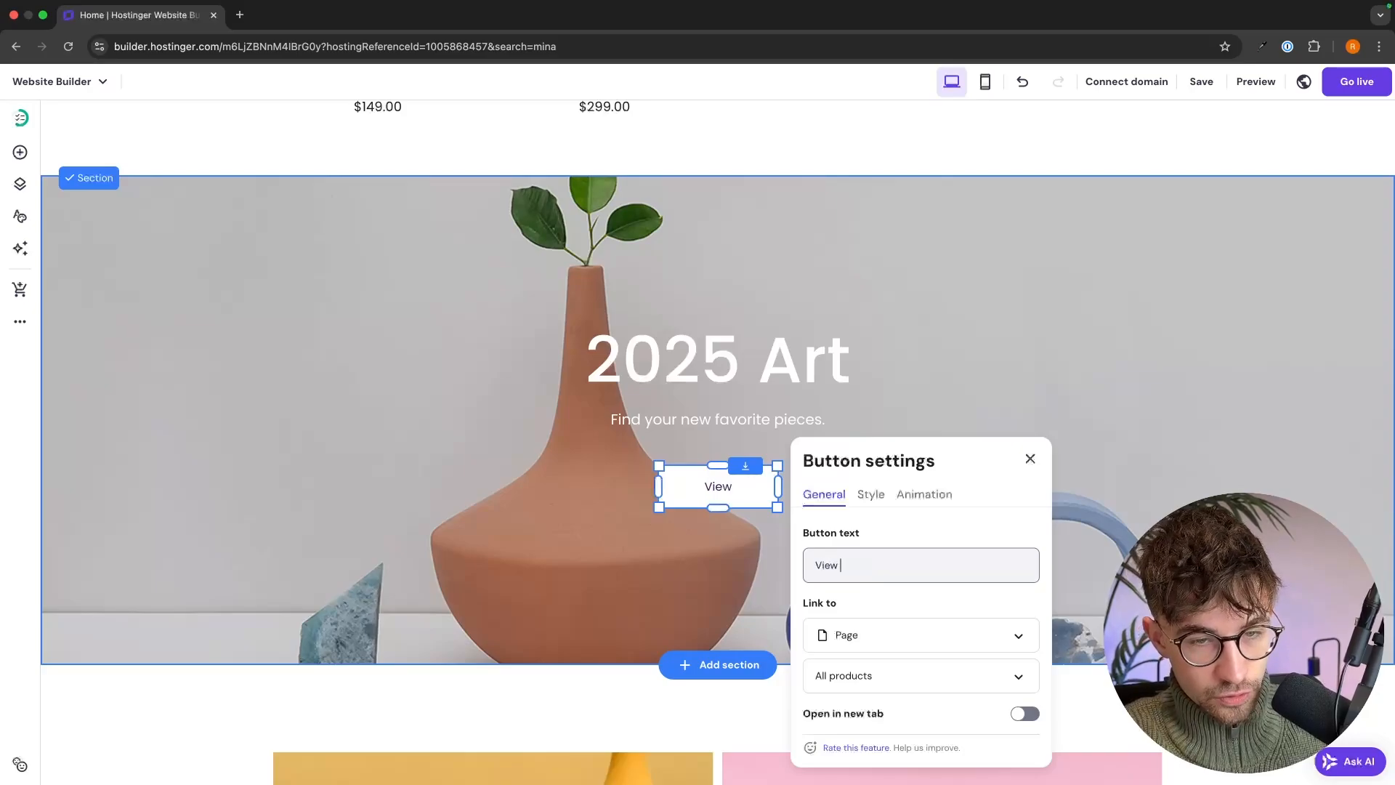
type(" Now")
scroll(905, 367, "down", 3)
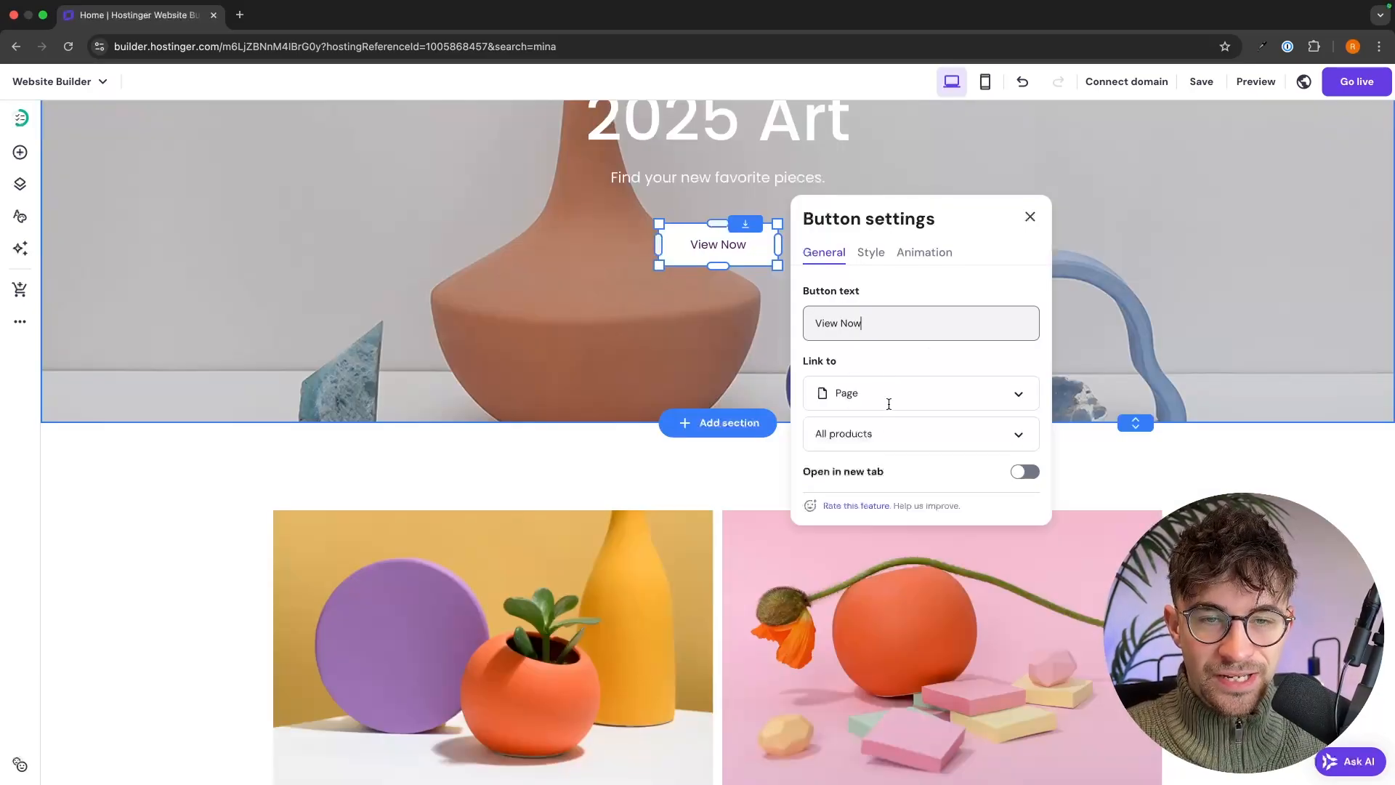
scroll(888, 404, "up", 10)
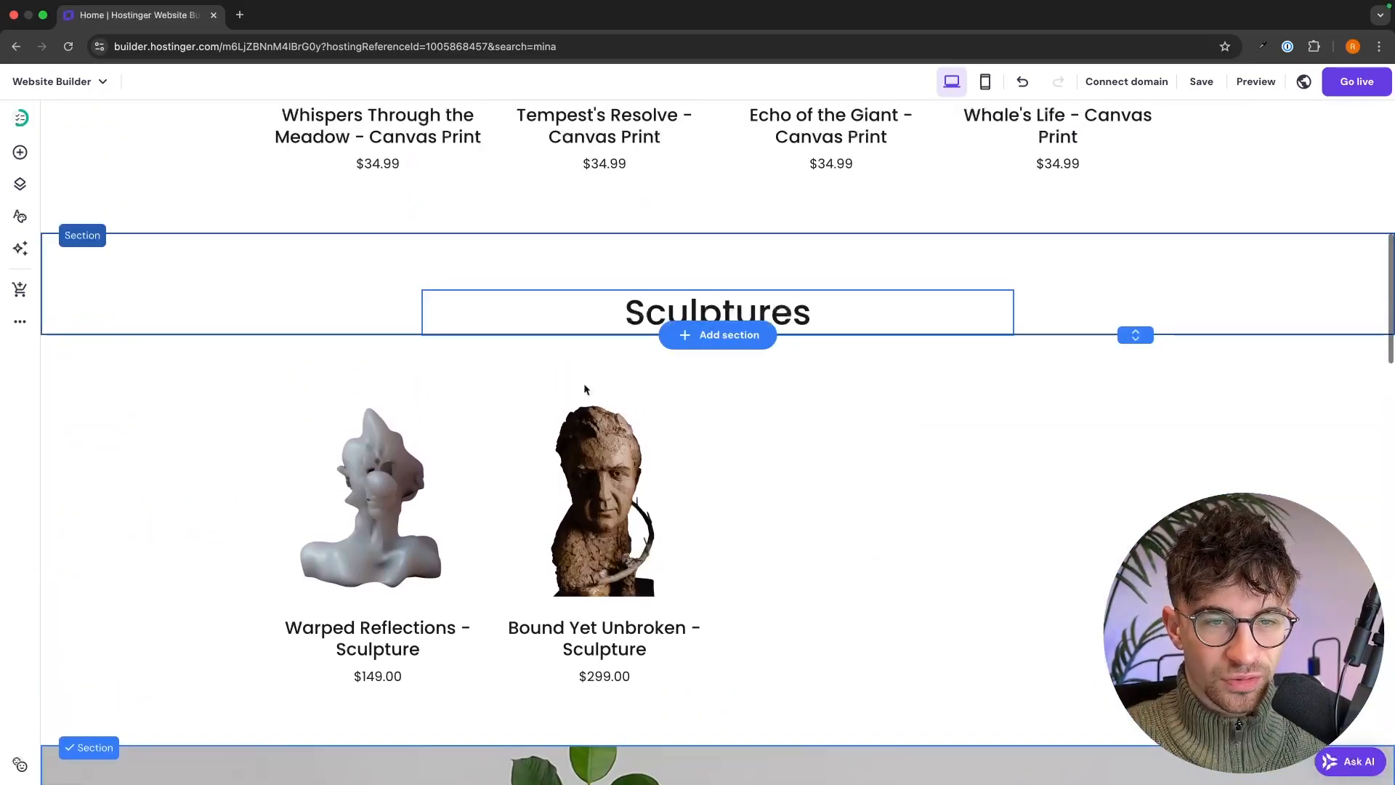
scroll(829, 368, "down", 6)
- Delete the 2025 Art banner section
left_click(962, 359)
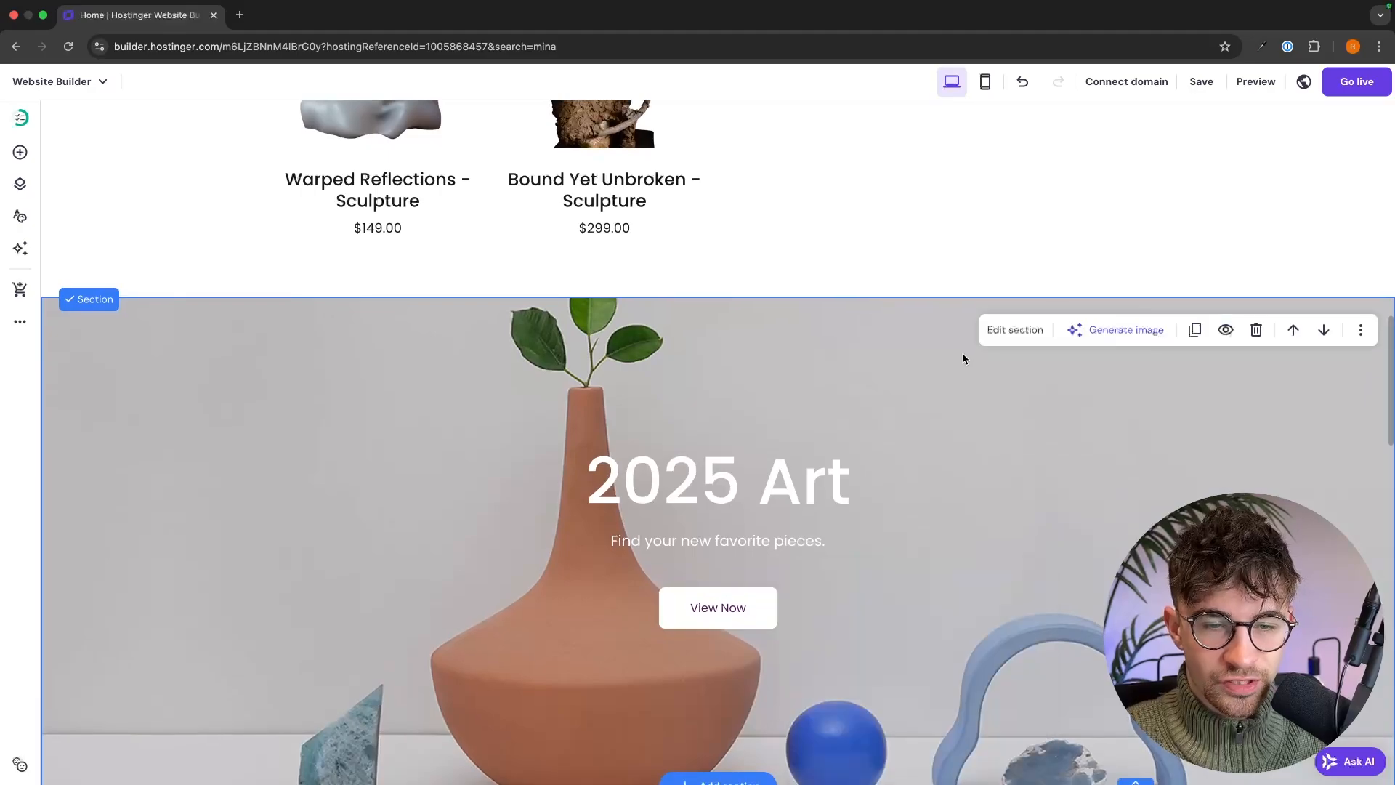
scroll(964, 360, "down", 1)
left_click(1257, 253)
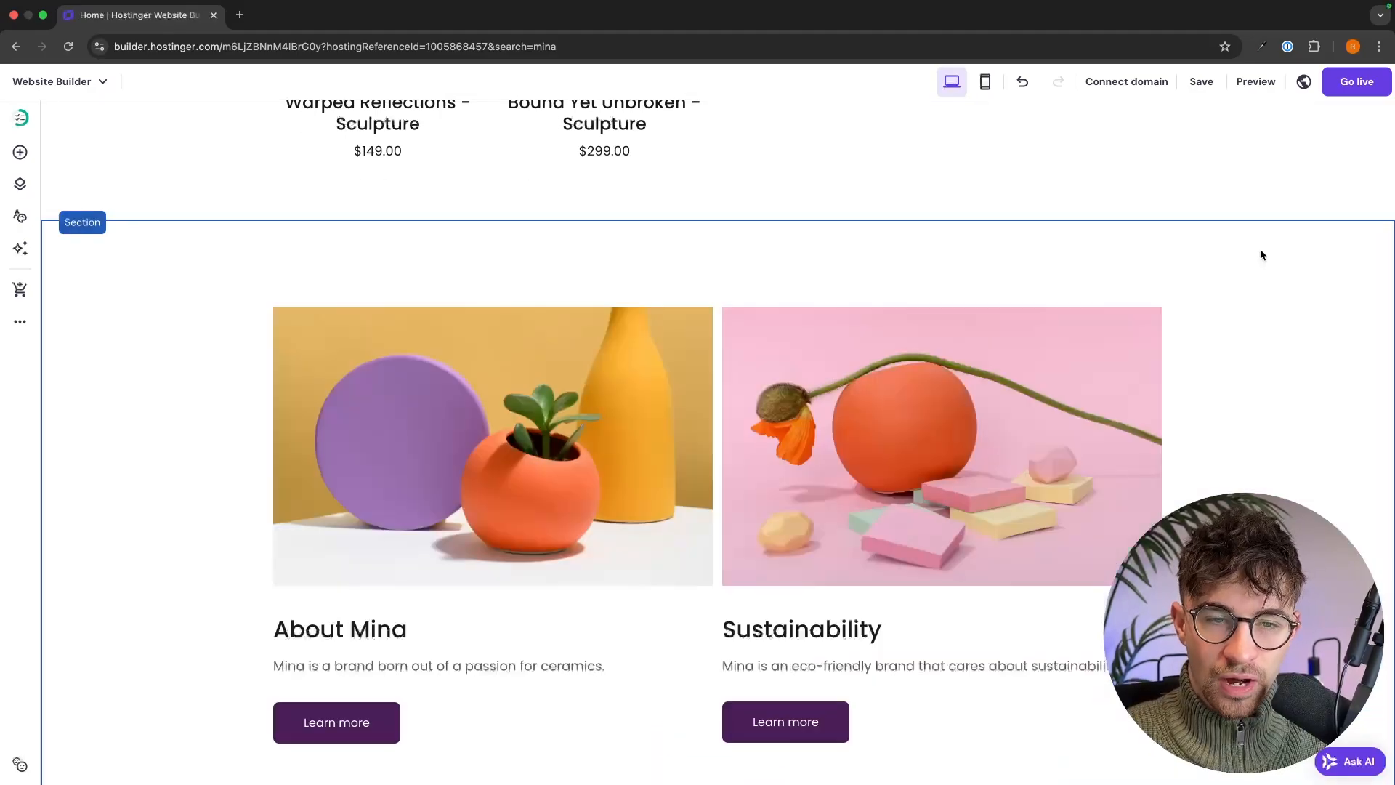
- Delete the About Mina and Sustainability section
scroll(1261, 255, "down", 2)
scroll(1277, 262, "up", 1)
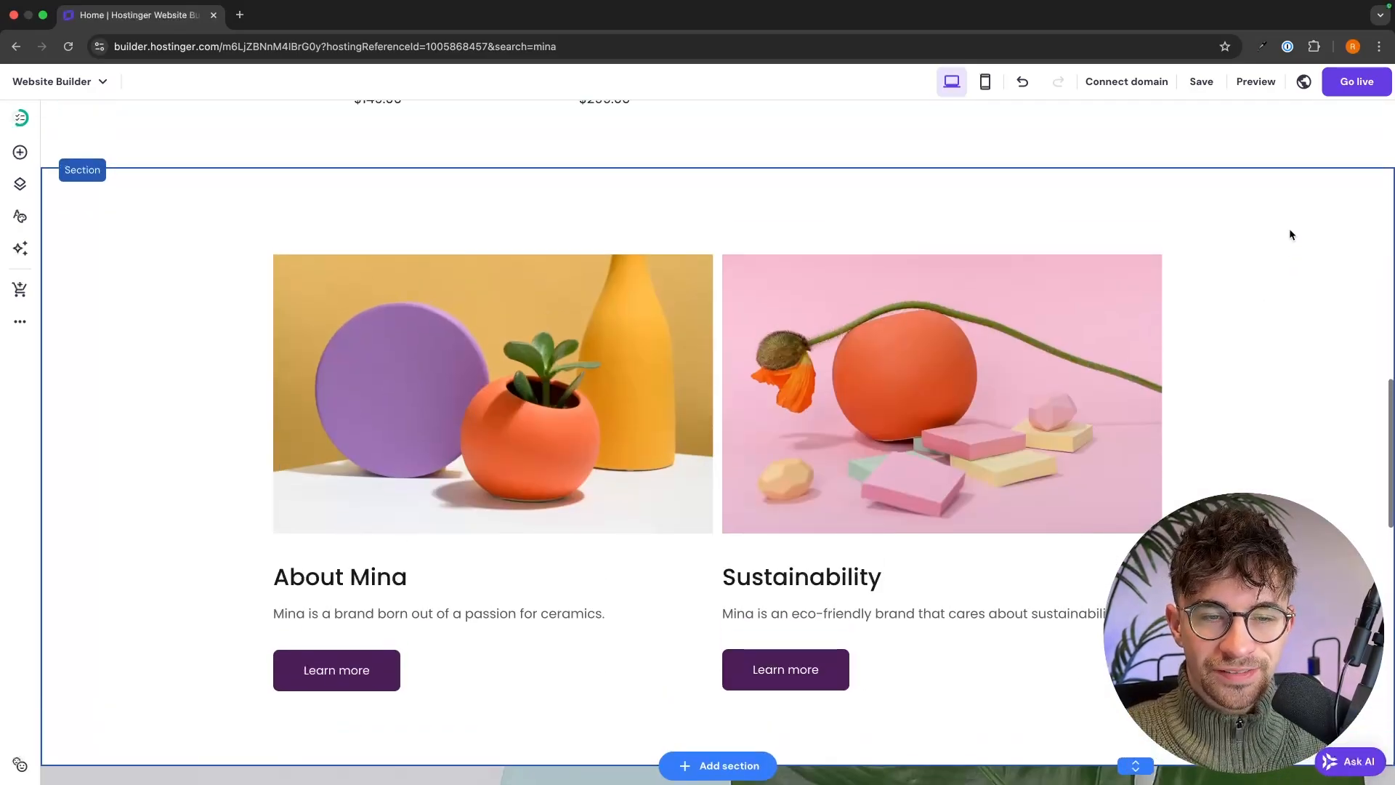
scroll(1189, 263, "up", 12)
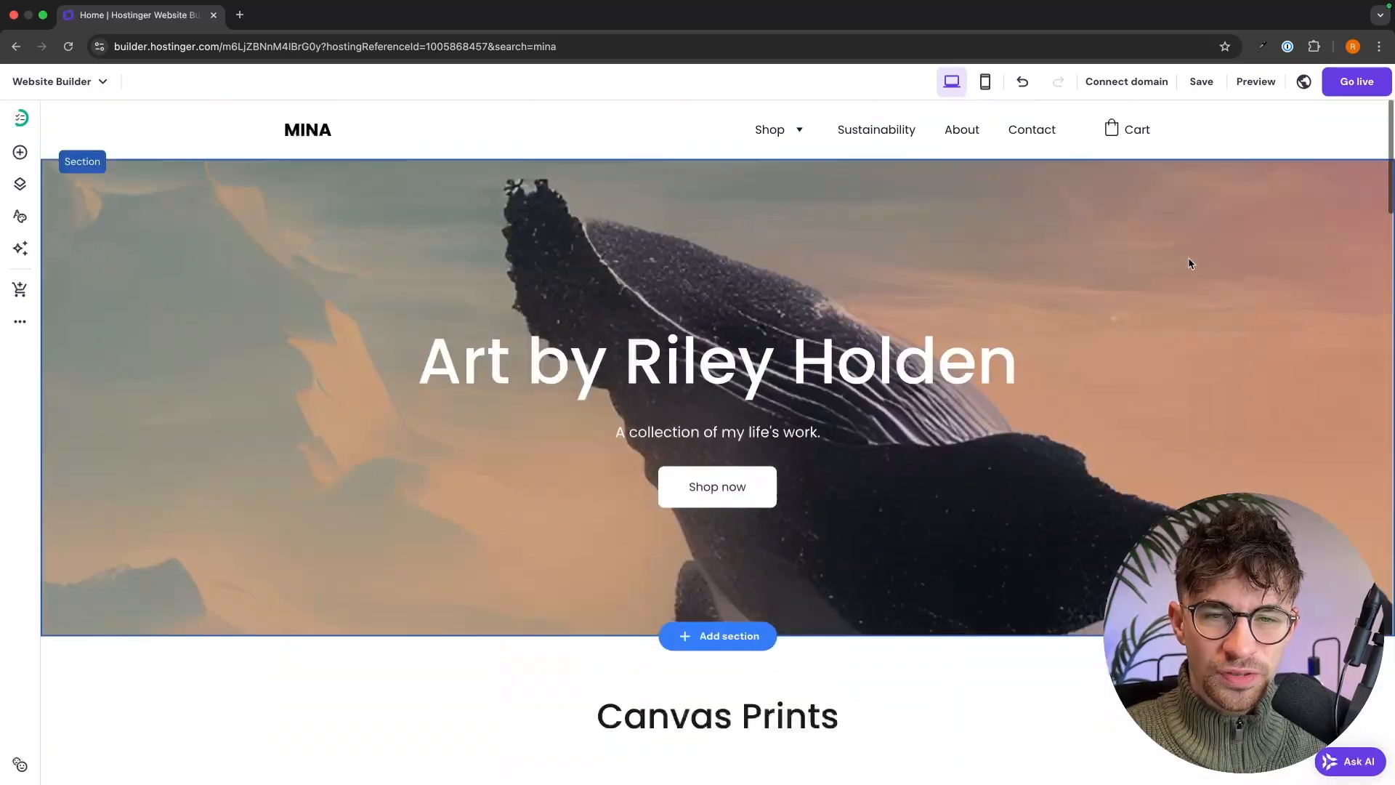
scroll(1189, 263, "down", 12)
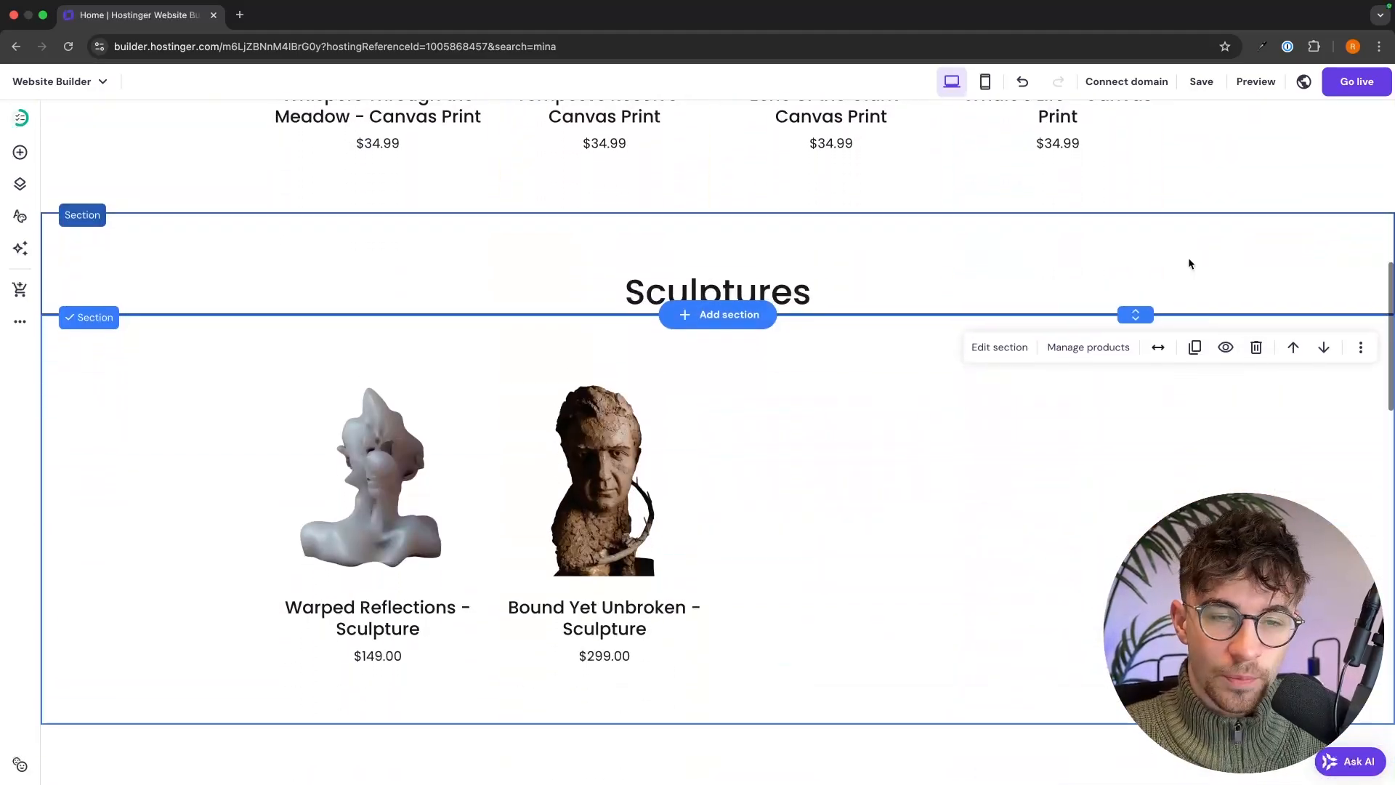
scroll(1189, 263, "down", 1)
scroll(1214, 199, "up", 1)
scroll(1215, 202, "down", 3)
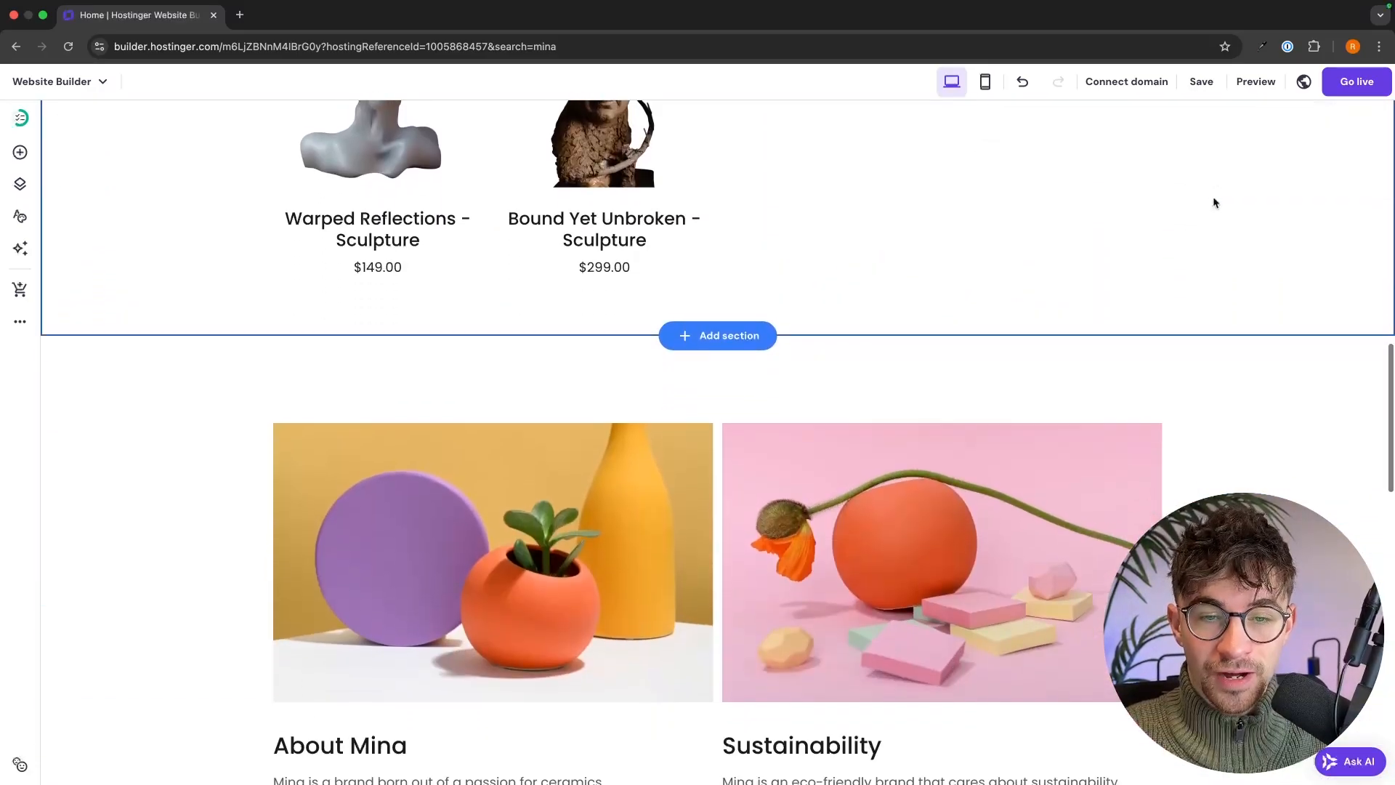
scroll(1247, 374, "down", 2)
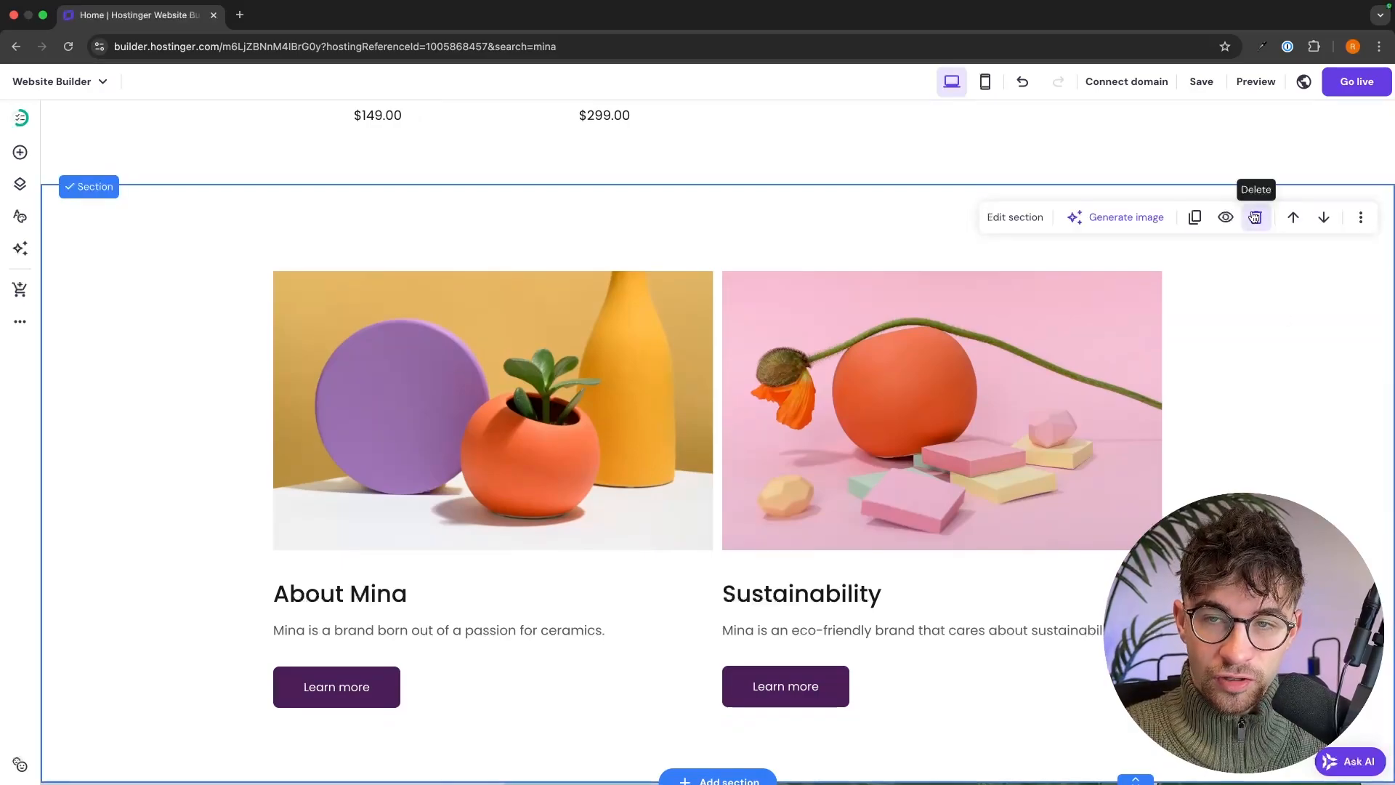
left_click(1253, 218)
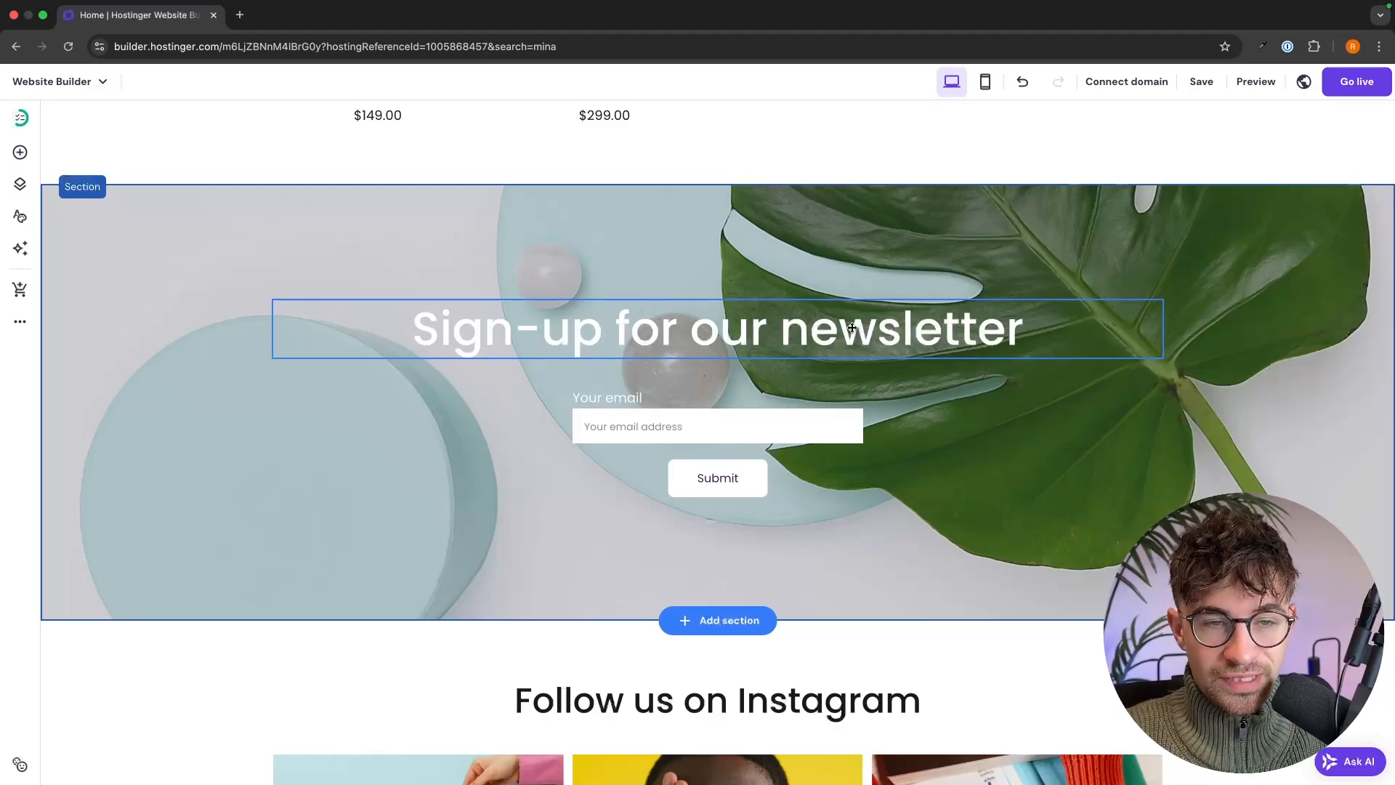
- Upload the landscape painting and set it as the newsletter section's background image
left_click(1227, 320)
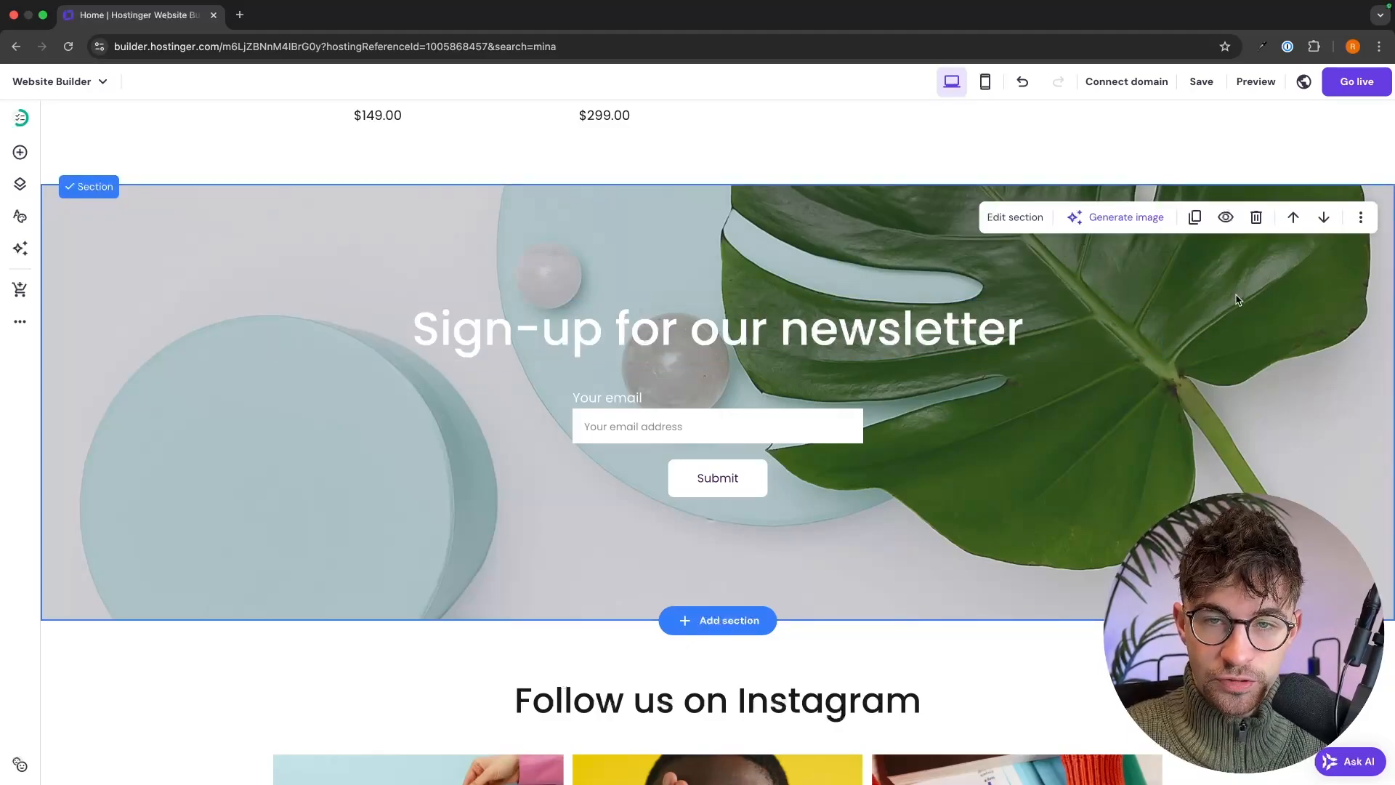
left_click(1021, 217)
left_click(1192, 366)
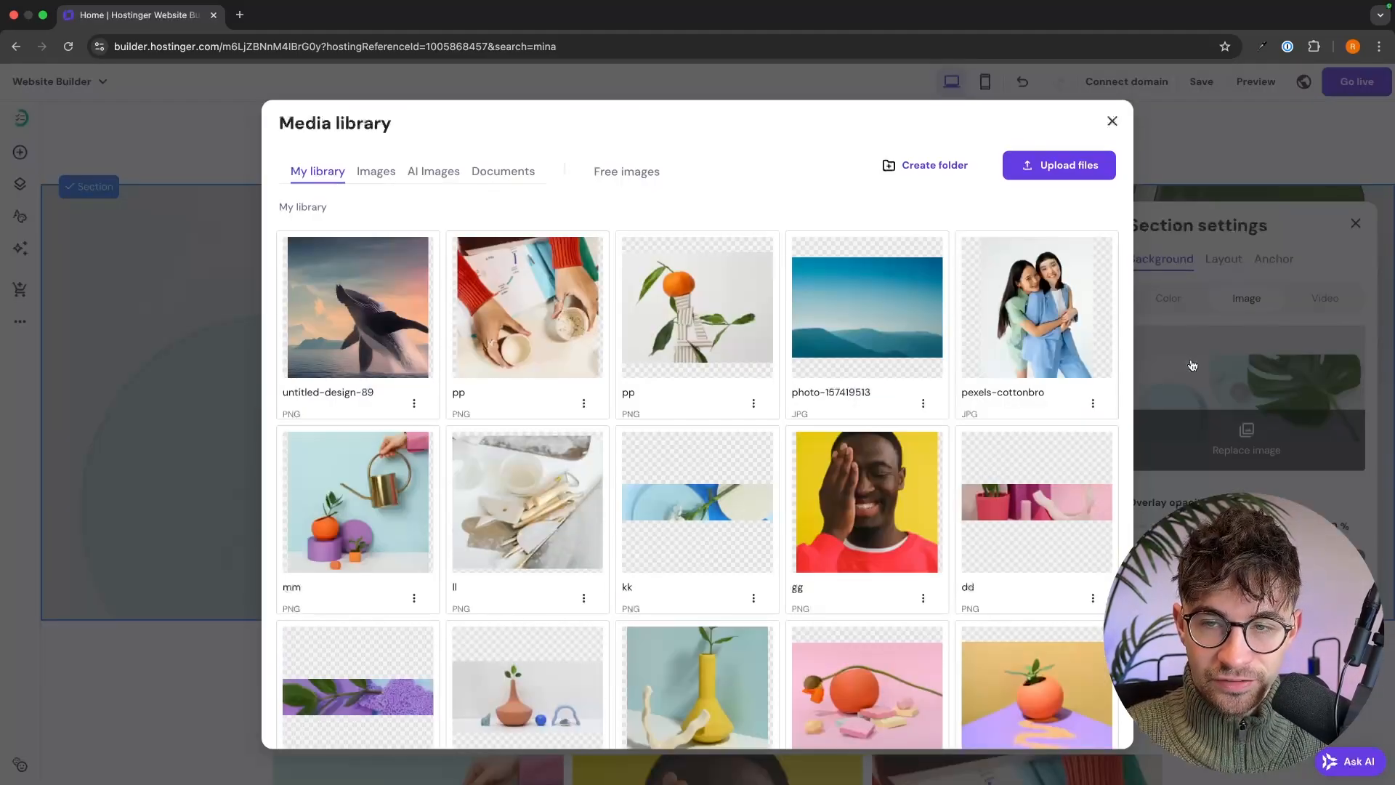
left_click(1192, 366)
left_click(1193, 365)
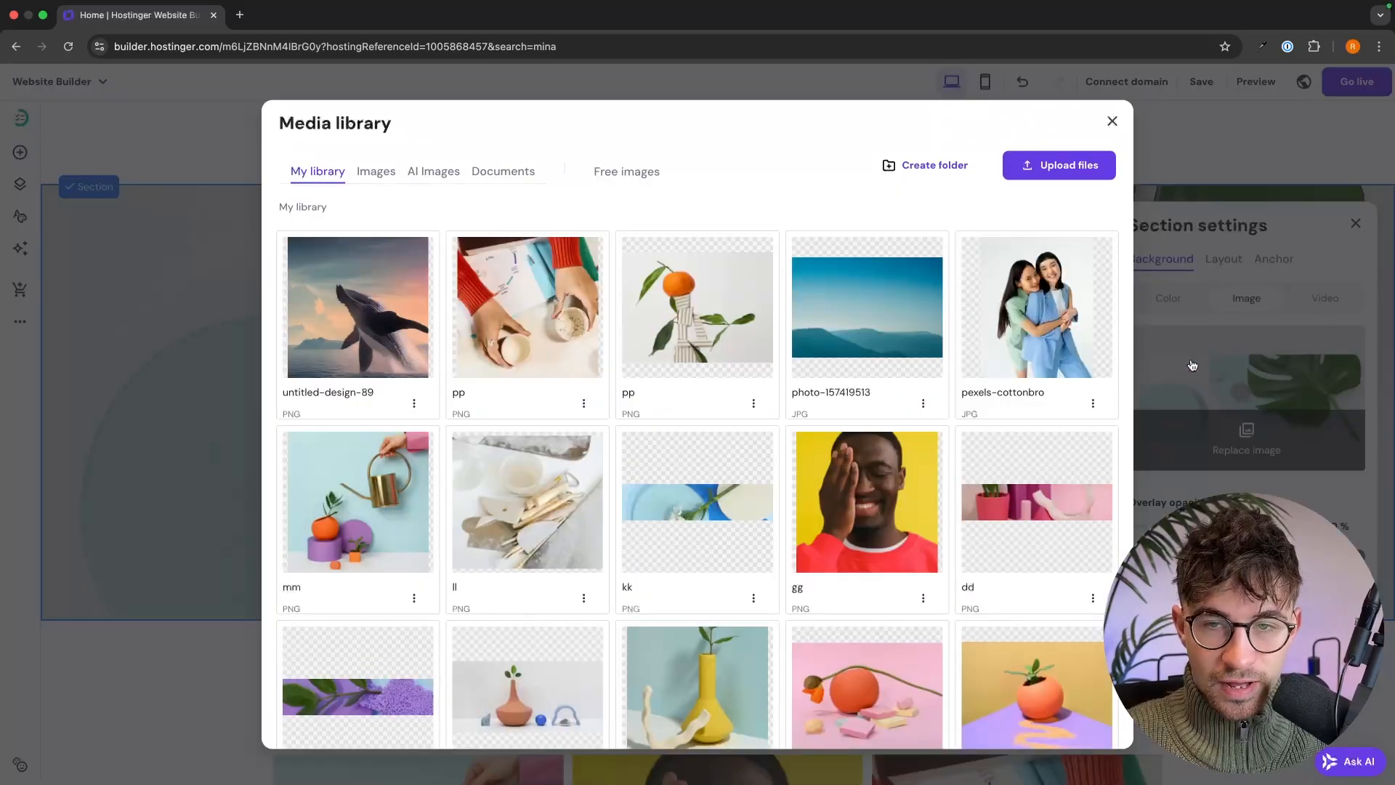
left_click(1017, 173)
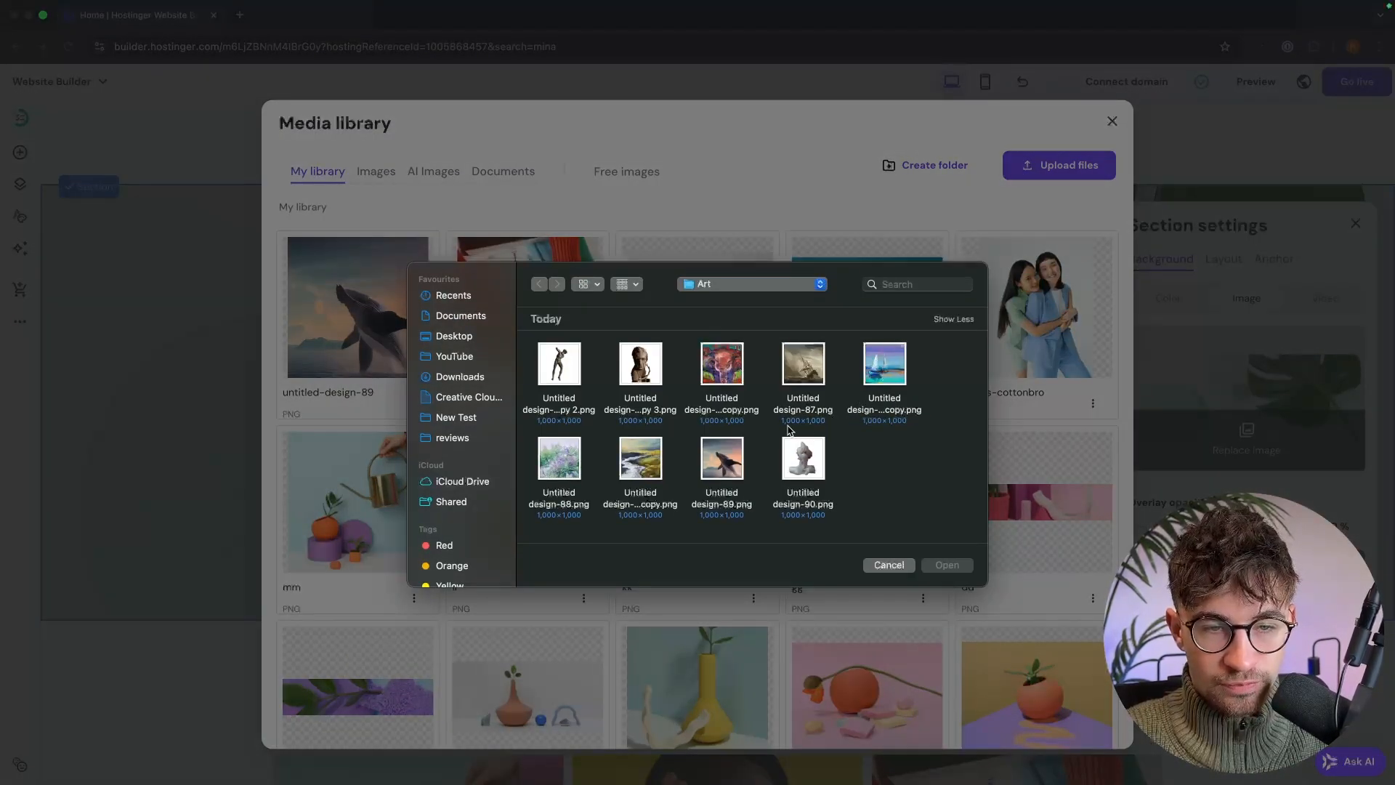
double_click(641, 455)
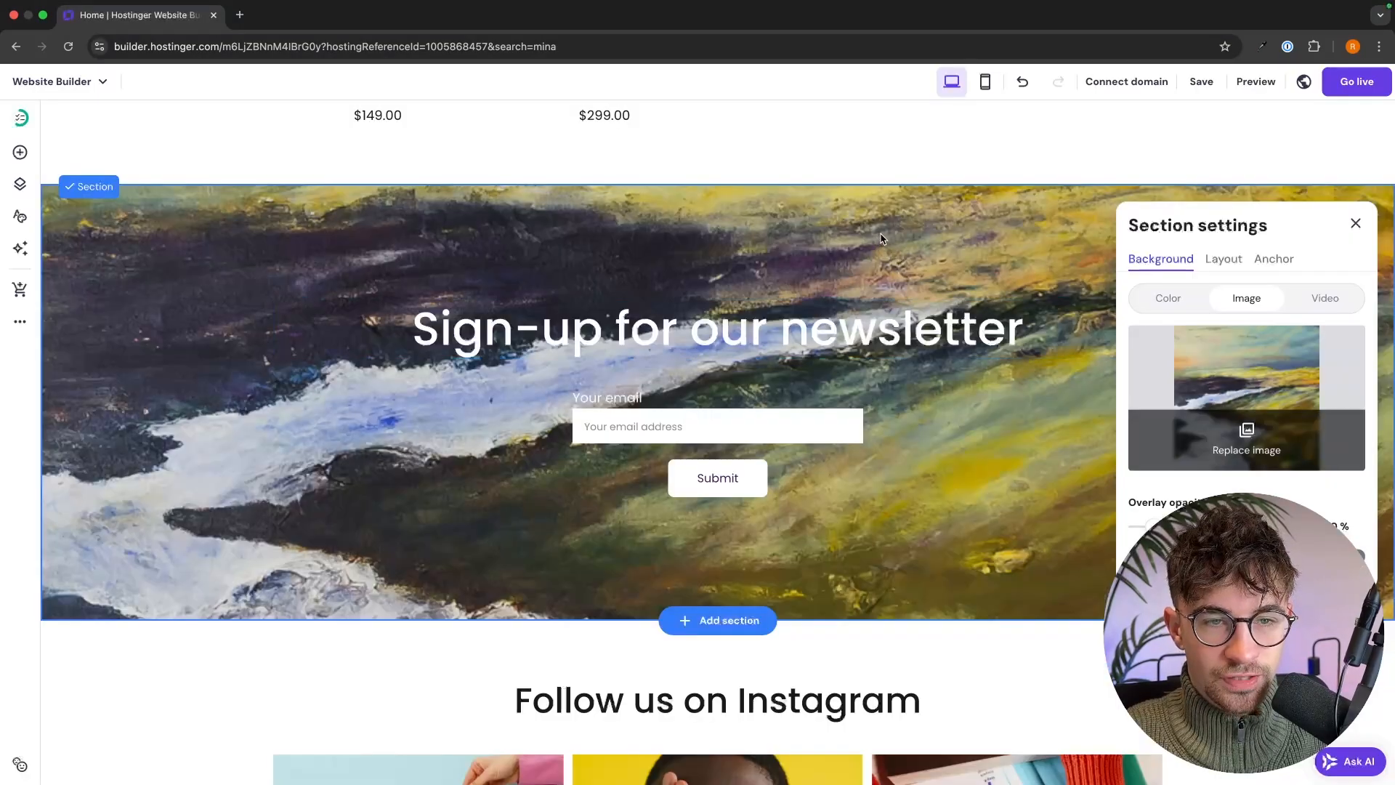
left_click(991, 153)
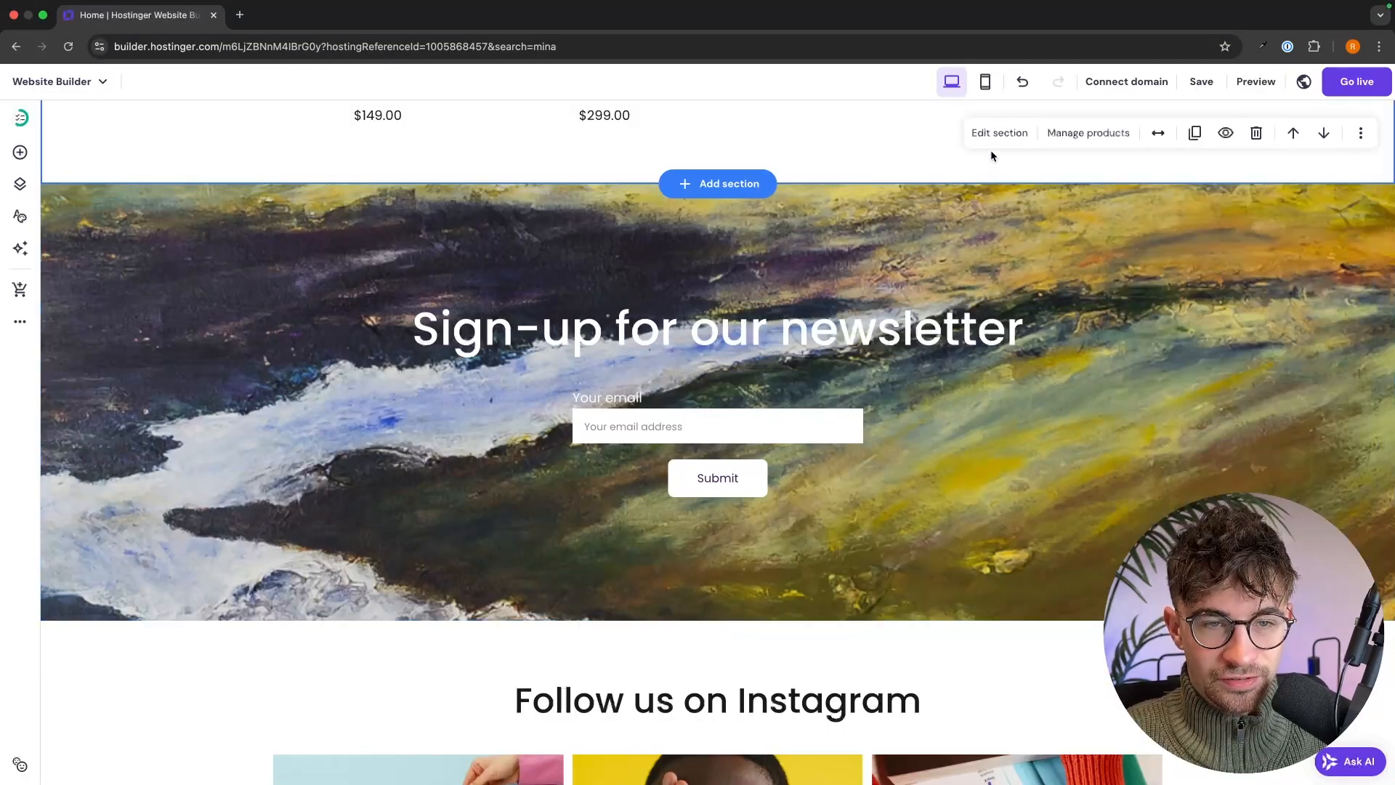
scroll(1017, 210, "down", 2)
scroll(1017, 207, "down", 6)
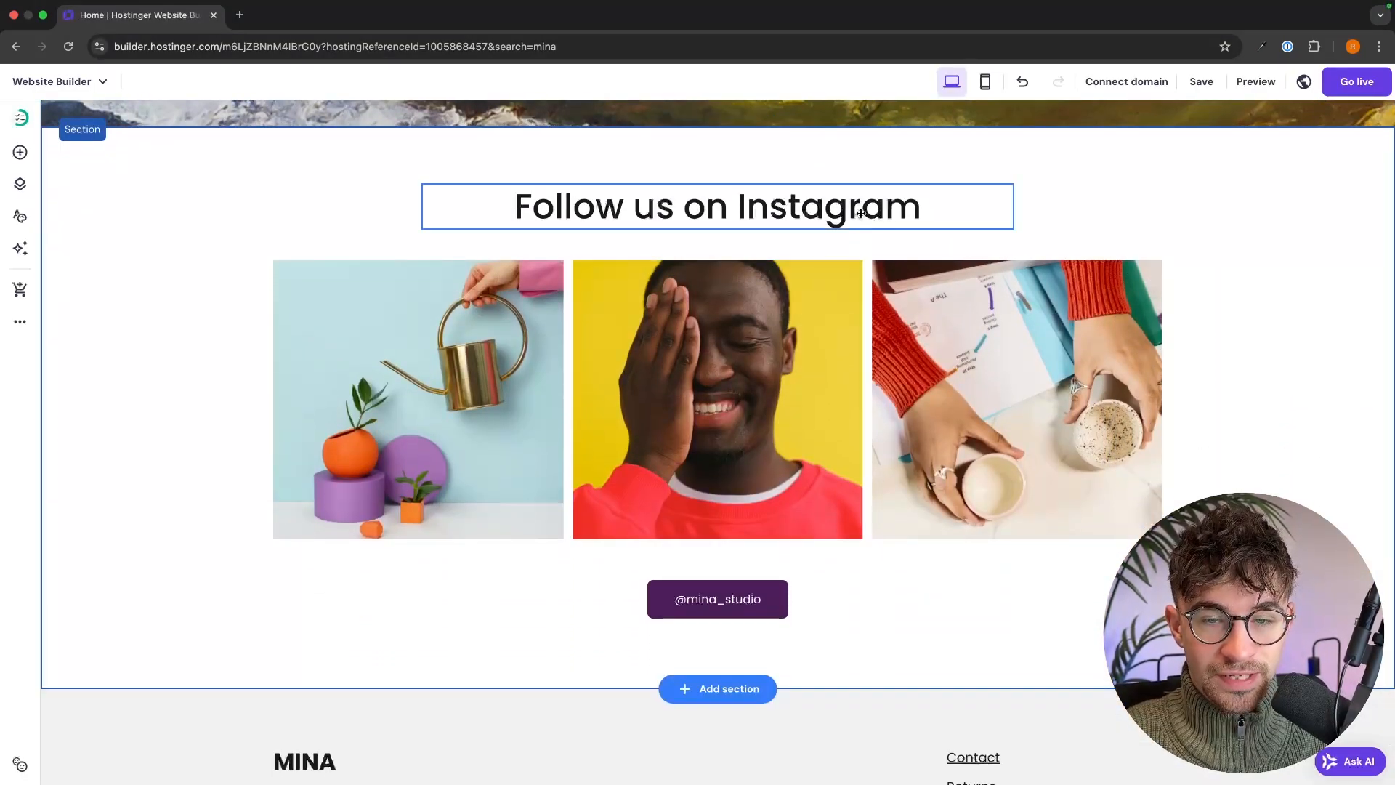
- Select the left watering-can photo in the Instagram gallery
left_click(736, 279)
left_click(741, 176)
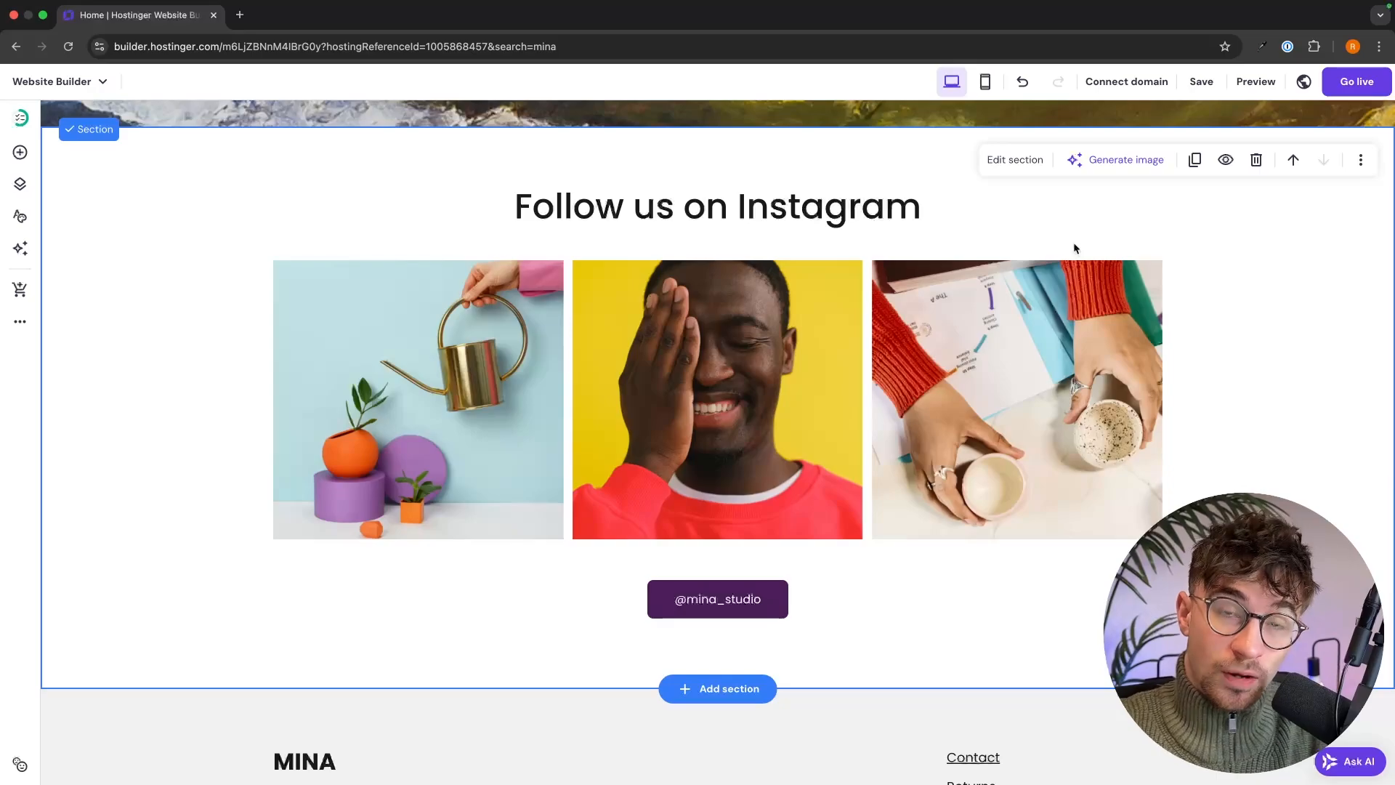
left_click(538, 279)
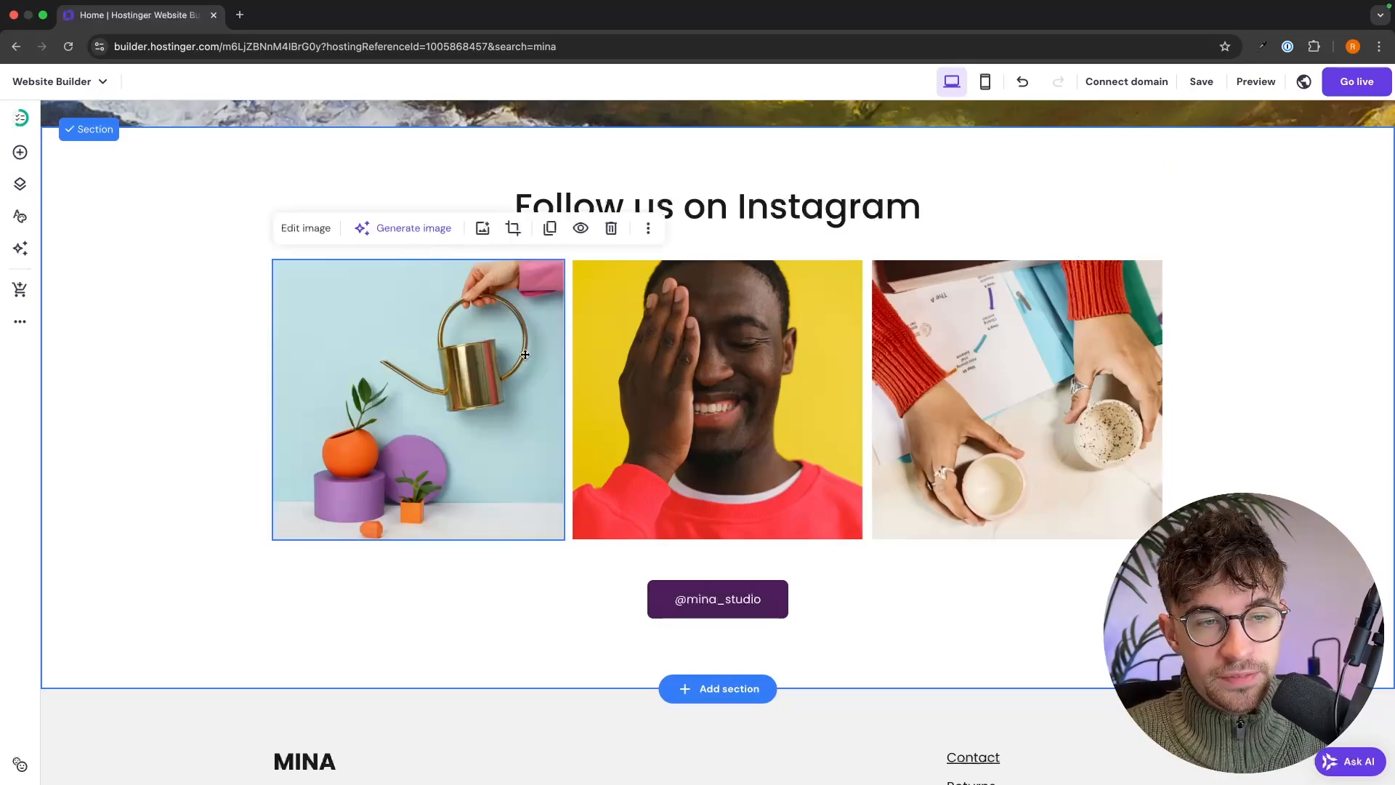
- Upload the sailboat painting and insert it as the first gallery image
left_click(295, 231)
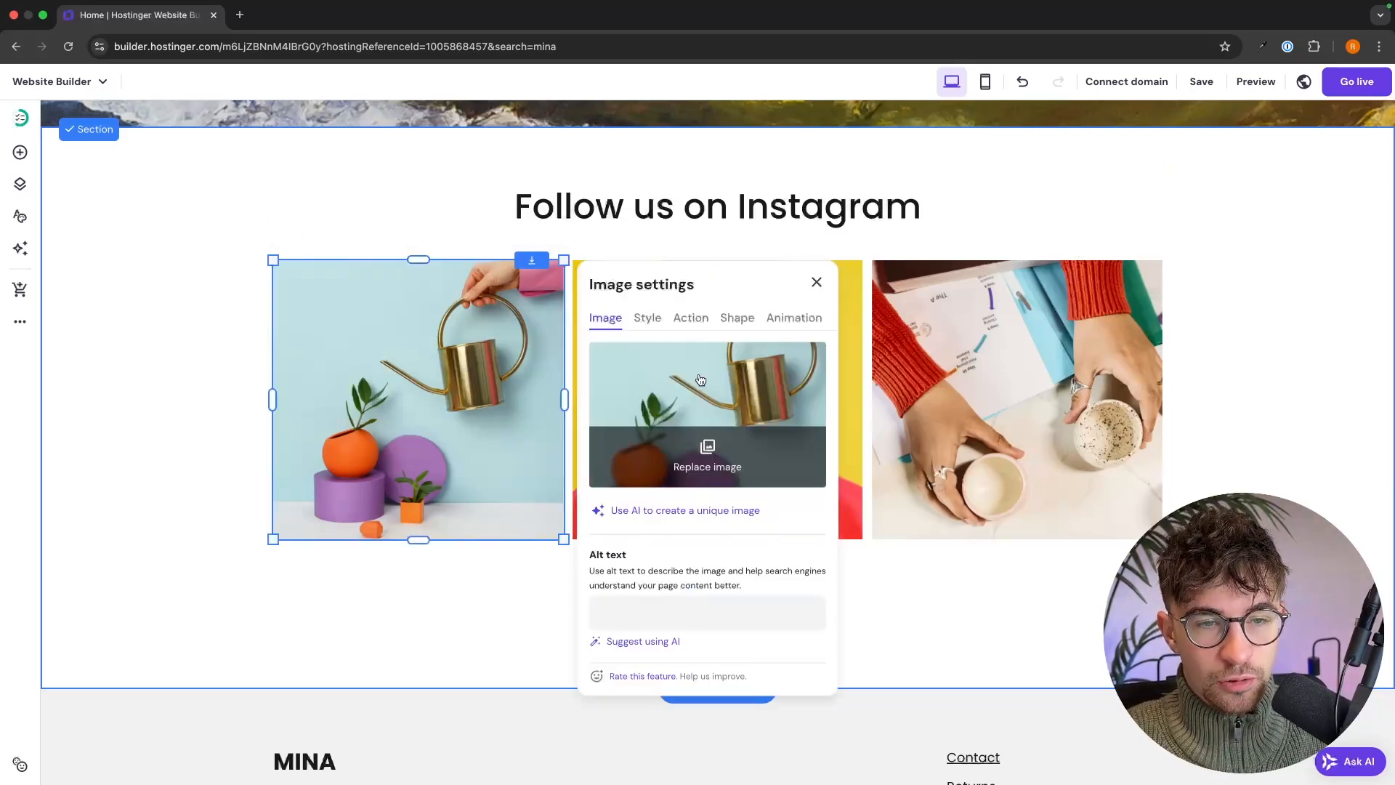
left_click(753, 434)
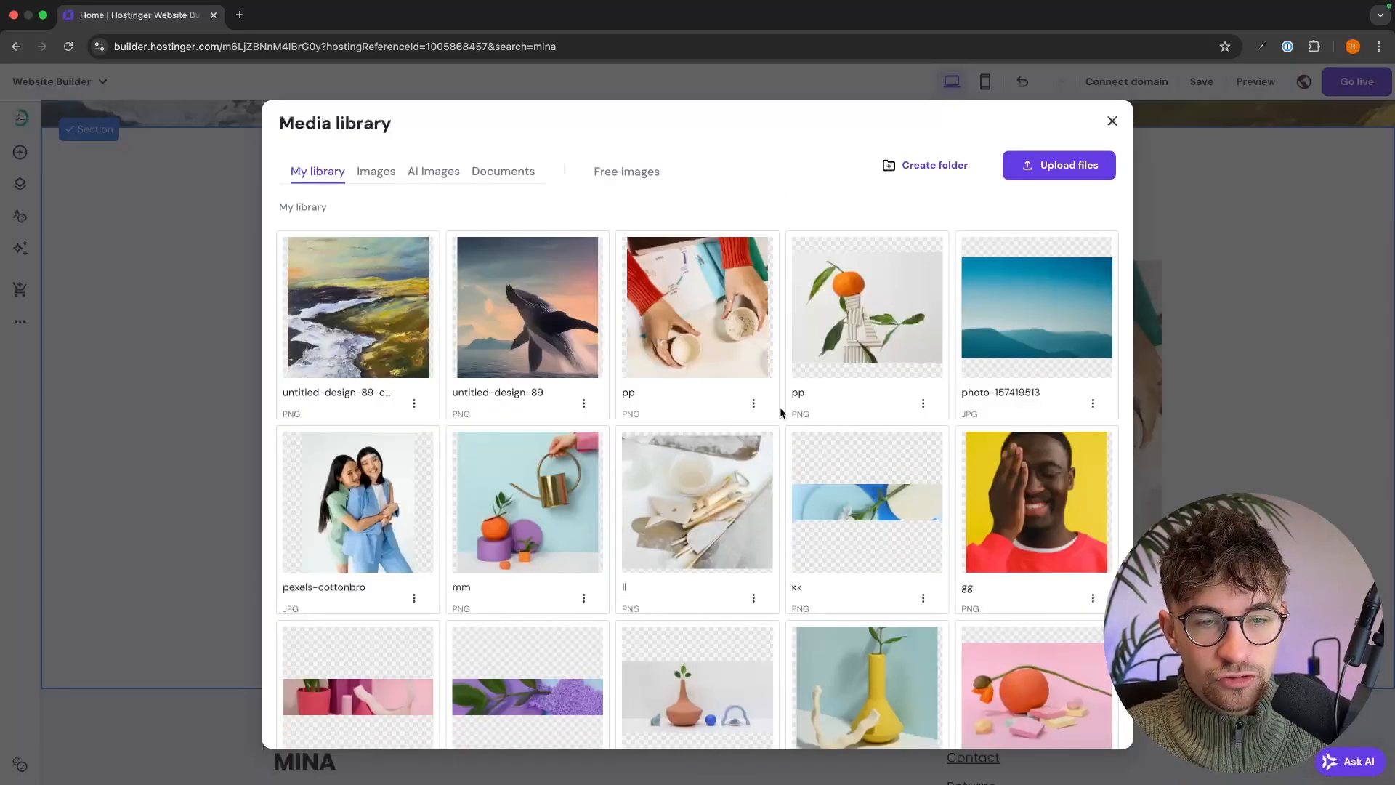
left_click(1052, 168)
double_click(861, 379)
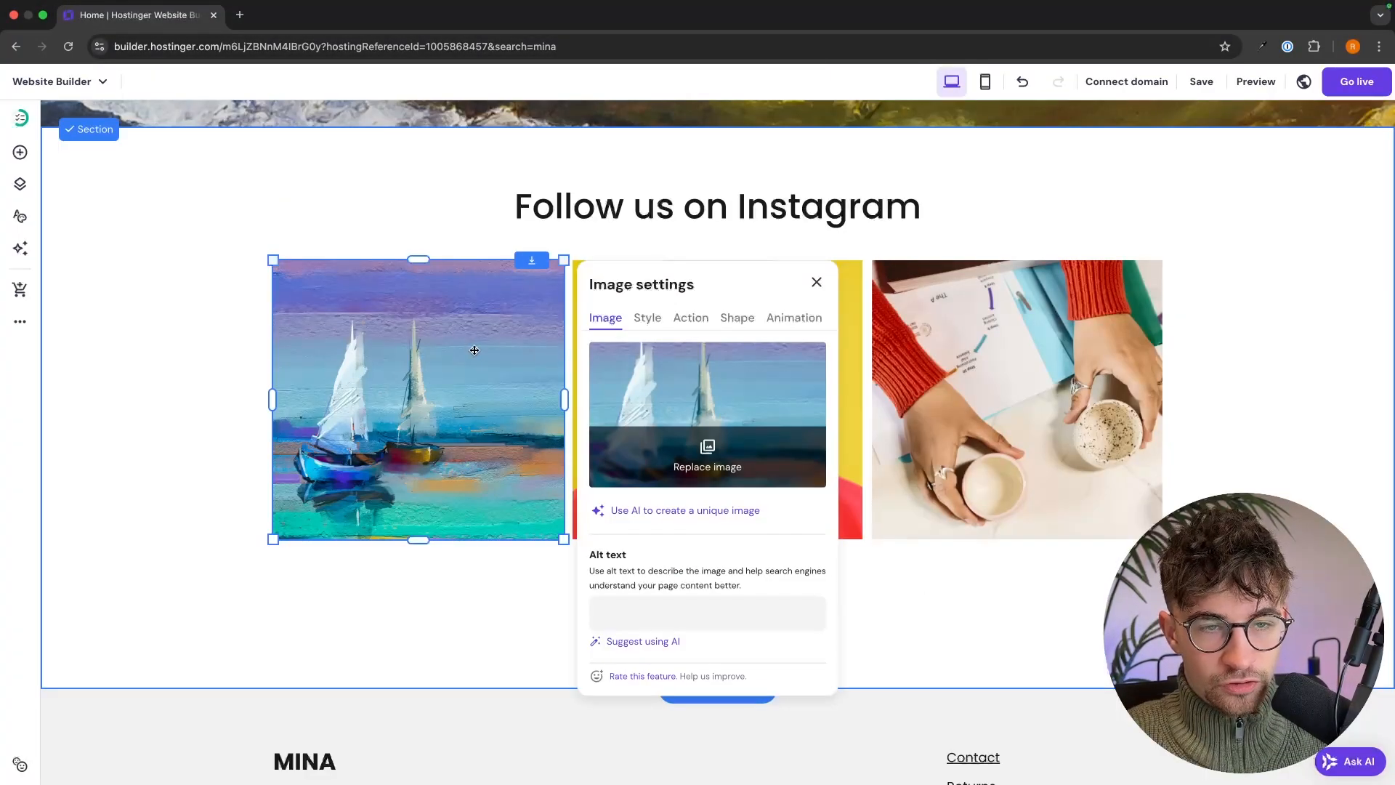
left_click(153, 355)
left_click(790, 372)
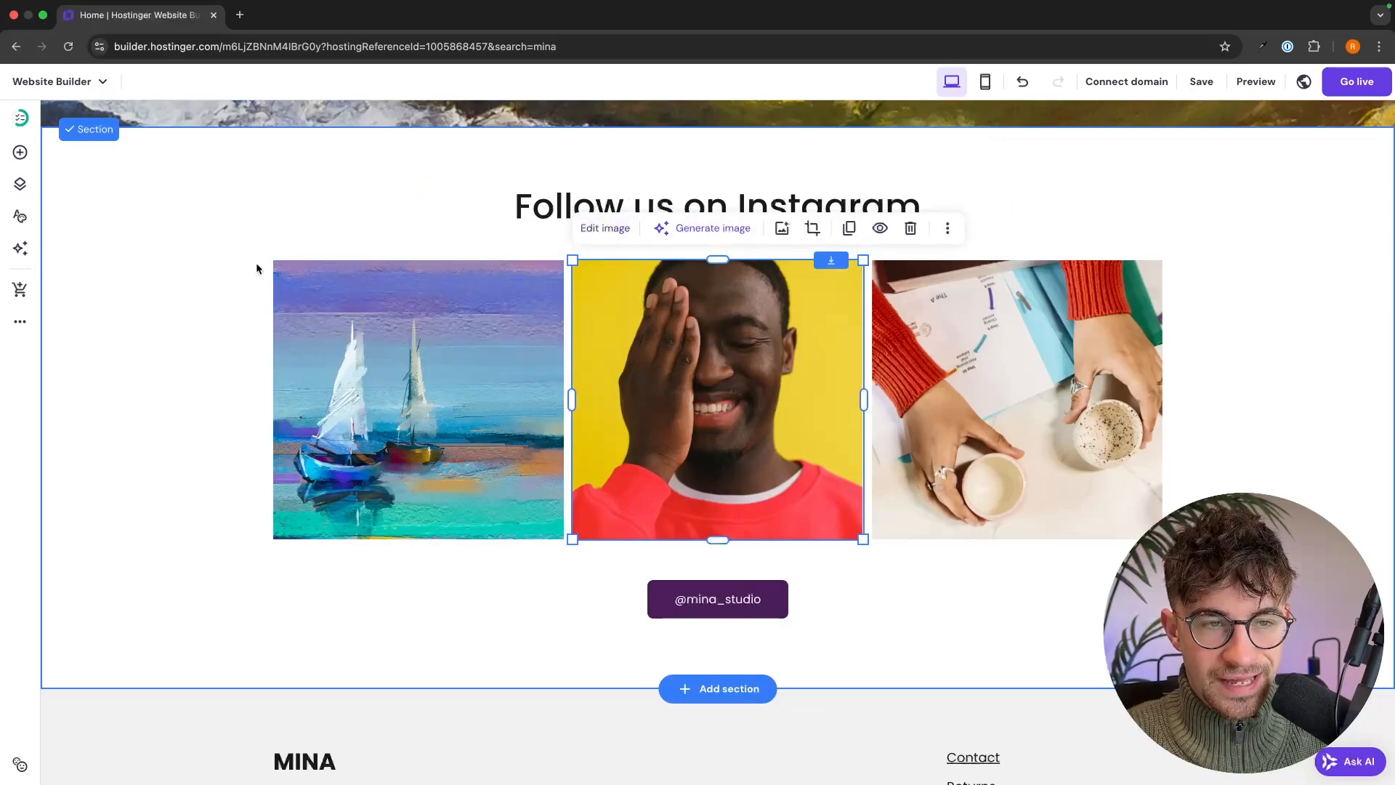
left_click(225, 271)
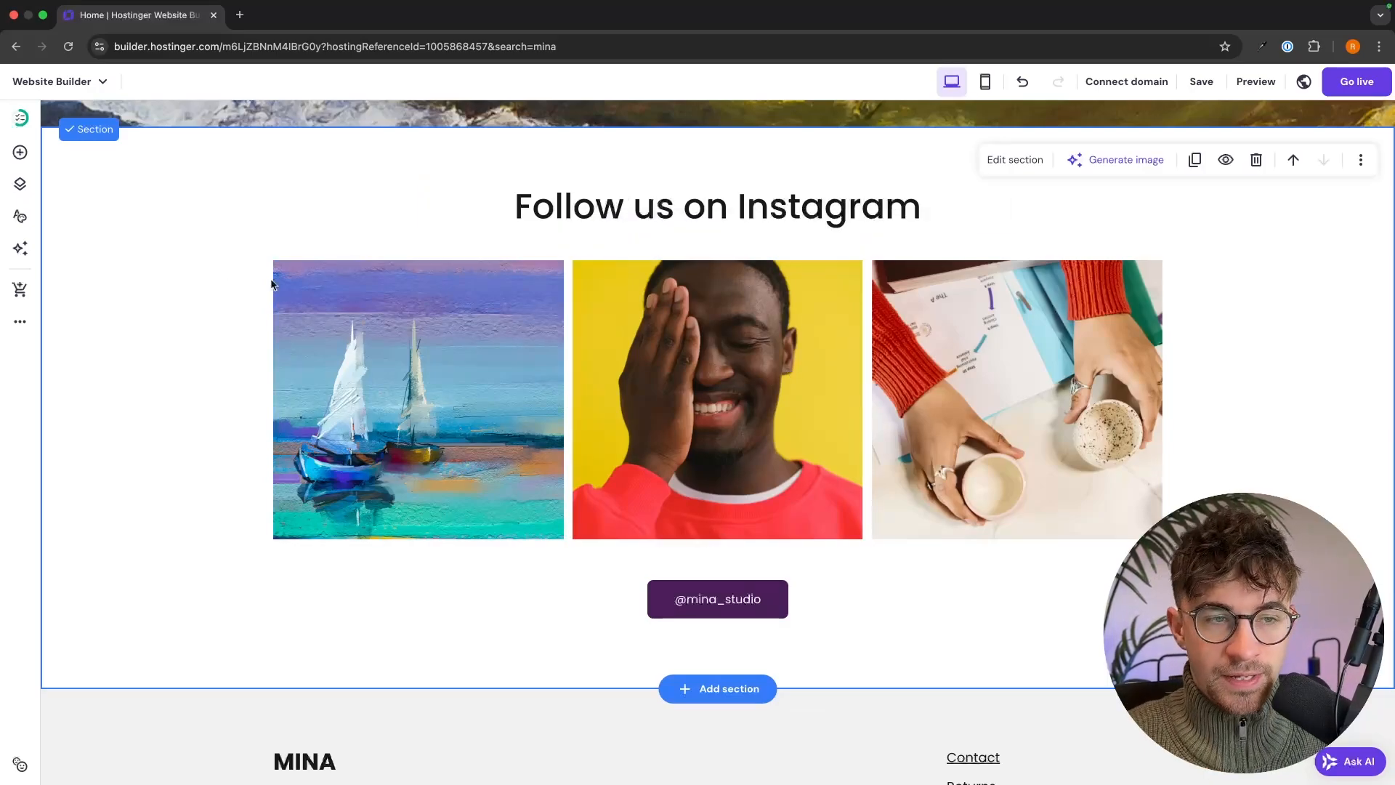
left_click(354, 320)
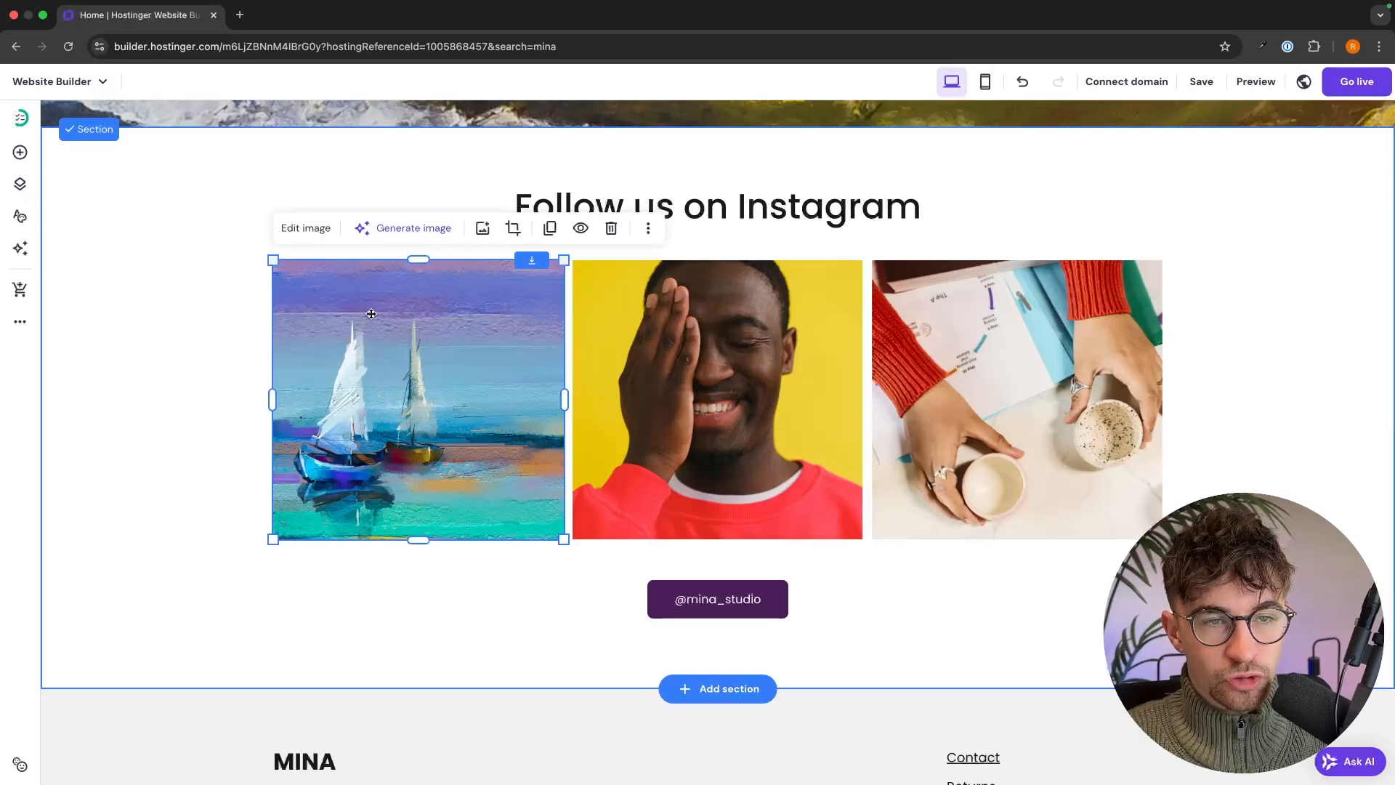
- Set the sailboat image's On click action to Open link with a Web address destination
left_click(313, 226)
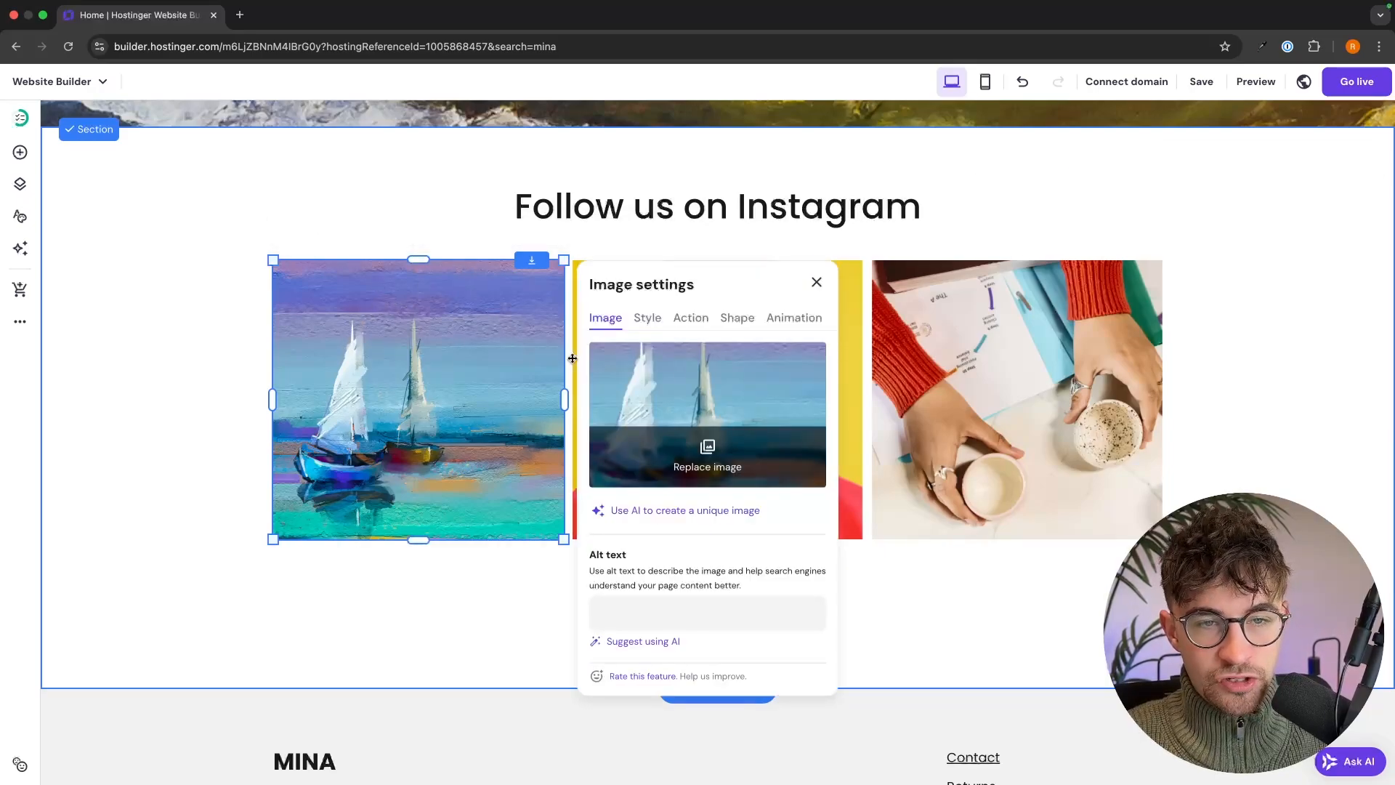
left_click(689, 324)
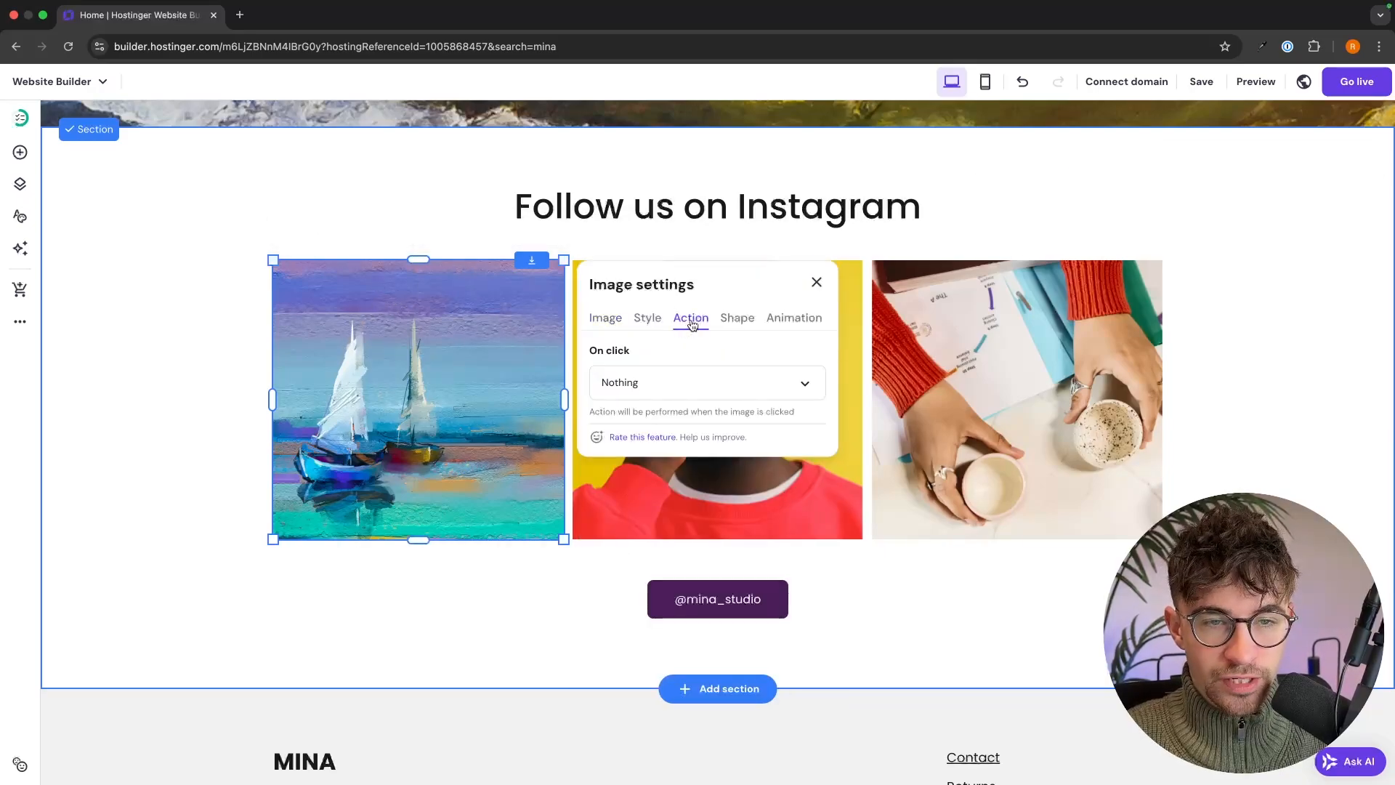
scroll(654, 356, "down", 1)
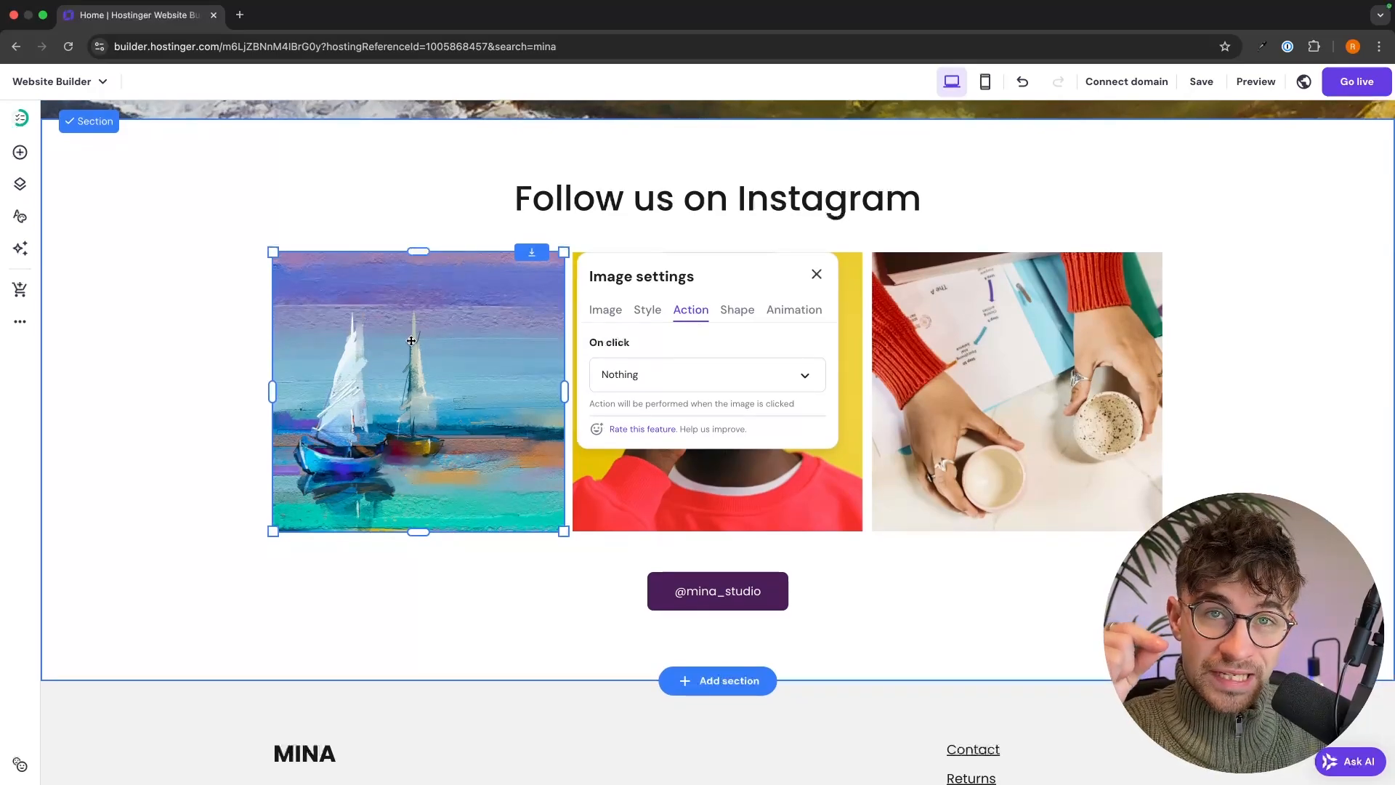
left_click(659, 363)
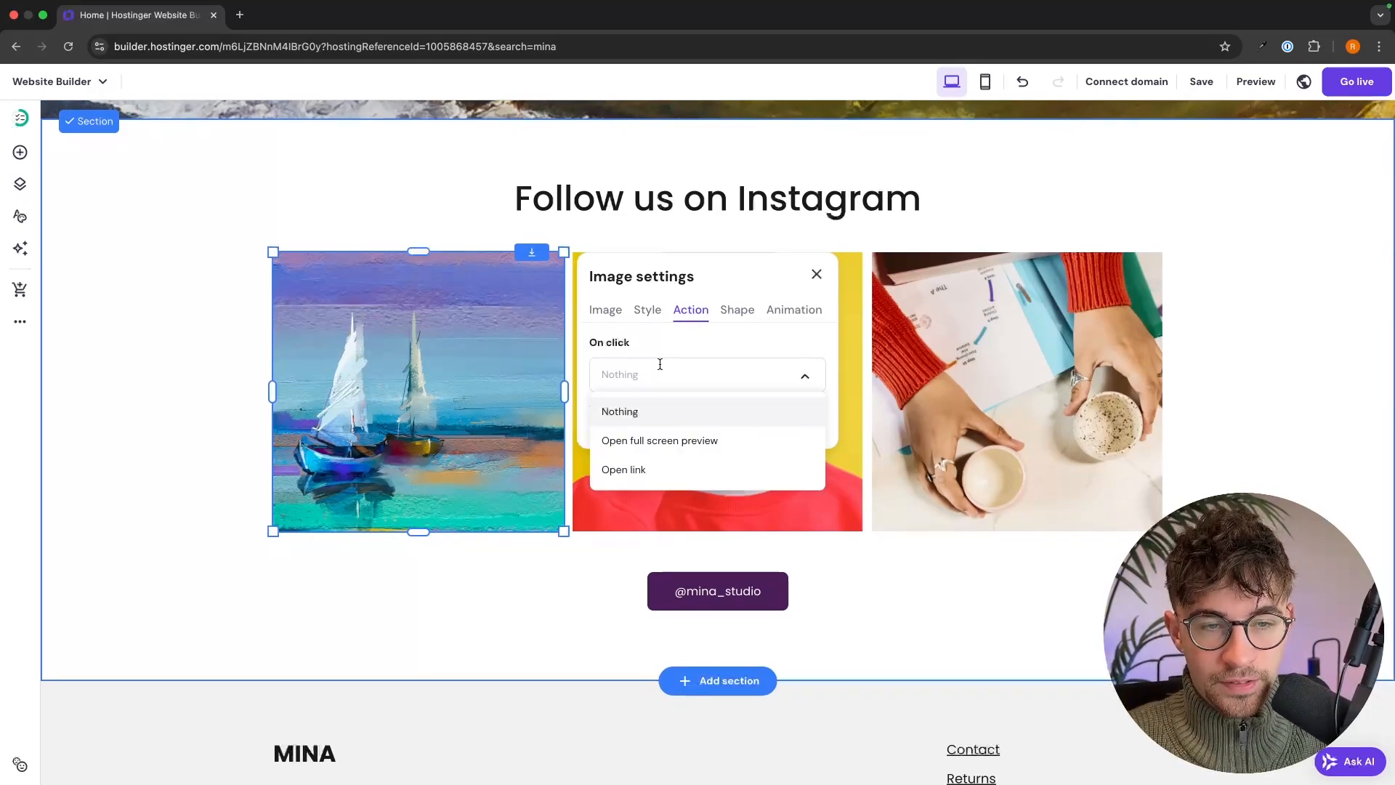
left_click(630, 465)
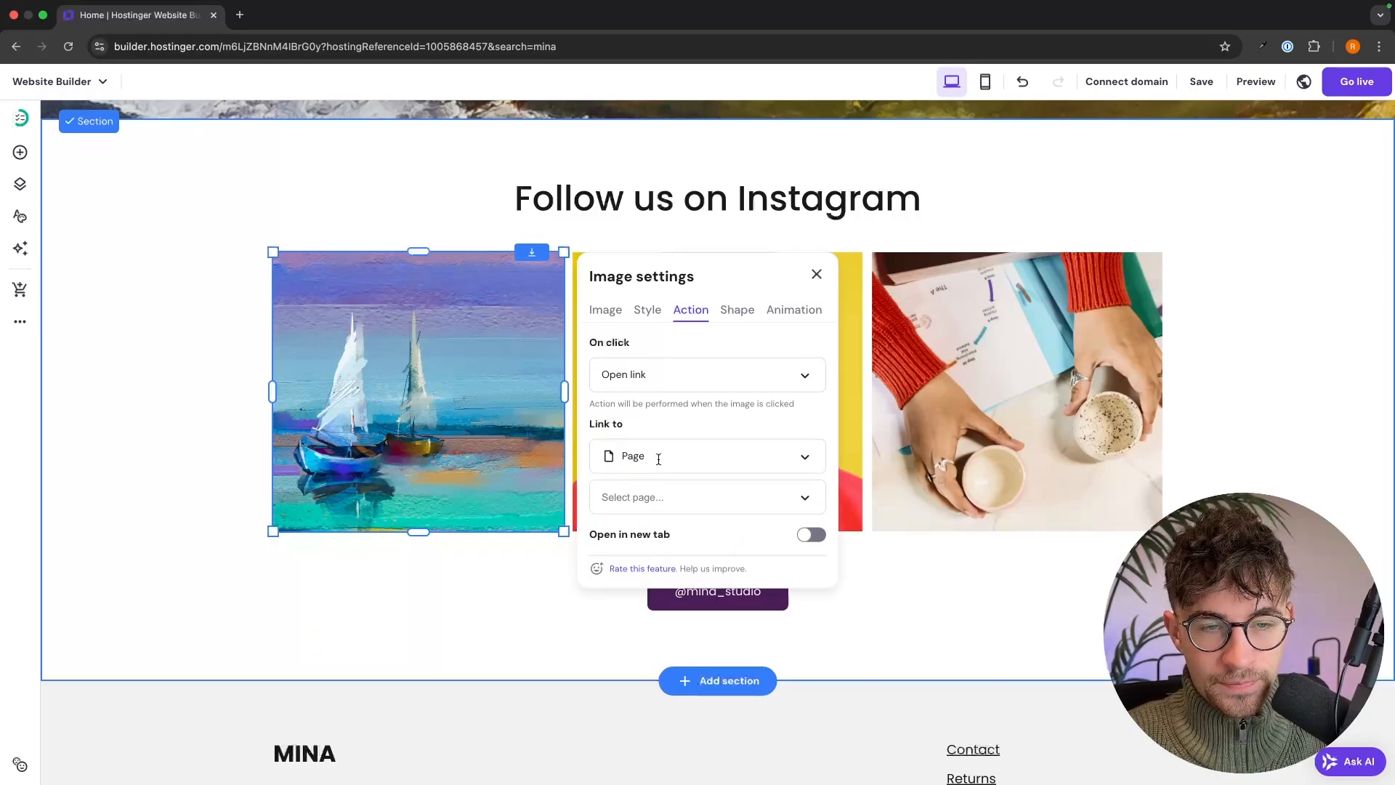
left_click(657, 457)
left_click(663, 521)
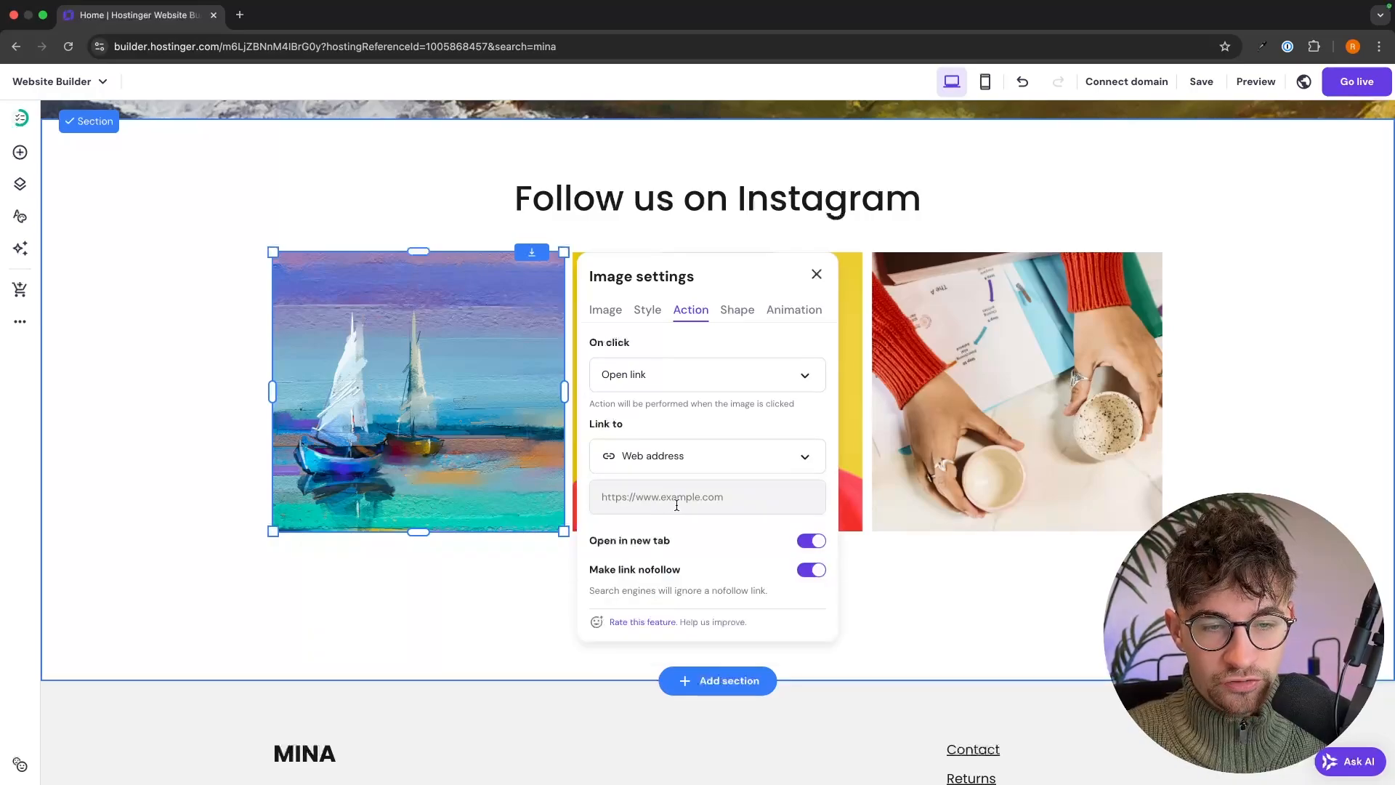
left_click(652, 498)
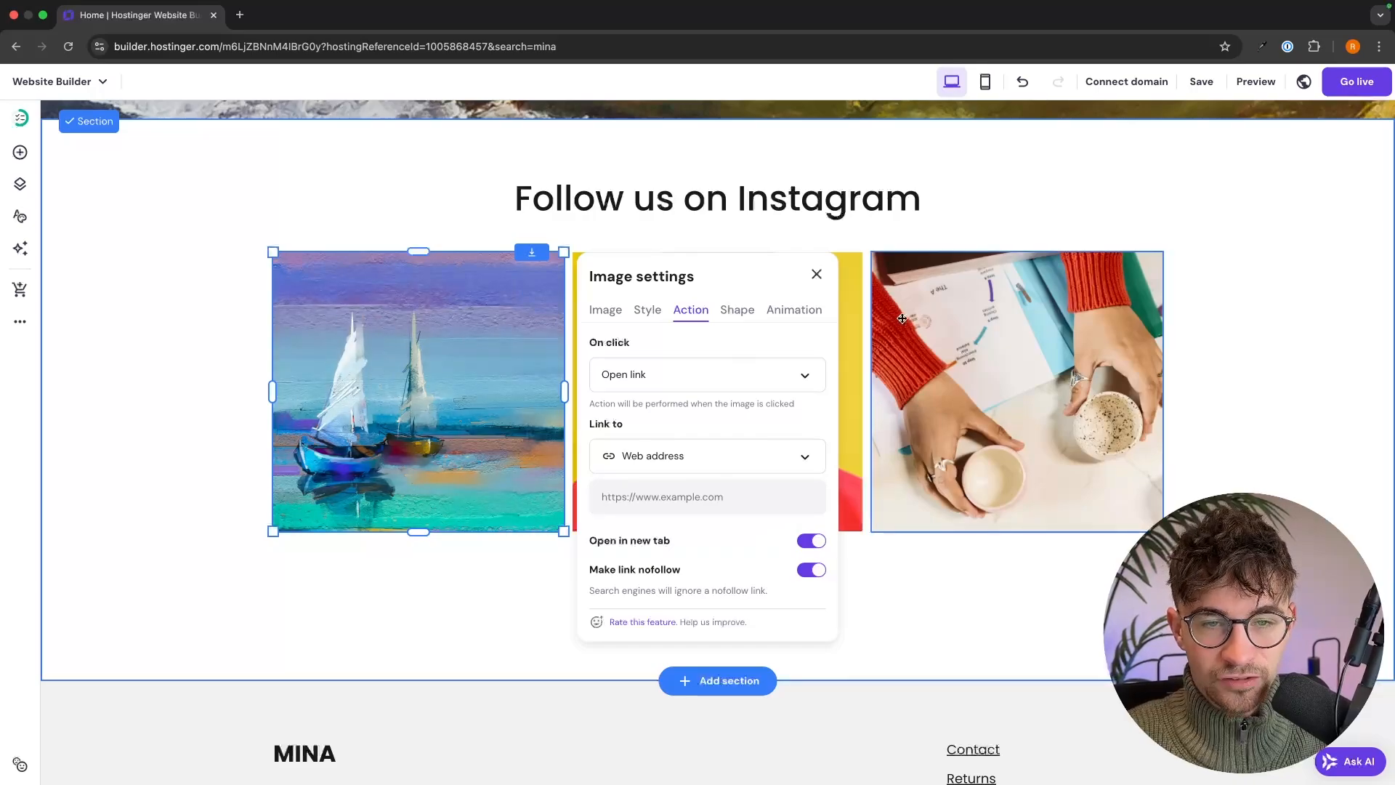
left_click(1292, 364)
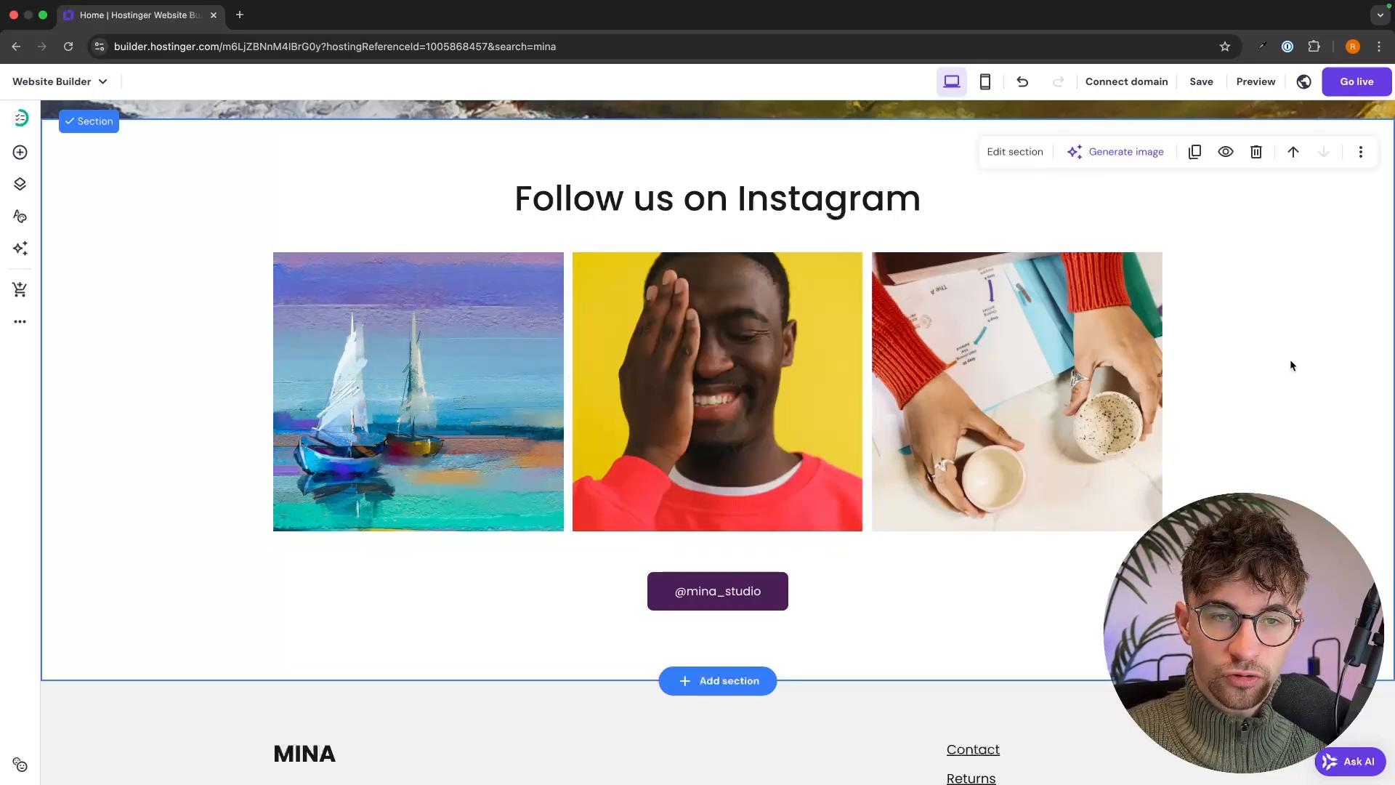
- Move the Follow us on Instagram heading up and place a centred social icons row beneath it
left_click_drag(828, 204, 830, 167)
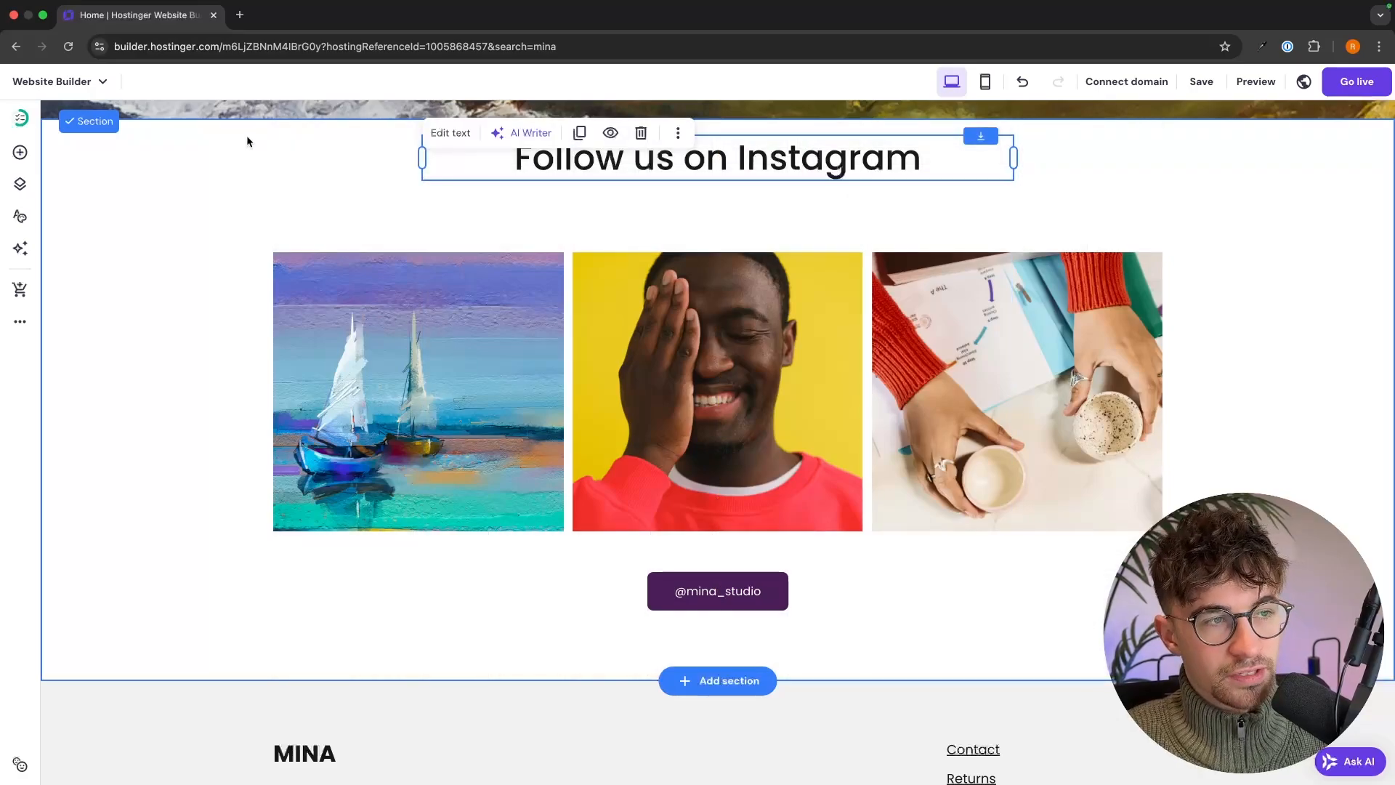
left_click(20, 154)
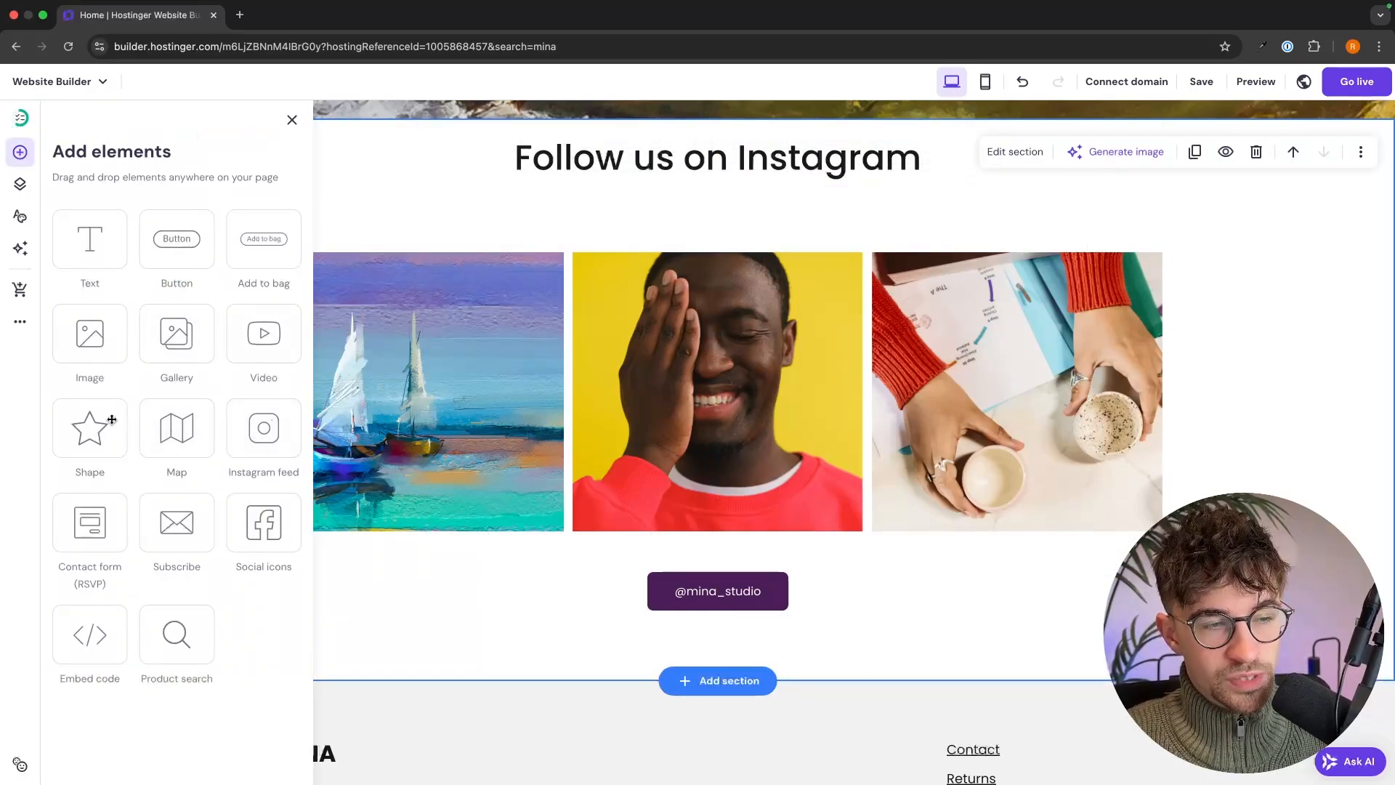
left_click_drag(247, 521, 772, 190)
scroll(838, 514, "down", 1)
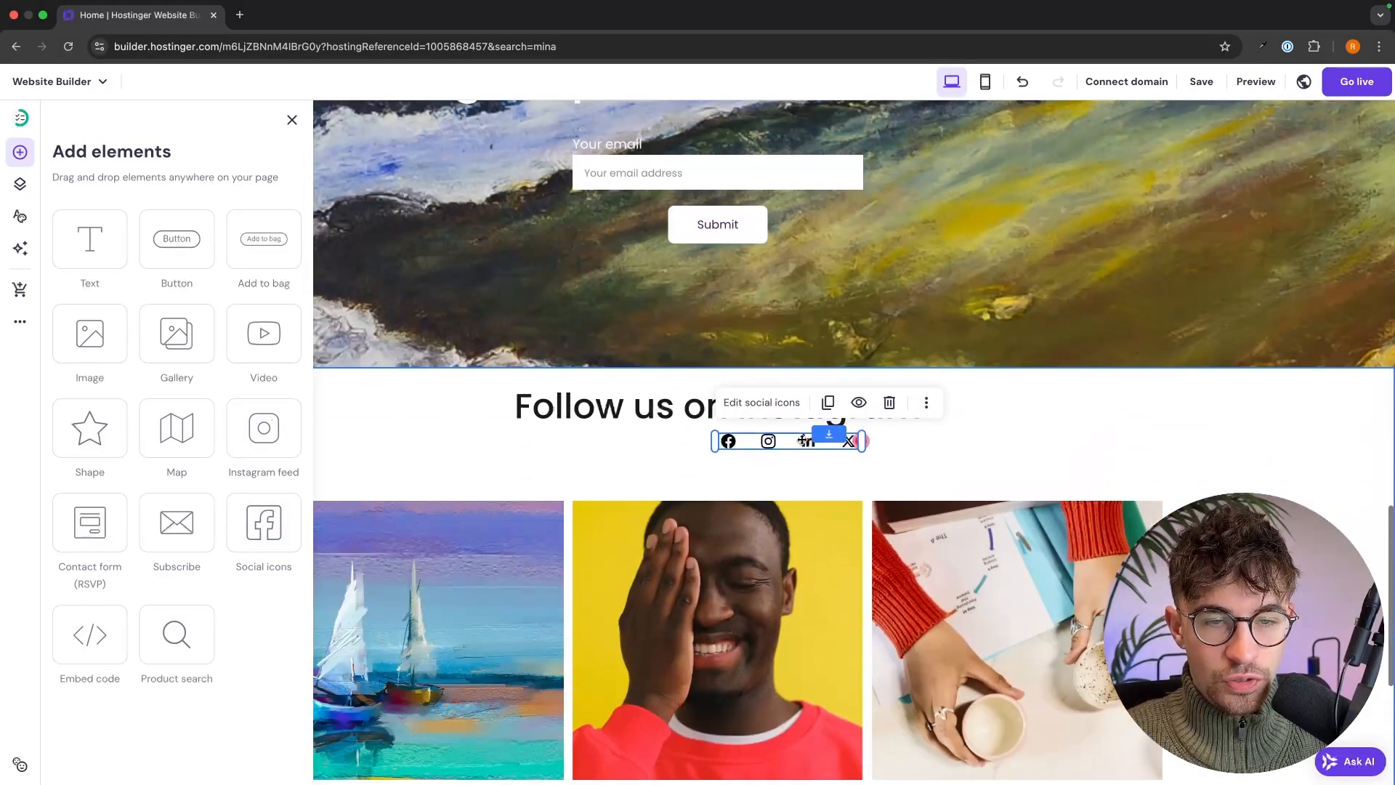
left_click_drag(782, 441, 679, 448)
left_click(881, 412)
- Open the link settings for the Facebook, Instagram, LinkedIn and X social icons
left_click(881, 412)
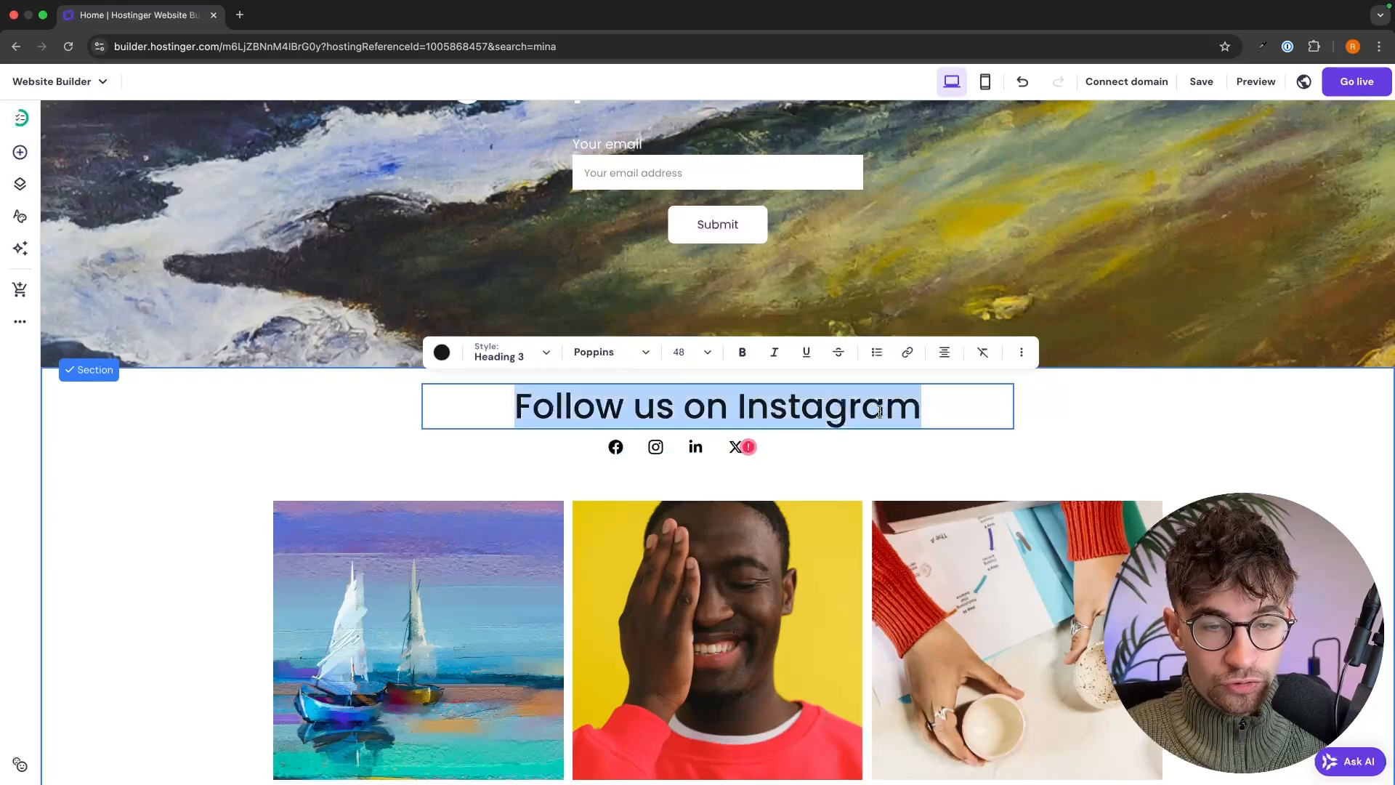
left_click(881, 412)
double_click(852, 412)
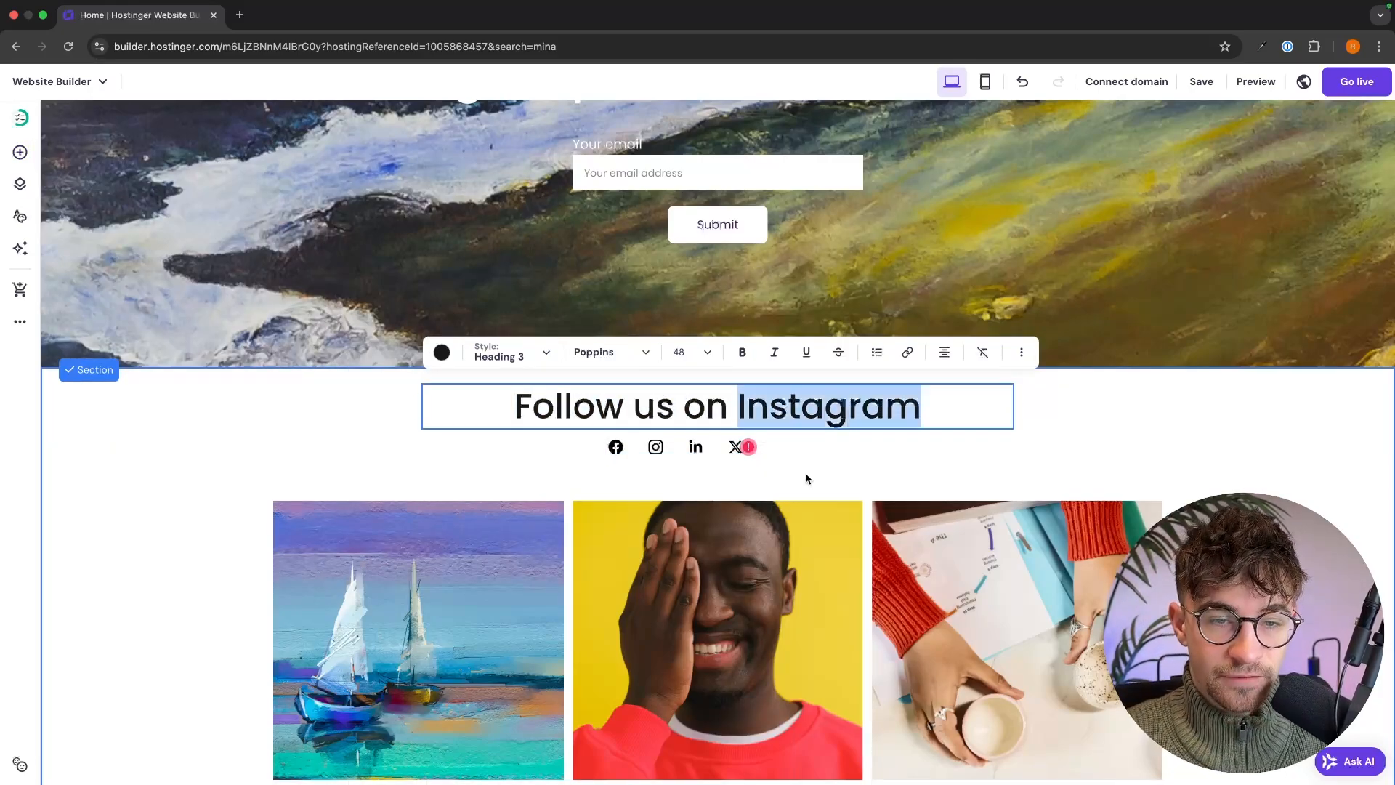
key("Escape")
left_click(718, 447)
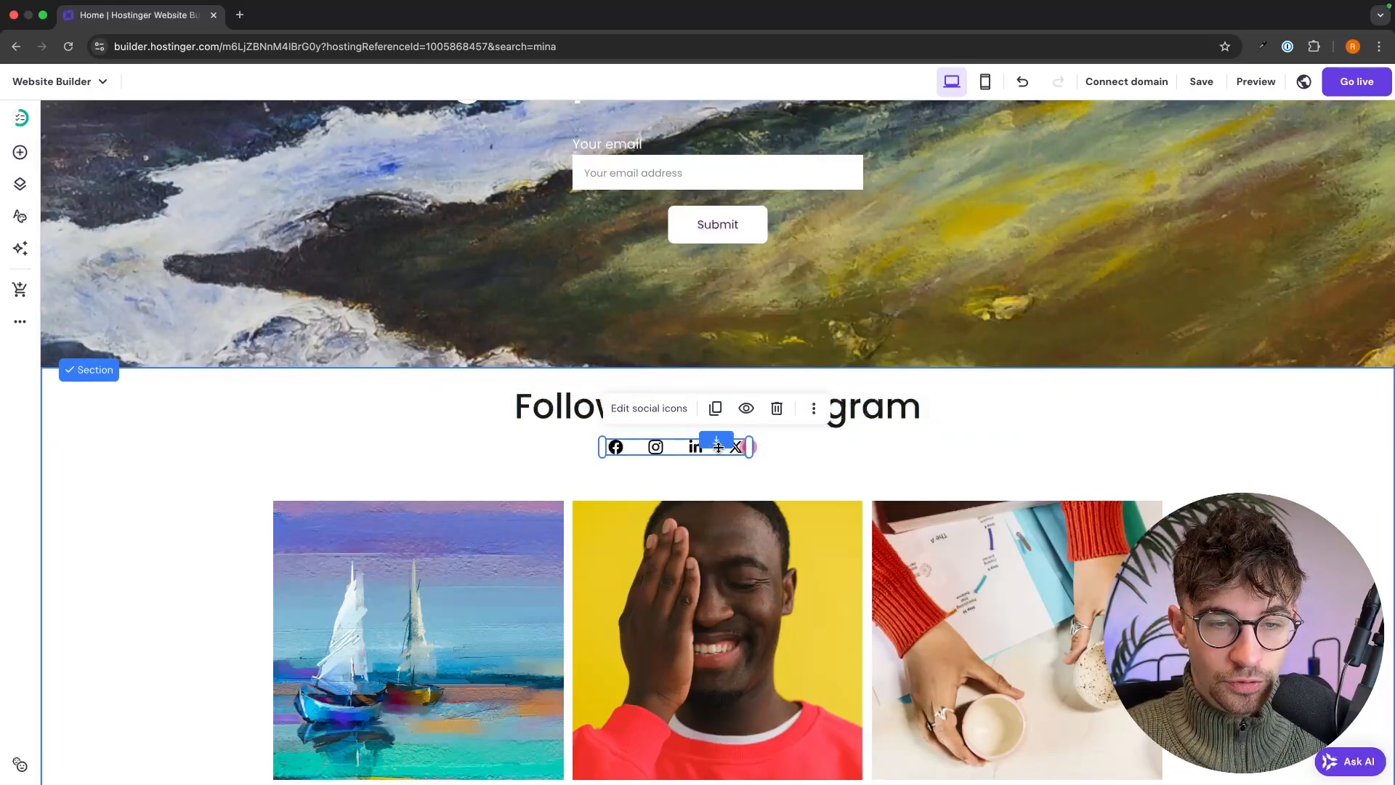
left_click(663, 407)
scroll(885, 517, "down", 2)
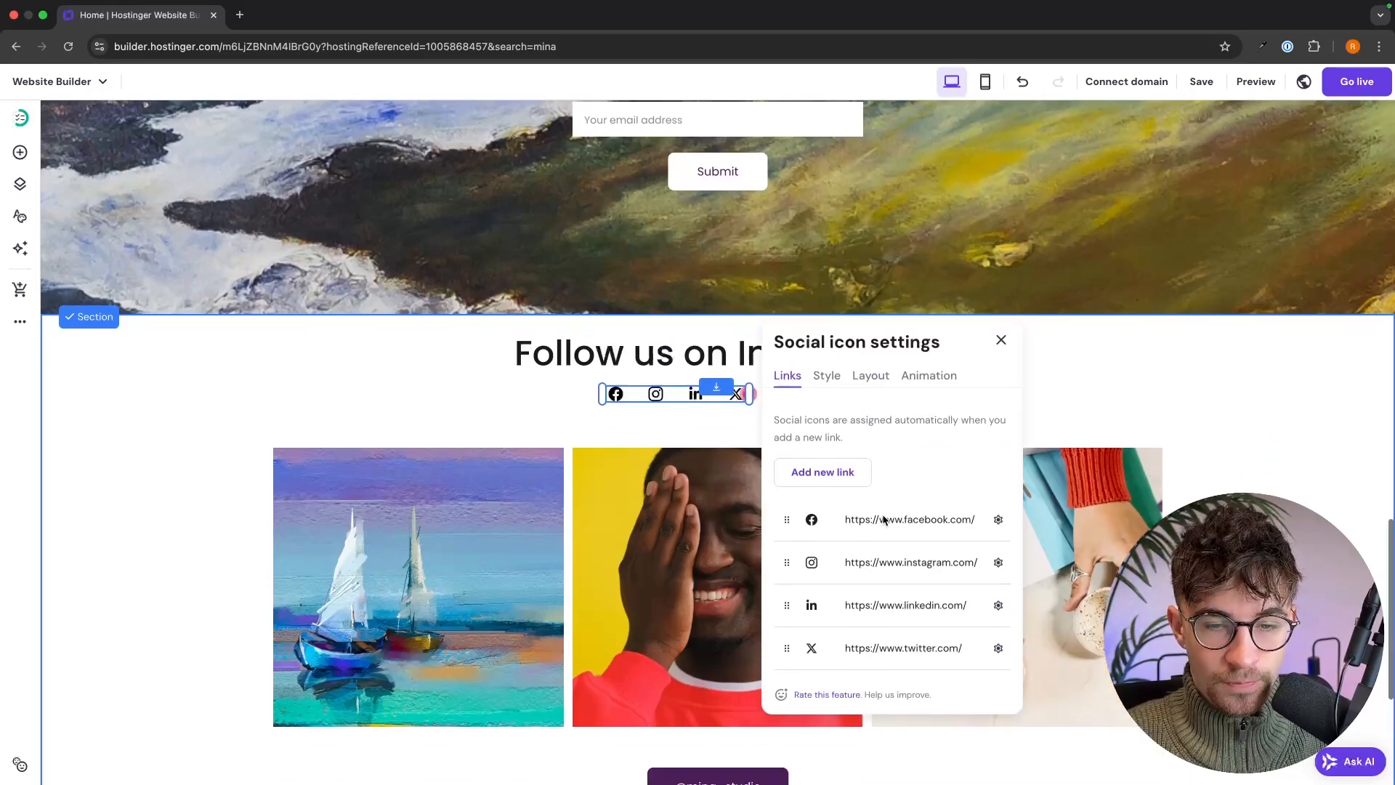
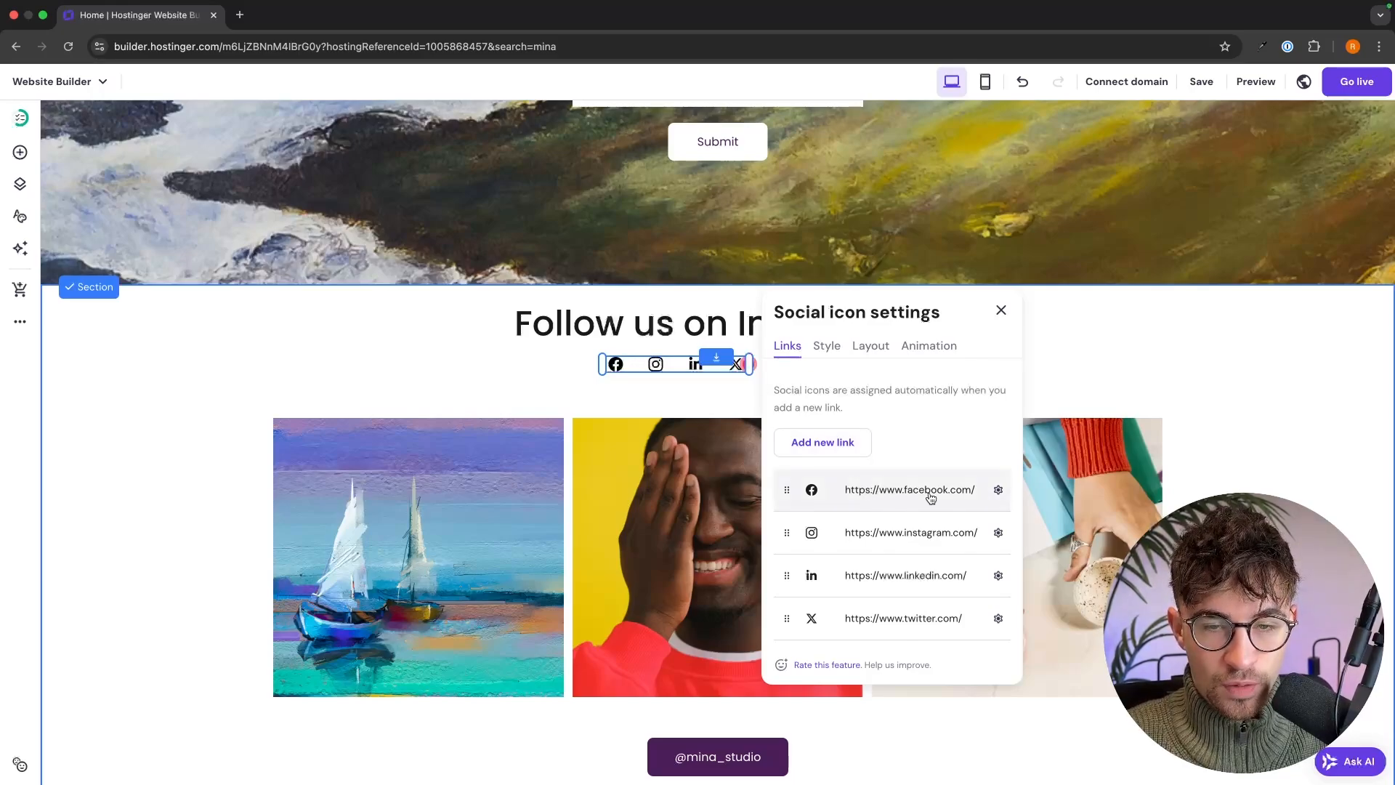
- Delete the Facebook, LinkedIn and Twitter links from the social icons, keeping only Instagram
left_click(998, 490)
left_click(982, 554)
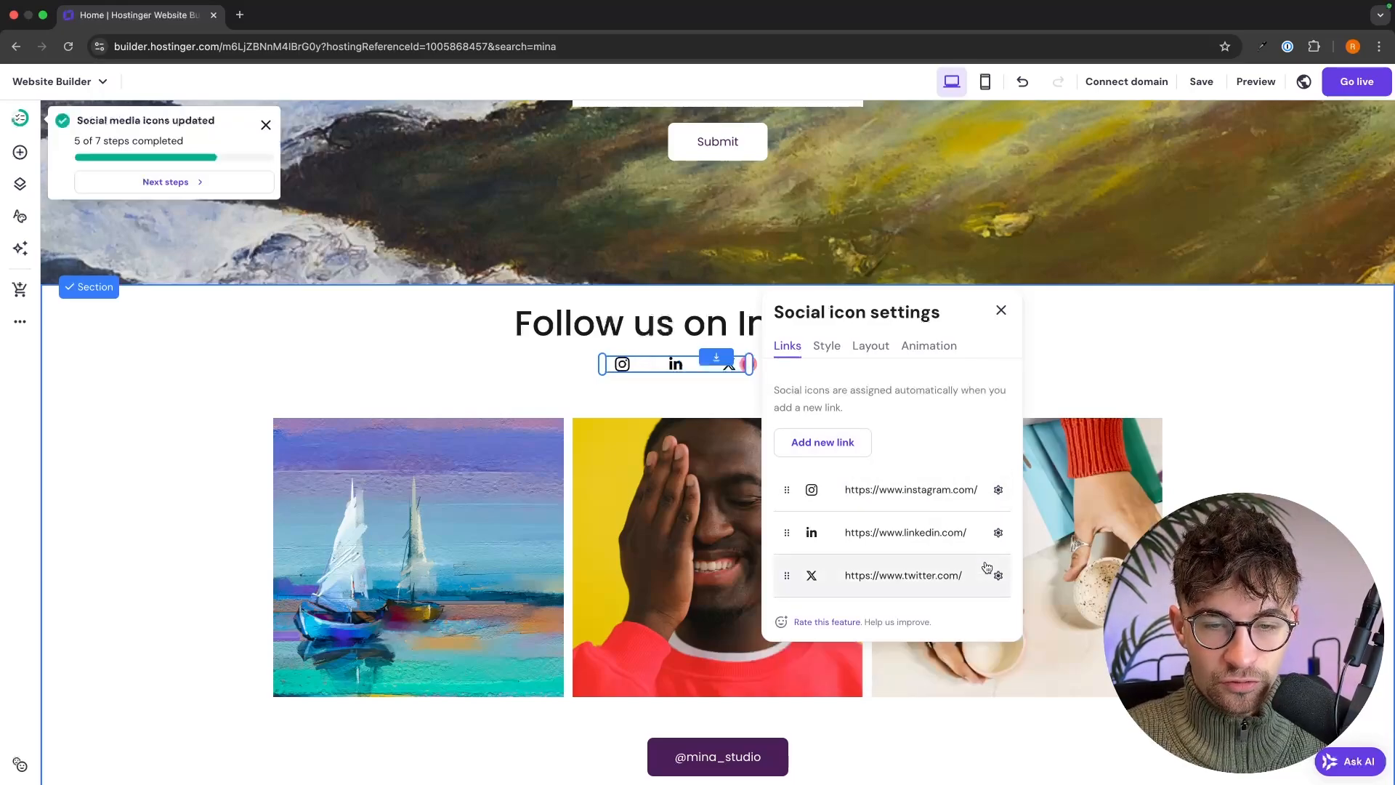
left_click(999, 534)
left_click(982, 596)
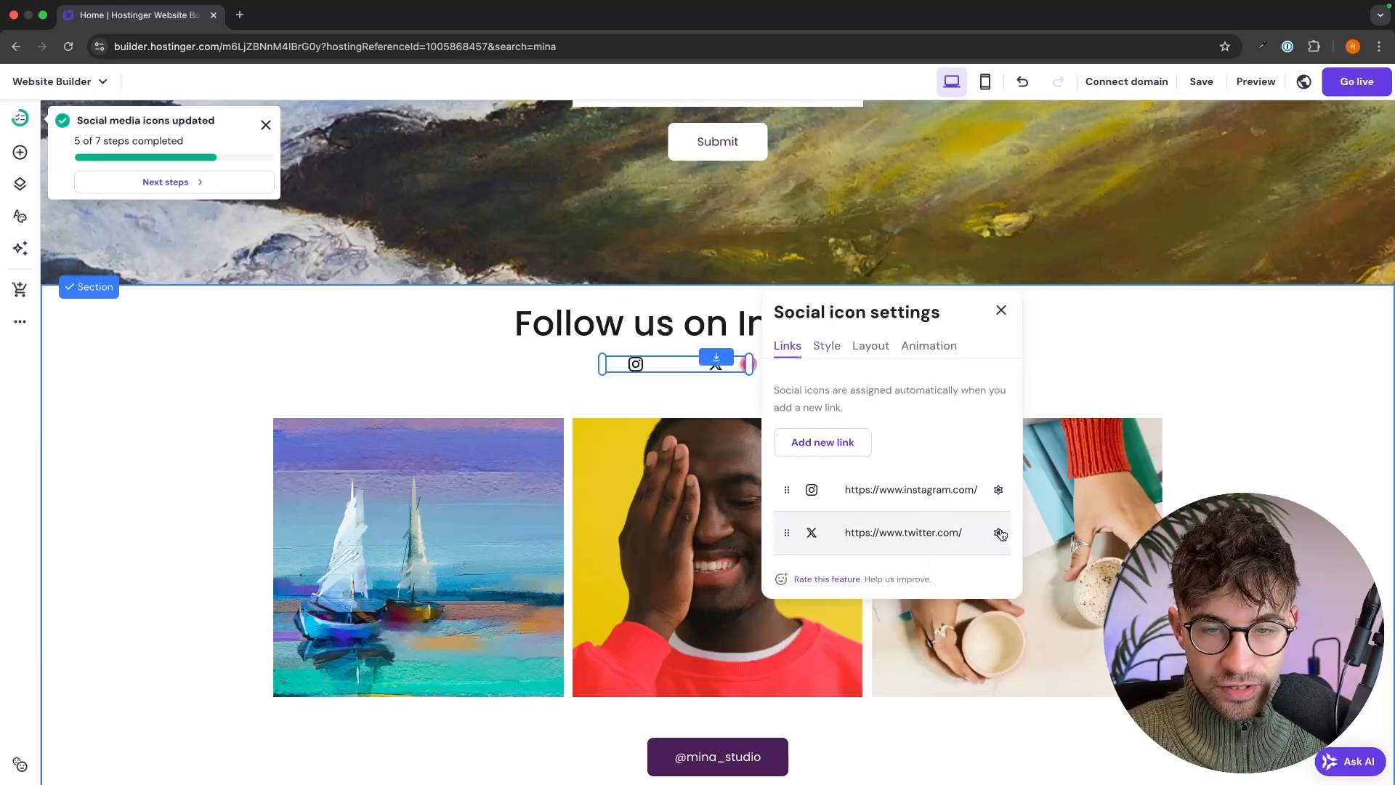
left_click(998, 533)
left_click(980, 596)
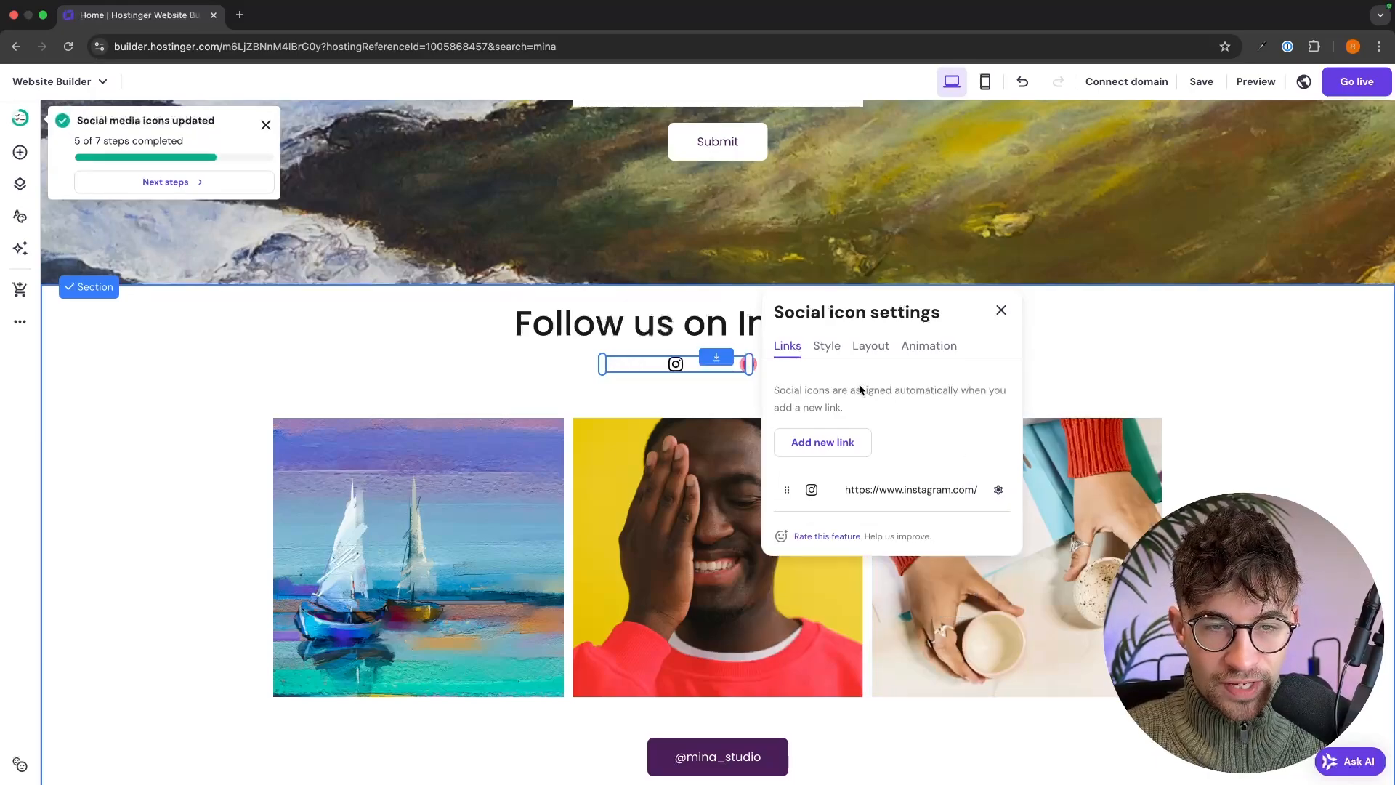
- Enlarge the remaining Instagram icon to 50 px in the icon style settings
left_click(826, 346)
left_click_drag(799, 439, 874, 440)
left_click(542, 368)
left_click(727, 374)
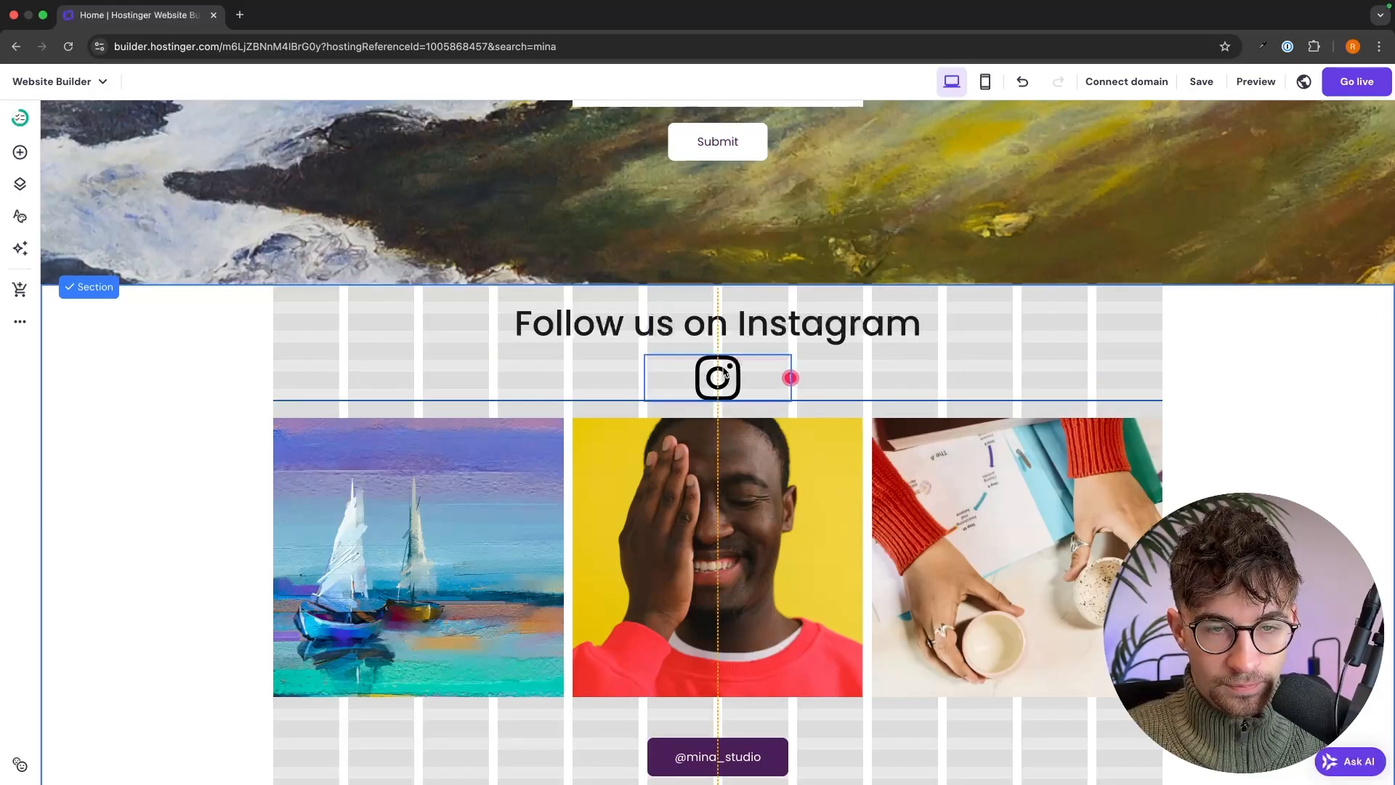
left_click(1276, 387)
- Replace the footer's MINA title with the artist's name, then bring up the header logo settings
scroll(1275, 387, "down", 3)
scroll(1276, 386, "down", 1)
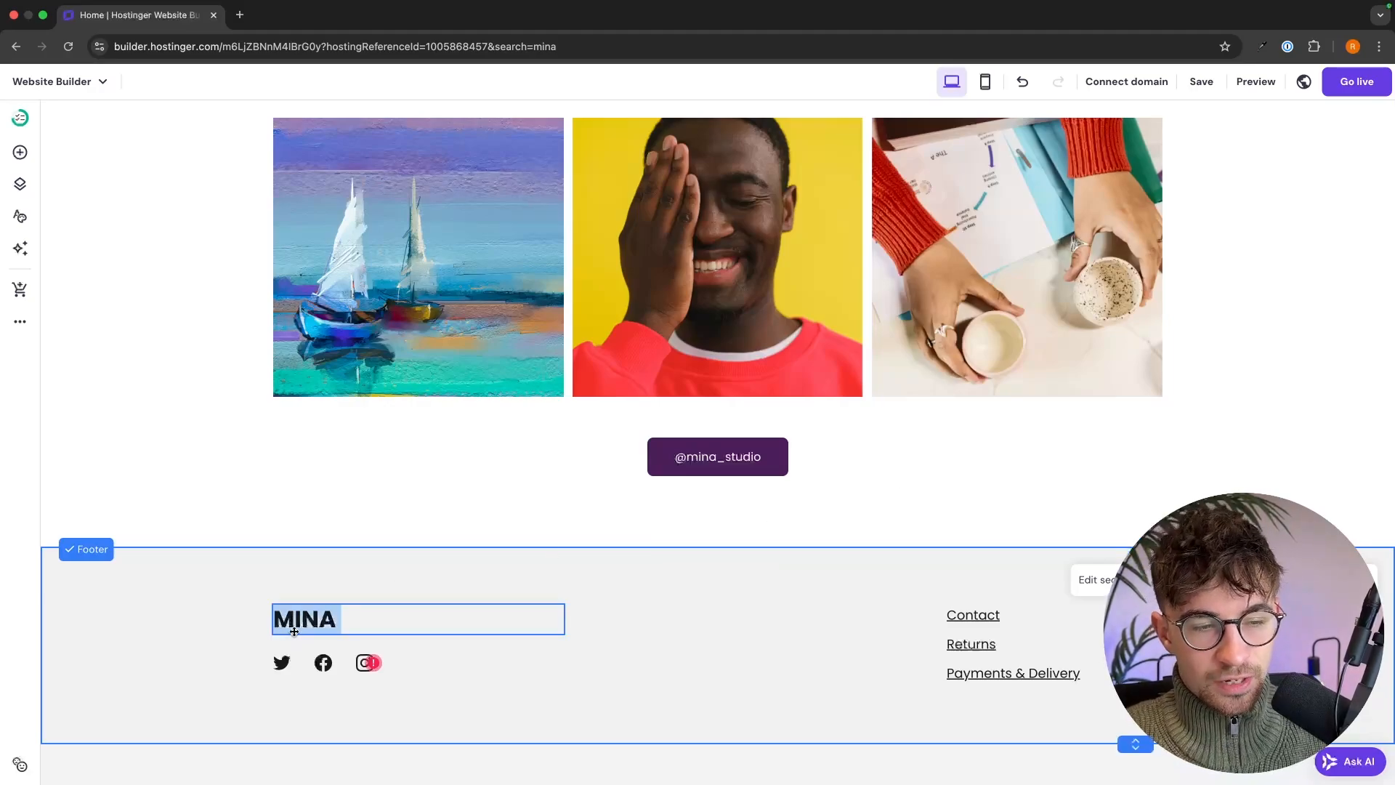
left_click(311, 661)
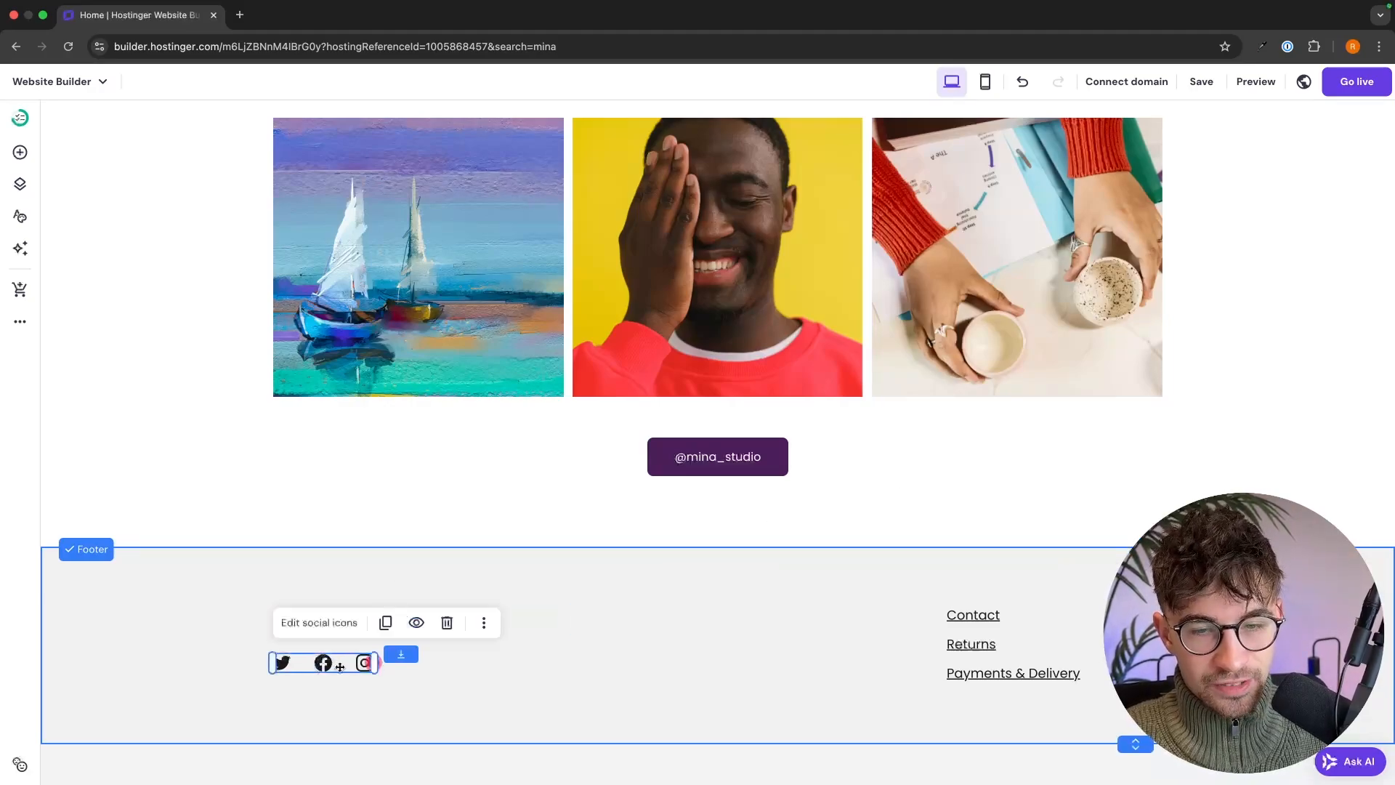
left_click(724, 661)
left_click(356, 606)
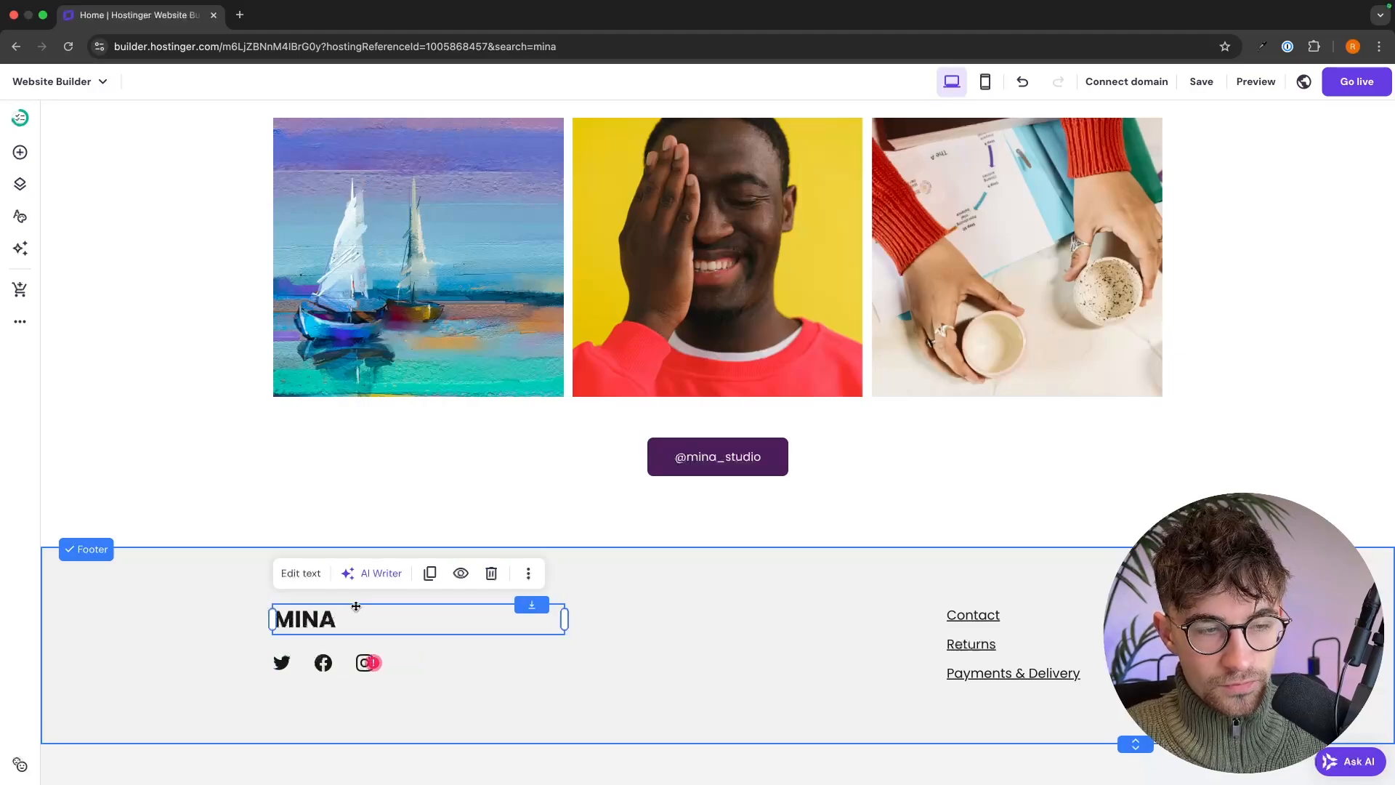
left_click(312, 573)
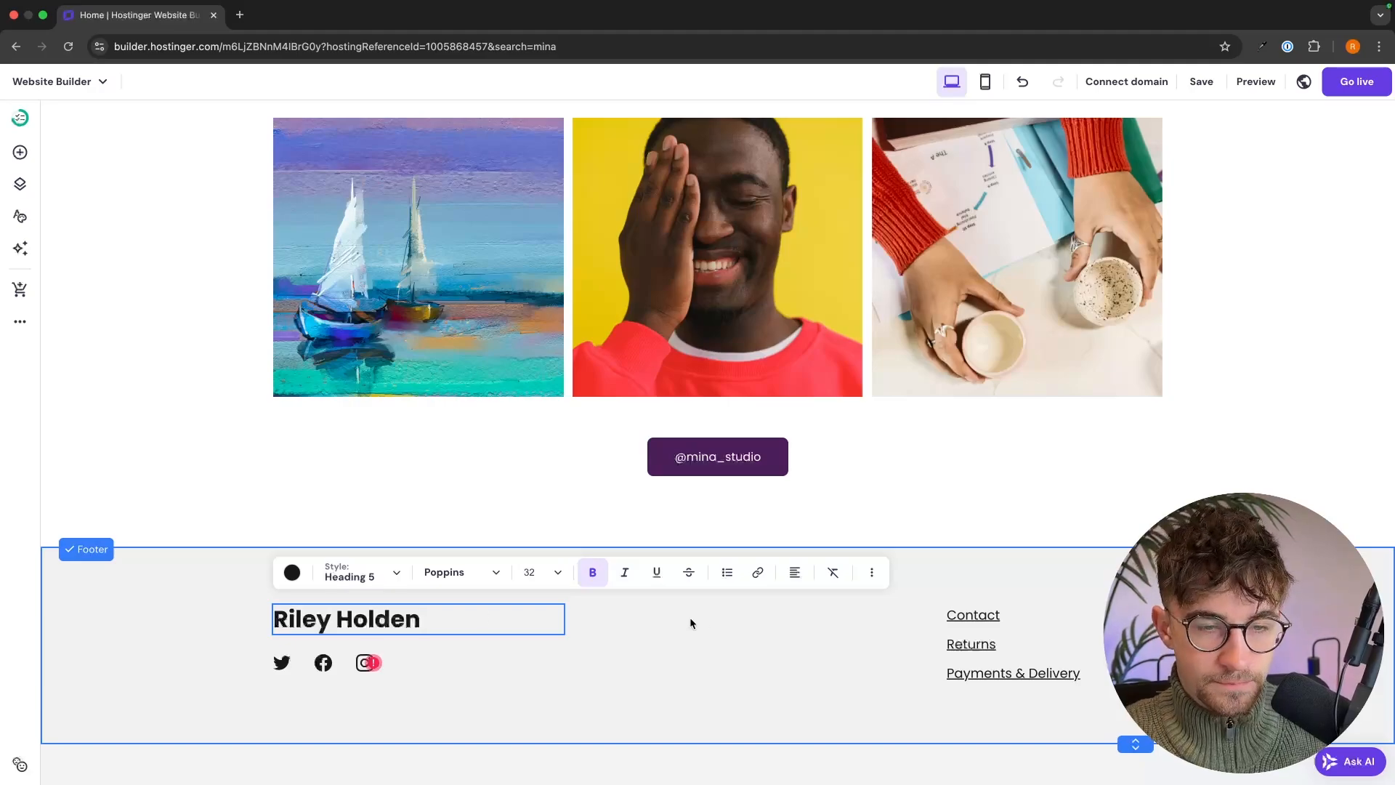
key("Escape")
scroll(987, 545, "up", 20)
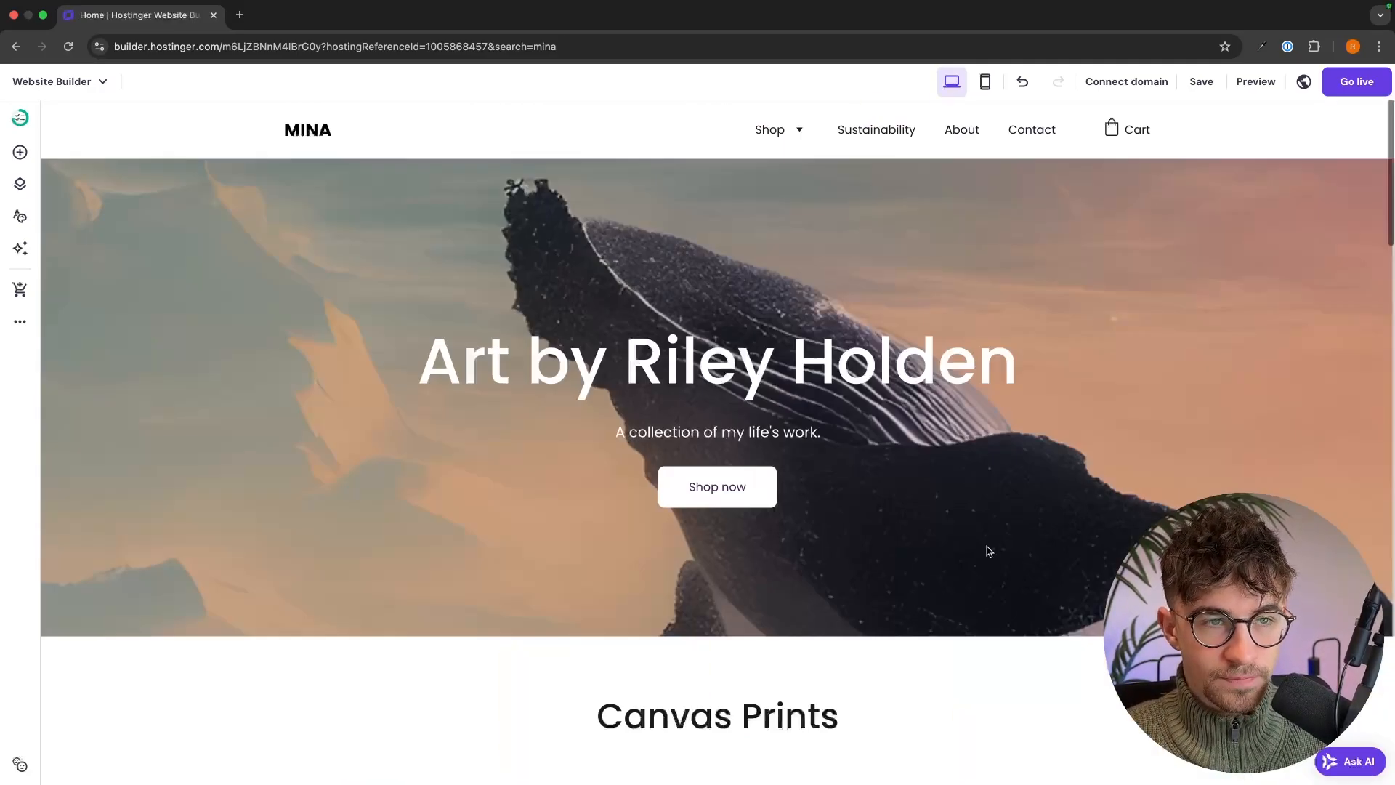
double_click(305, 129)
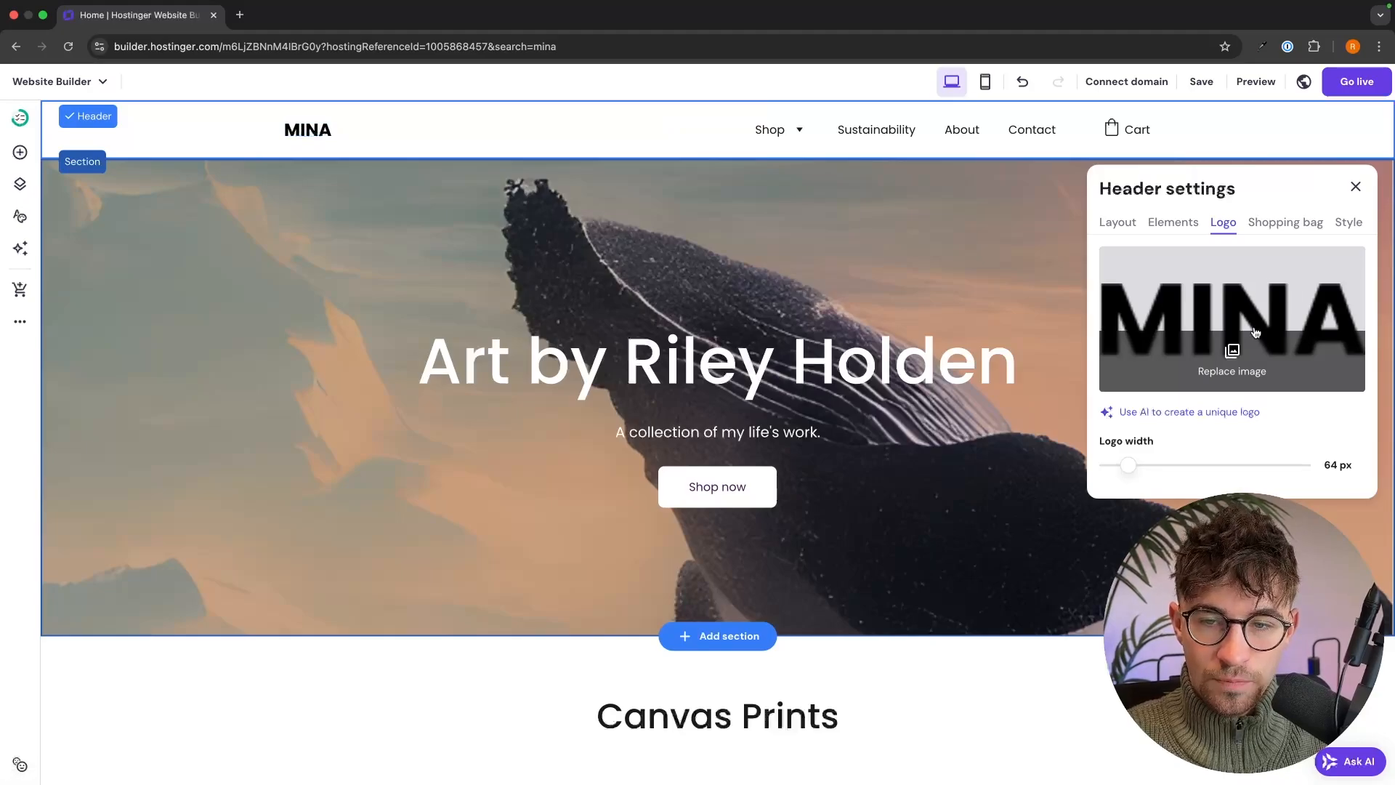
- Relabel the hero button from 'Shop now' to 'Shop Cavas'', leaving its page link unchanged
left_click(964, 272)
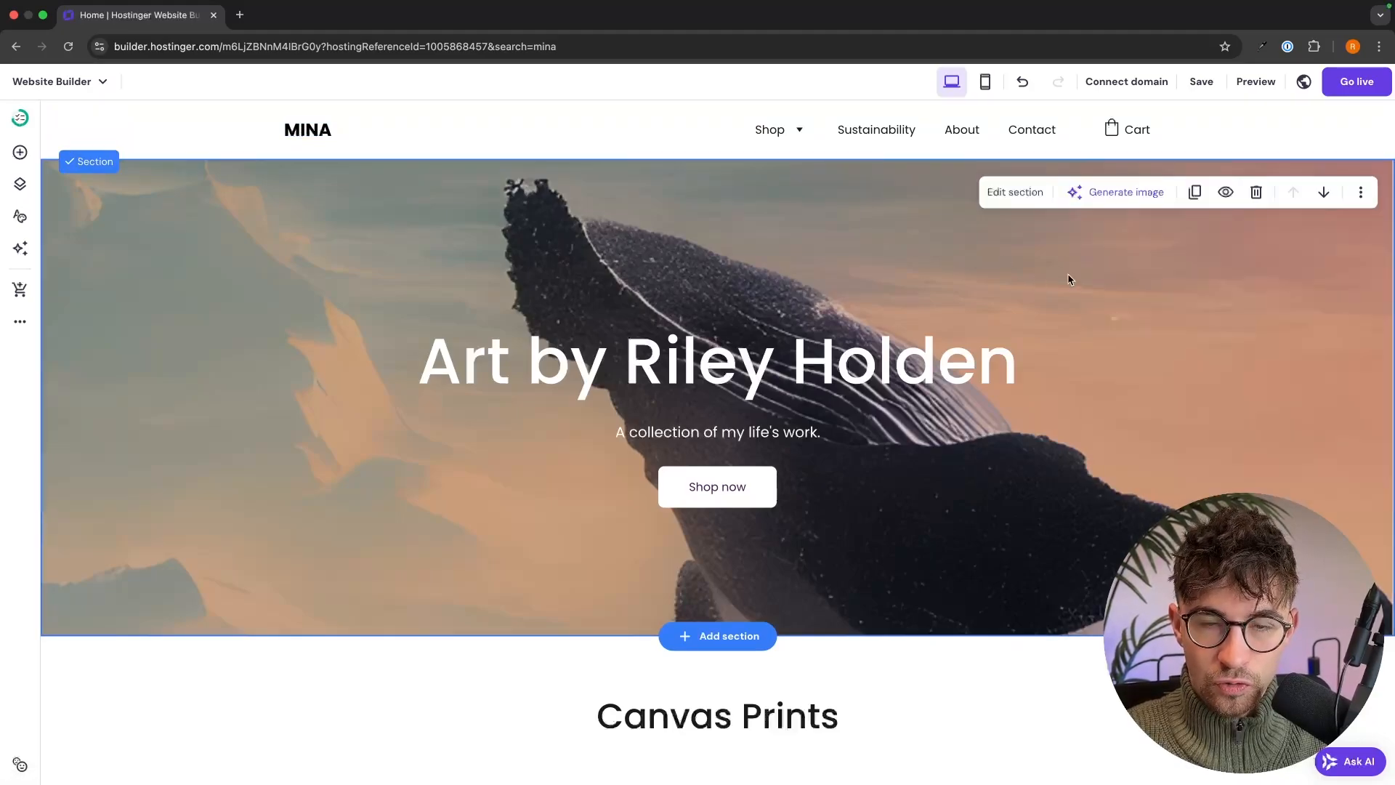
scroll(1087, 275, "down", 3)
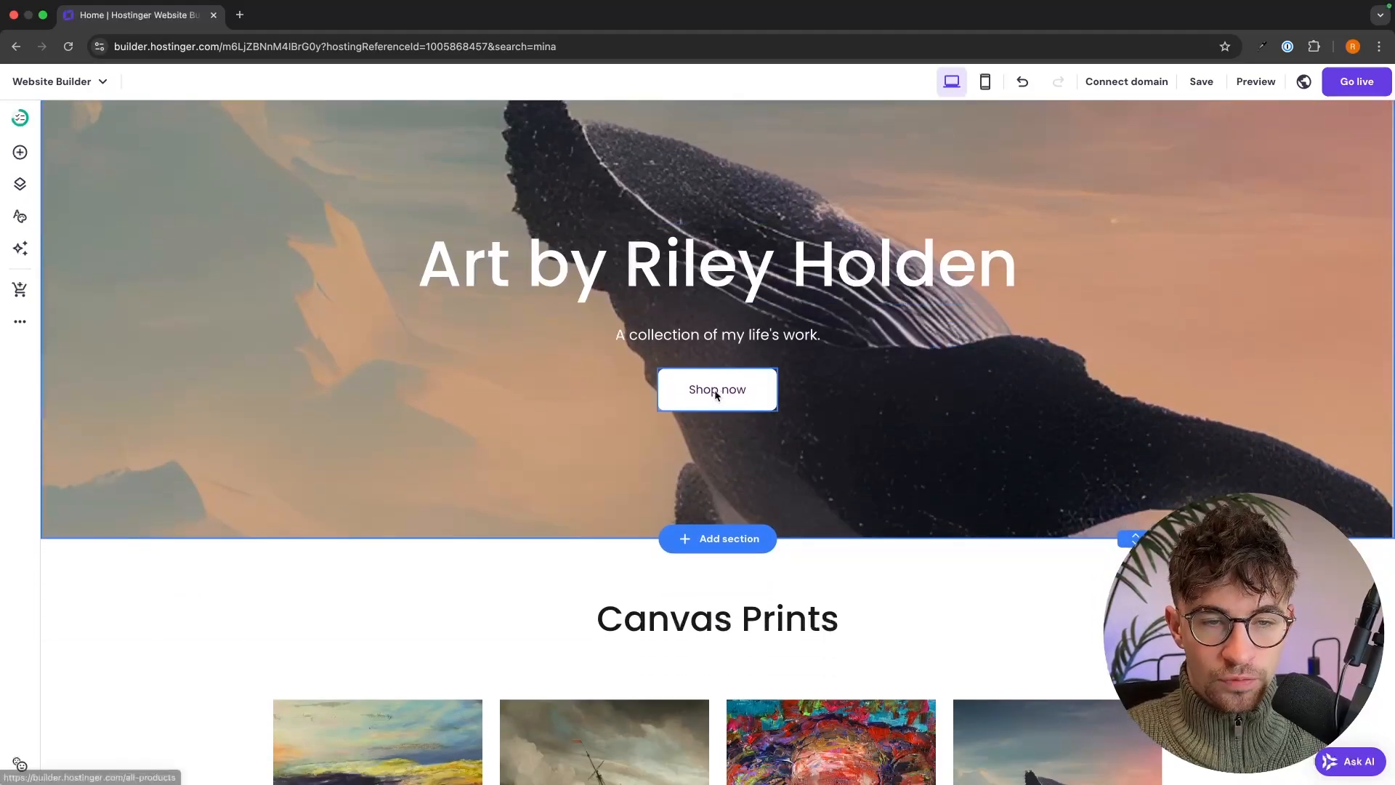
left_click(715, 395)
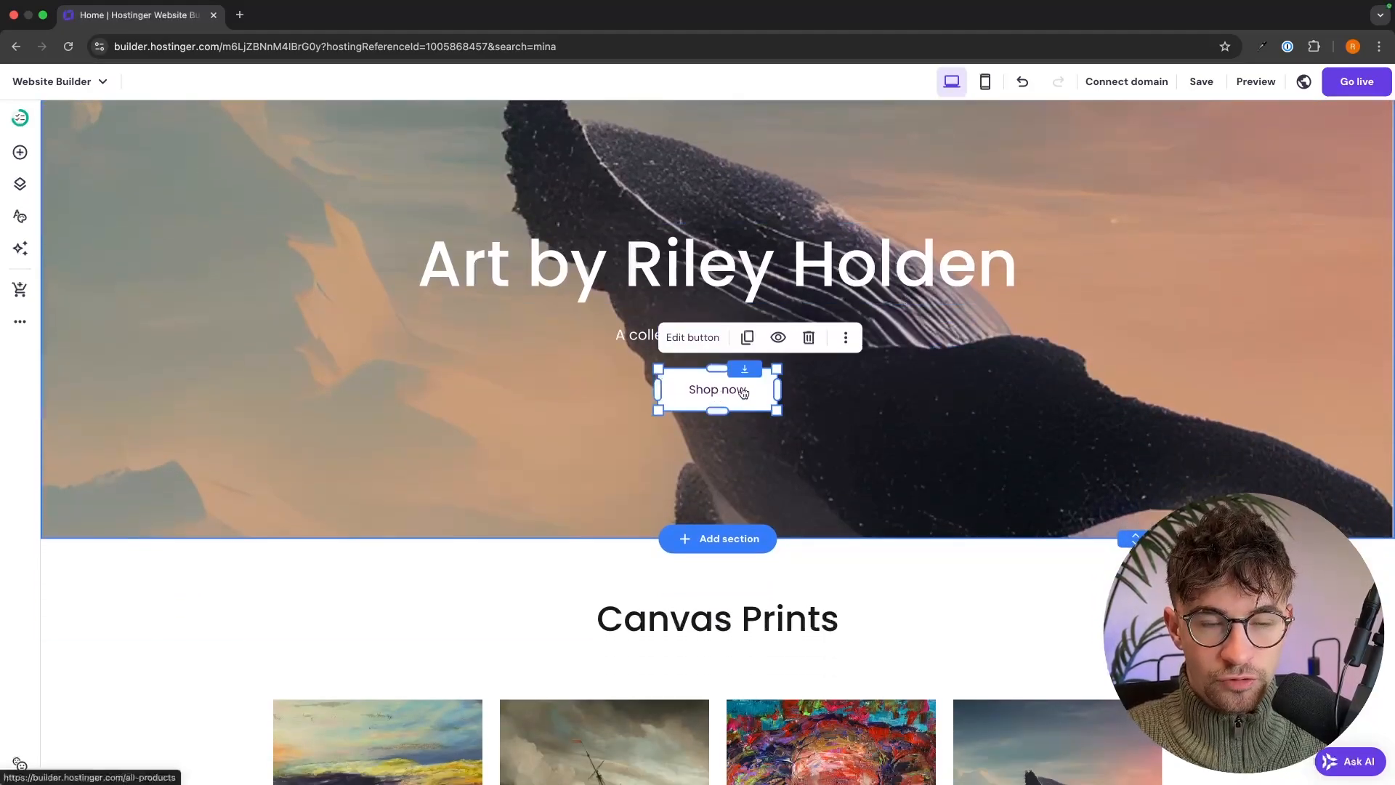
left_click(693, 337)
scroll(903, 435, "down", 3)
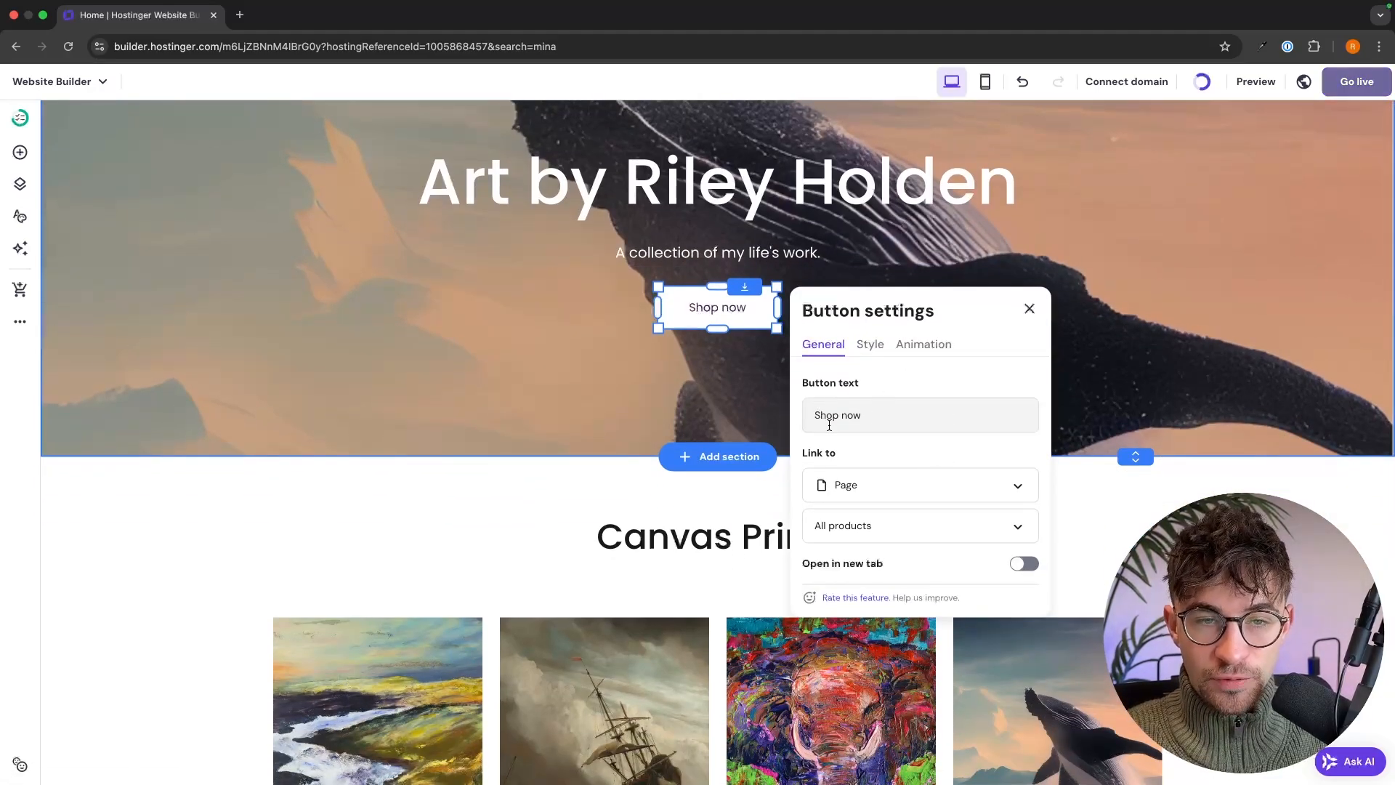
scroll(877, 474, "down", 2)
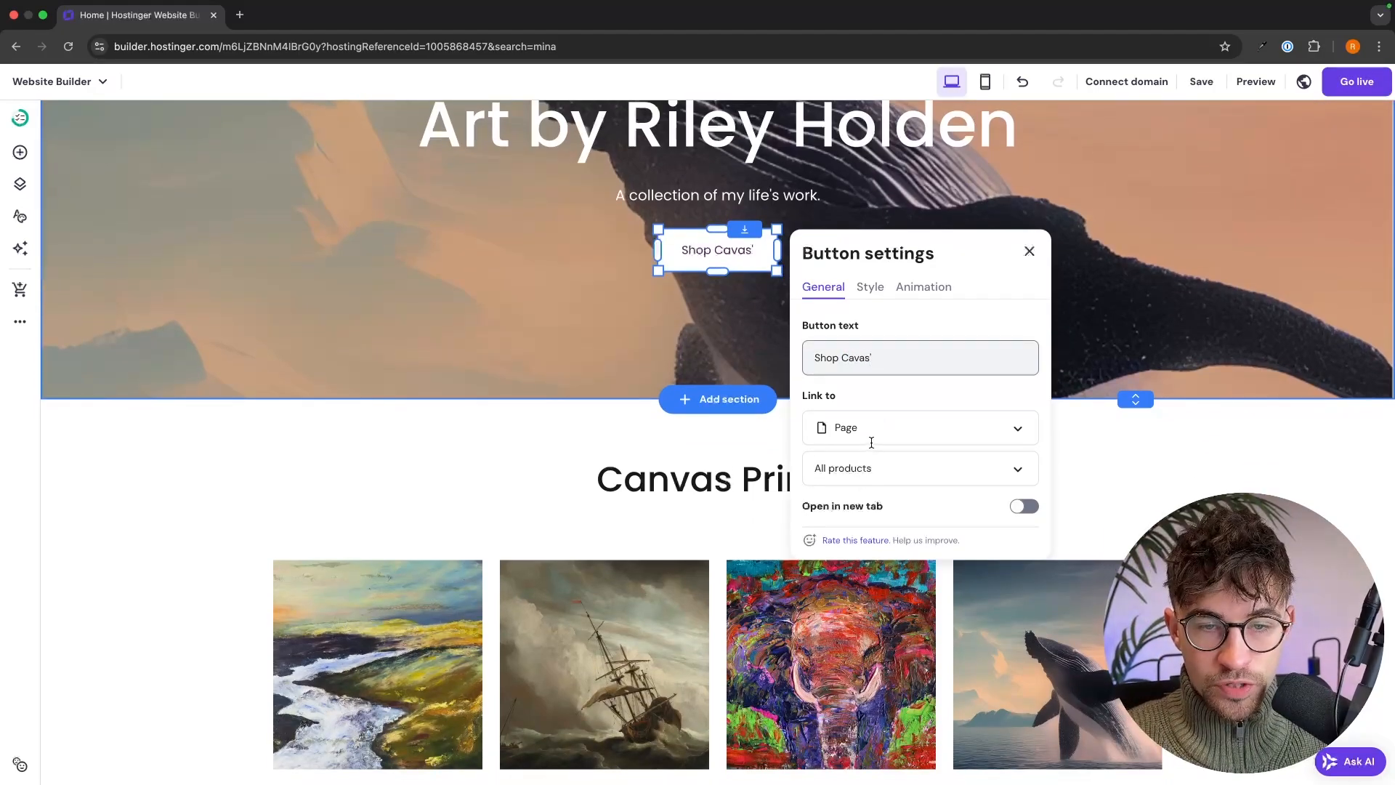
left_click(861, 465)
scroll(885, 458, "down", 1)
scroll(881, 521, "down", 2)
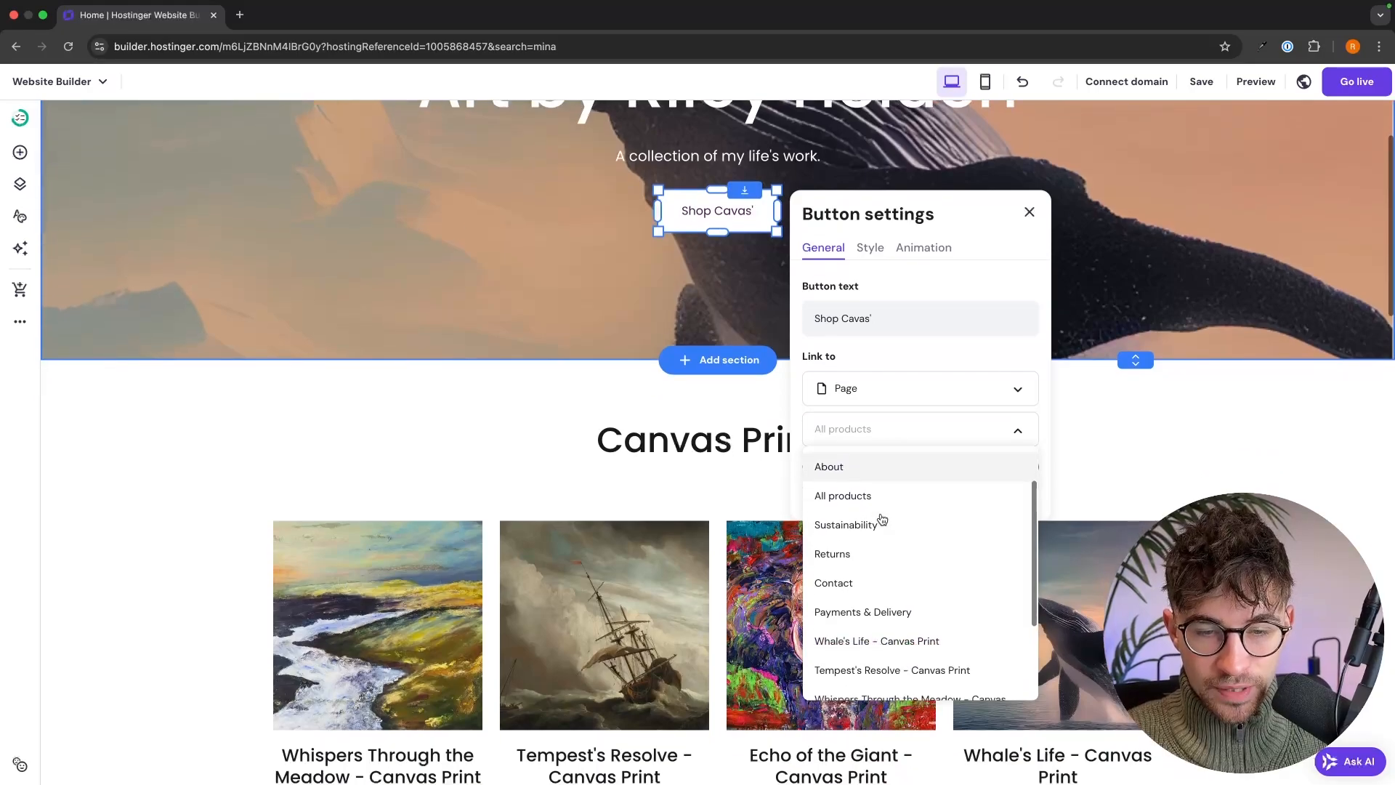
scroll(903, 486, "up", 2)
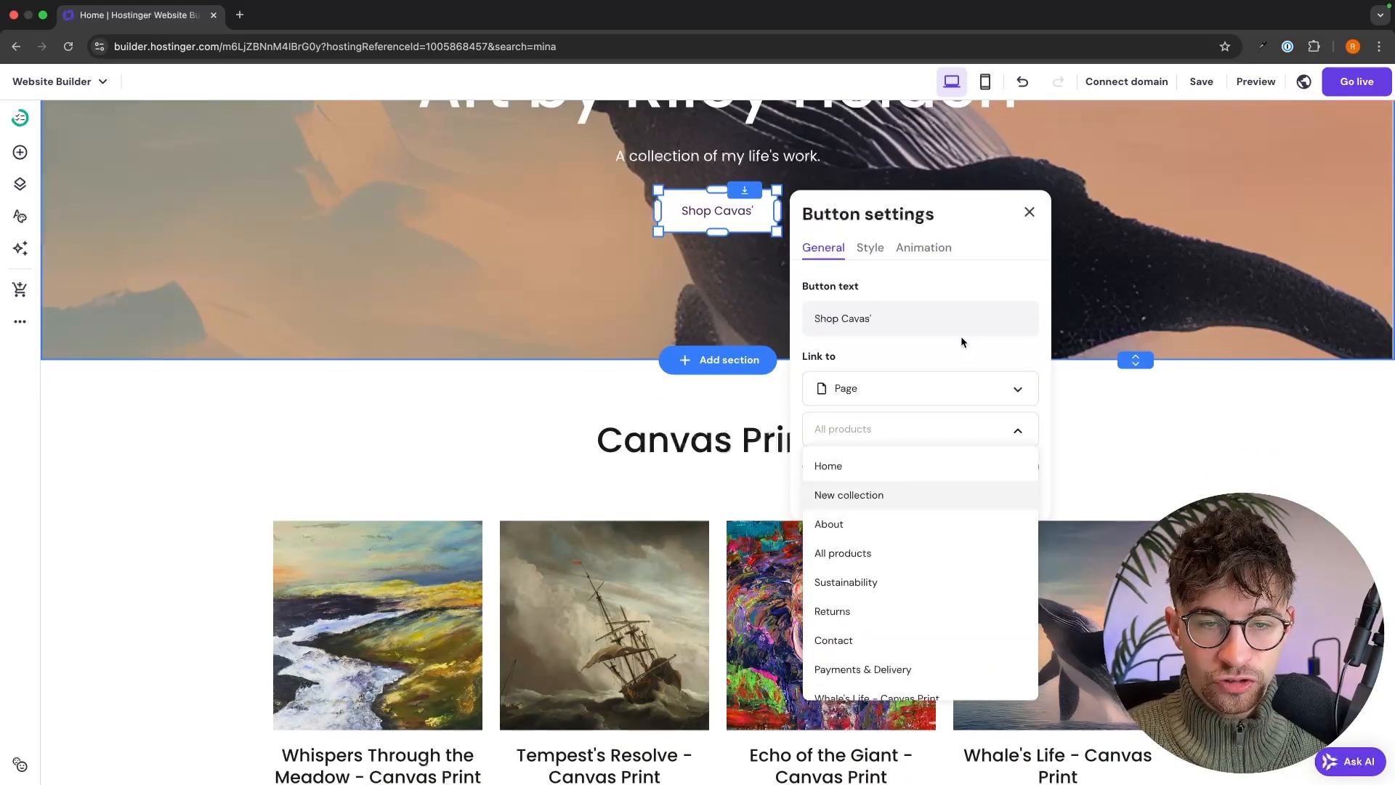
left_click(934, 354)
left_click(1029, 212)
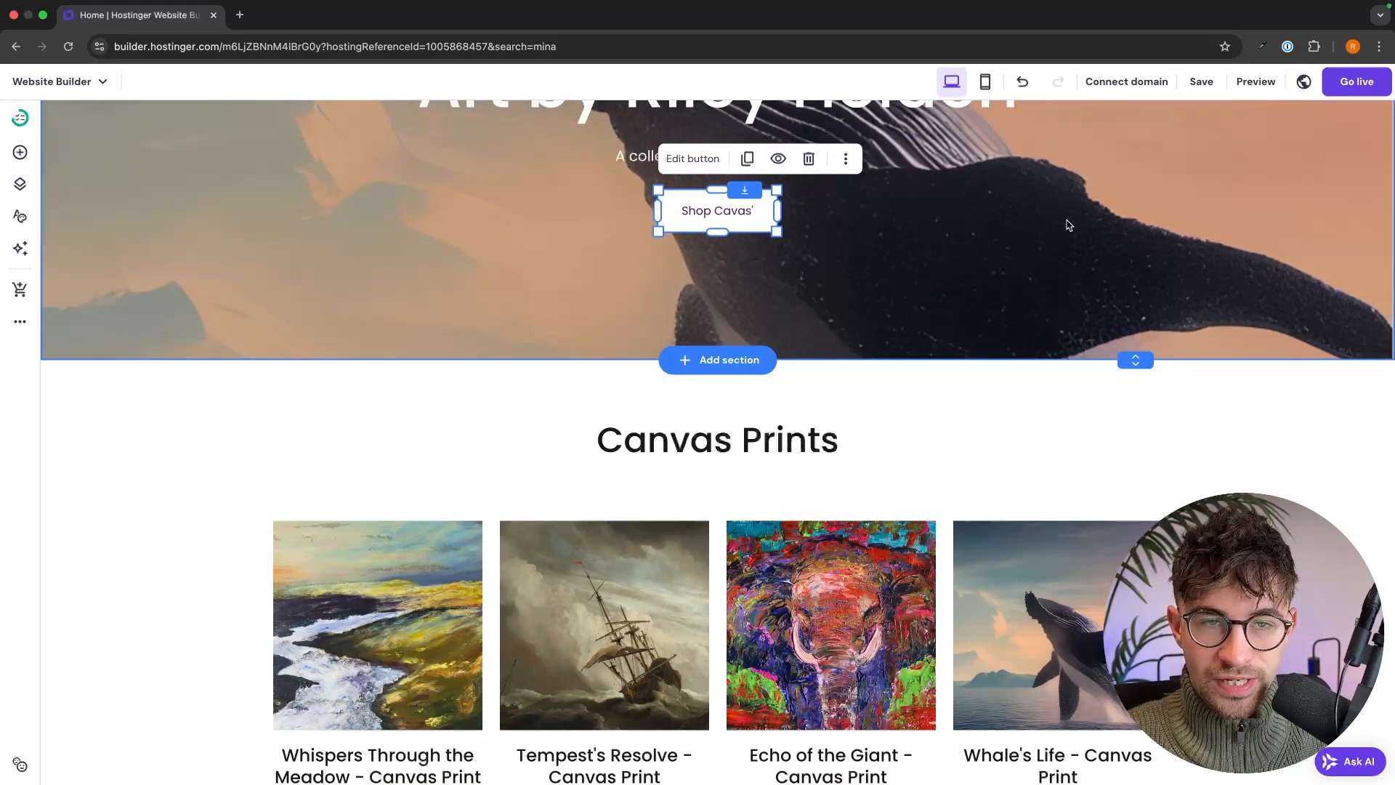
scroll(1089, 228, "up", 3)
scroll(1089, 234, "up", 3)
left_click(1089, 235)
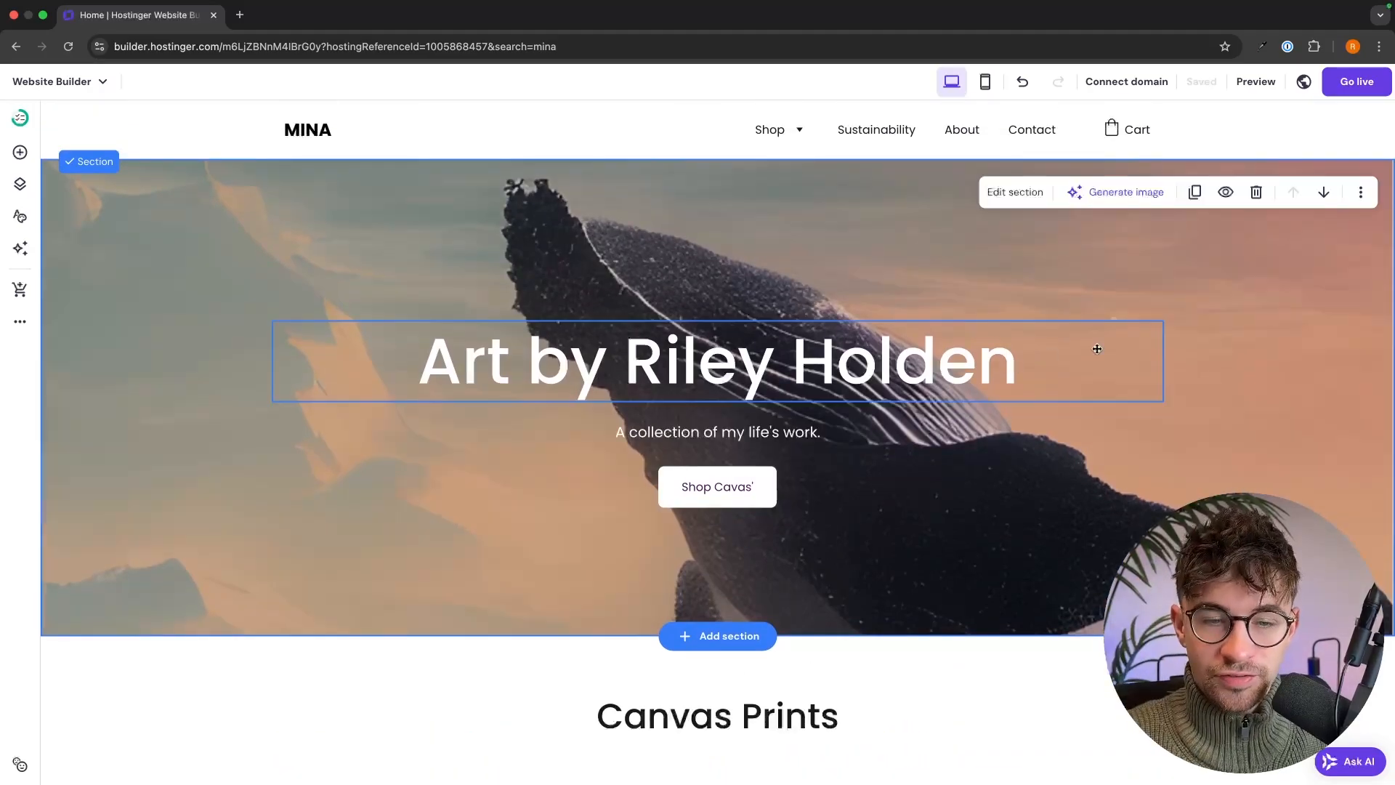
- Open the product page template for editing and dismiss the preview-products tip
scroll(1097, 349, "down", 10)
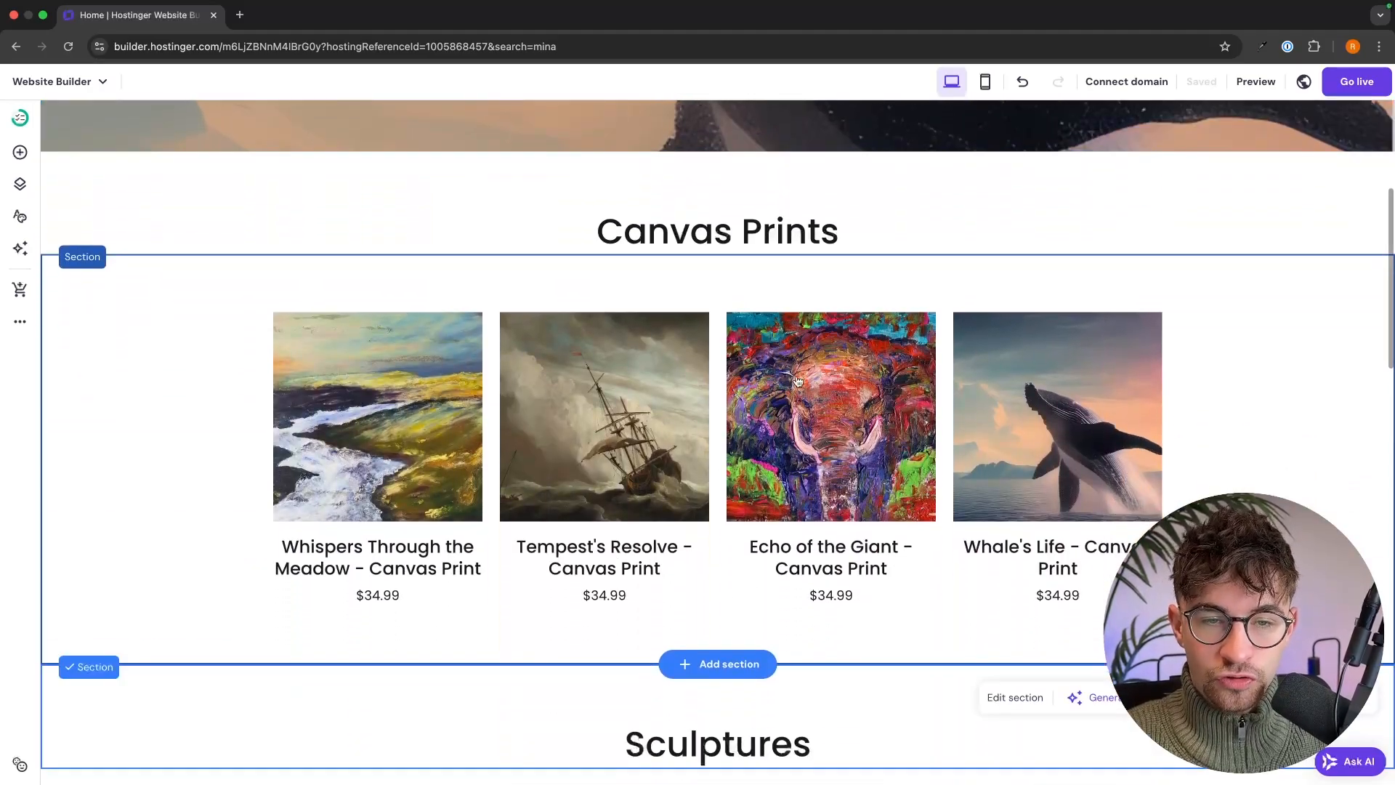
left_click(360, 377)
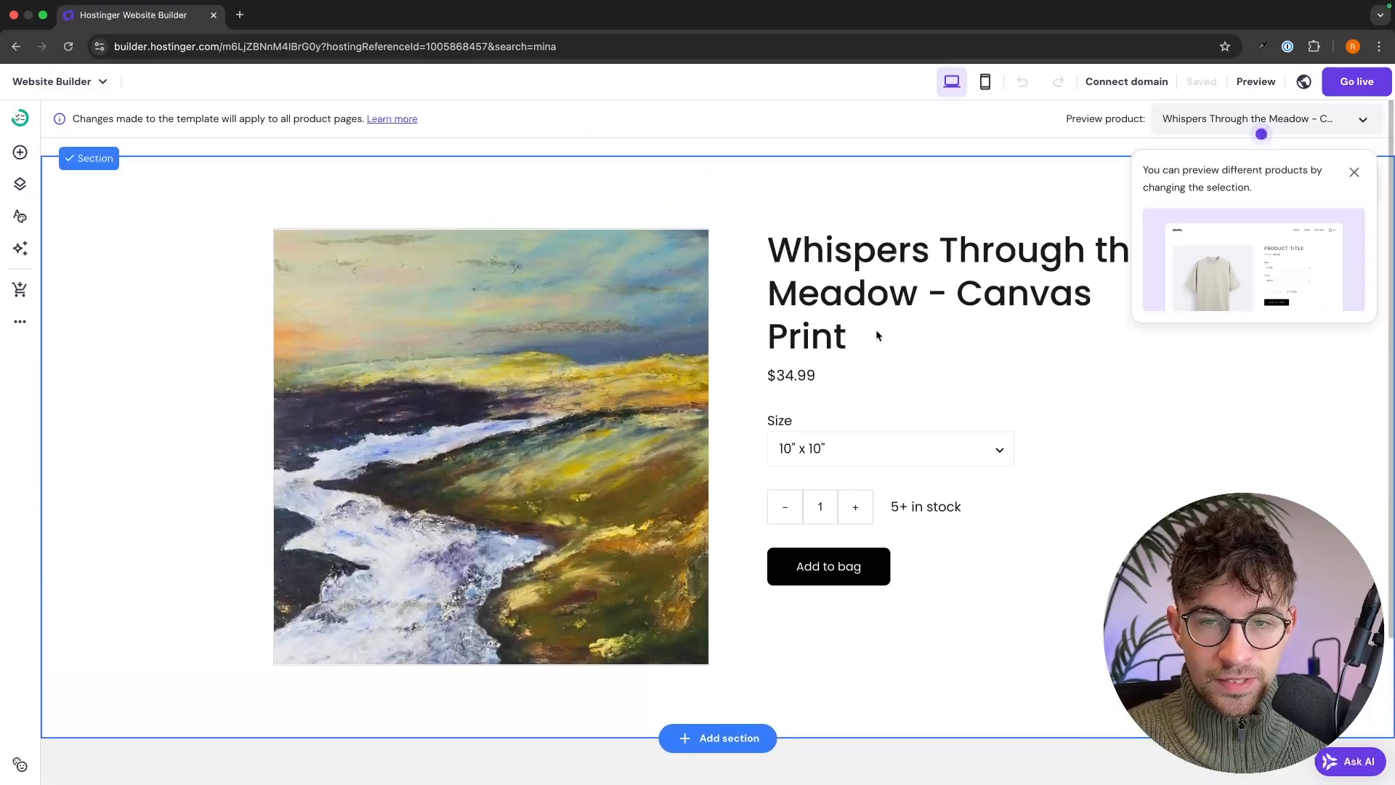
left_click(1356, 172)
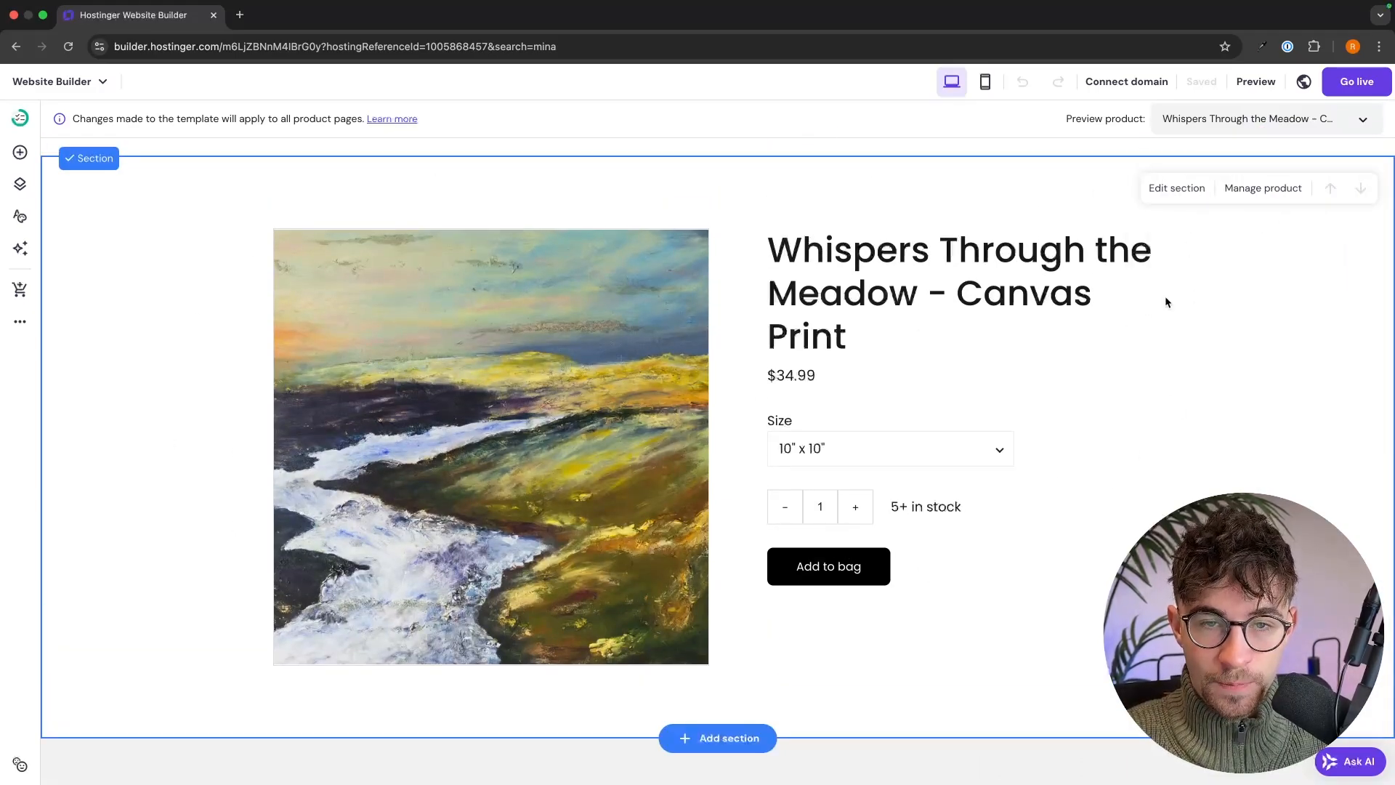
- Add the first 'Build your own dreams' Video layout as a new section below the product details
scroll(1136, 351, "down", 3)
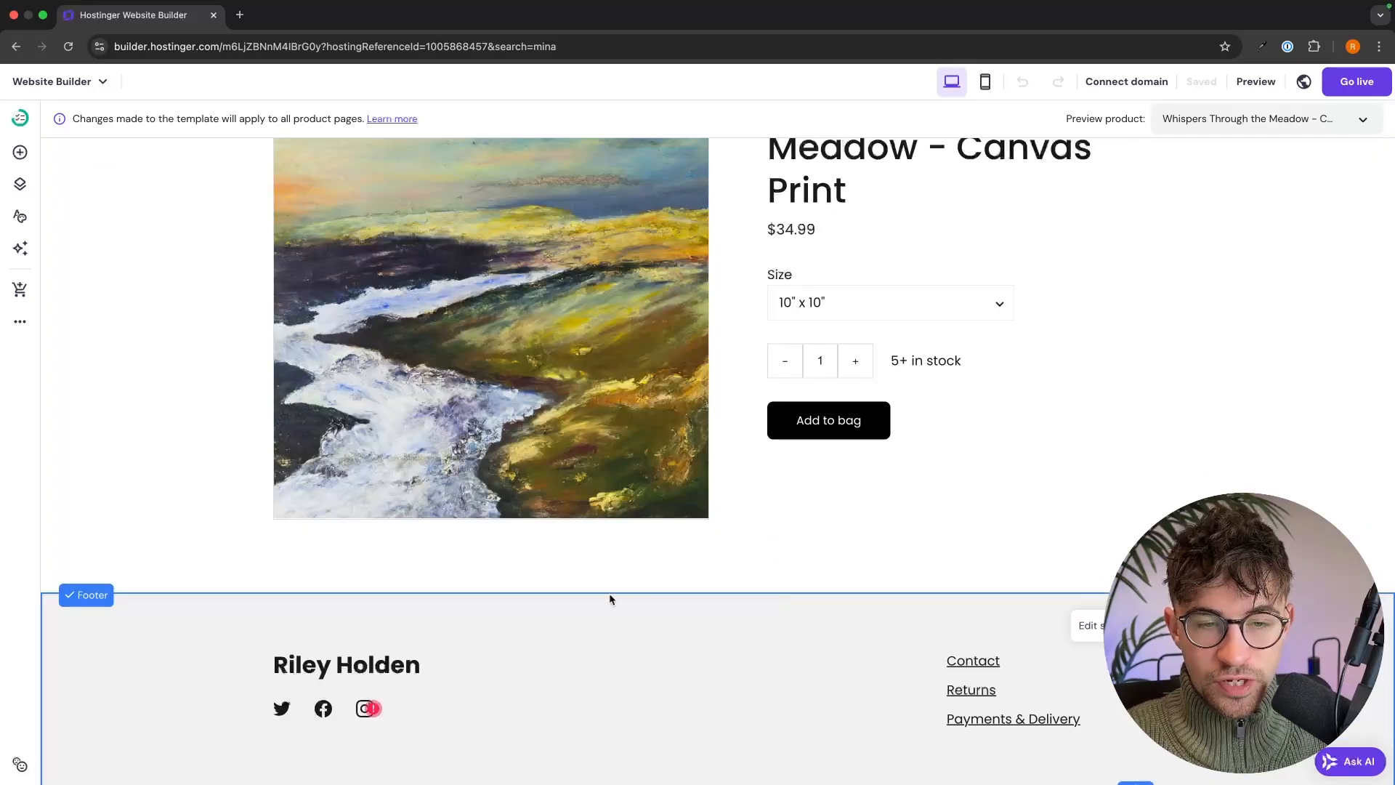
left_click(754, 589)
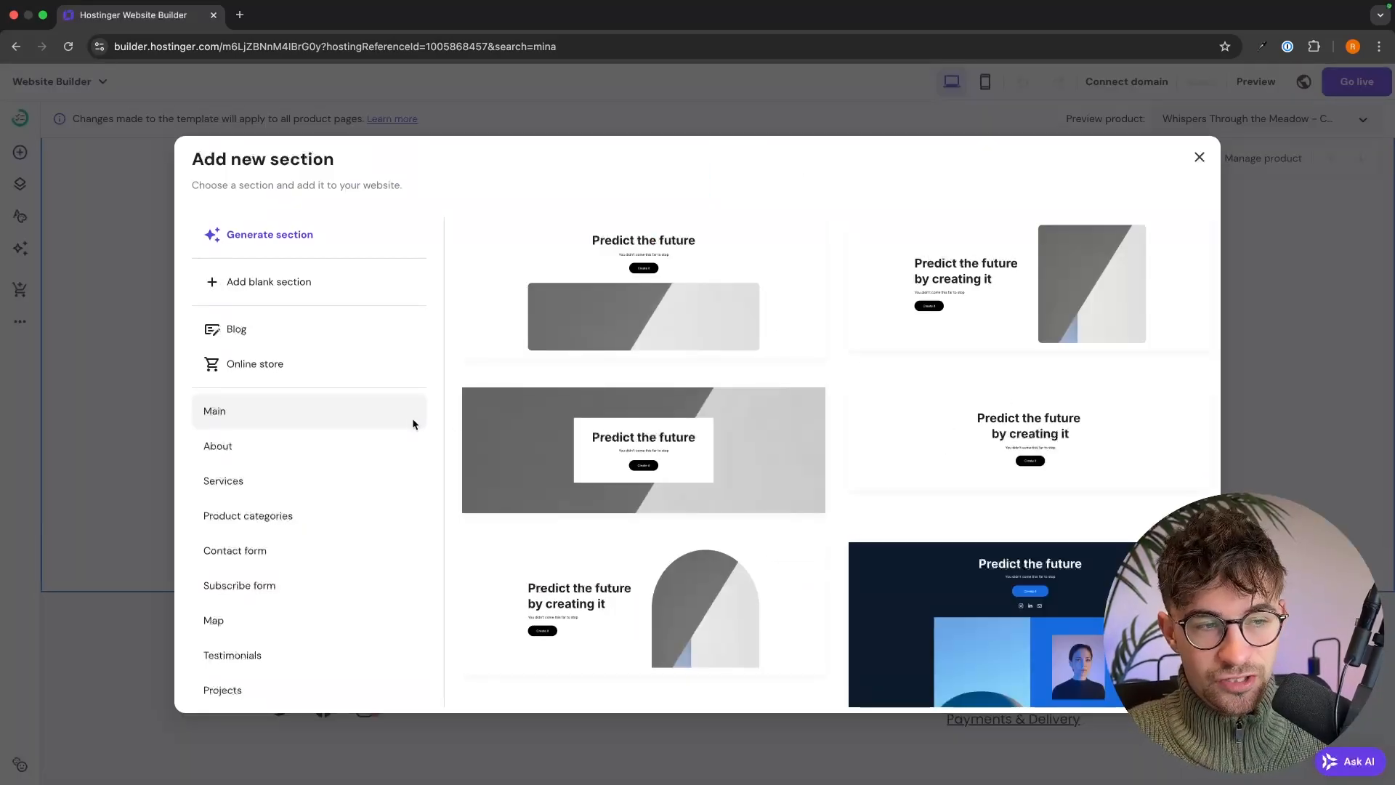
left_click(372, 436)
scroll(803, 364, "down", 2)
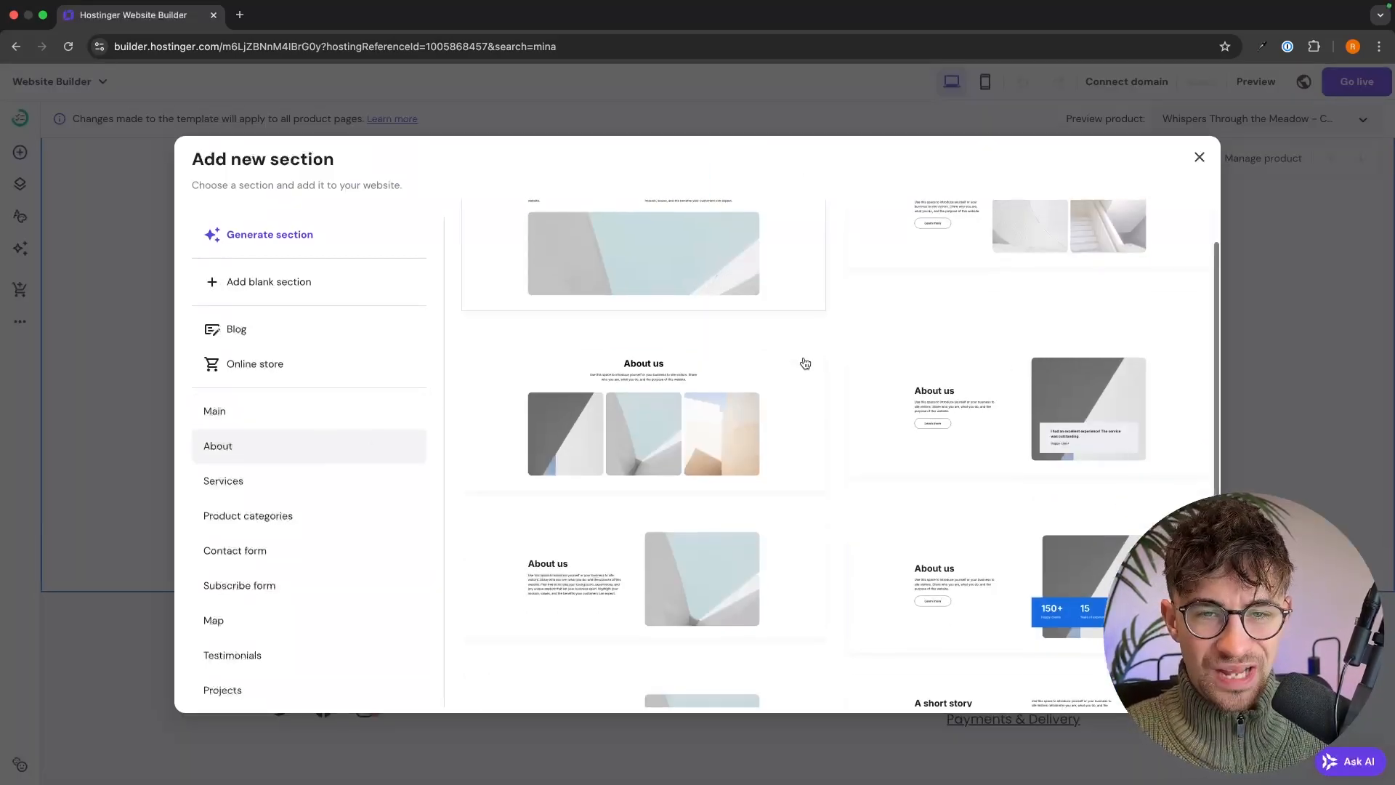
scroll(940, 429, "down", 3)
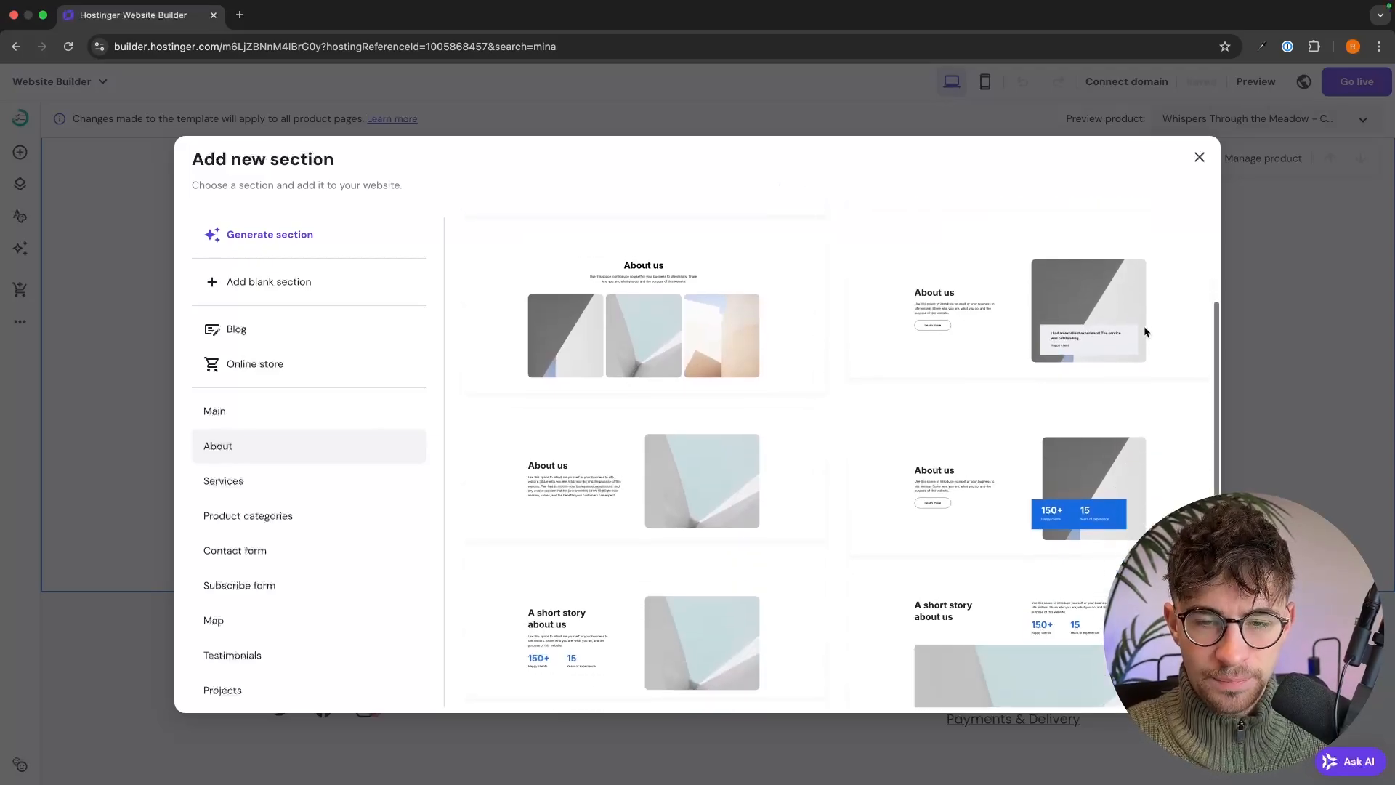
scroll(340, 436, "down", 5)
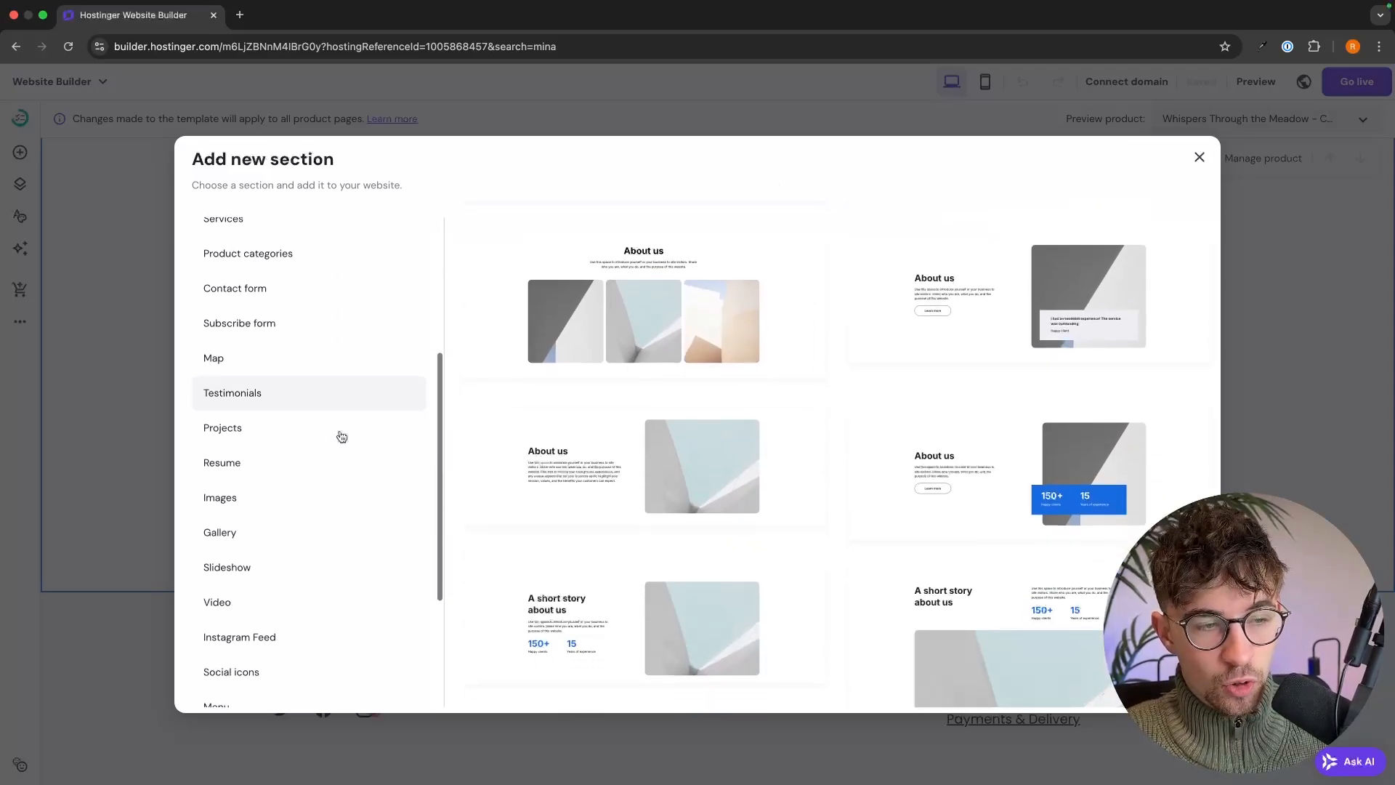
left_click(251, 516)
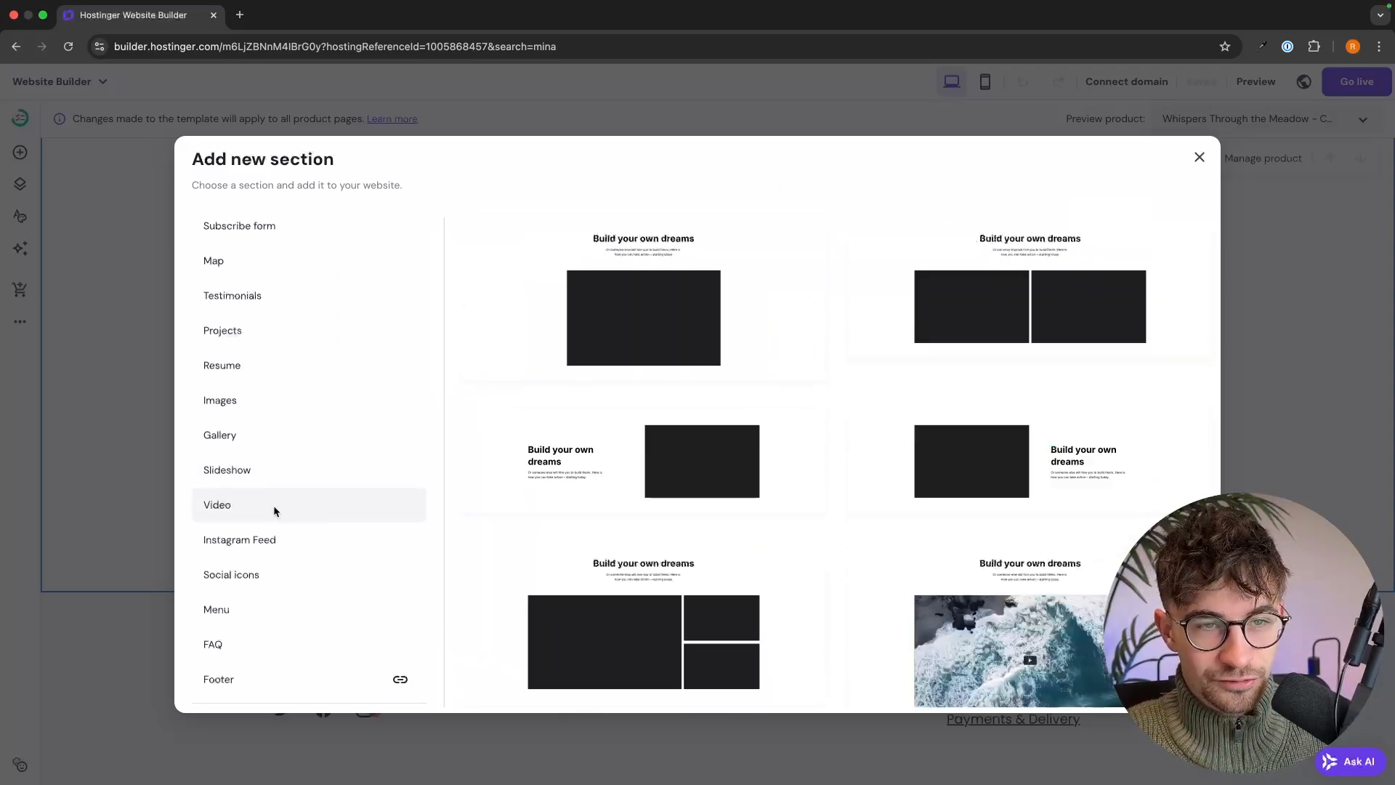
left_click(753, 271)
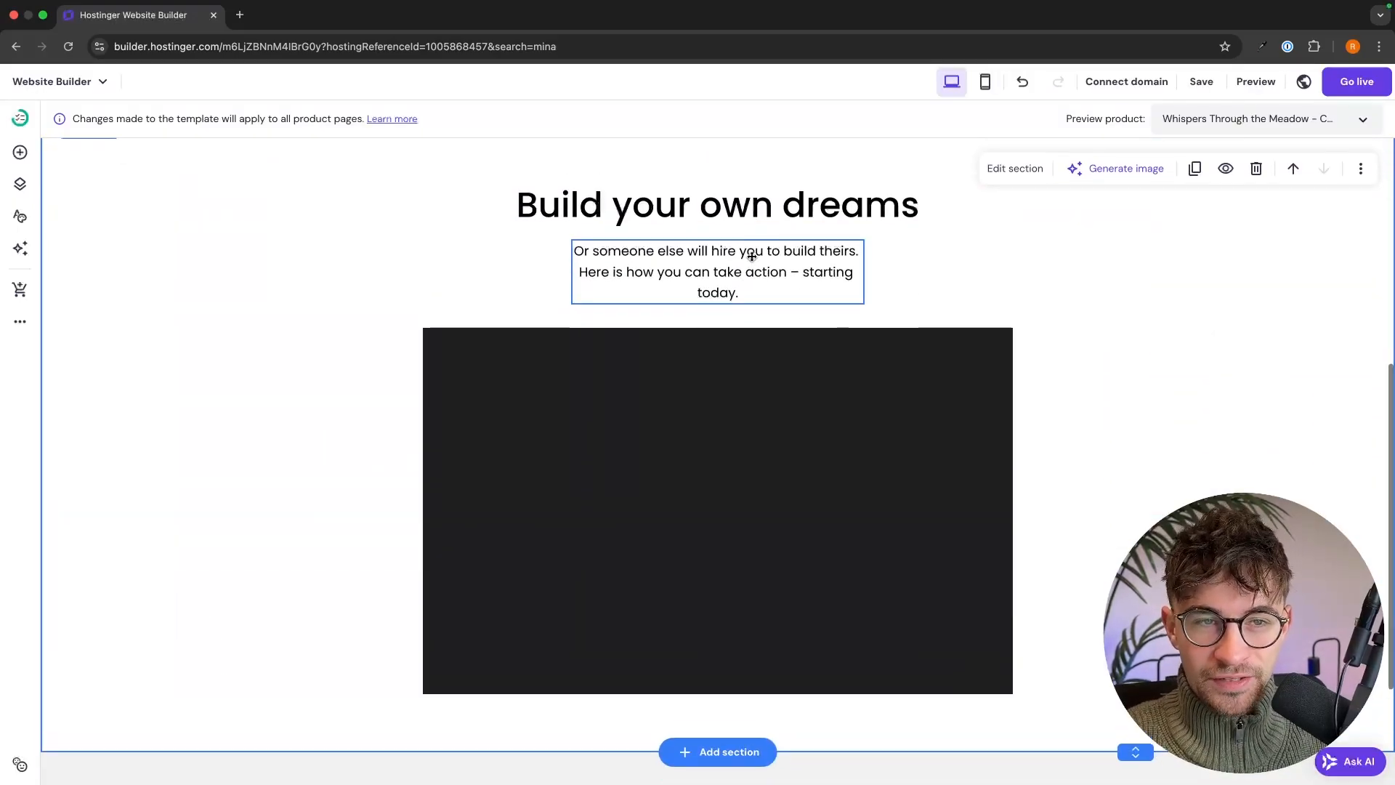
- Retitle the video section's heading to 'How it was made'
left_click(851, 228)
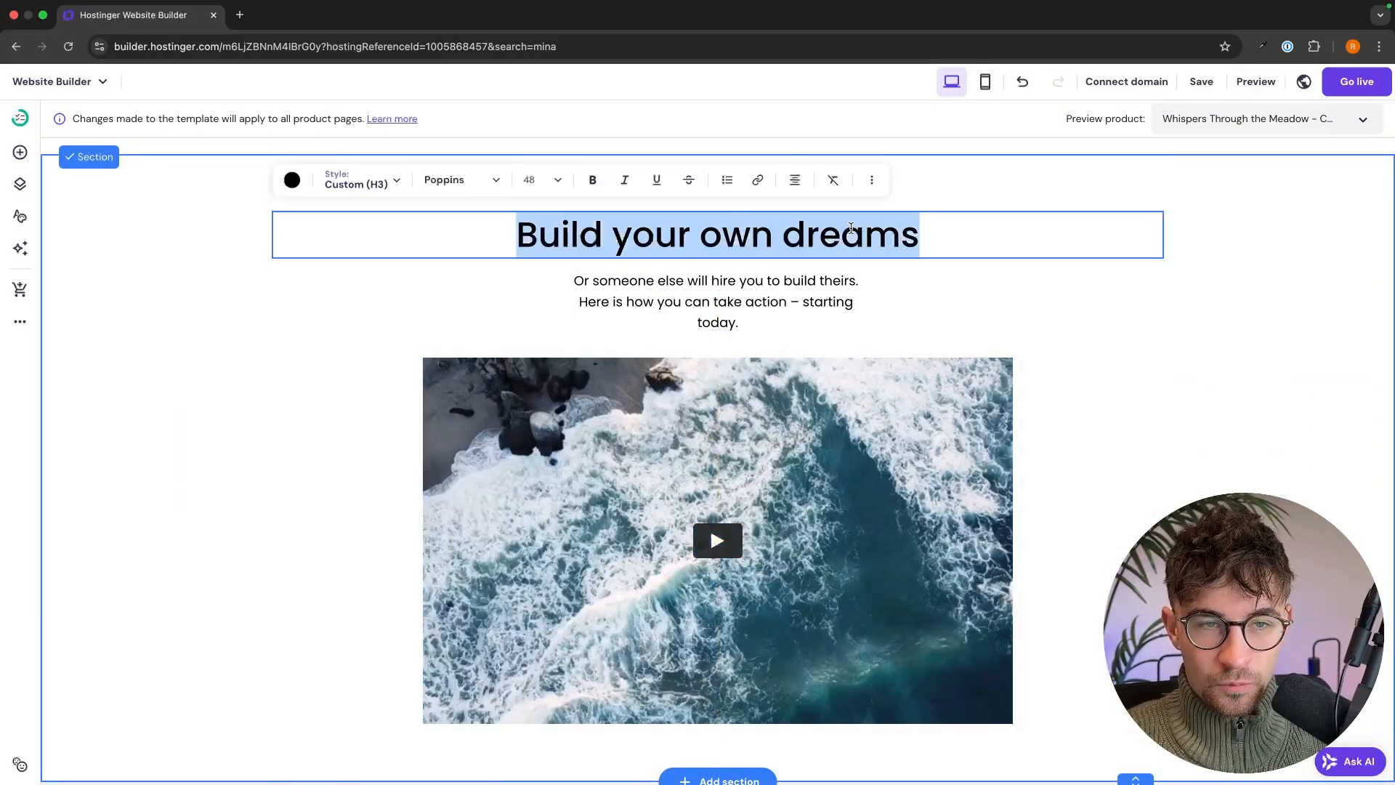
type("How")
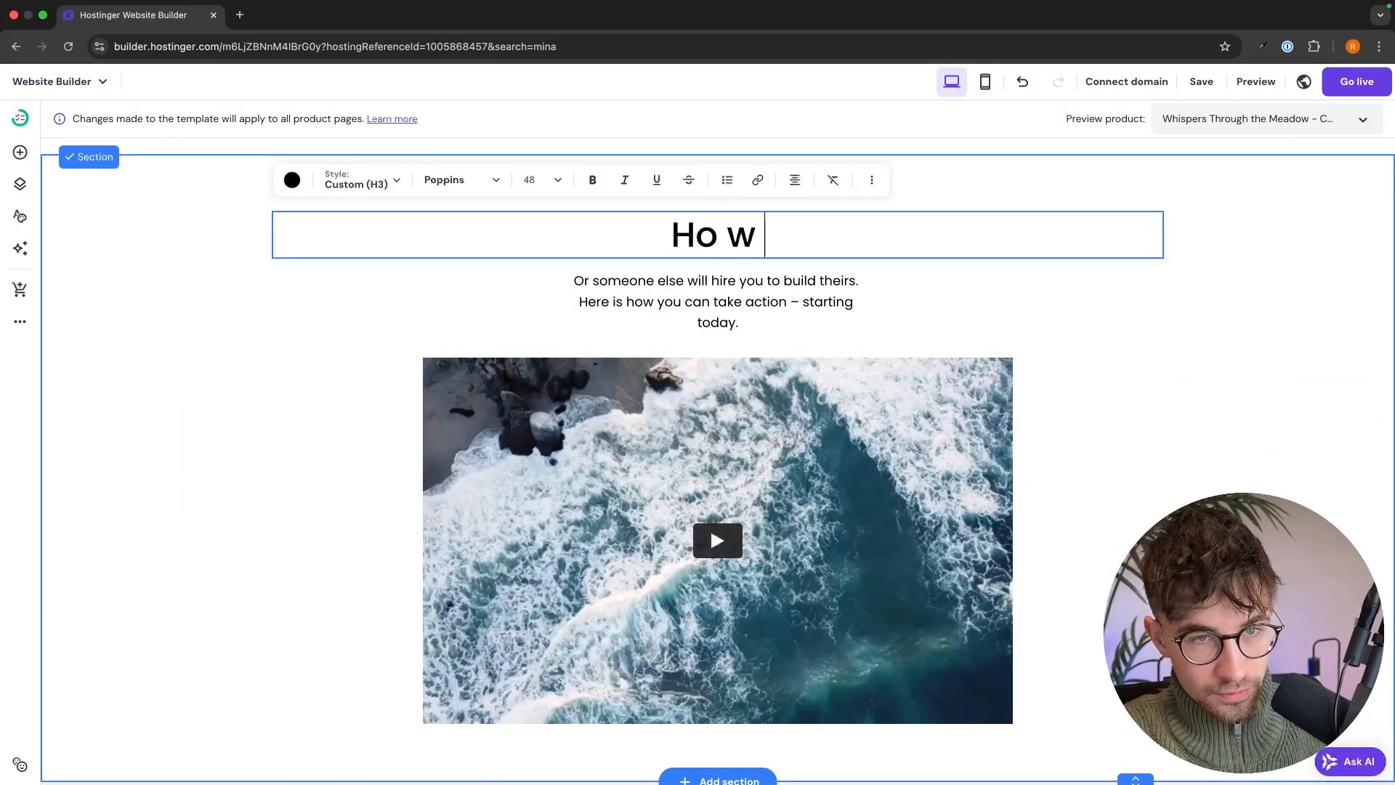
type(" it was mad")
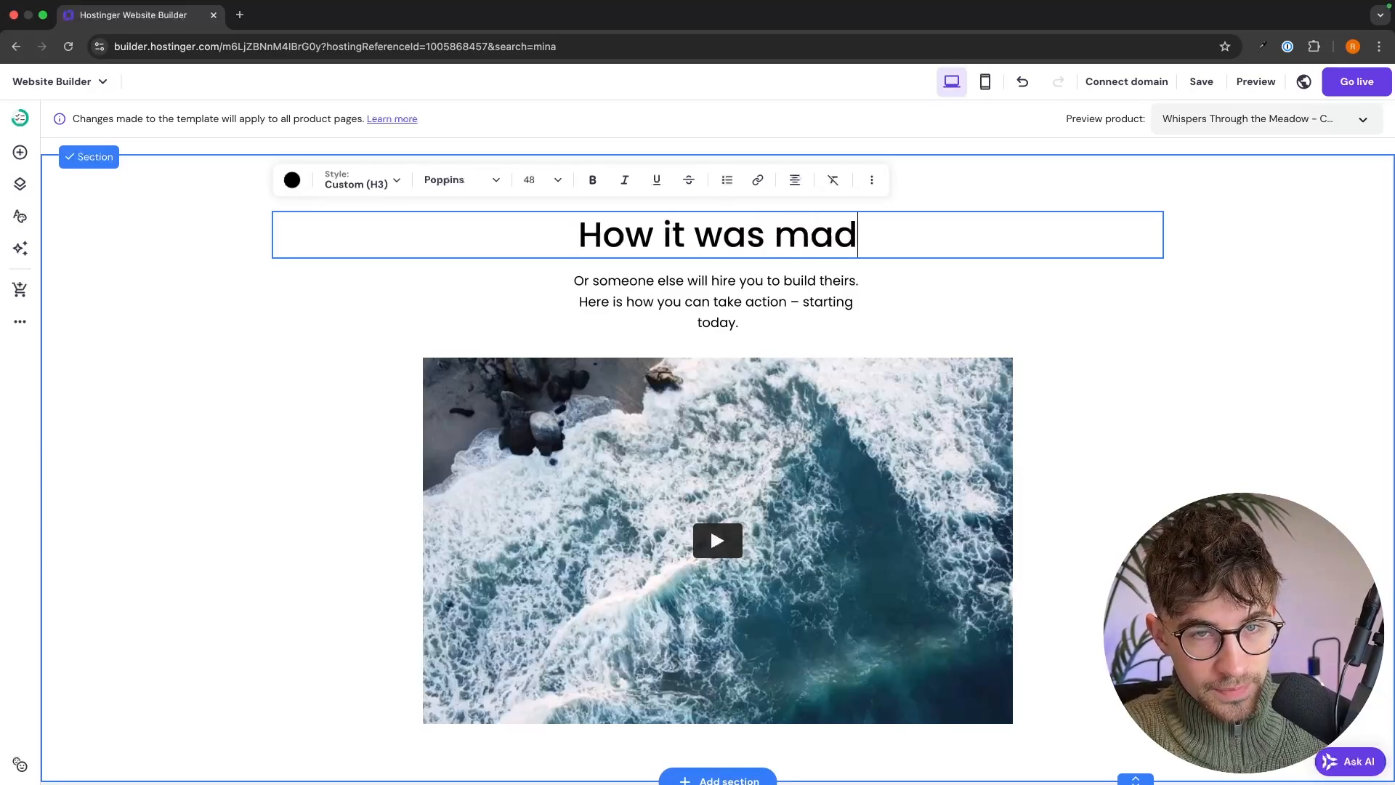
type("e")
key("Escape")
- Check the video's link in Video settings without changing it
scroll(811, 341, "down", 3)
left_click(812, 341)
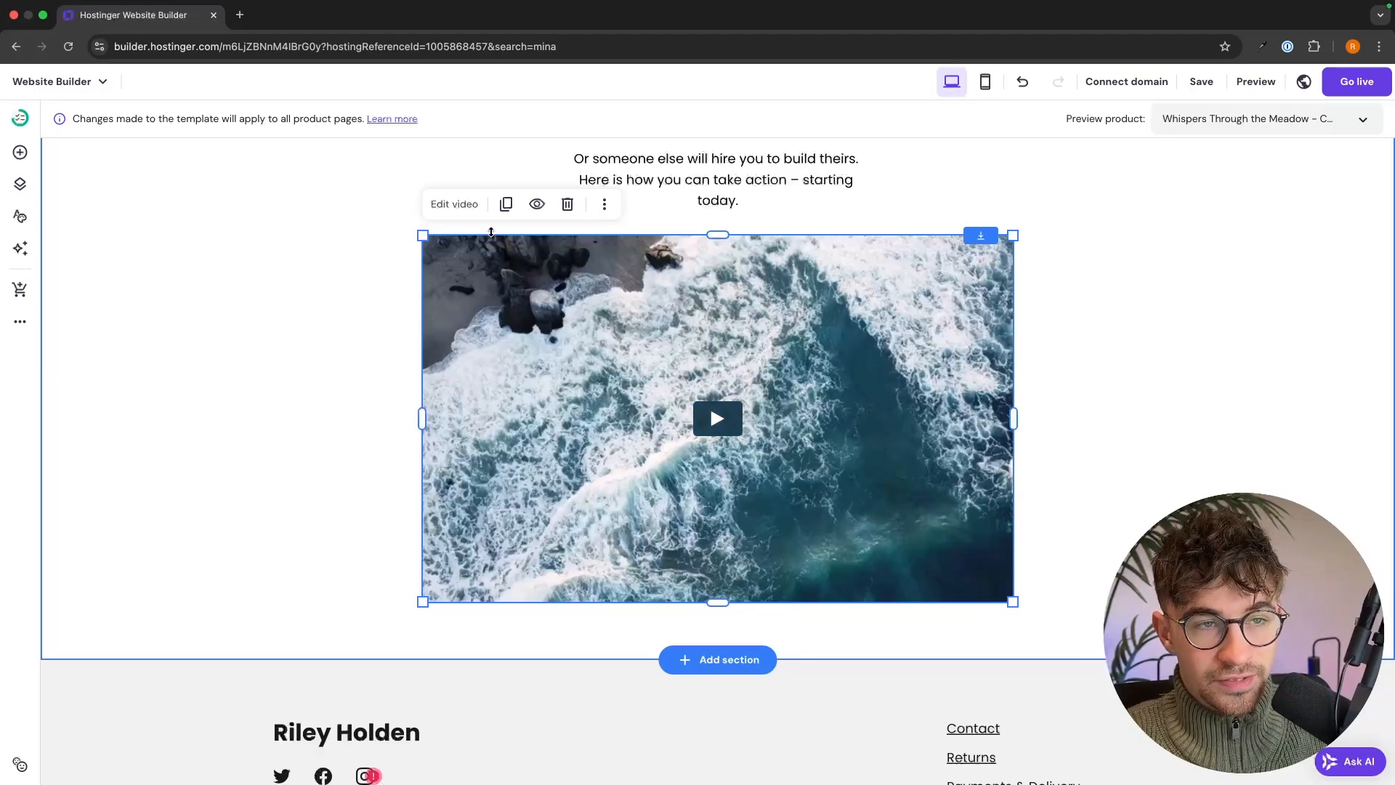
left_click(457, 204)
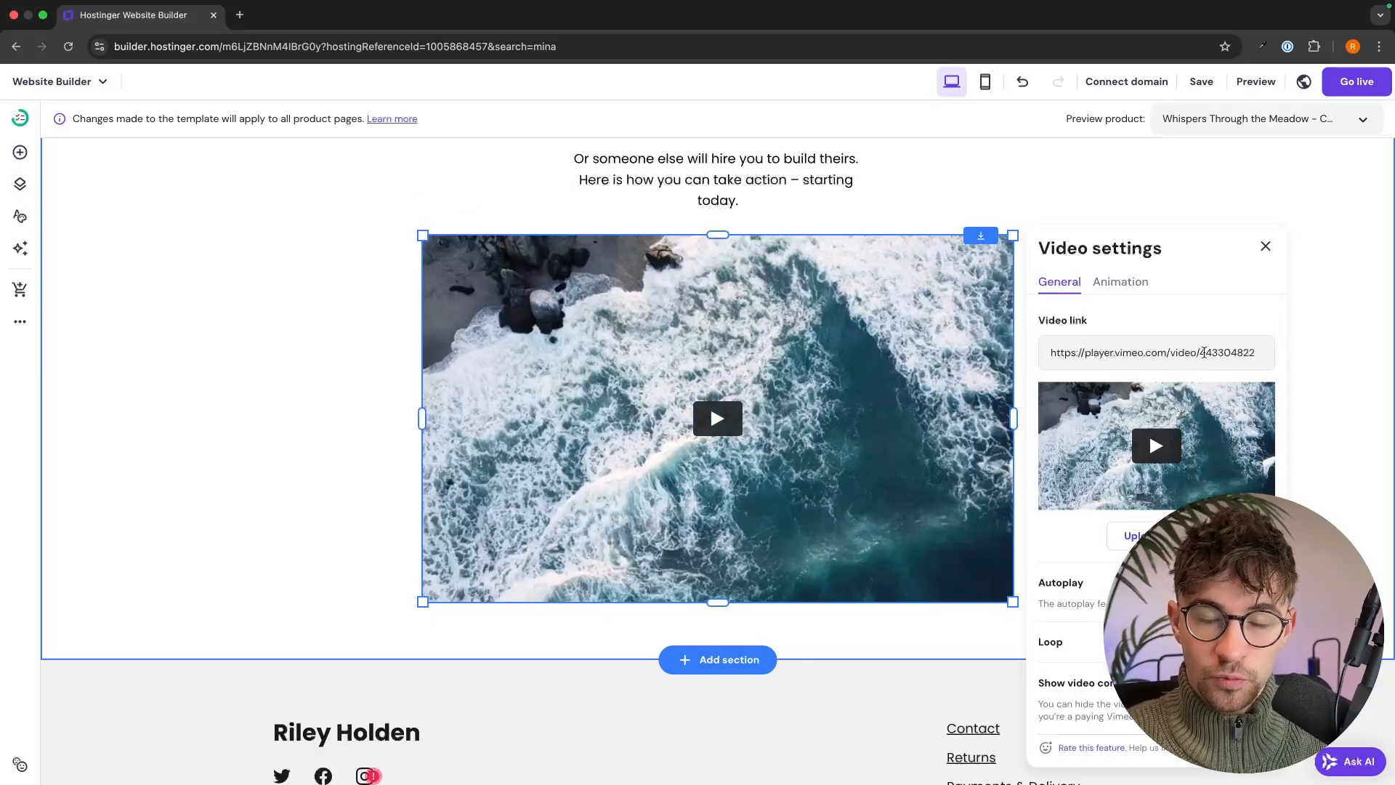
double_click(1168, 361)
triple_click(1168, 361)
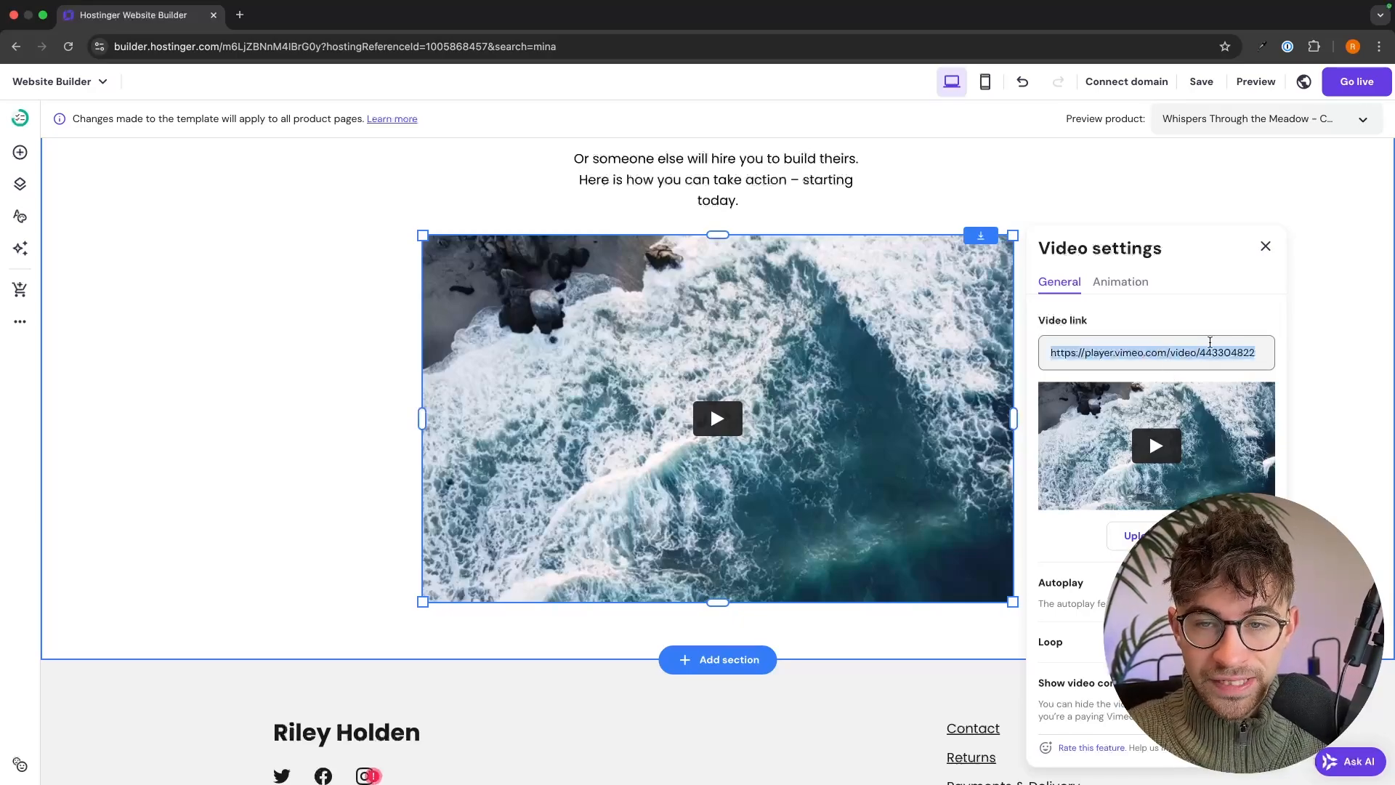
left_click(1265, 246)
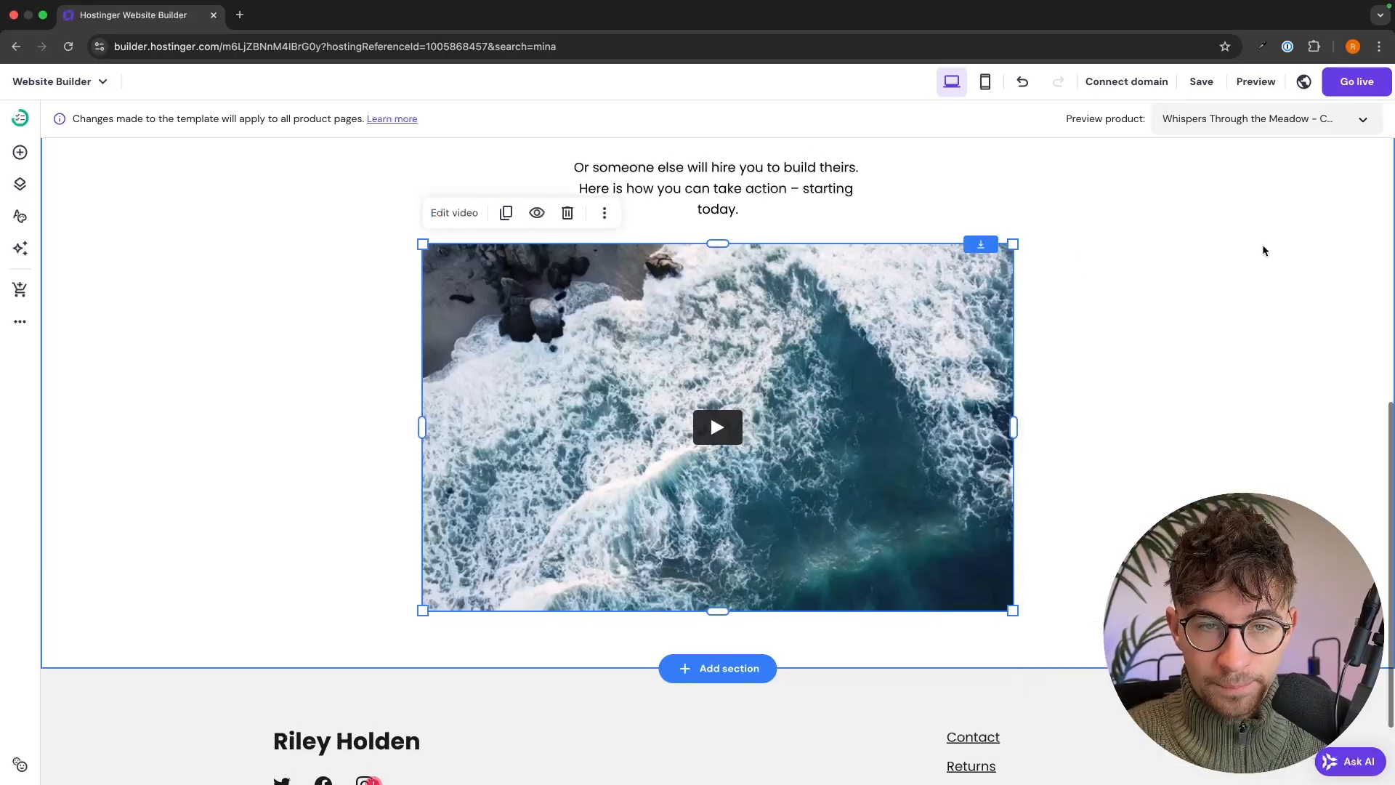
- Bring up the Add new section dialog below the video and view the slideshow layouts
scroll(1262, 250, "up", 10)
scroll(1262, 250, "down", 4)
scroll(1262, 247, "down", 6)
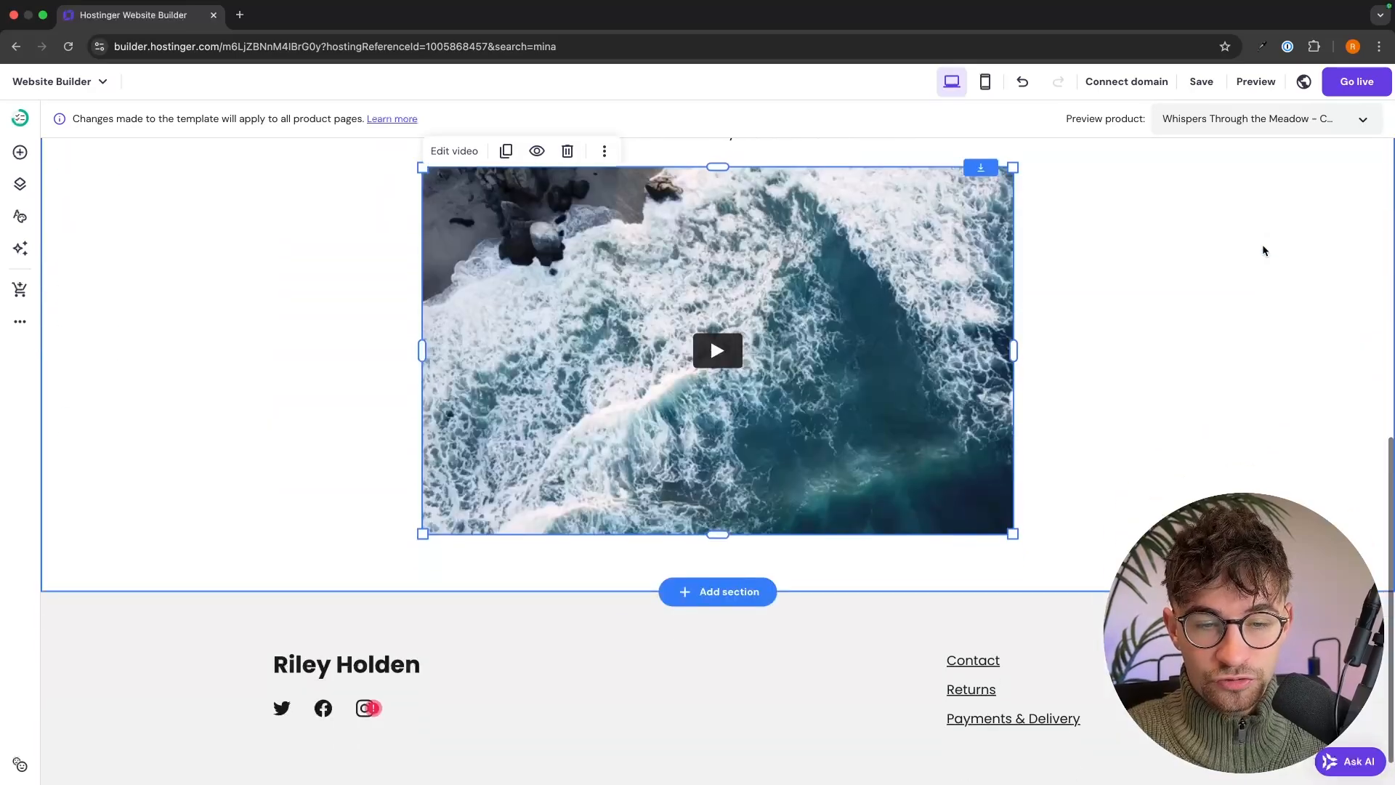
left_click(712, 570)
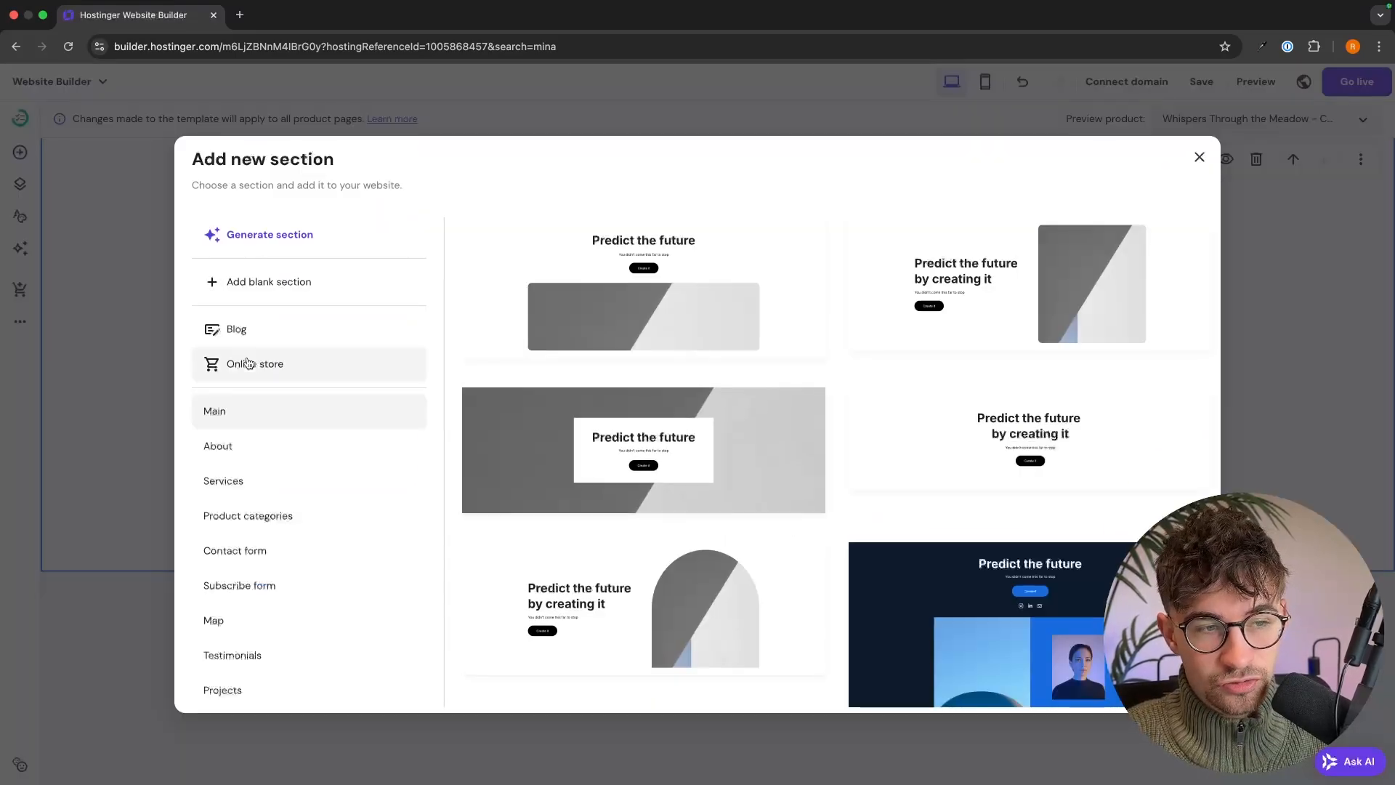
scroll(298, 371, "down", 6)
left_click(301, 385)
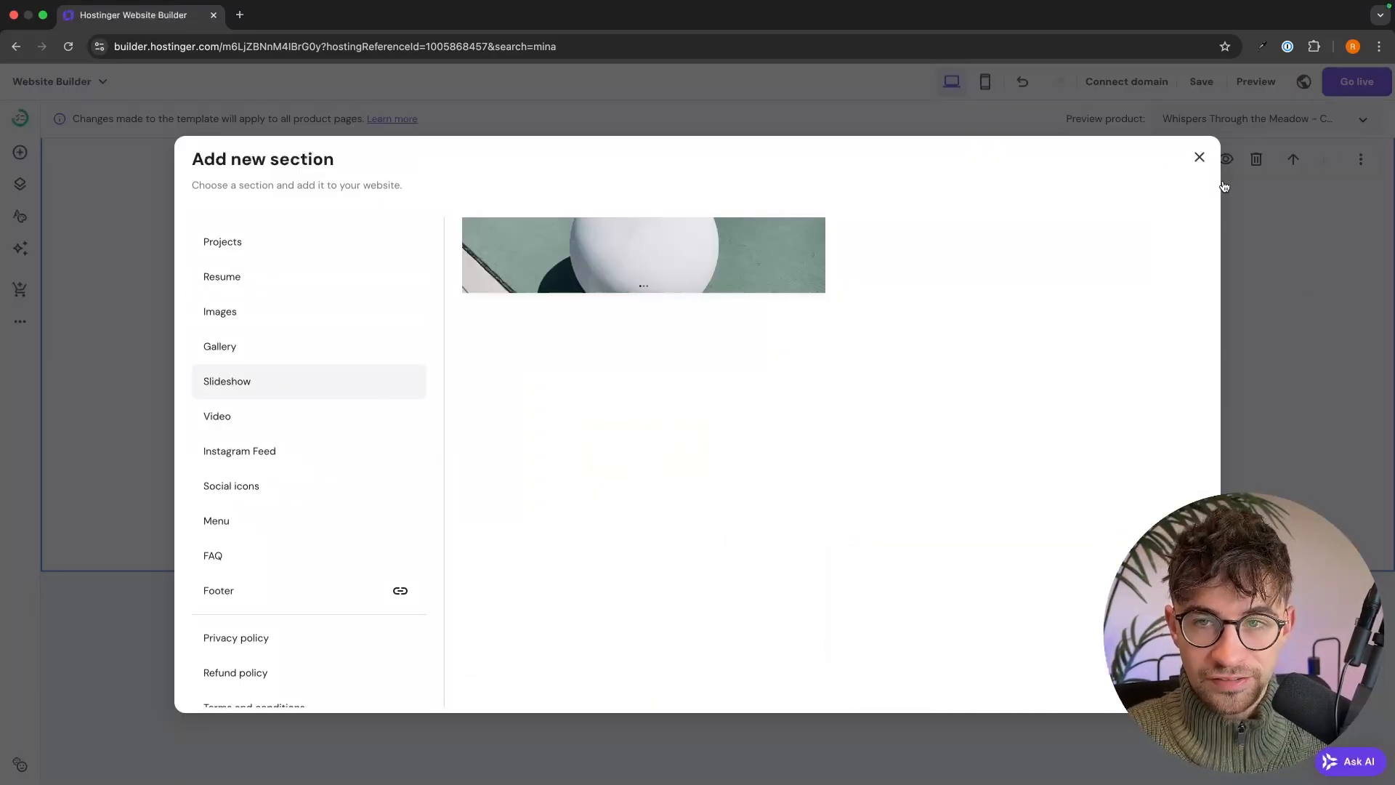
- Dismiss the section choices without adding one and save the product page changes
left_click(1200, 157)
scroll(1201, 169, "up", 10)
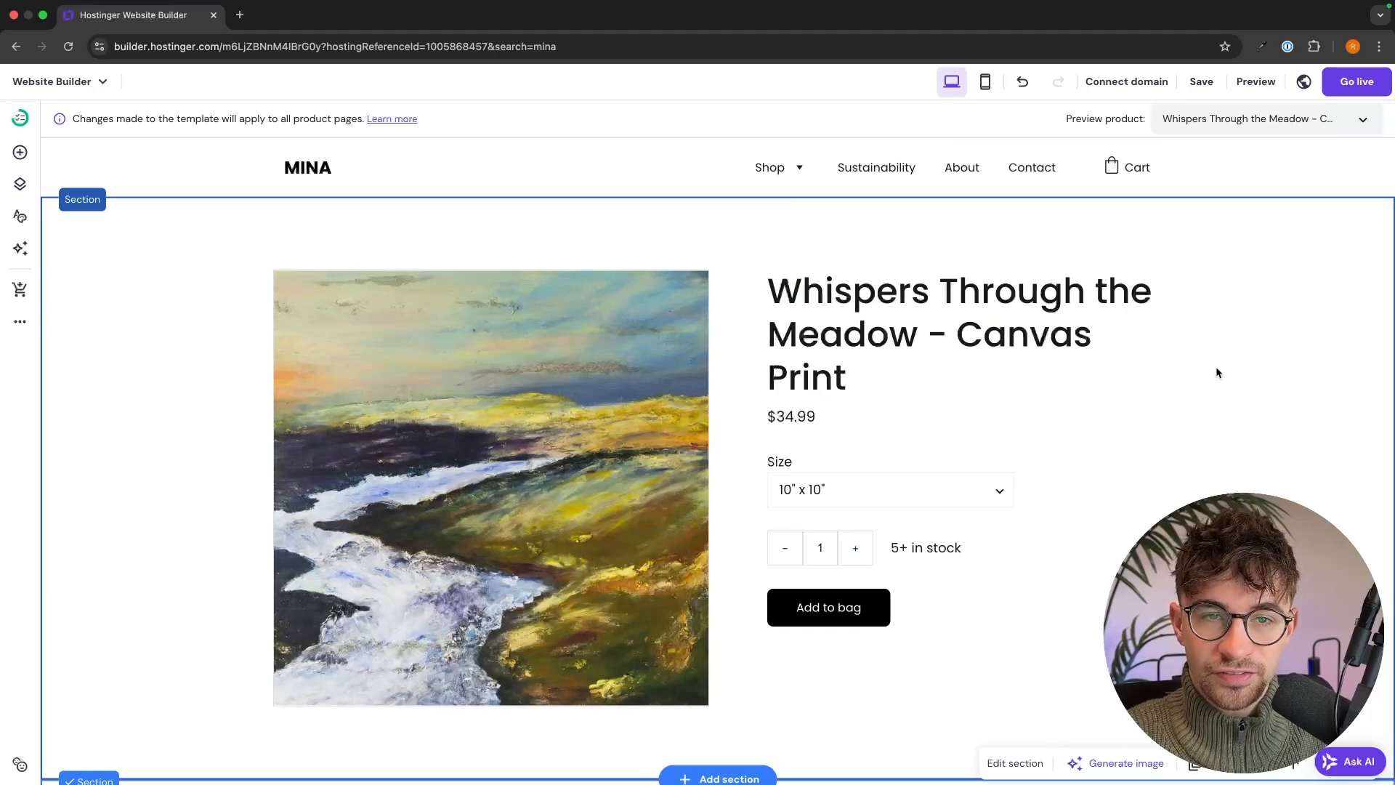
left_click(1204, 84)
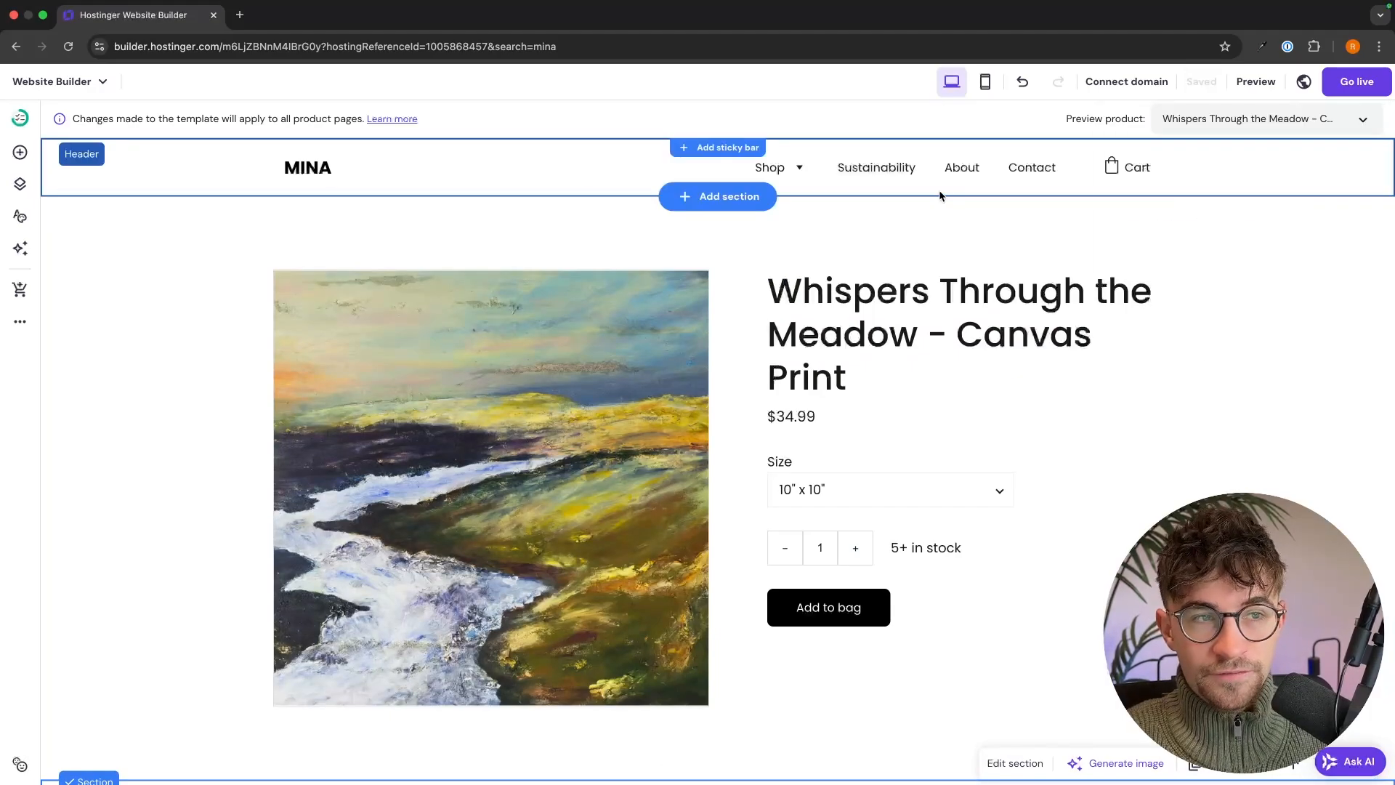
- Switch the editor to the Home page via Pages and navigation
left_click(21, 185)
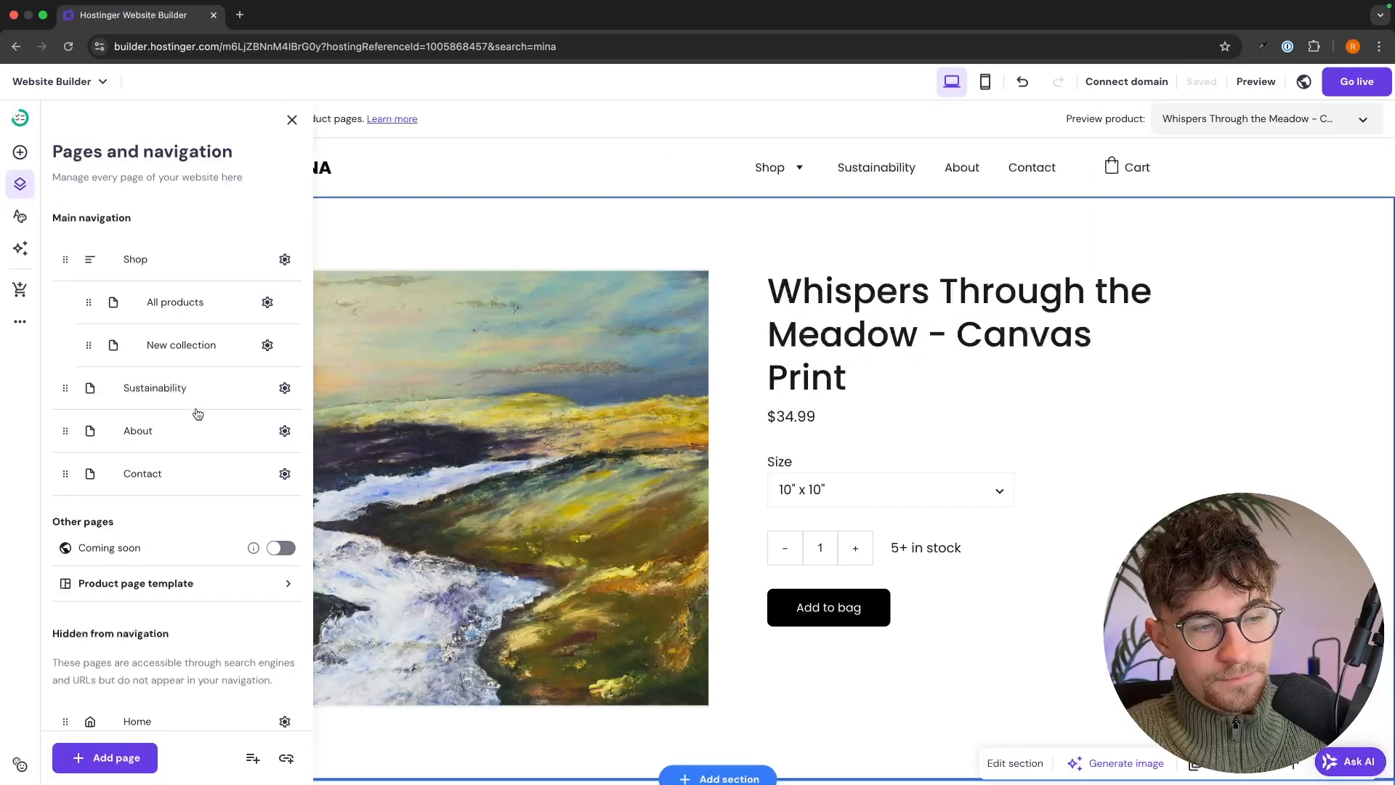
scroll(197, 414, "down", 2)
left_click(142, 645)
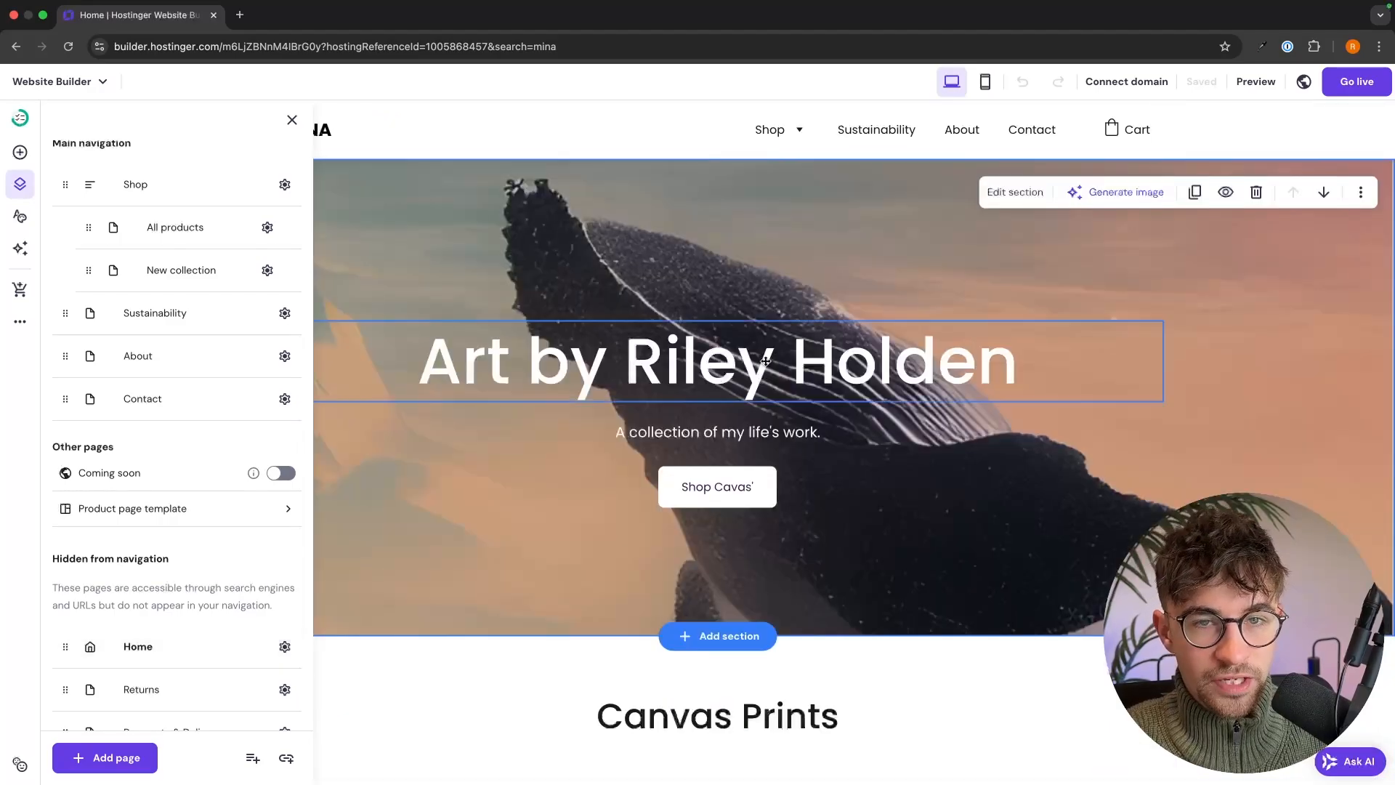
mouse_move(1106, 97)
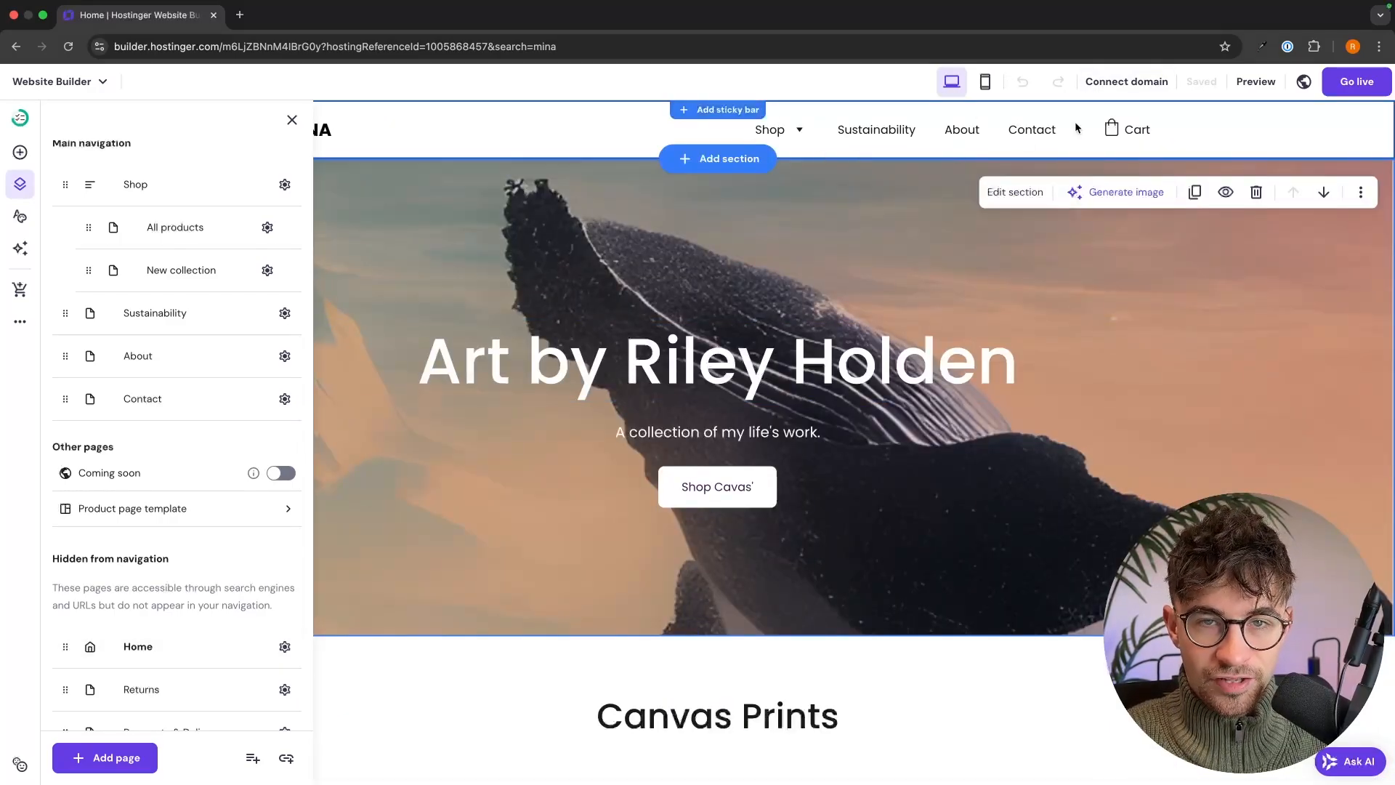
left_click(818, 188)
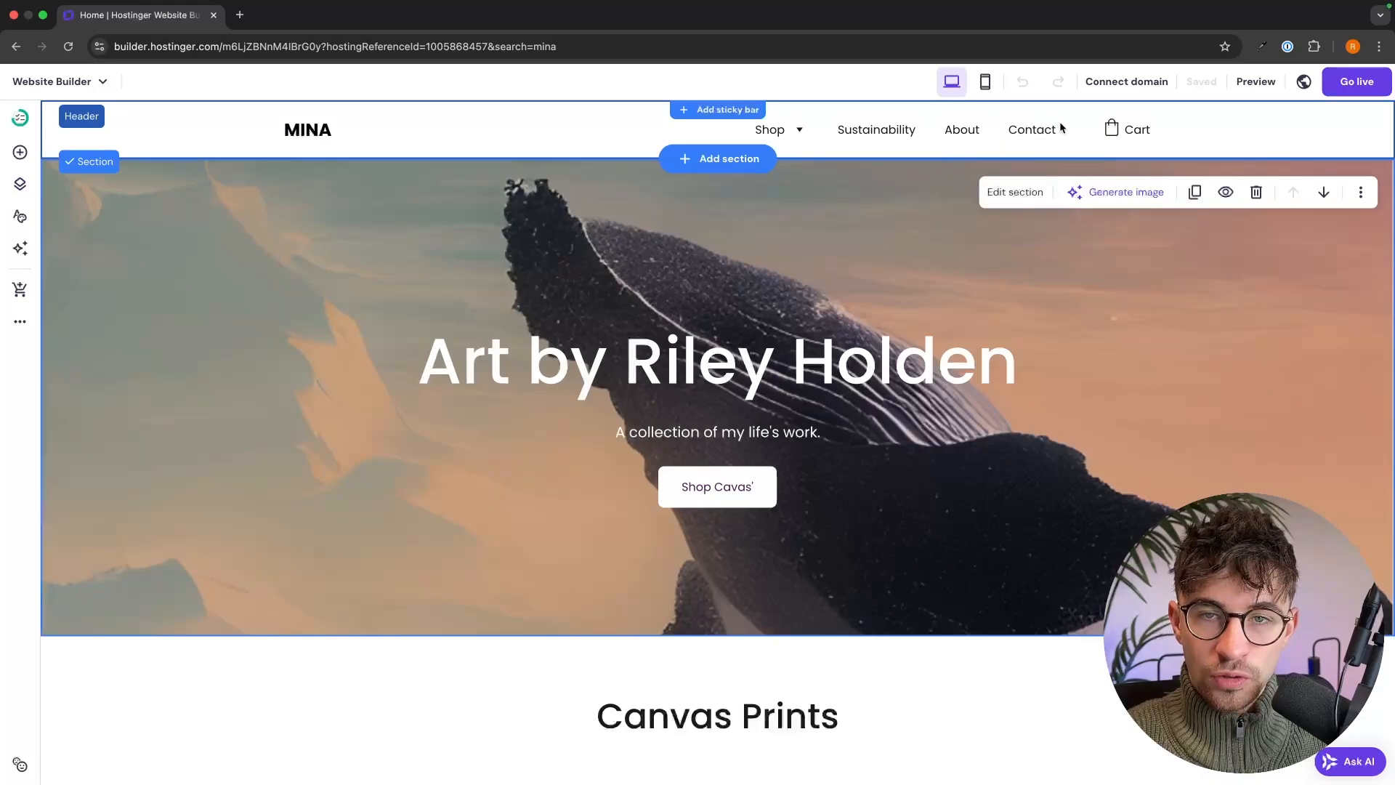
left_click(963, 130)
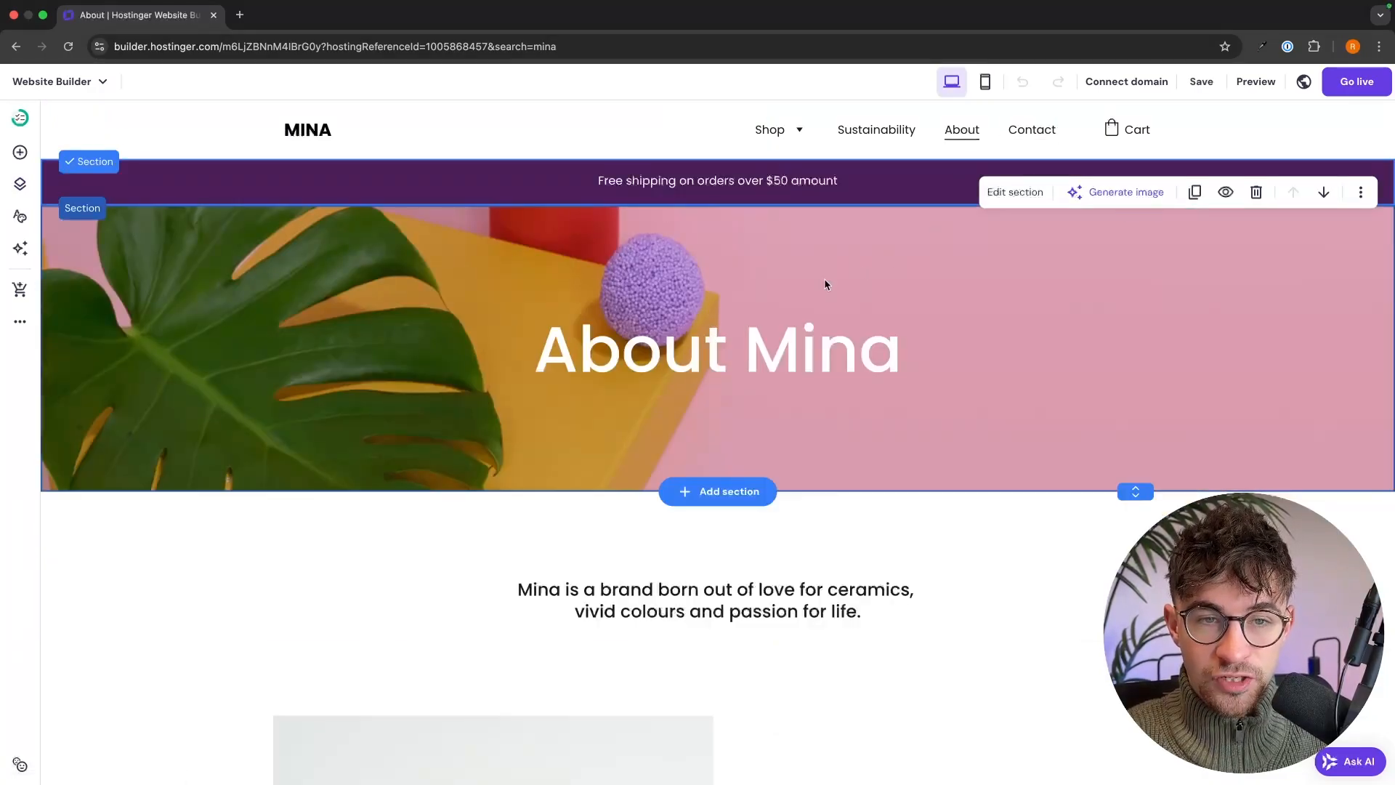
scroll(741, 321, "down", 4)
scroll(739, 312, "up", 4)
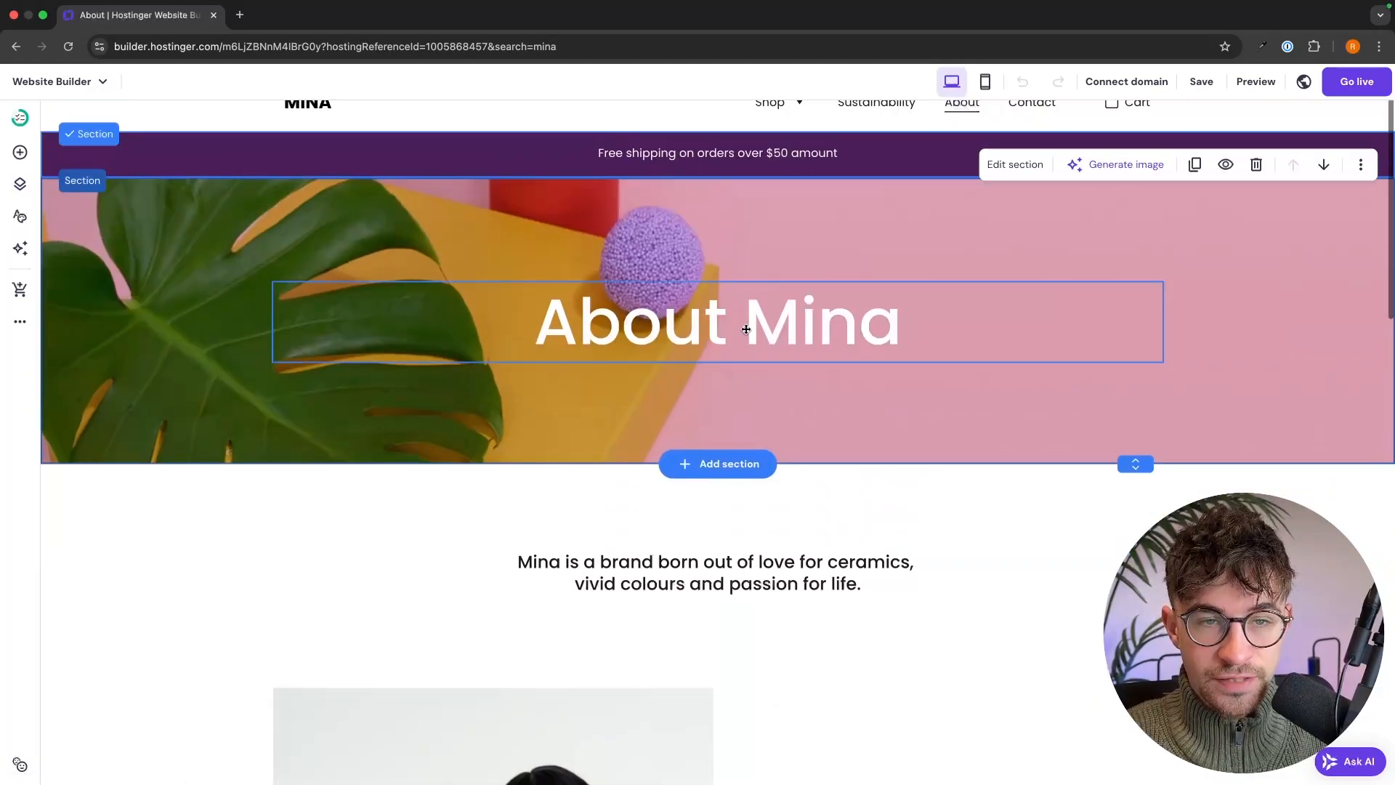
double_click(746, 329)
triple_click(813, 330)
double_click(813, 330)
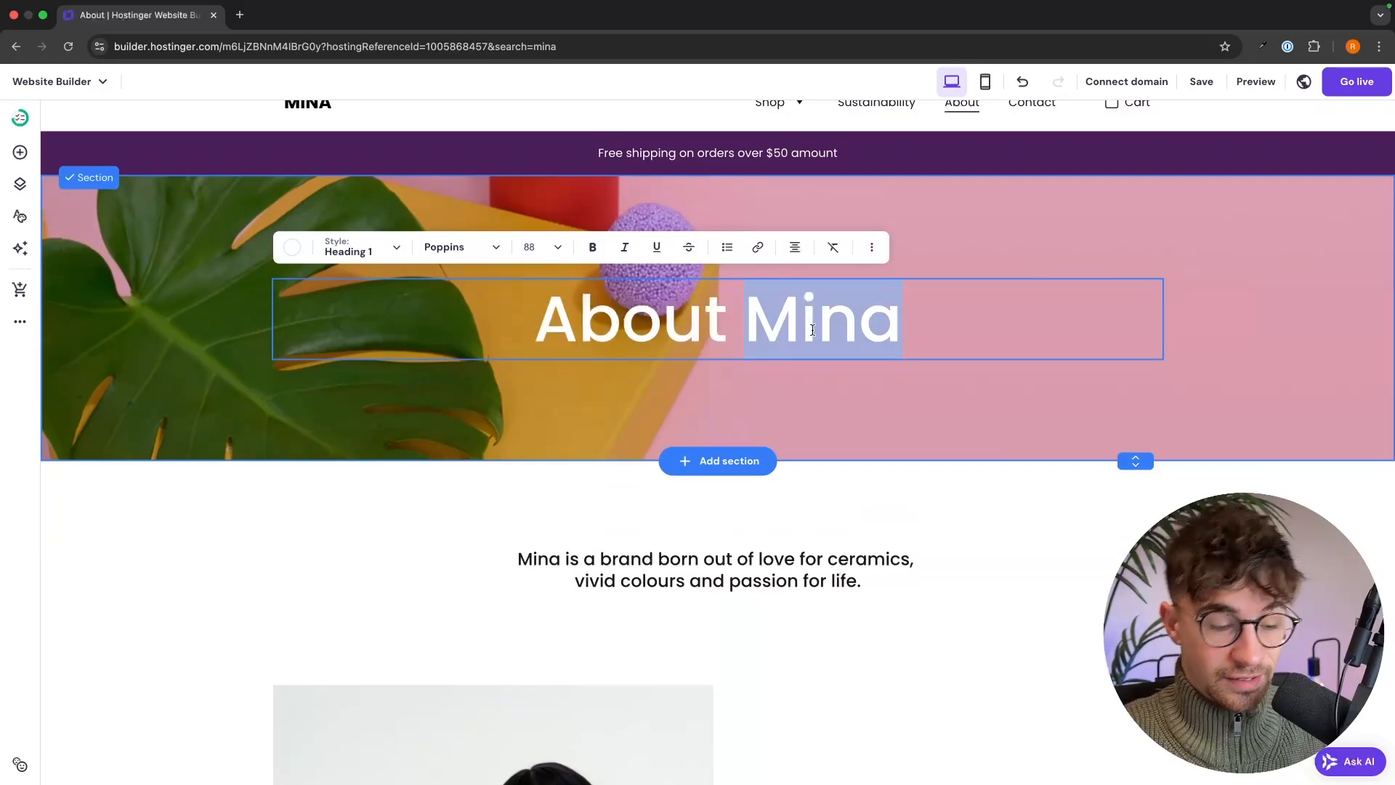
type("Riley")
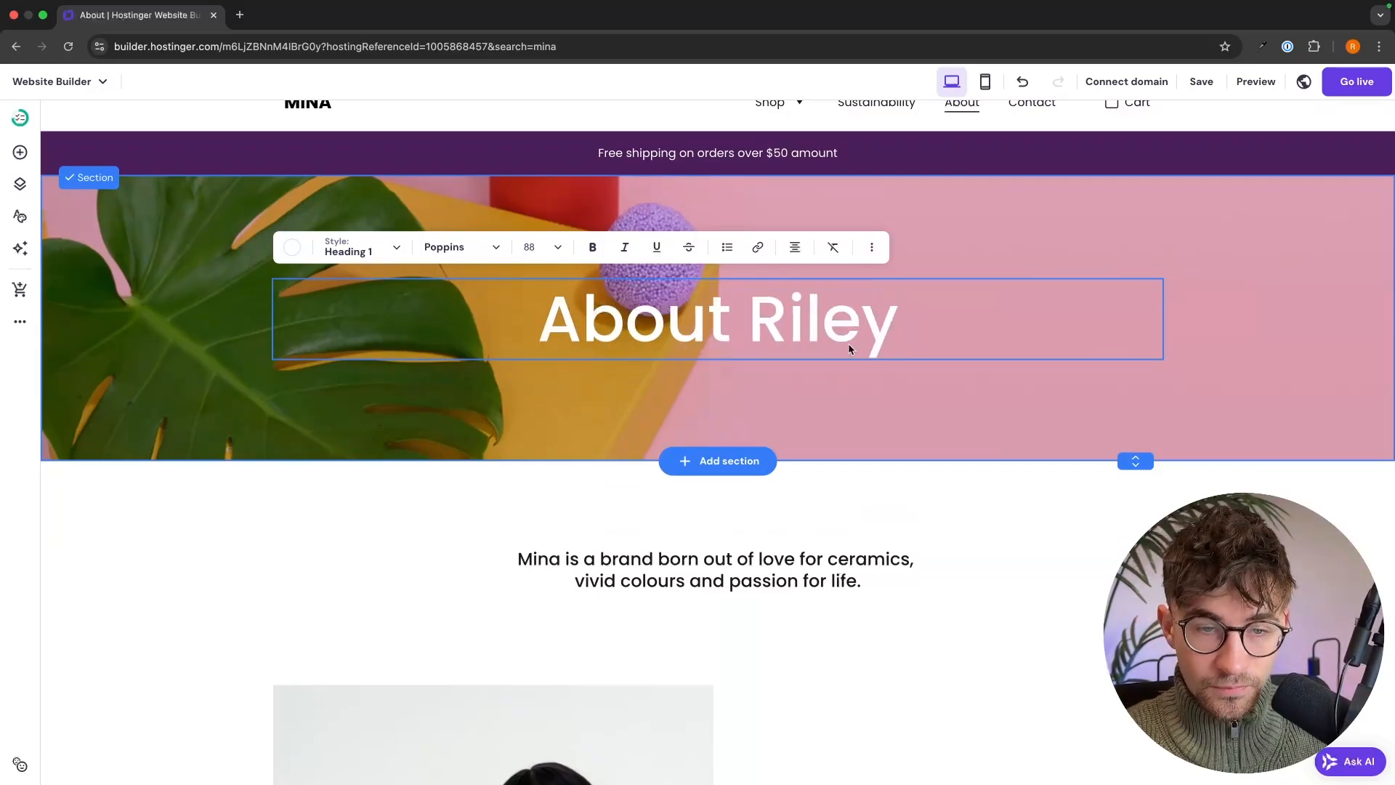
scroll(927, 395, "down", 3)
scroll(1007, 321, "down", 4)
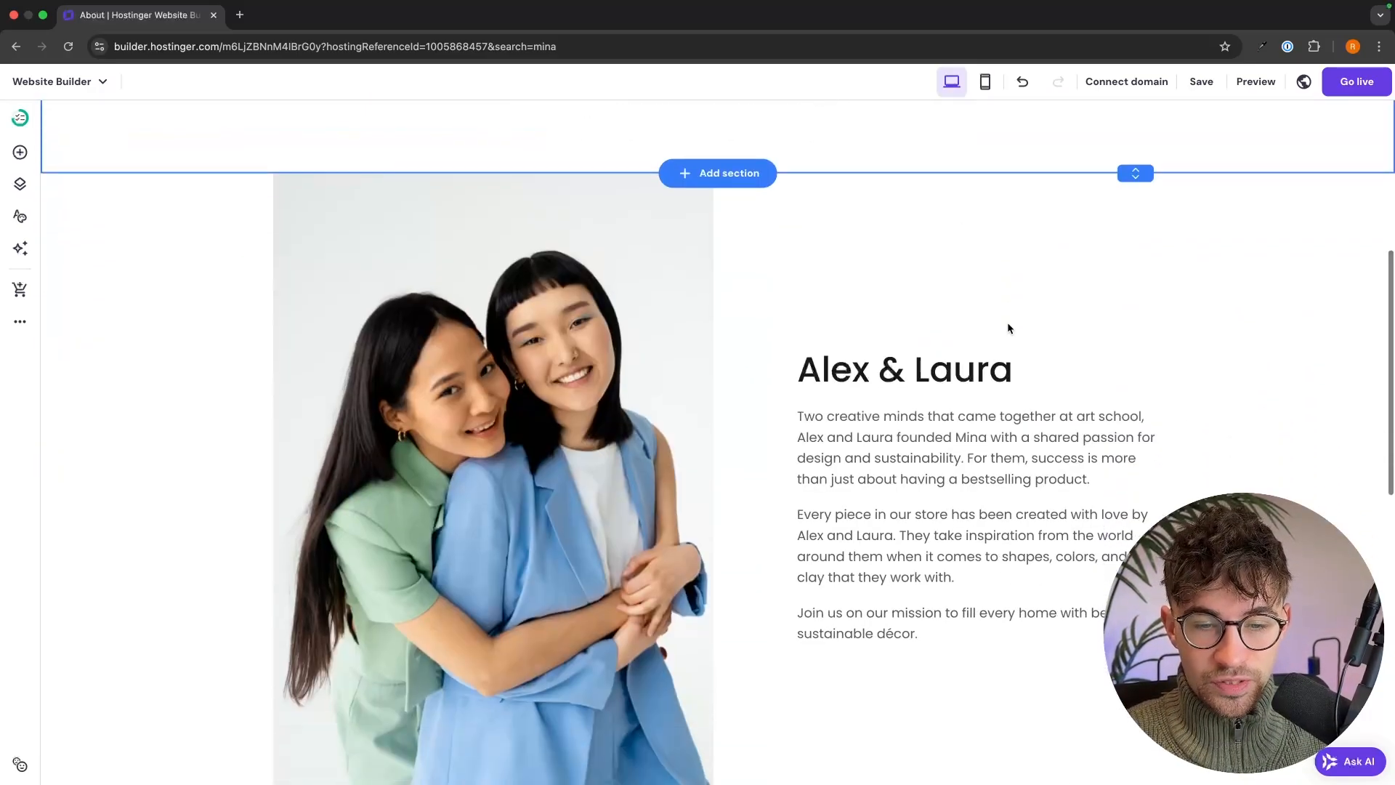
scroll(1007, 327, "down", 6)
scroll(495, 301, "up", 4)
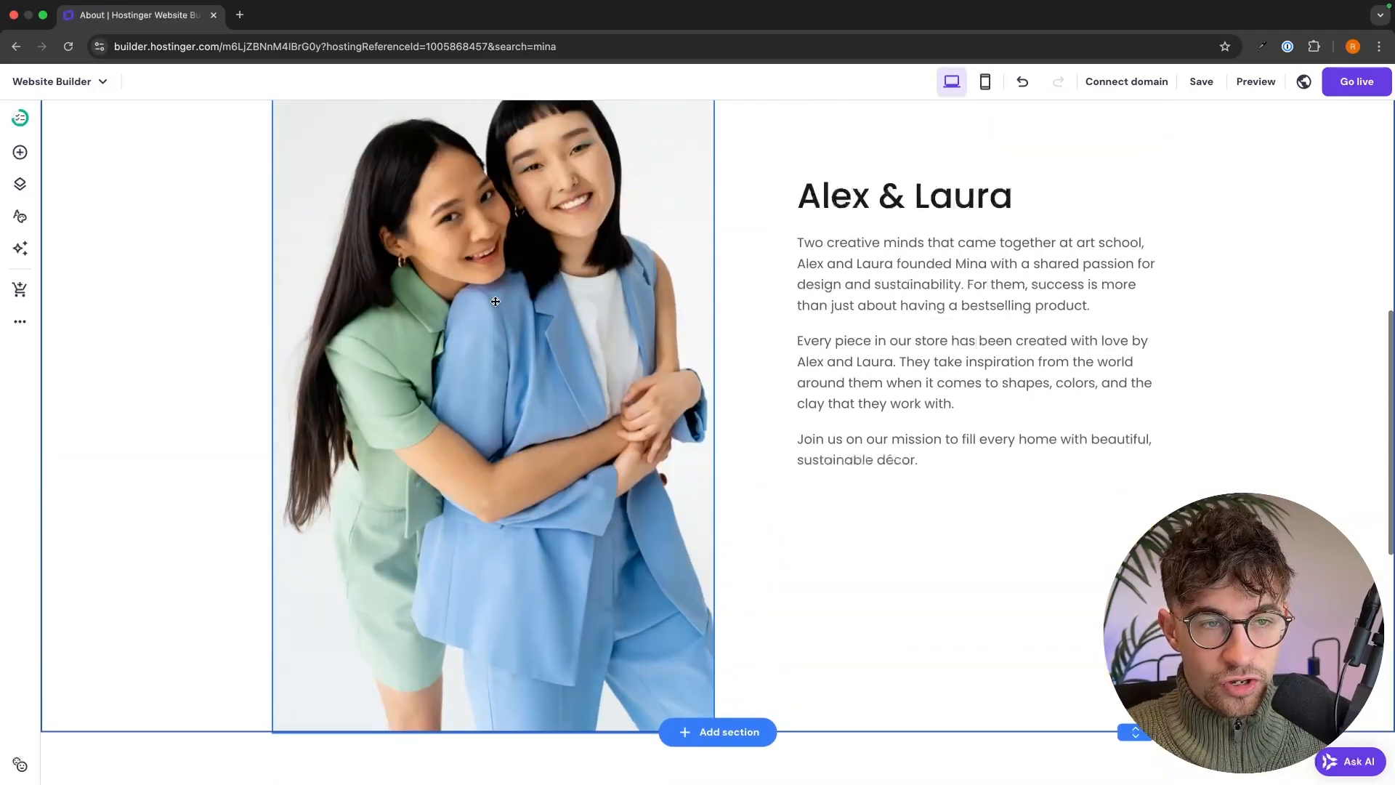
left_click(495, 301)
scroll(495, 300, "up", 2)
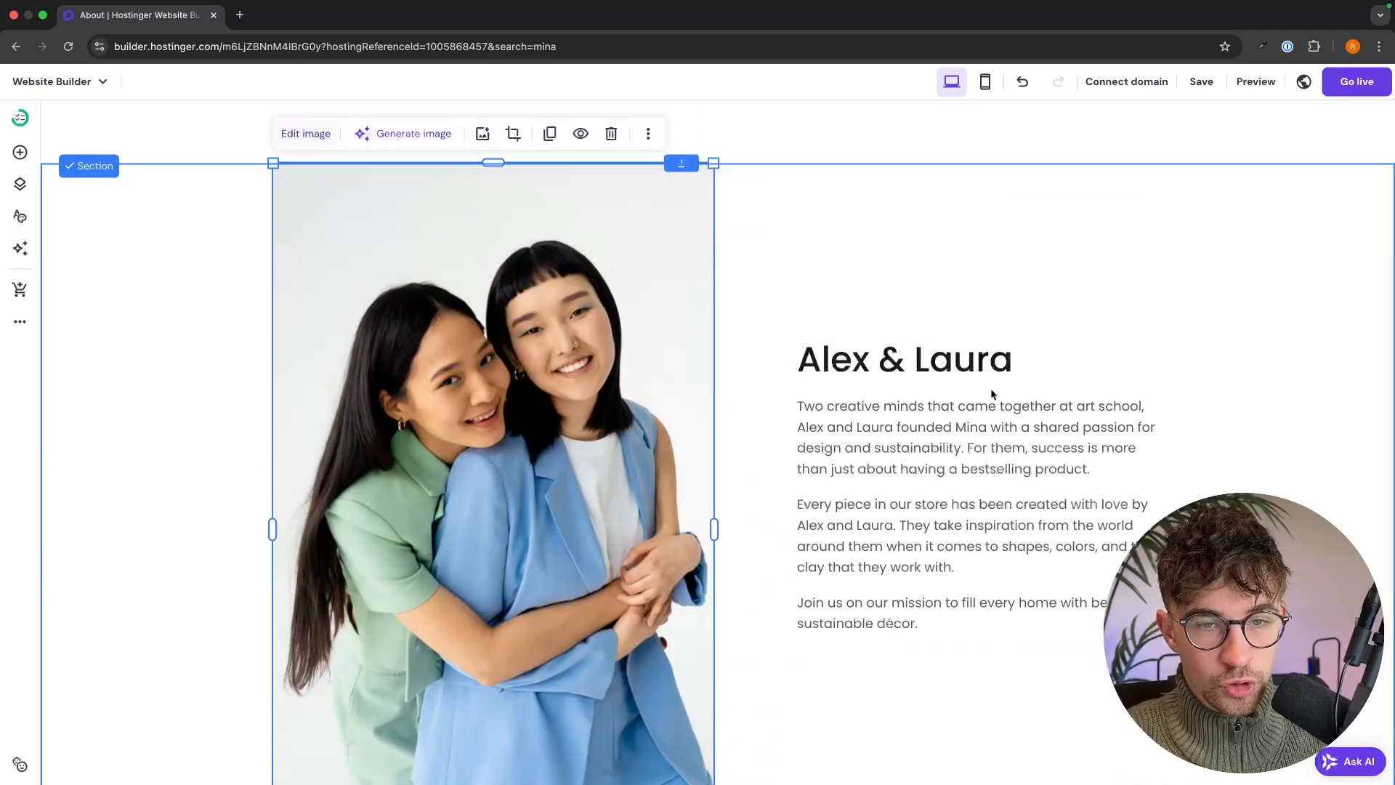
left_click(991, 393)
left_click(1215, 471)
scroll(1215, 471, "down", 6)
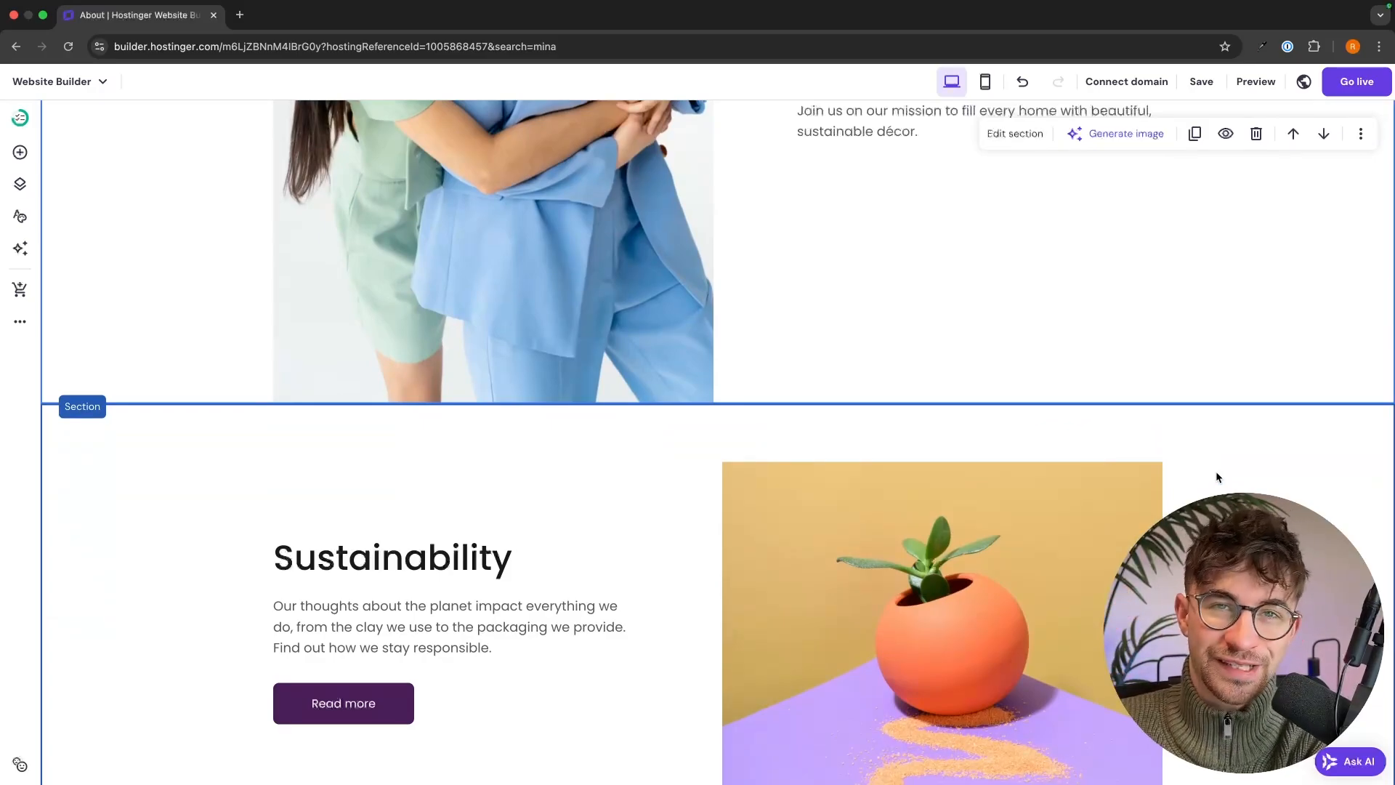
scroll(1218, 477, "down", 5)
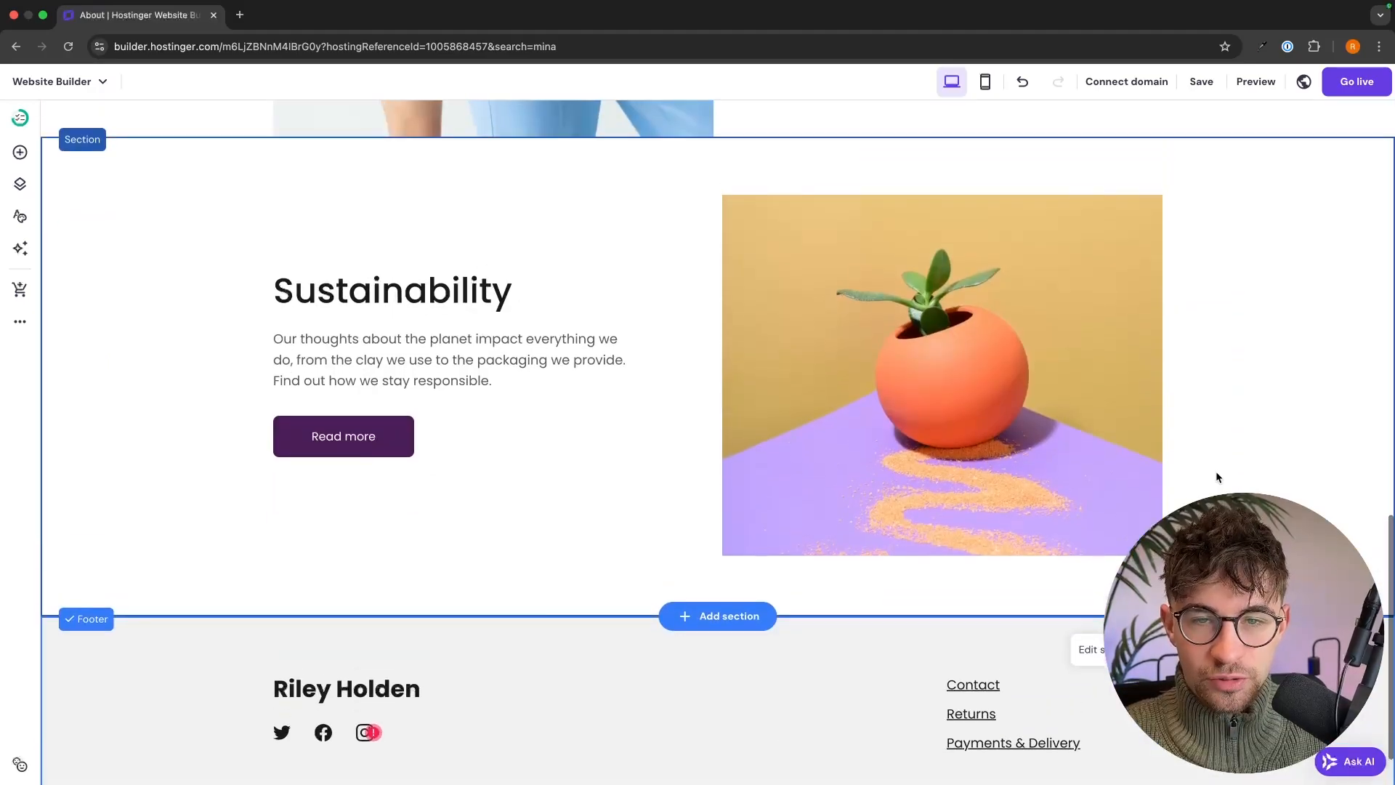
left_click(1134, 450)
left_click(759, 183)
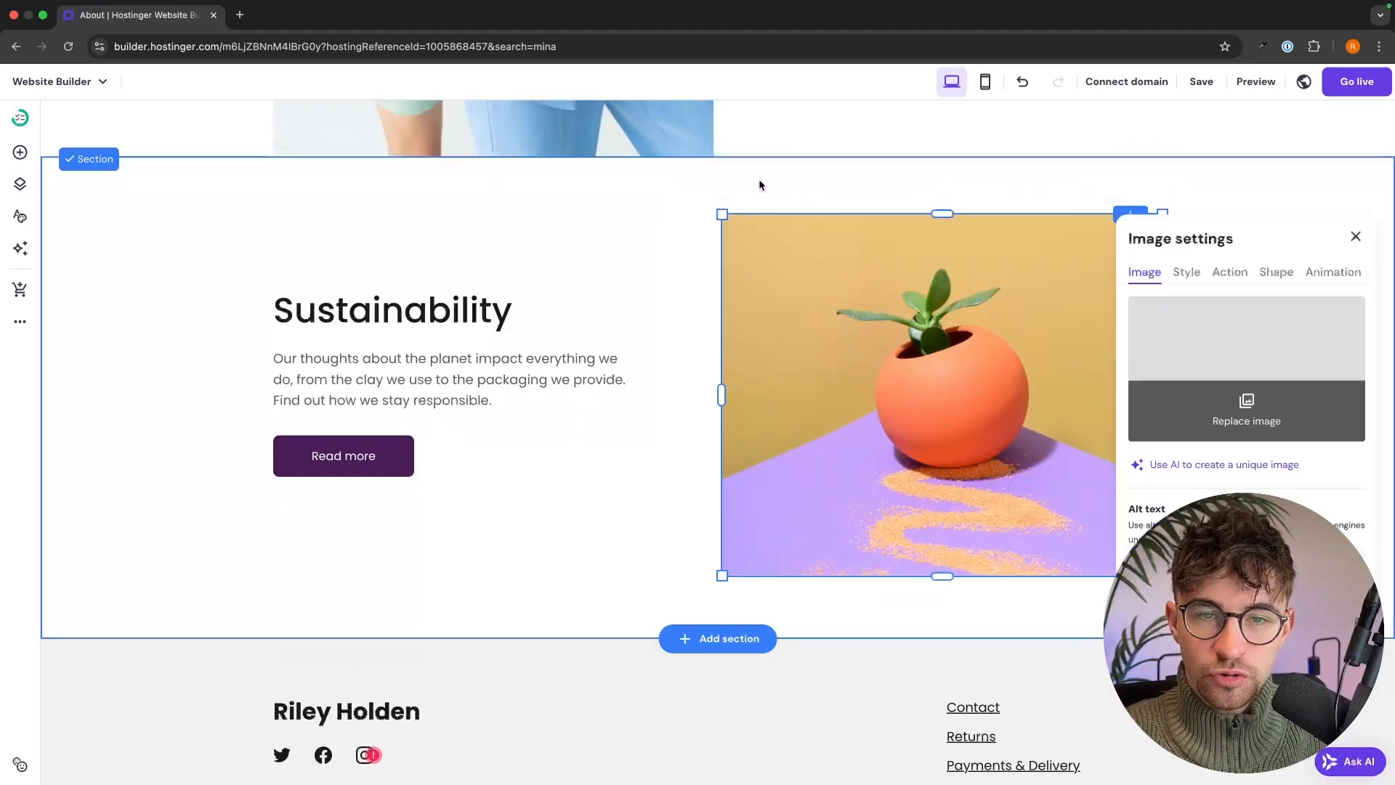
left_click(1219, 209)
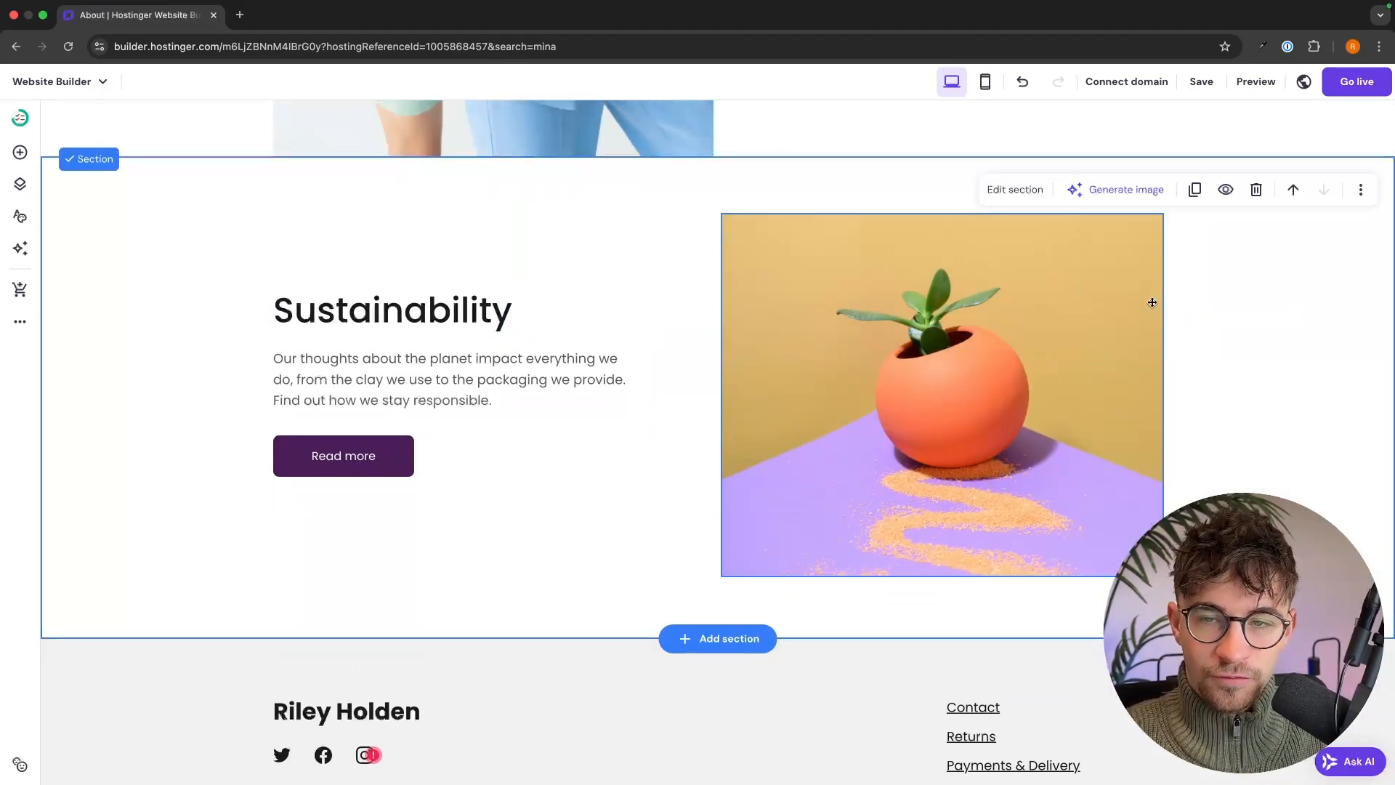
scroll(1152, 301, "up", 15)
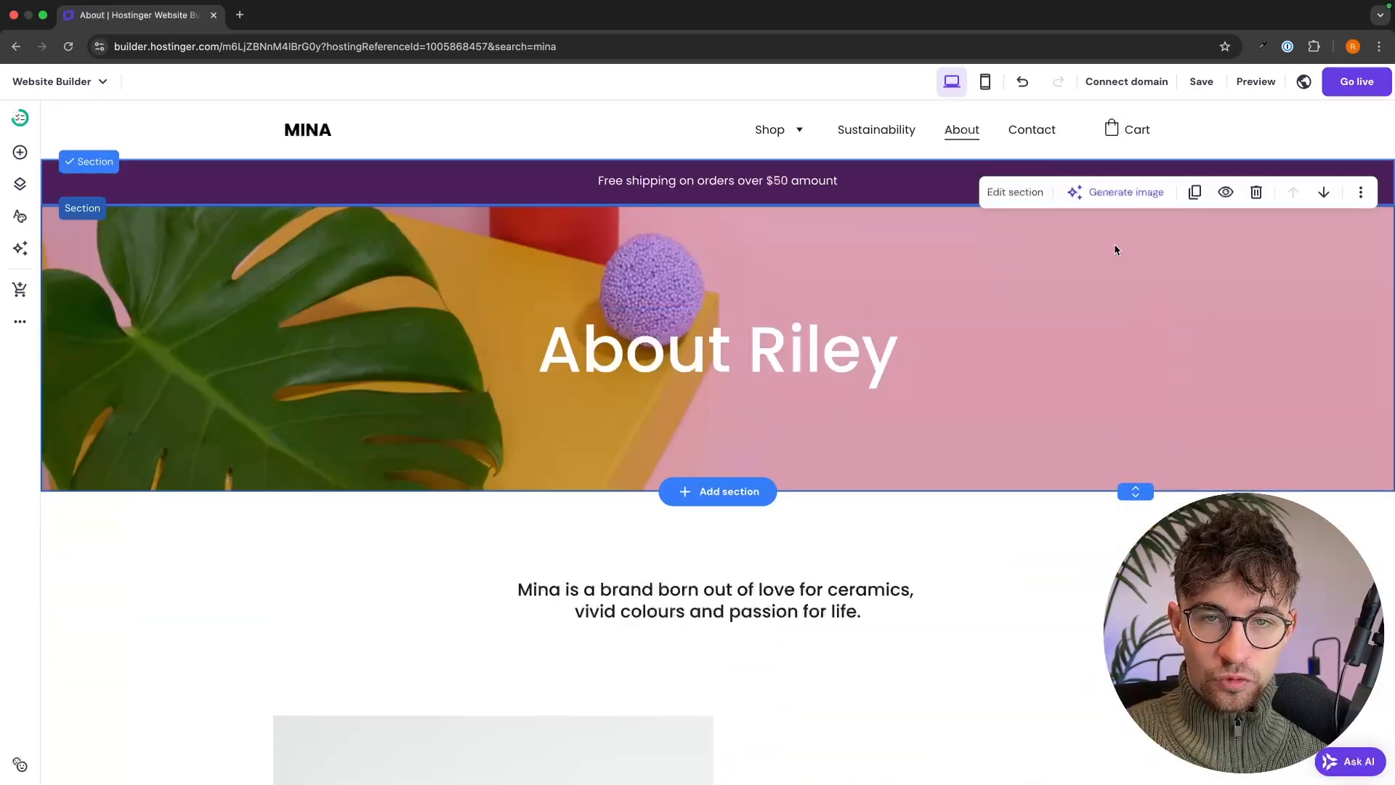
left_click(1044, 139)
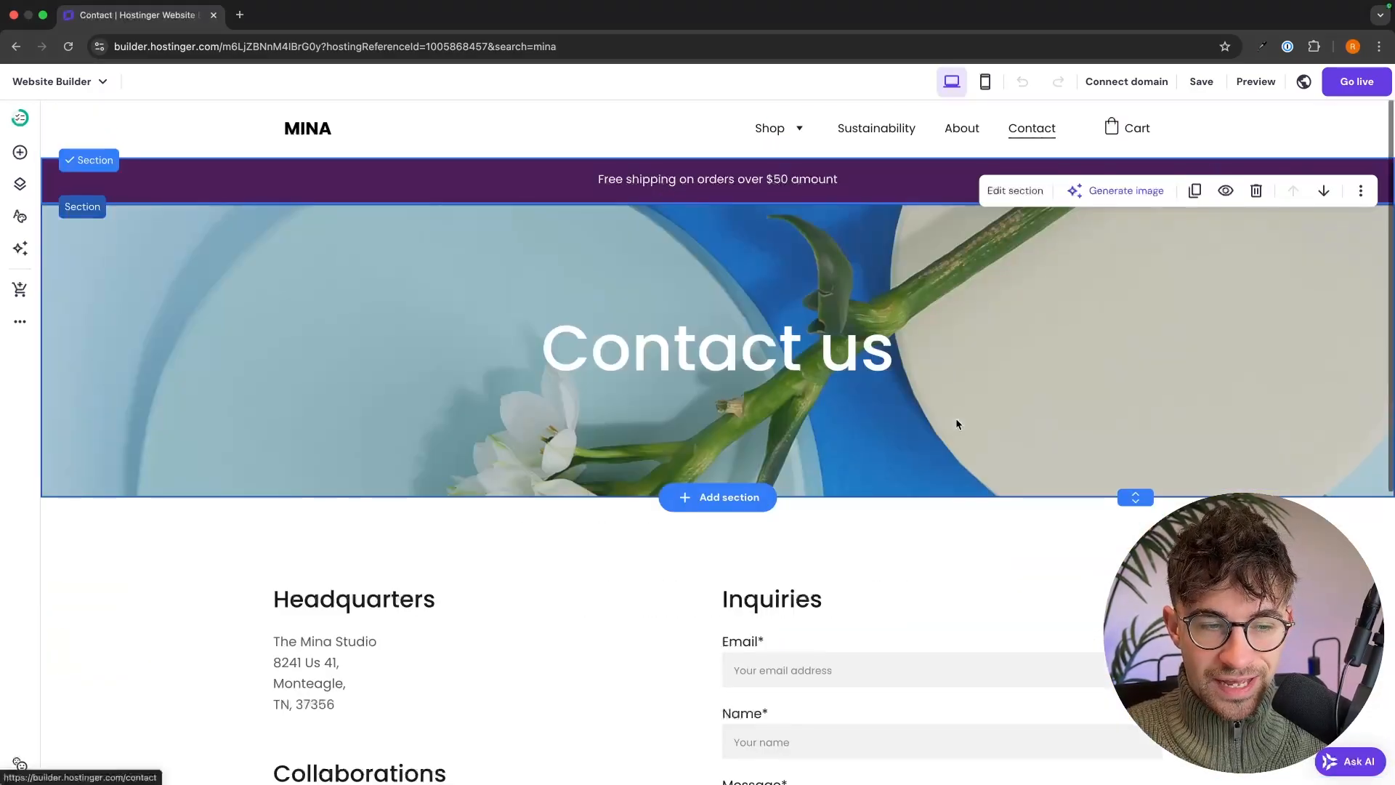
- Inspect the Contact page's headquarters address text without editing it, then scroll back up
scroll(956, 417, "down", 4)
left_click(305, 416)
double_click(305, 415)
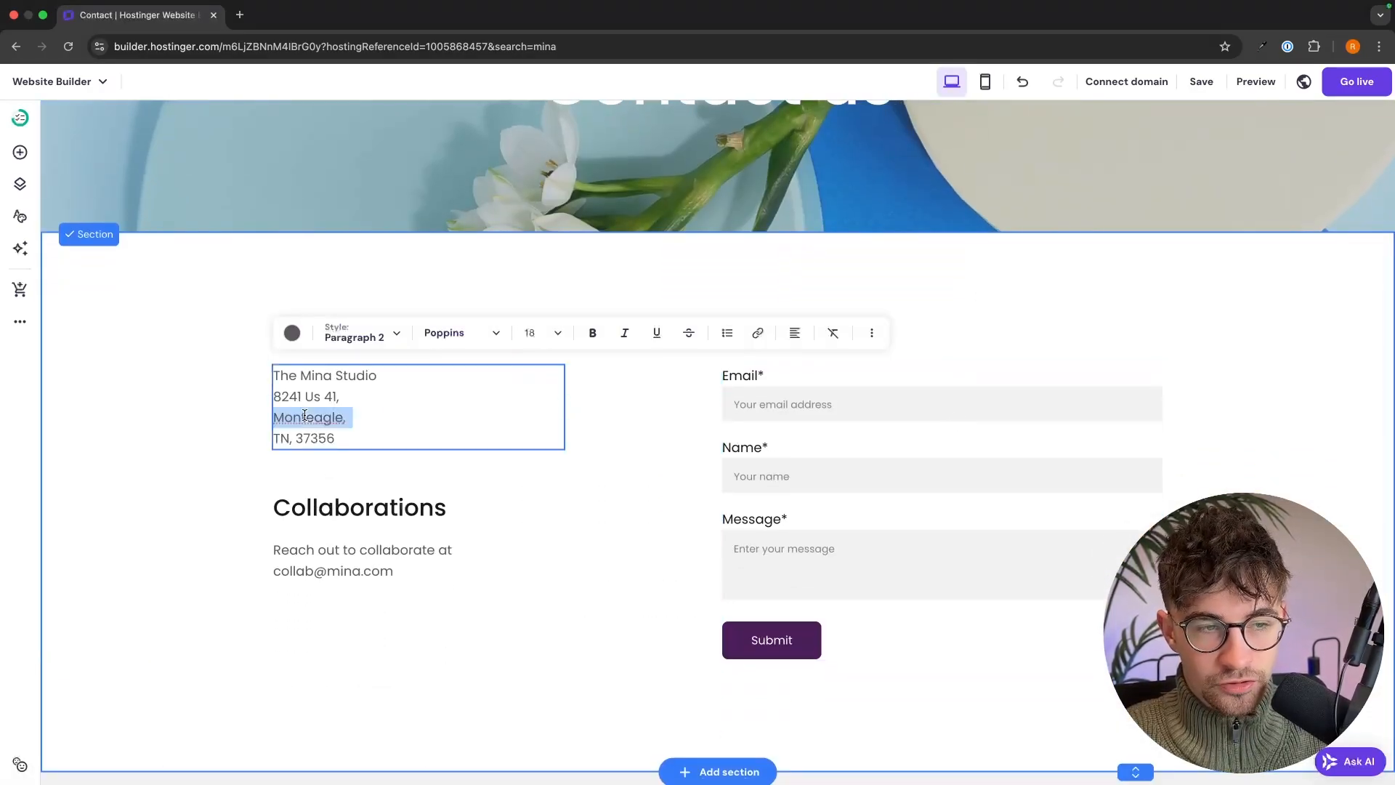
key("Escape")
scroll(122, 397, "up", 4)
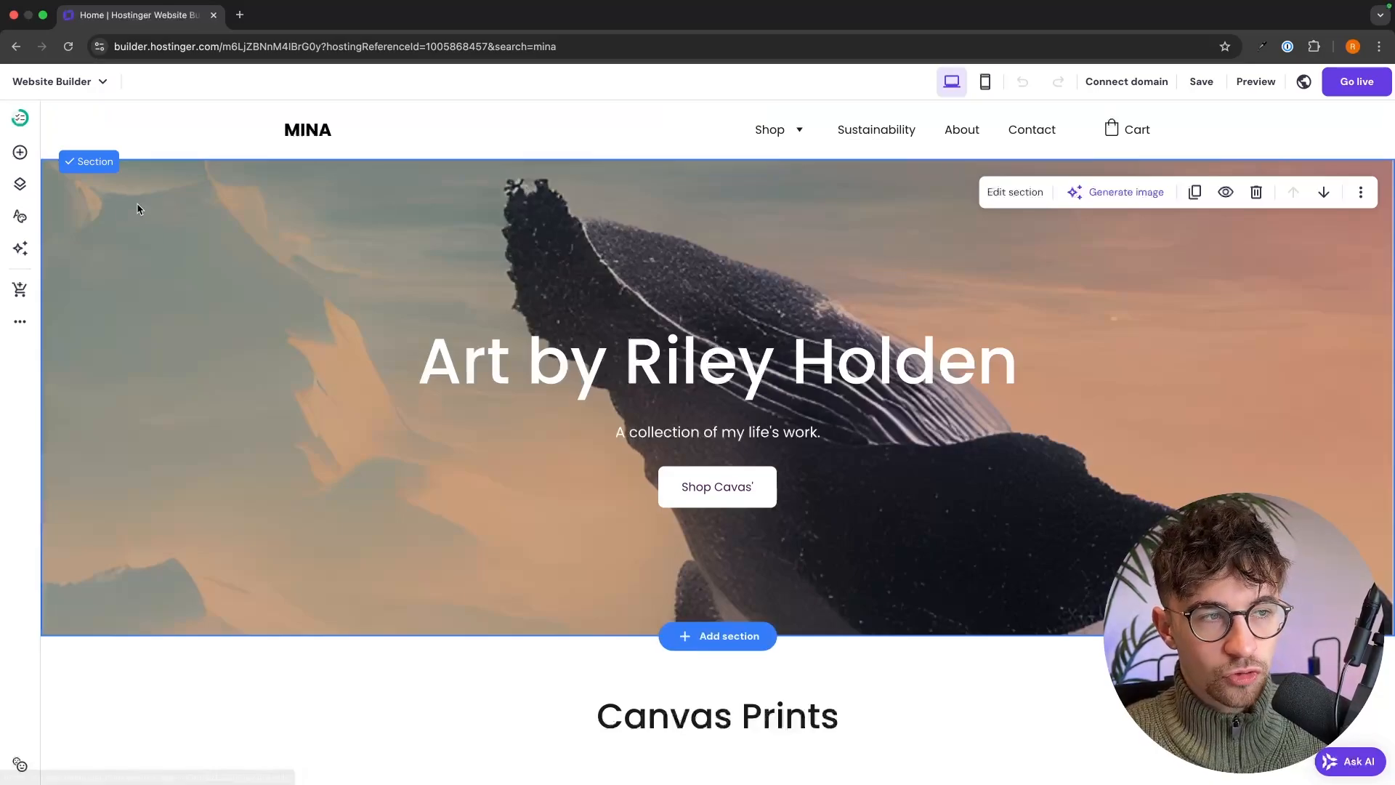
- Delete the Sustainability page from Pages and navigation and confirm the deletion
left_click(30, 191)
left_click(29, 191)
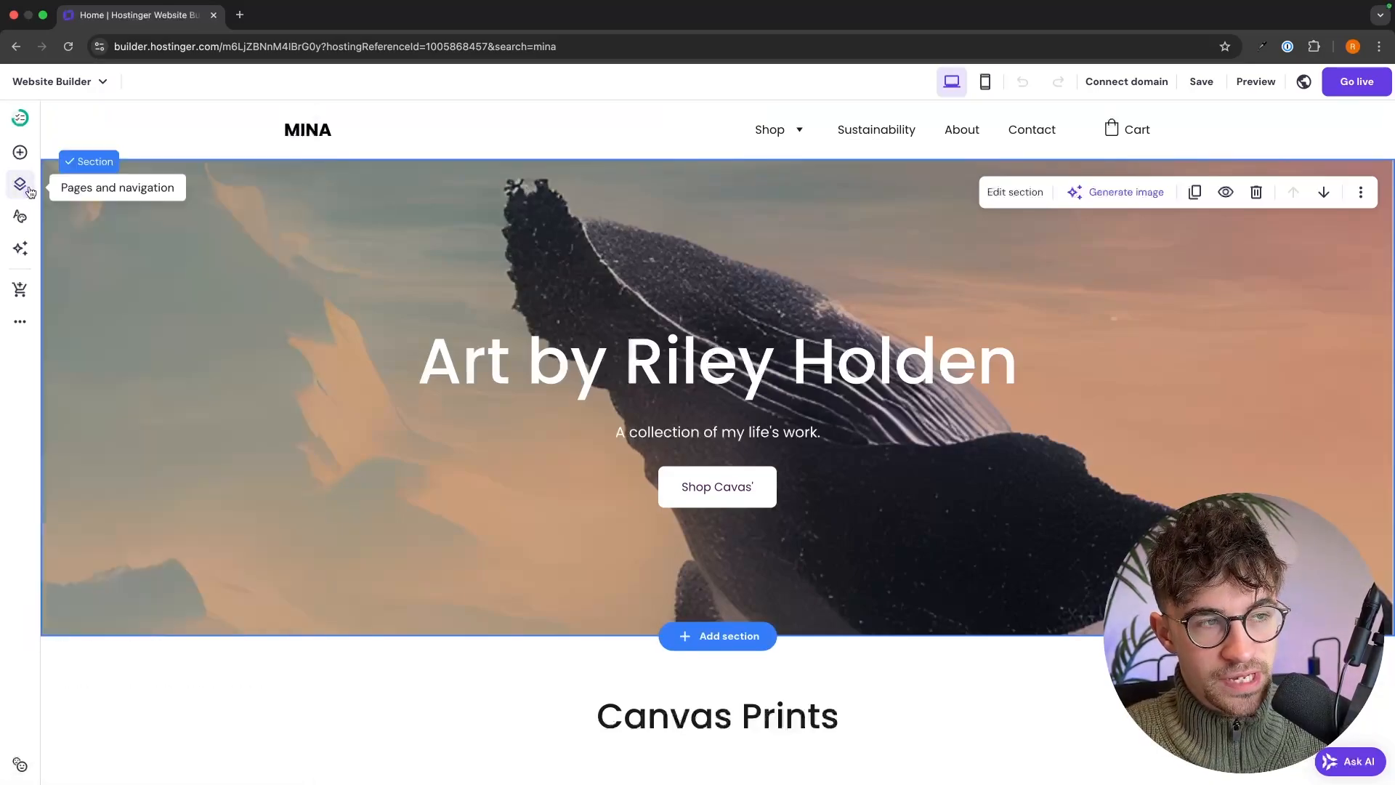
left_click(27, 189)
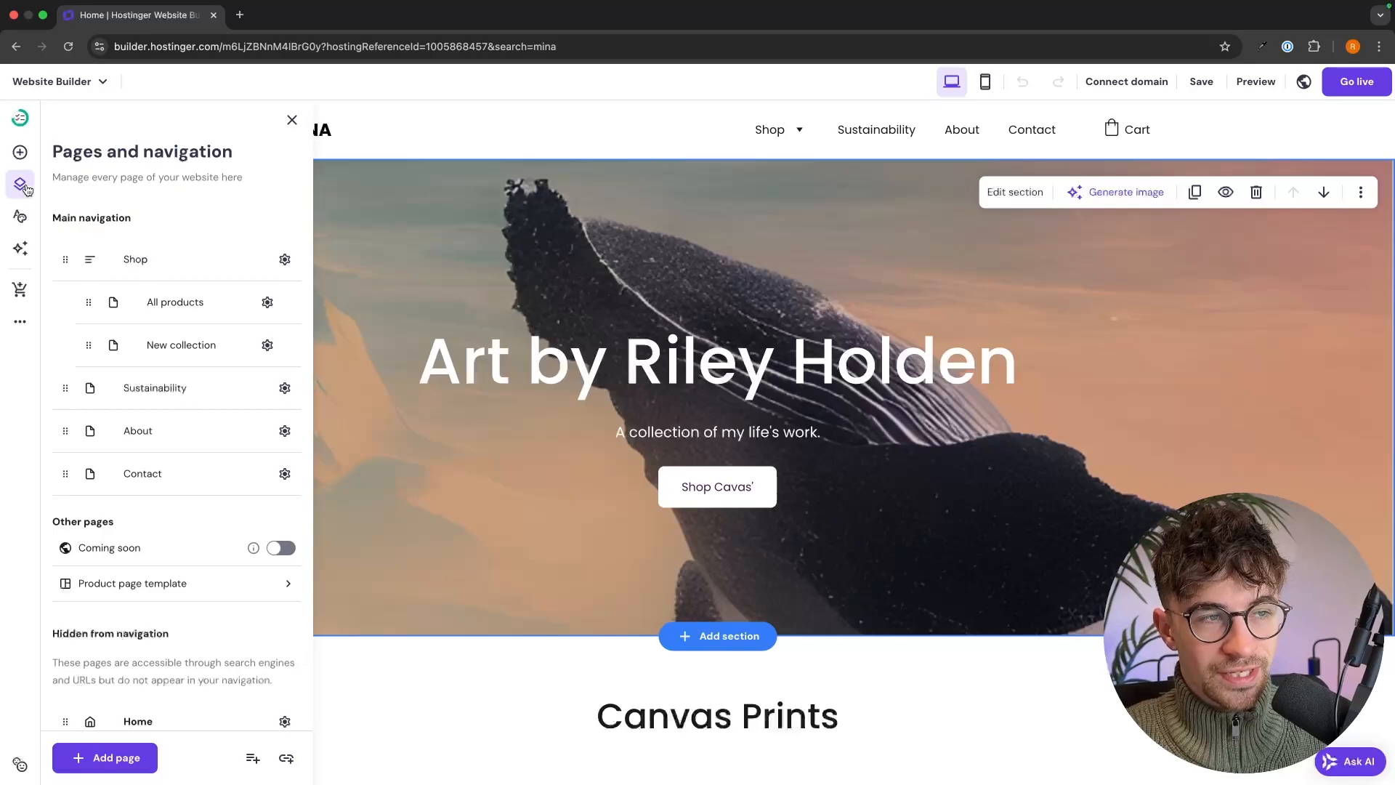
scroll(150, 332, "down", 1)
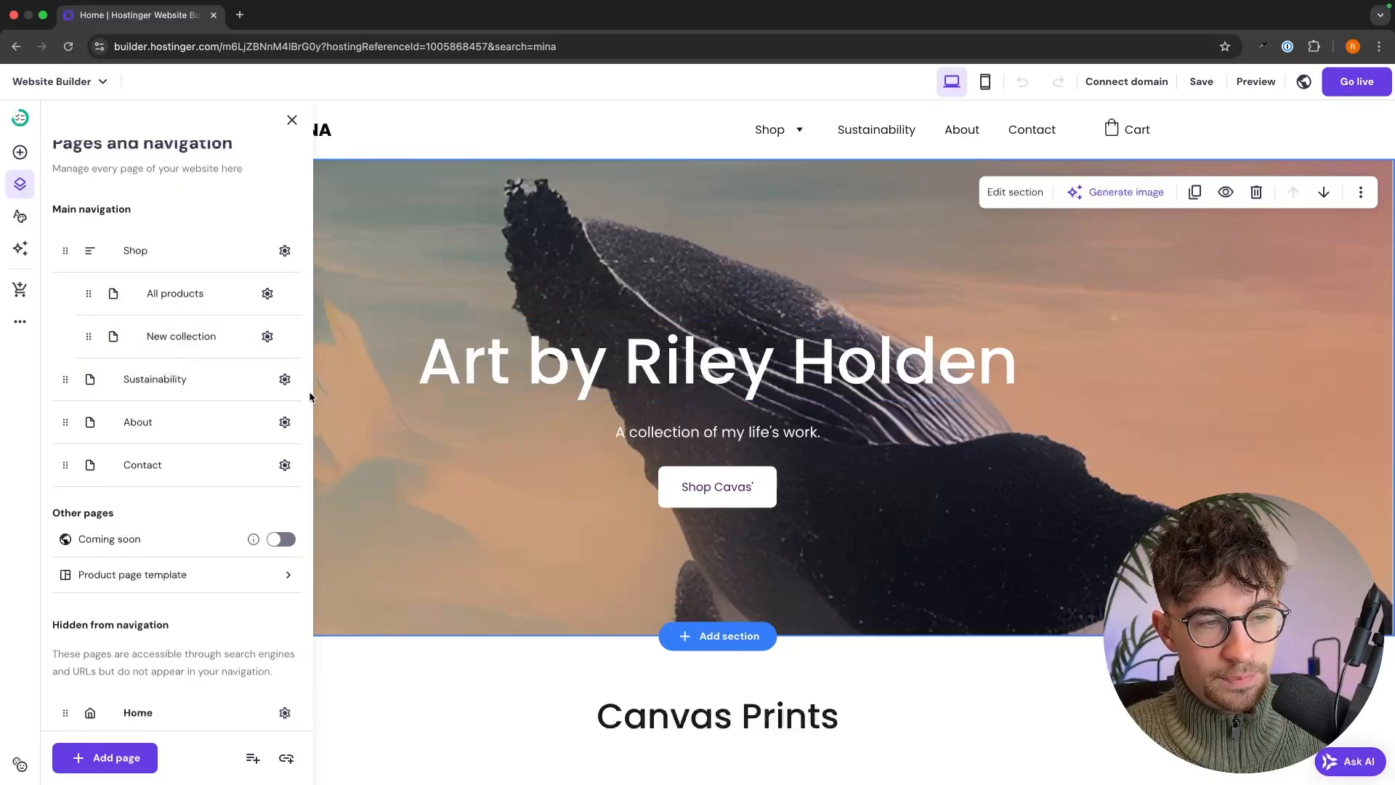
left_click(285, 379)
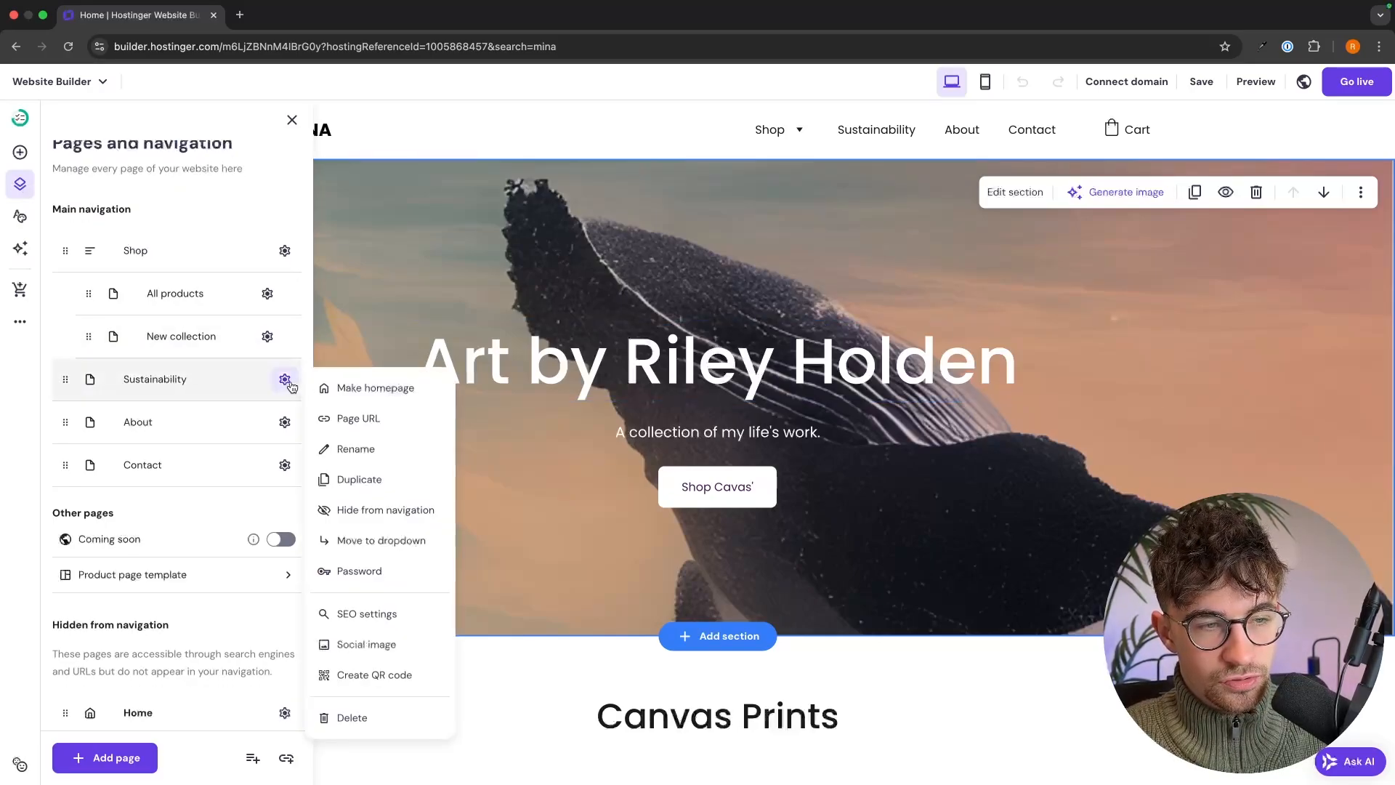
left_click(339, 716)
left_click(773, 491)
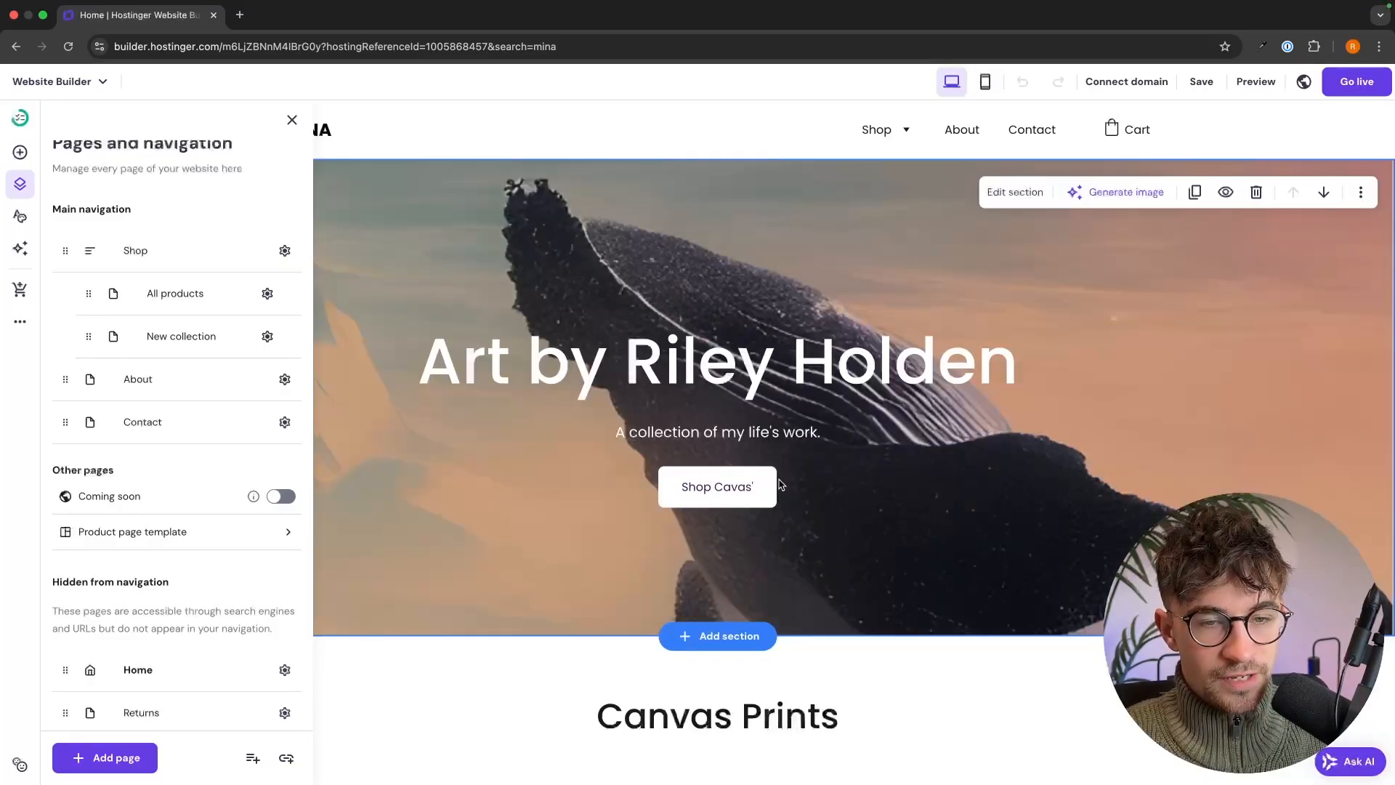
- Preview the Contact, Services and Projects page templates without adding a page
left_click(109, 757)
scroll(985, 469, "down", 2)
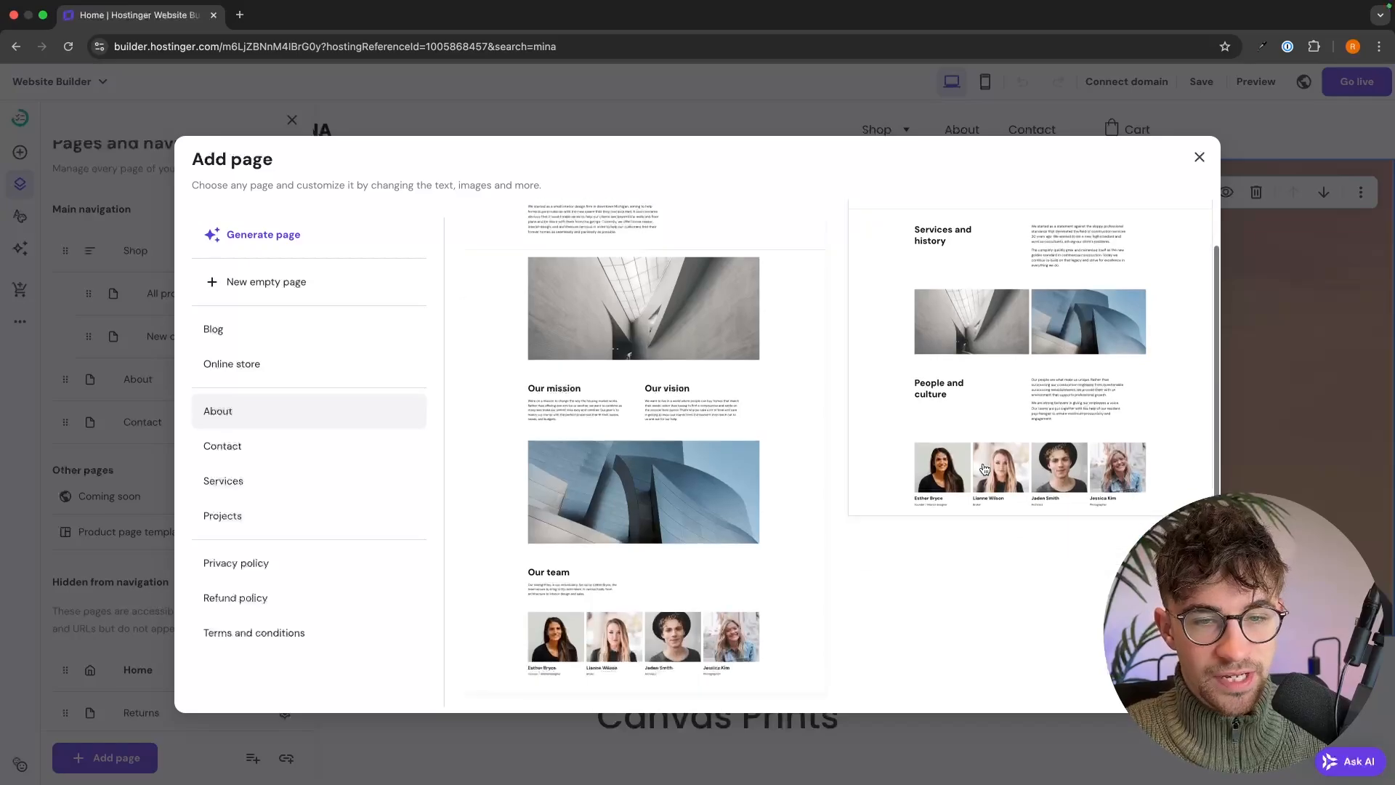
left_click(262, 445)
left_click(258, 486)
left_click(254, 508)
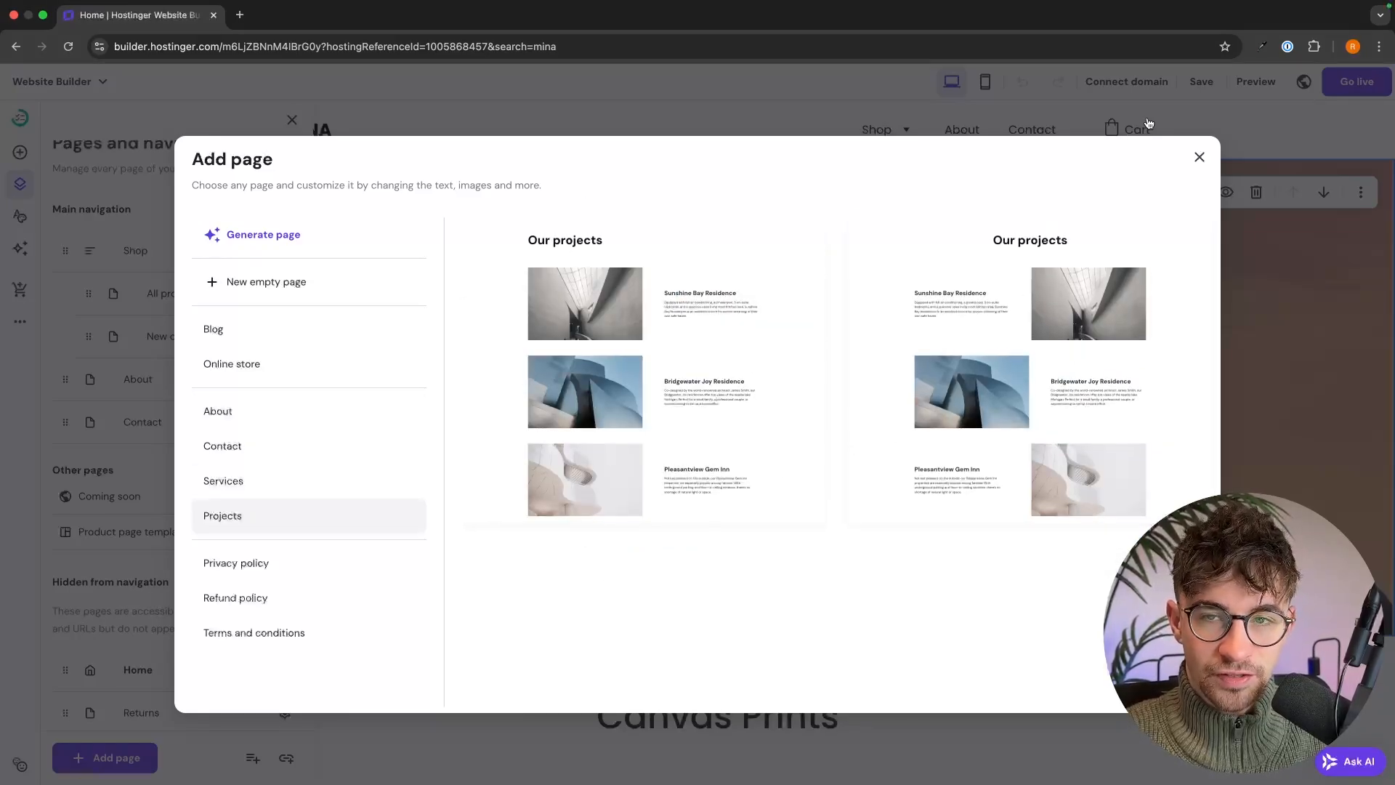
left_click(1198, 159)
left_click(1025, 295)
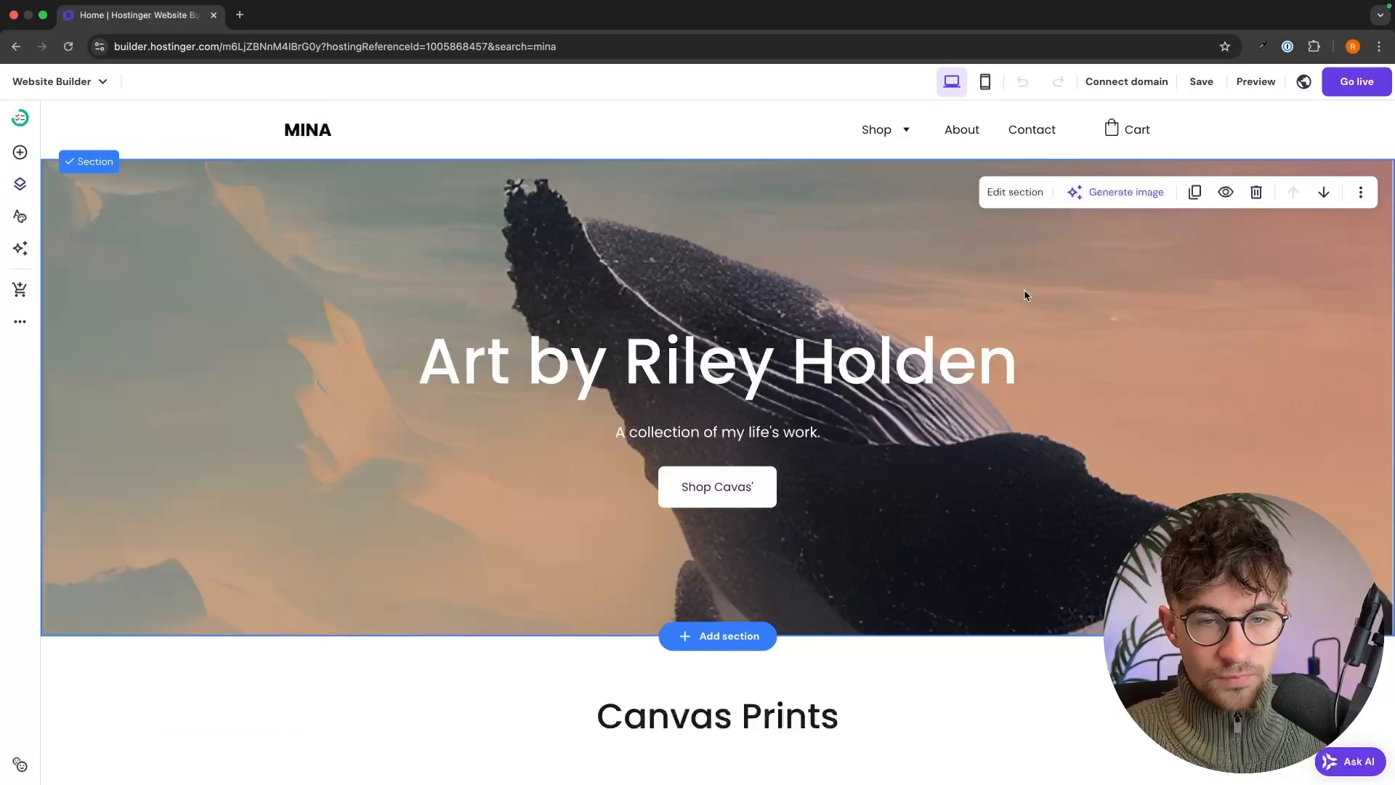
- Save the site and publish it live on its temporary builder-preview address
scroll(1025, 295, "down", 12)
scroll(1025, 295, "down", 6)
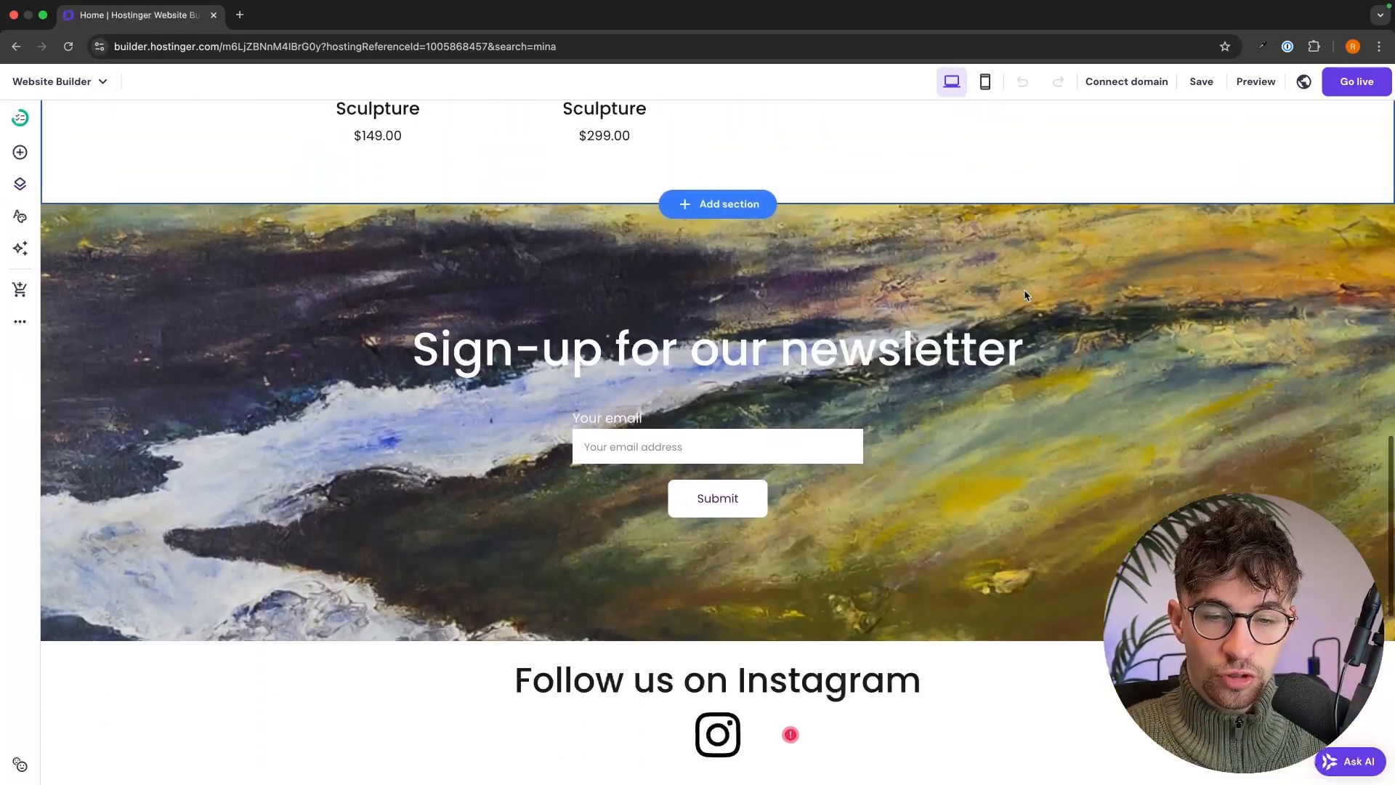
scroll(1024, 295, "up", 20)
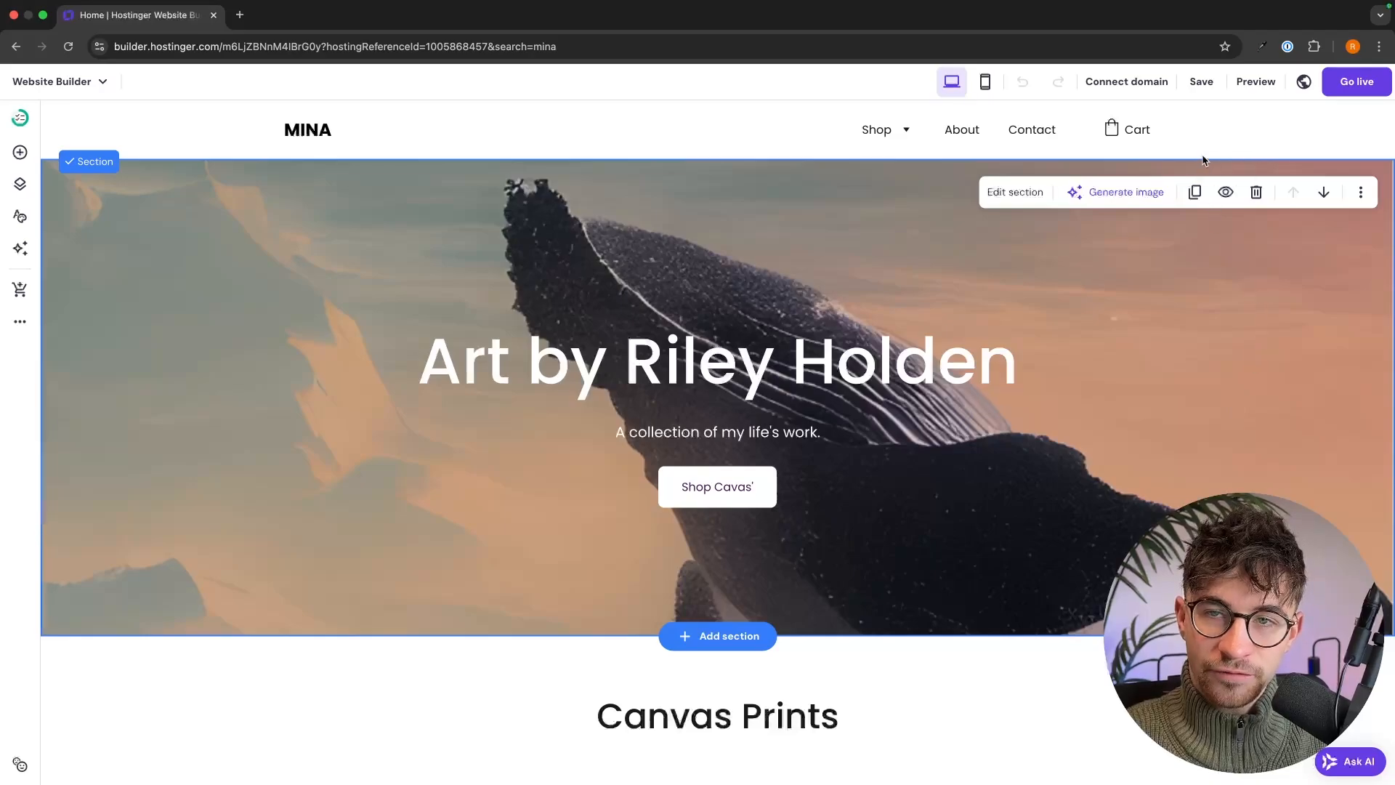
left_click(1201, 81)
mouse_move(1166, 84)
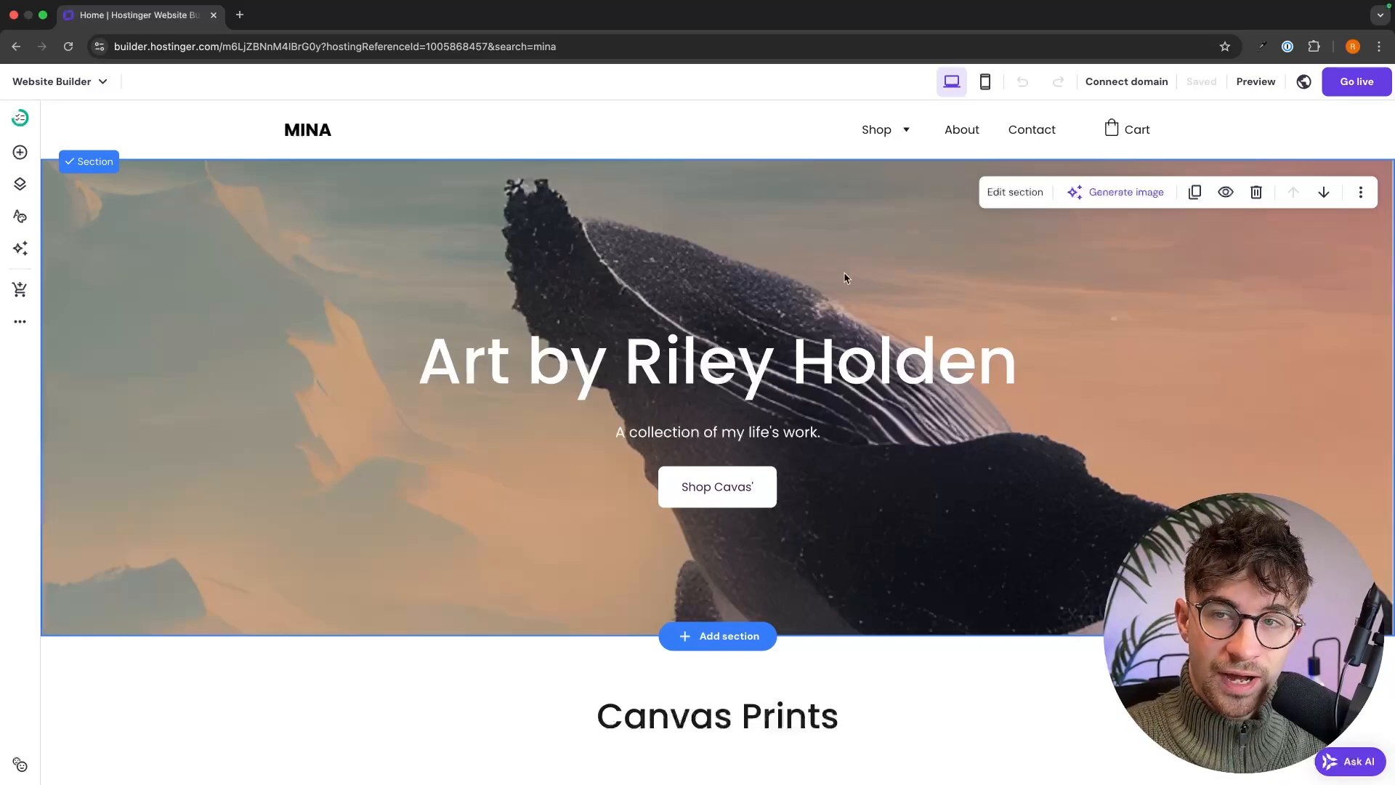
left_click(1348, 91)
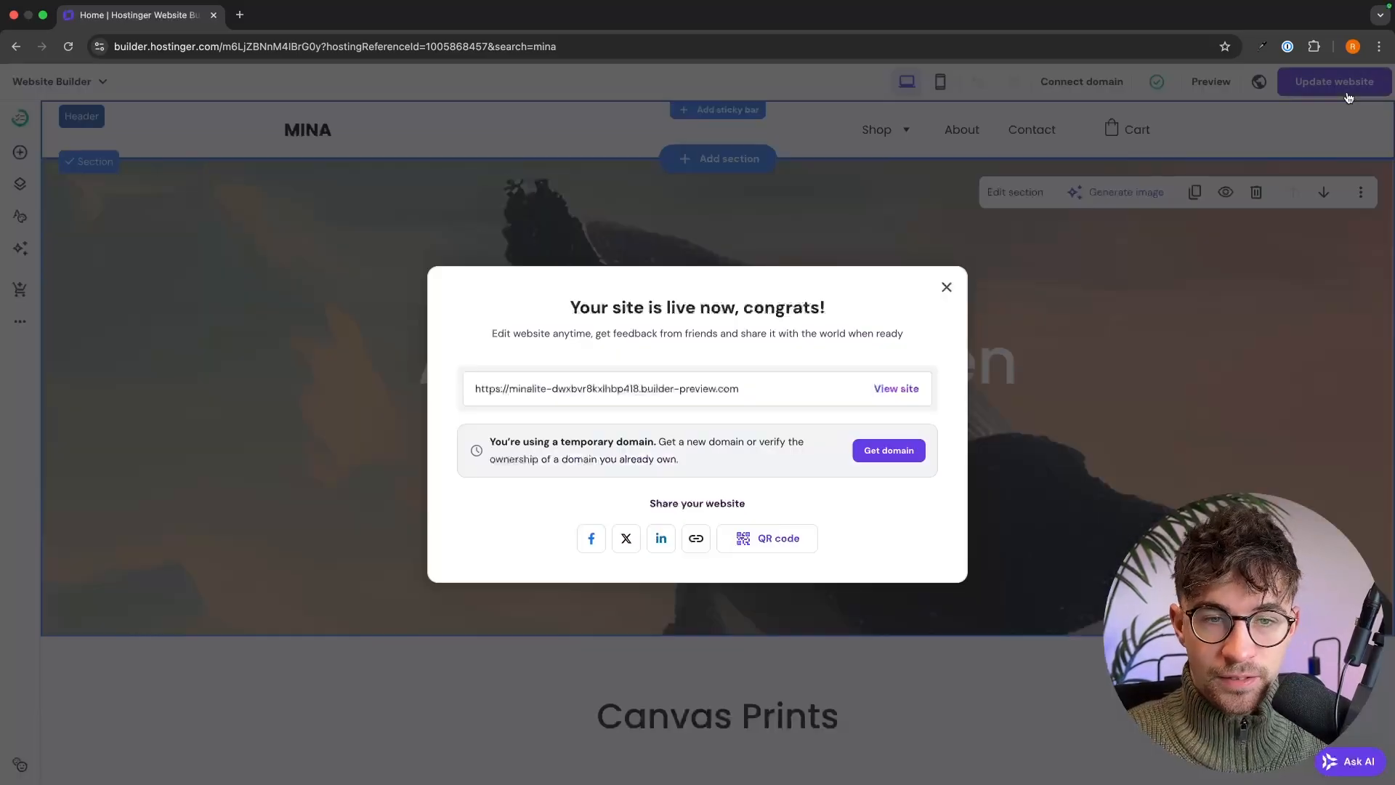
- Open the live site in a new Chrome tab and browse its Canvas Prints and Sculptures listings
left_click(895, 389)
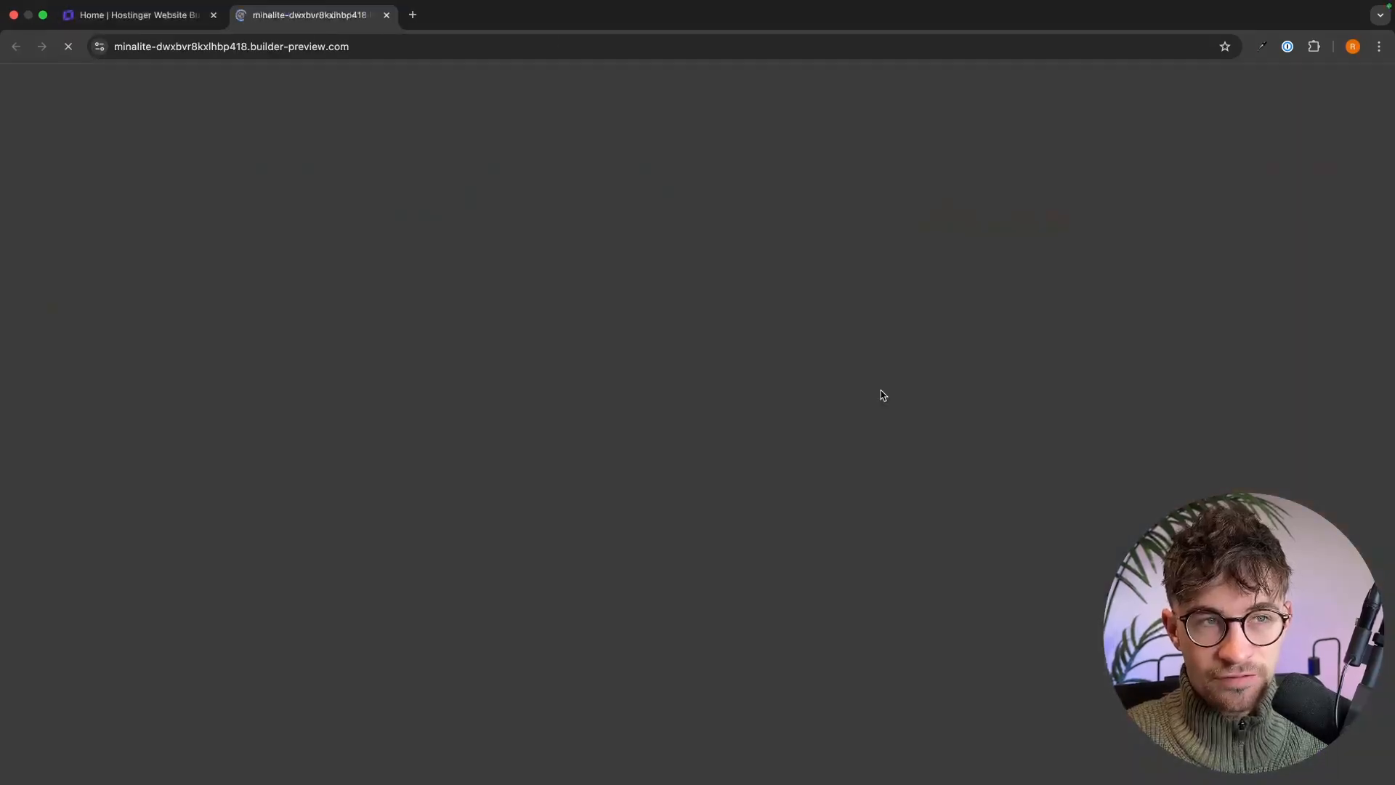
scroll(978, 356, "down", 3)
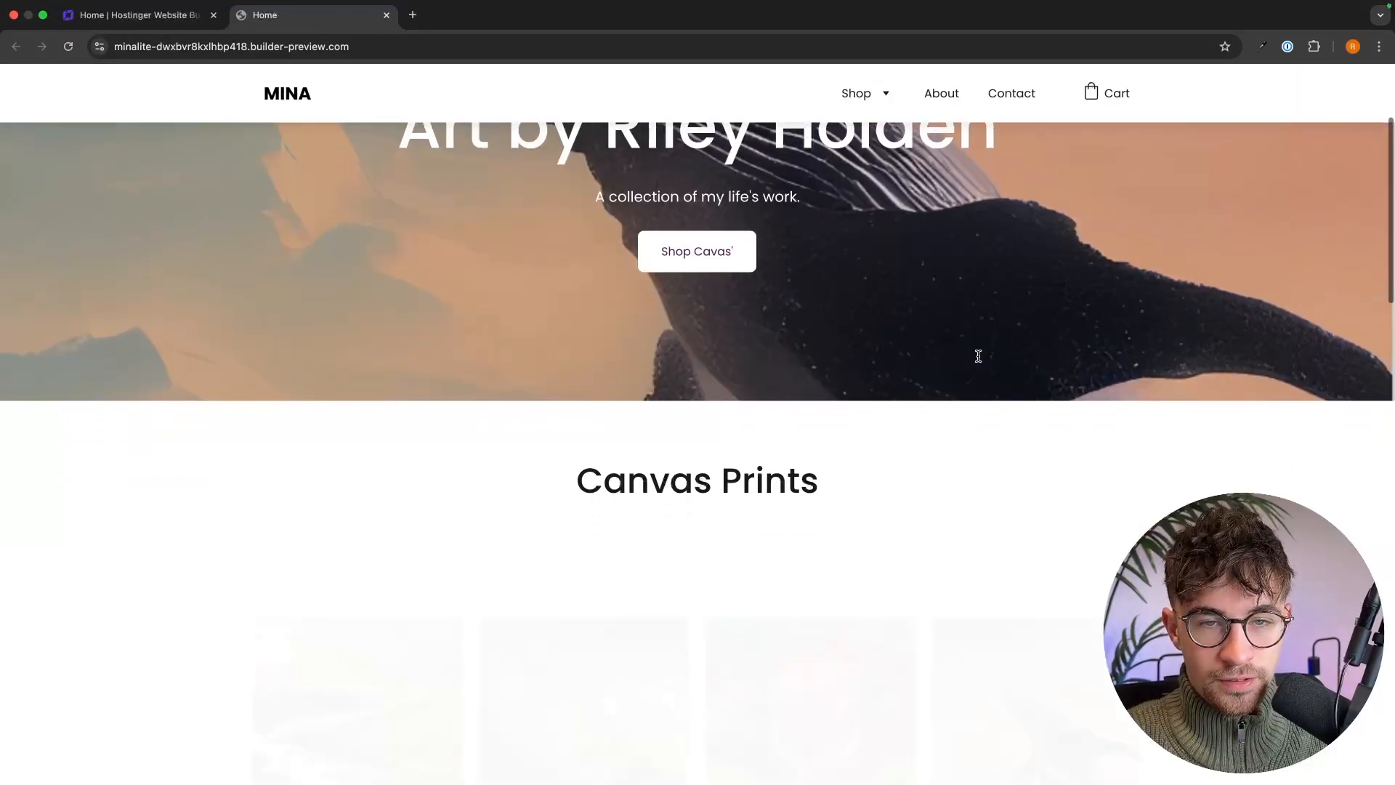
scroll(978, 356, "down", 10)
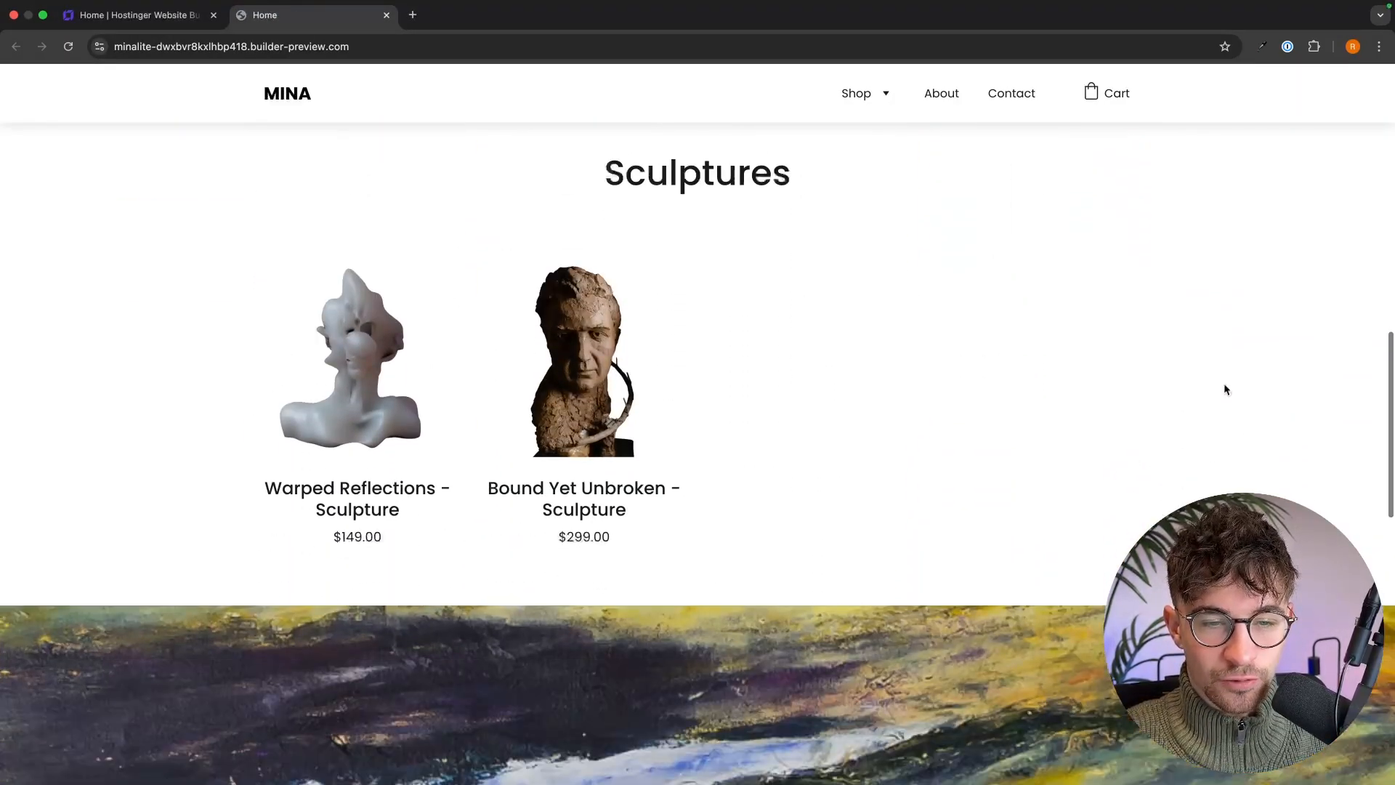
scroll(1225, 390, "down", 5)
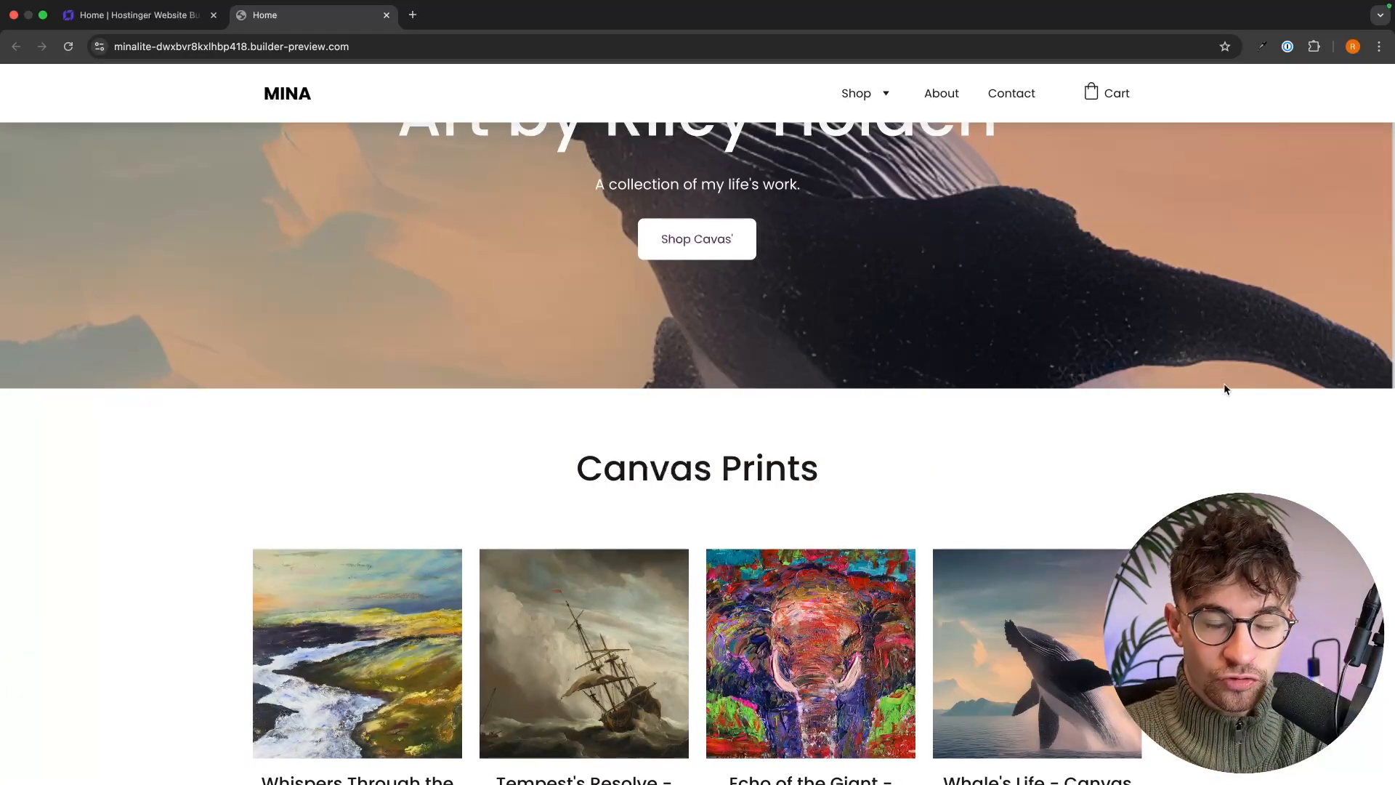
scroll(1225, 390, "up", 3)
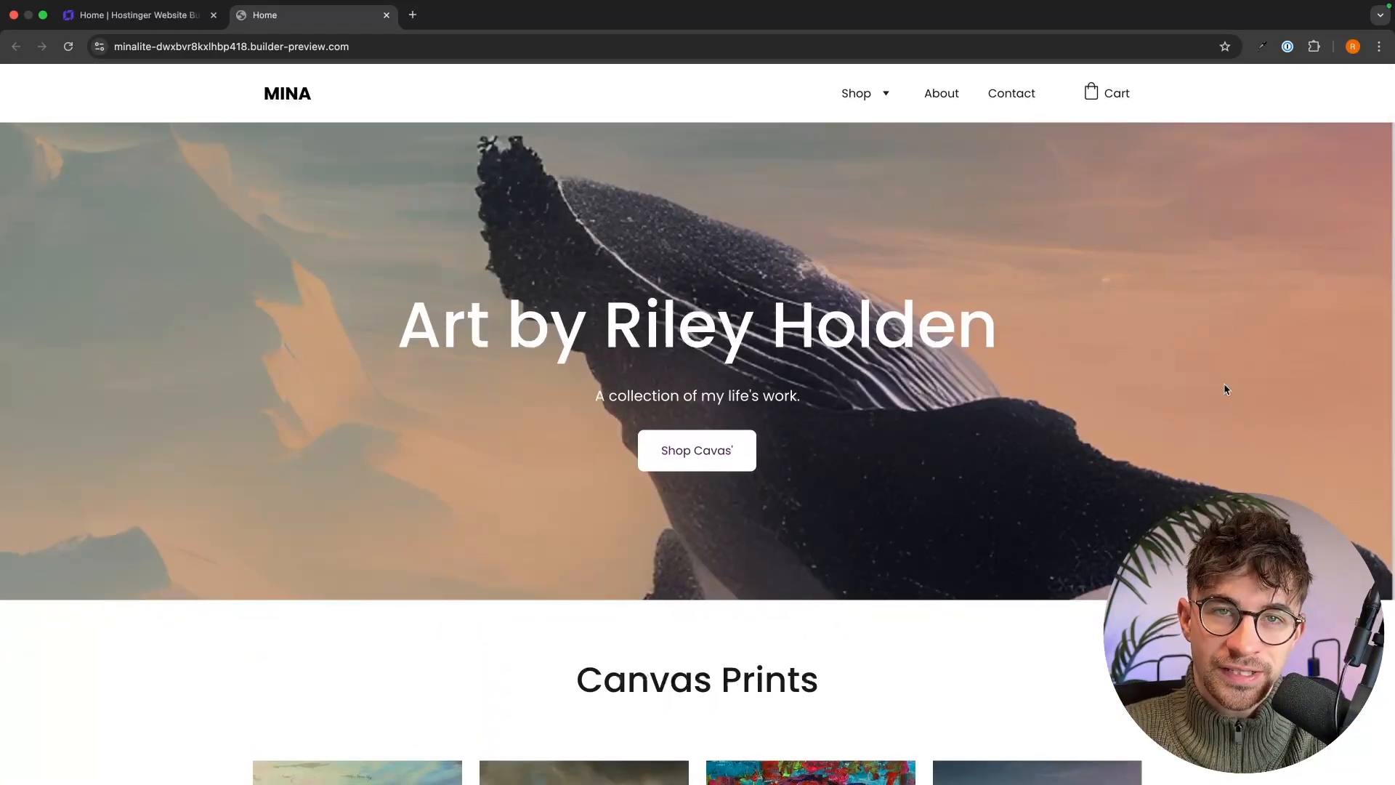